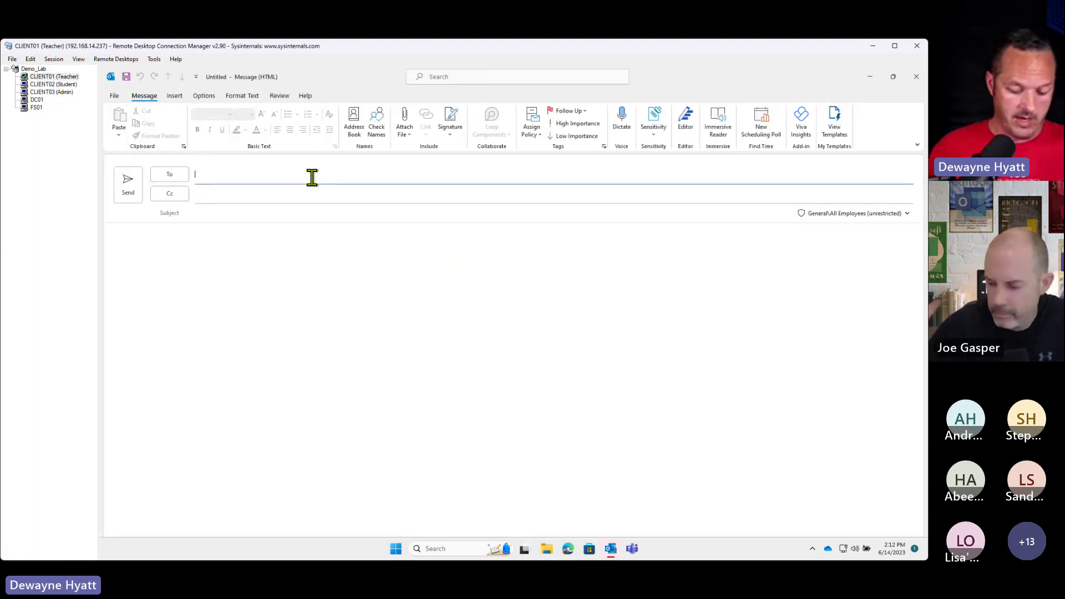
Address the email to two colleagues from autocomplete and give it the subject 'Let's meet!'.
{"action": "type", "text": "dewayne"}
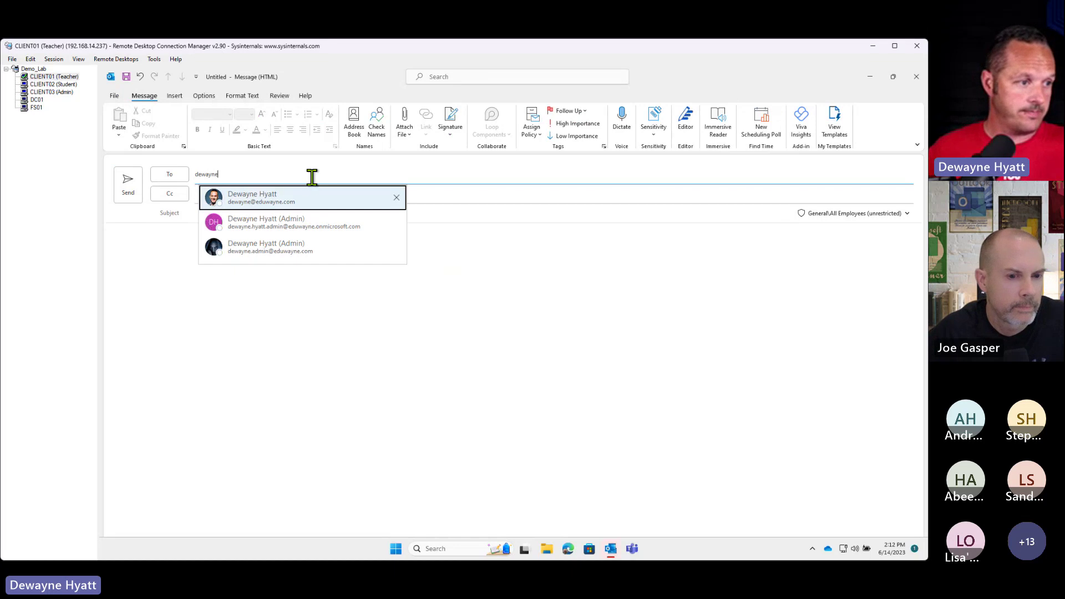
{"action": "left_click", "coordinate": [307, 199]}
{"action": "type", "text": "adel"}
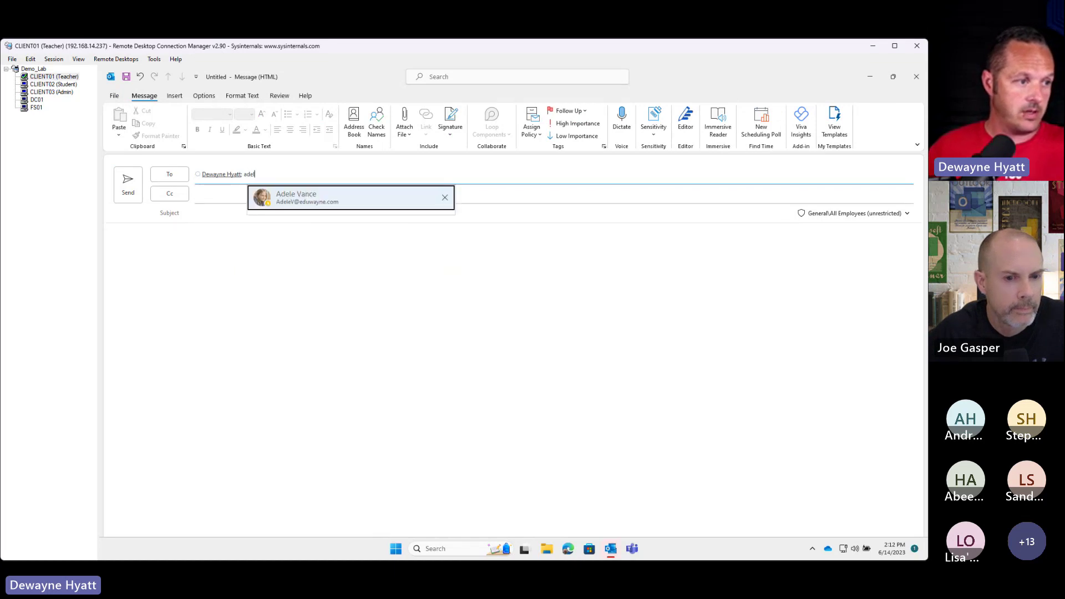
{"action": "left_click", "coordinate": [319, 201]}
{"action": "left_click", "coordinate": [289, 213]}
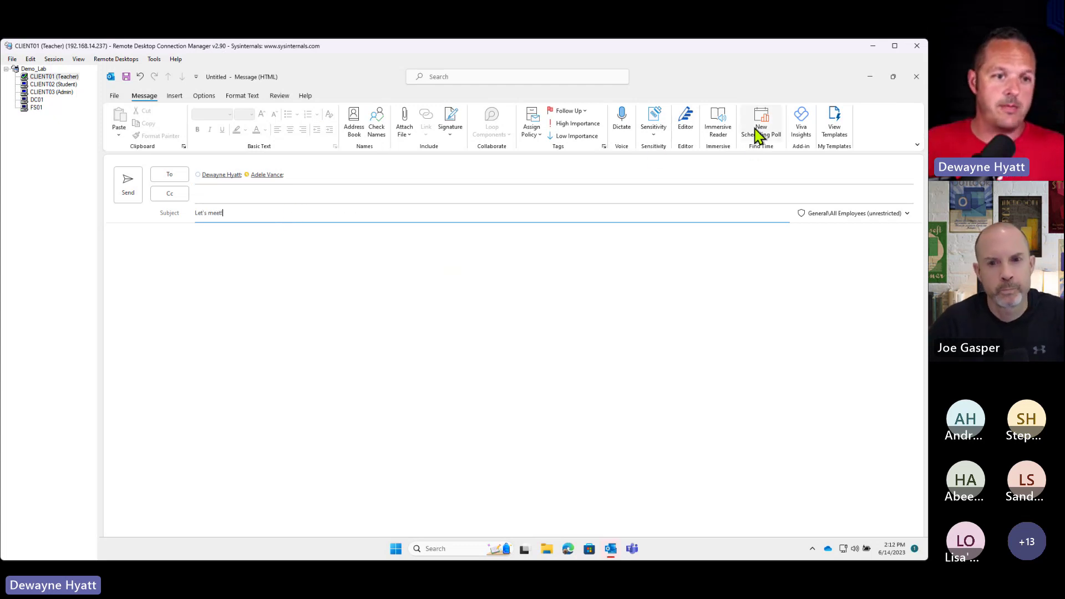
{"action": "key", "text": "super+plus"}
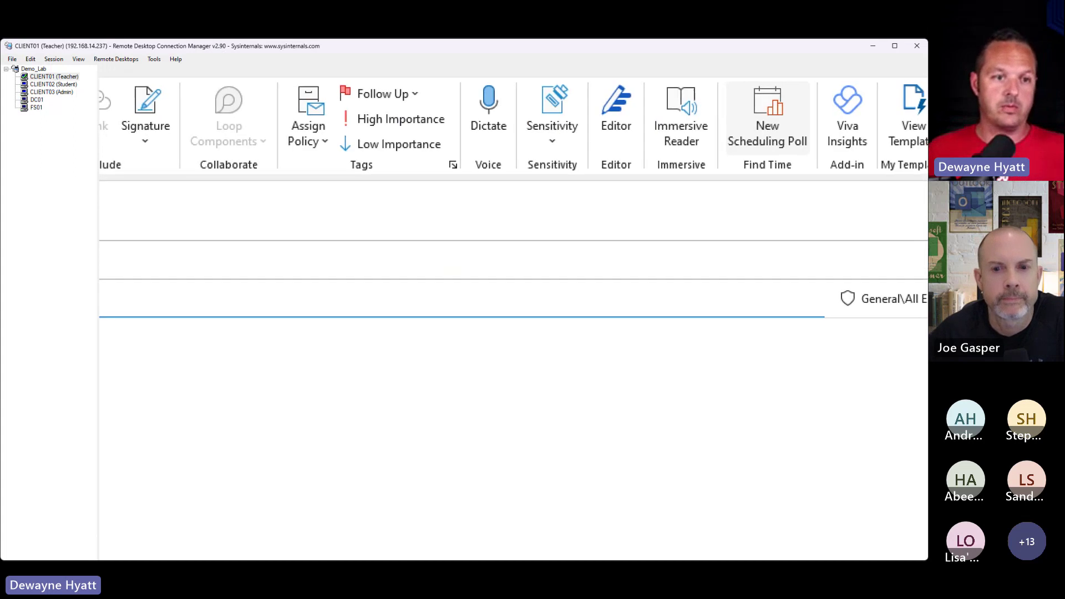
{"action": "key", "text": "super+minus"}
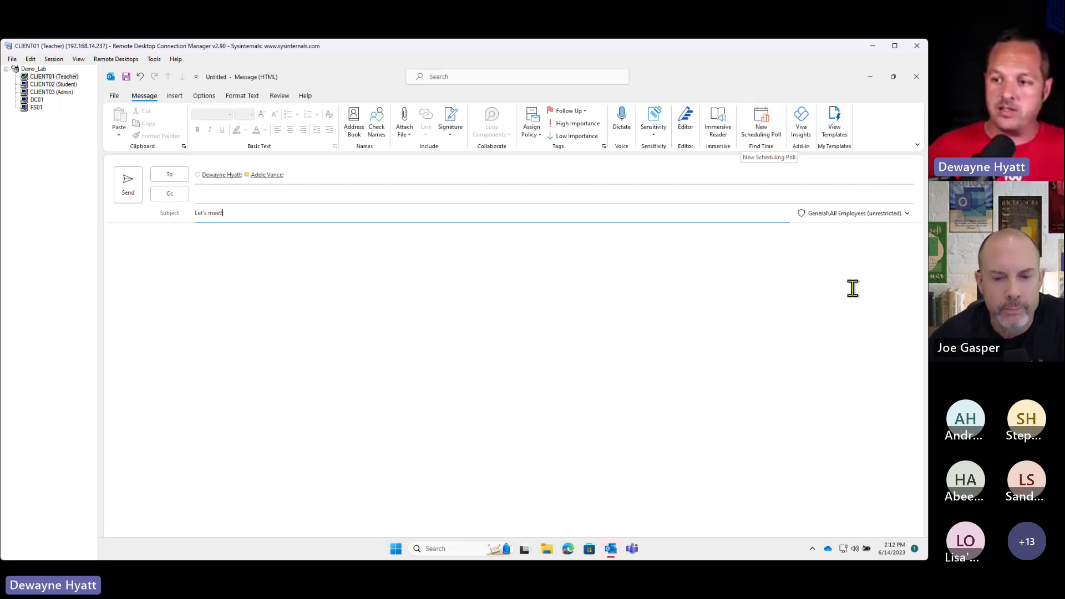
Start a scheduling poll and select 2:30 PM and 3:30 PM on June 14.
{"action": "left_click", "coordinate": [762, 125]}
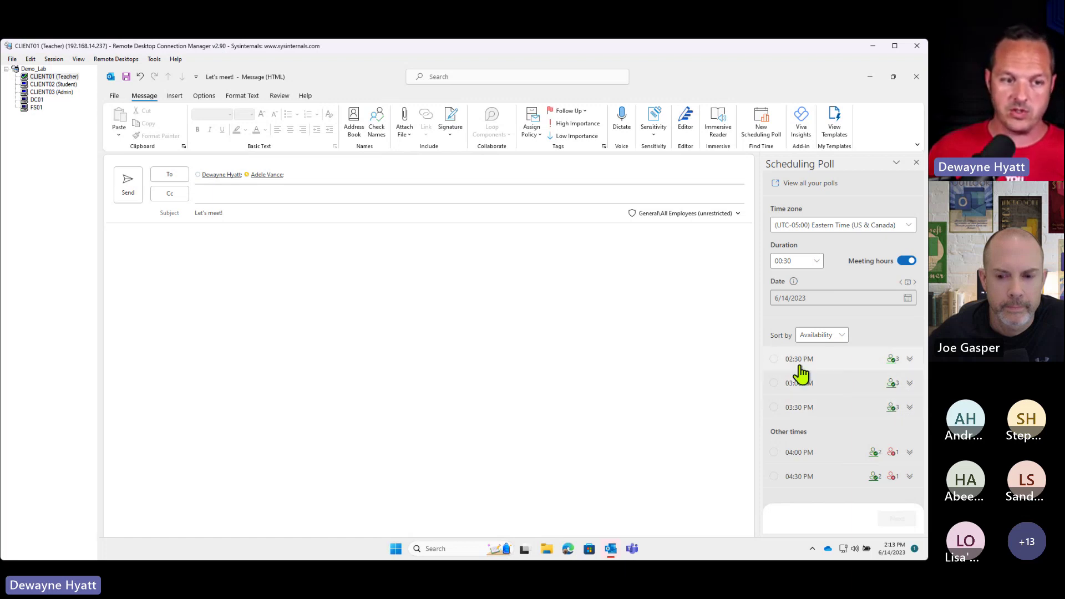
{"action": "left_click", "coordinate": [774, 359]}
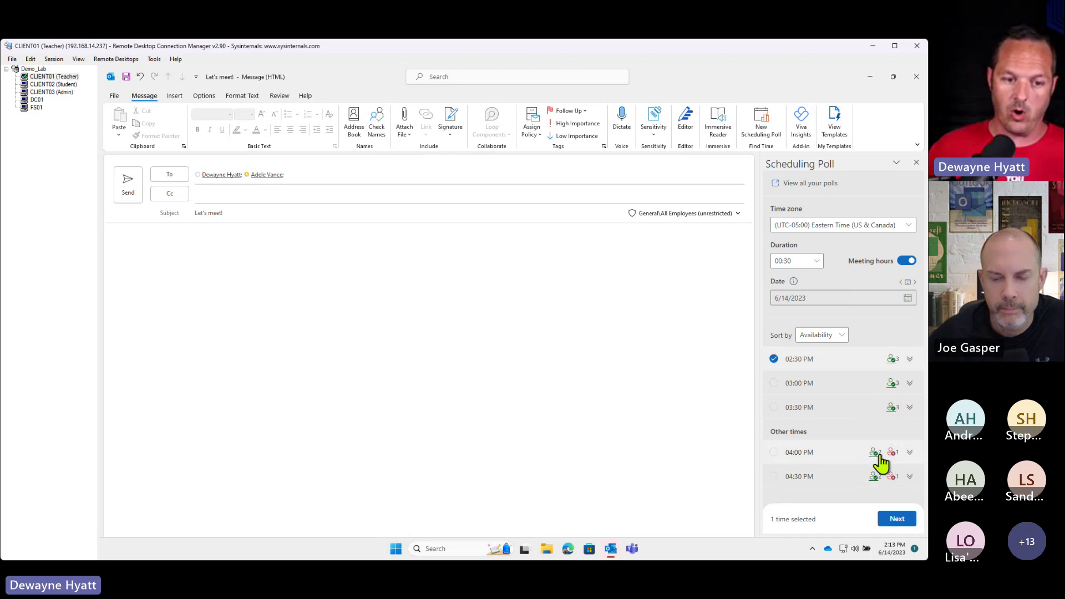
{"action": "mouse_move", "coordinate": [893, 460]}
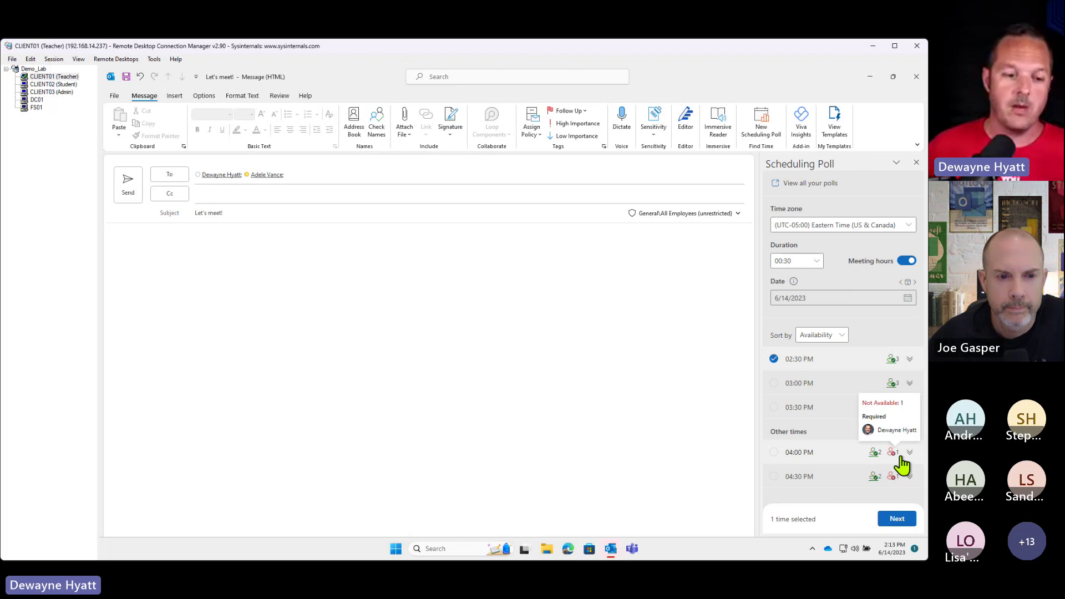
{"action": "left_click", "coordinate": [774, 407]}
Add 1:00 PM on June 15 as a third option and continue to review.
{"action": "left_click", "coordinate": [915, 282]}
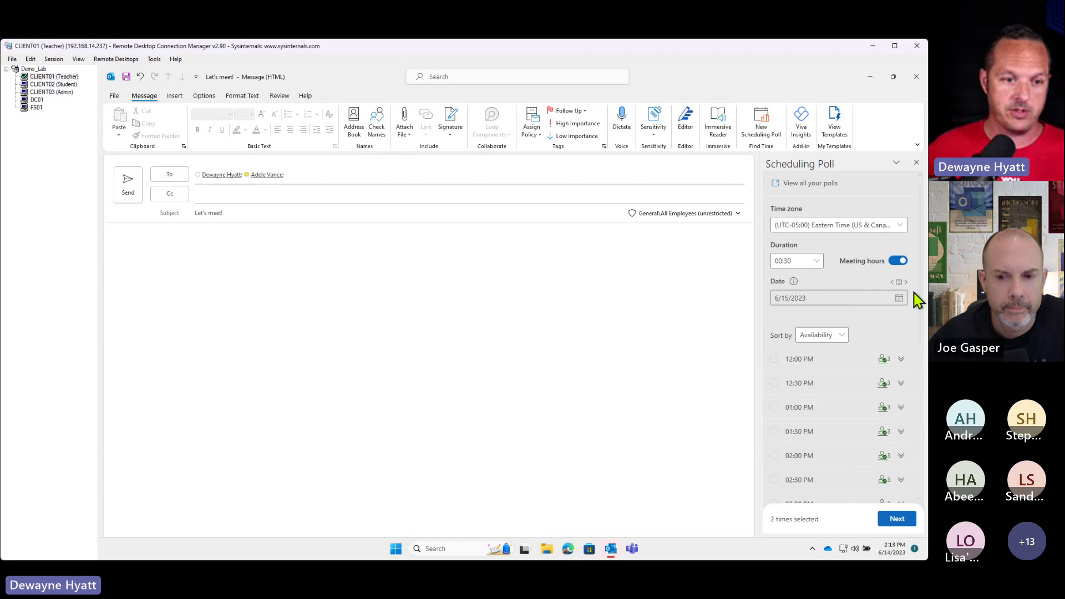
{"action": "left_click", "coordinate": [774, 408]}
{"action": "scroll", "coordinate": [868, 416], "scroll_direction": "down", "scroll_amount": 4}
{"action": "scroll", "coordinate": [868, 417], "scroll_direction": "up", "scroll_amount": 5}
{"action": "scroll", "coordinate": [882, 411], "scroll_direction": "down", "scroll_amount": 1}
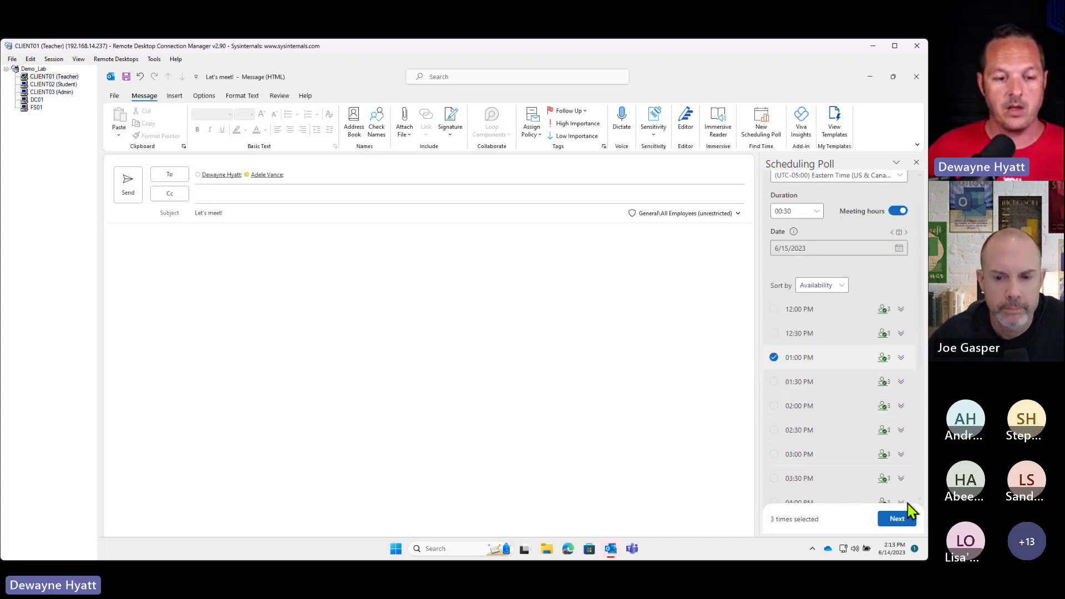
{"action": "left_click", "coordinate": [901, 523]}
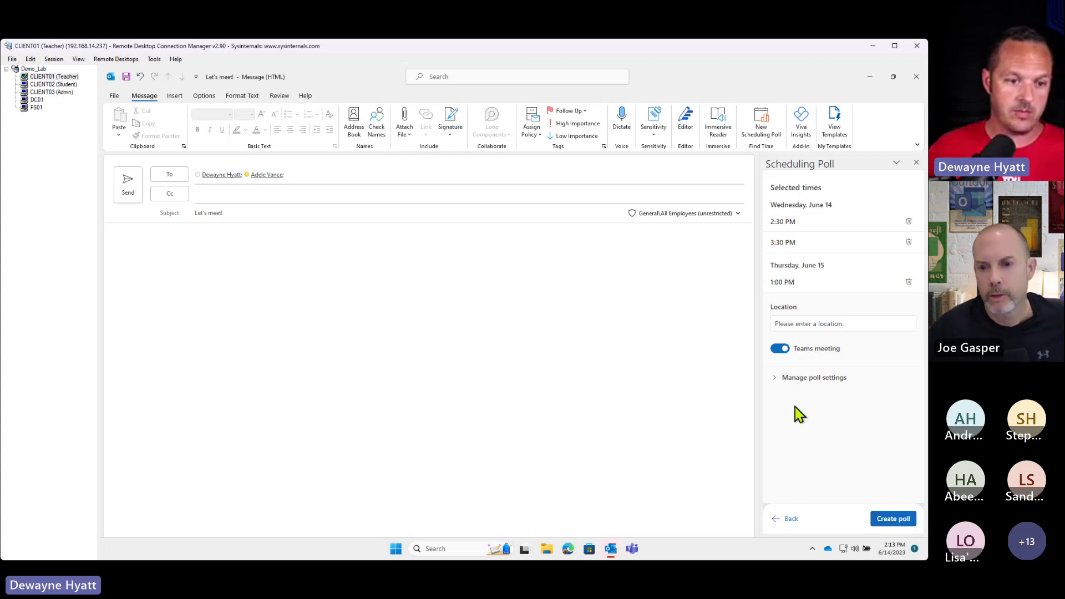
Insert the three-option poll, add 'Please vote on a time' above it, and send.
{"action": "left_click", "coordinate": [777, 378]}
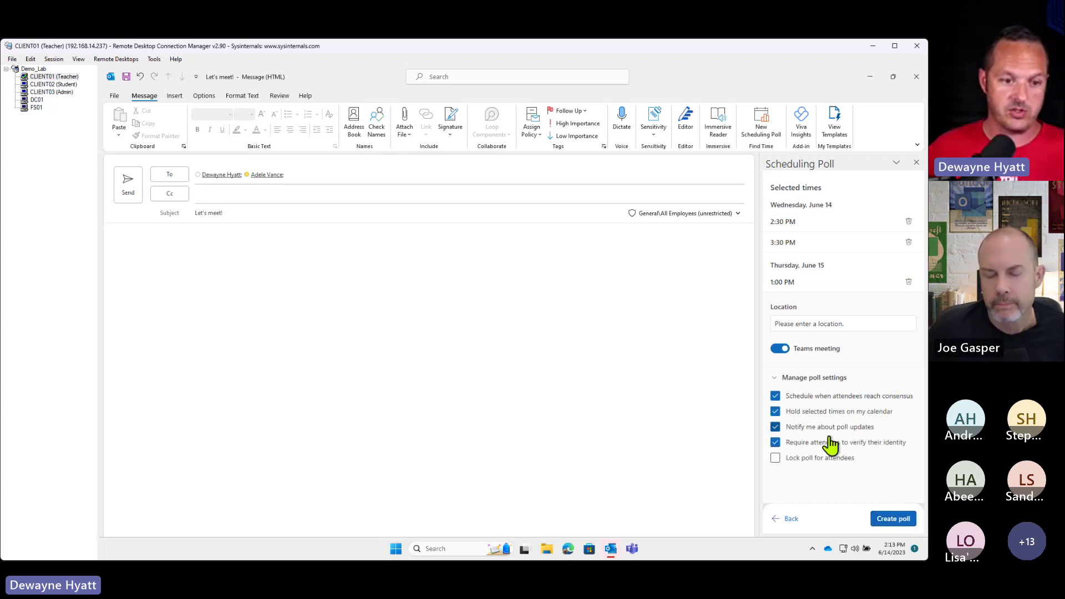
{"action": "mouse_move", "coordinate": [779, 423]}
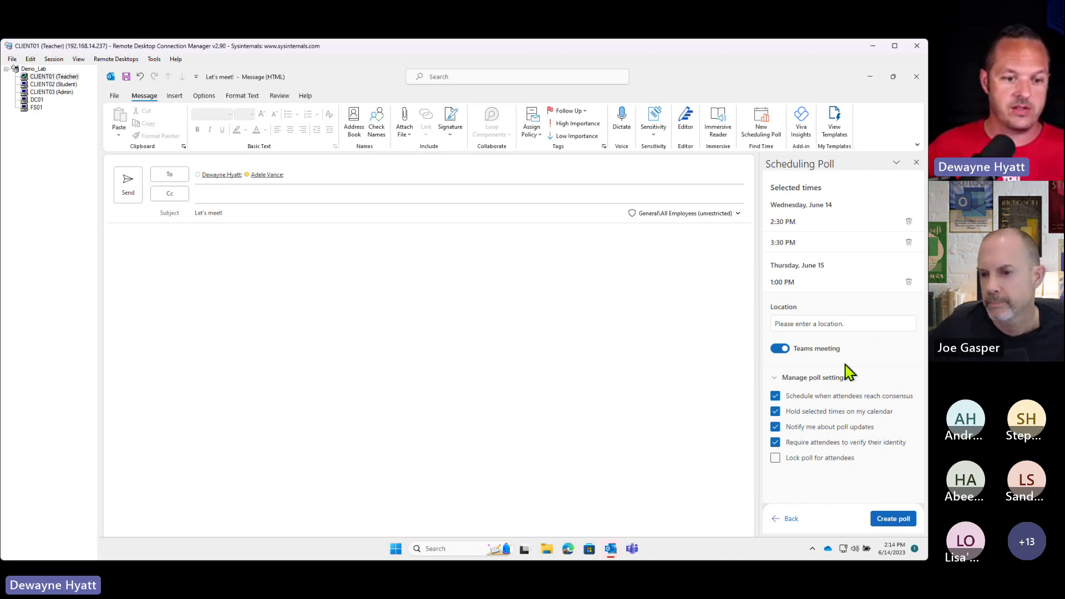
{"action": "left_click", "coordinate": [888, 520]}
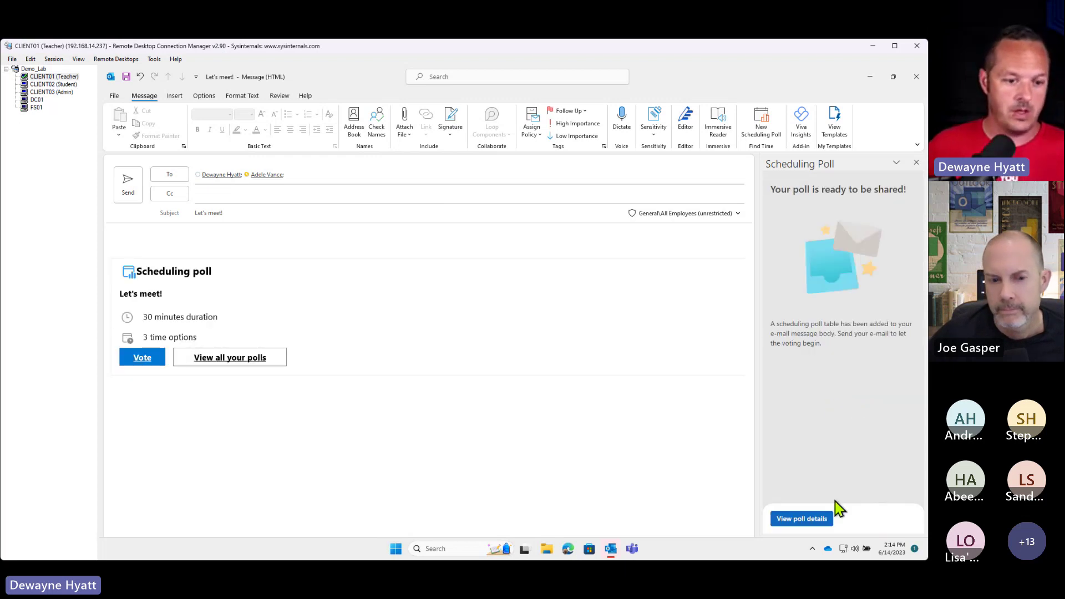
{"action": "left_click", "coordinate": [230, 243]}
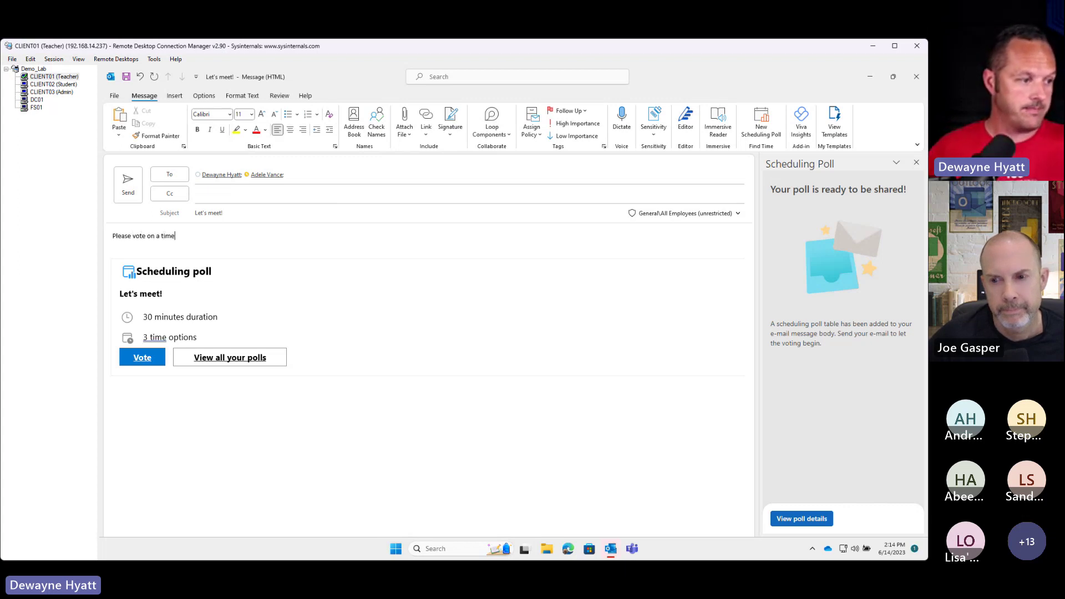
{"action": "left_click", "coordinate": [130, 183]}
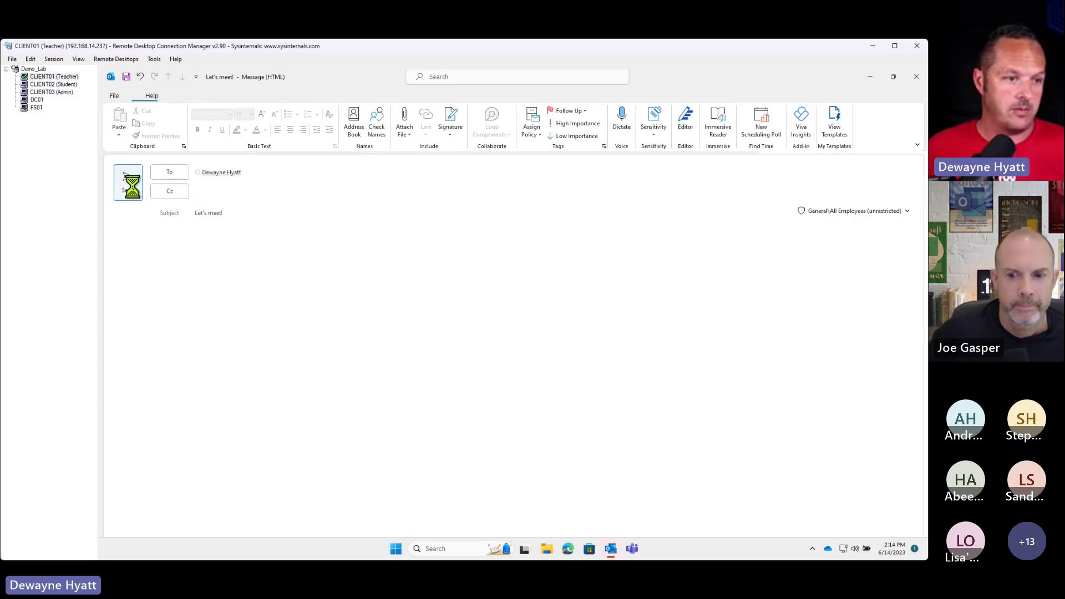
On the recipient's session, open the 'Let's meet!' email in Outlook on the web and its voting page.
{"action": "left_click", "coordinate": [56, 92]}
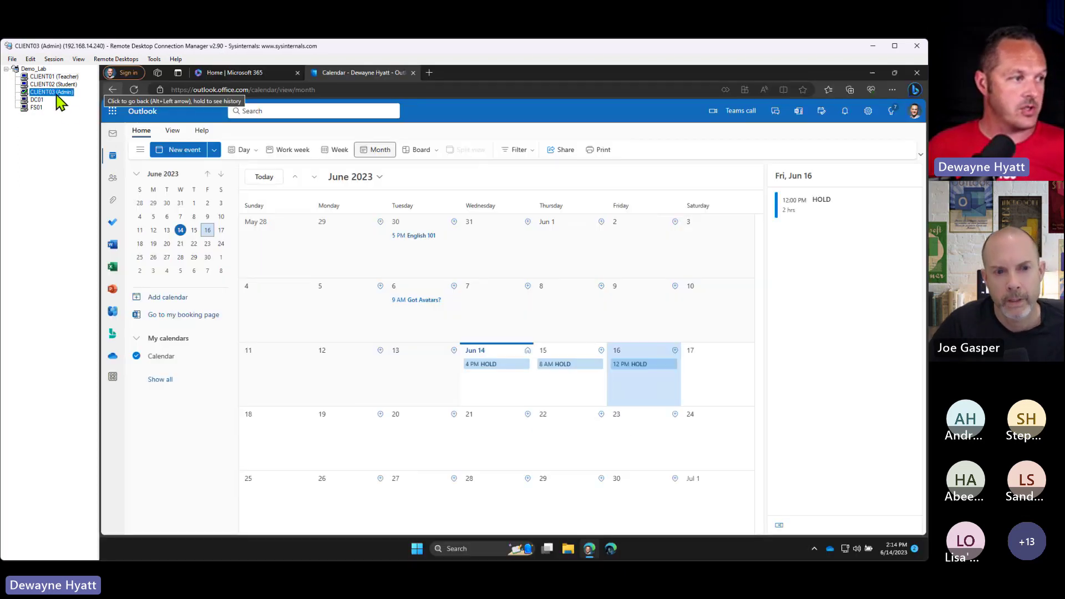
{"action": "left_click", "coordinate": [124, 147]}
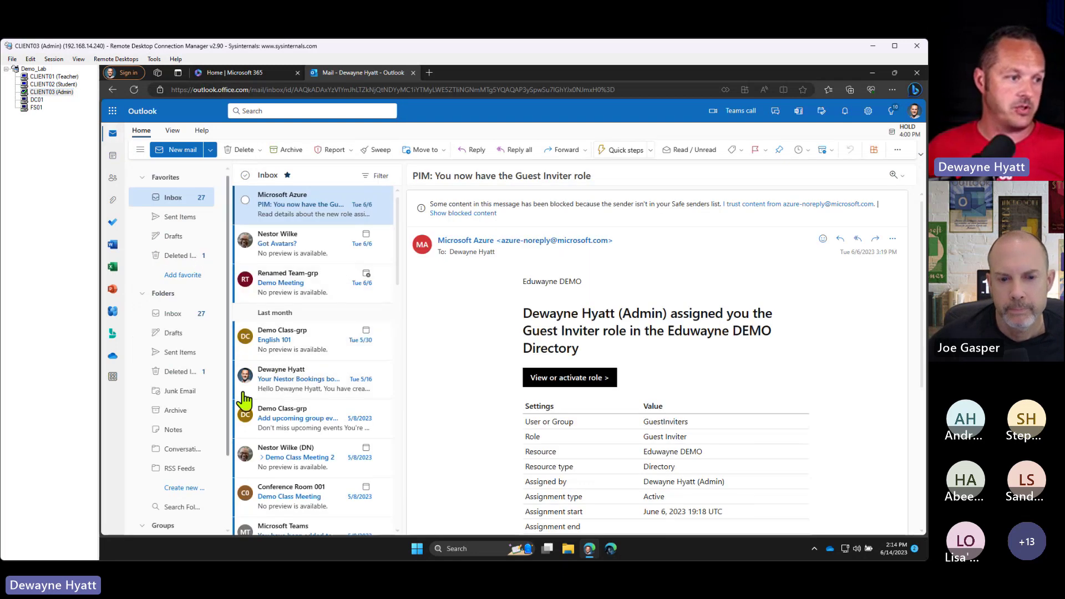
{"action": "left_click", "coordinate": [302, 206]}
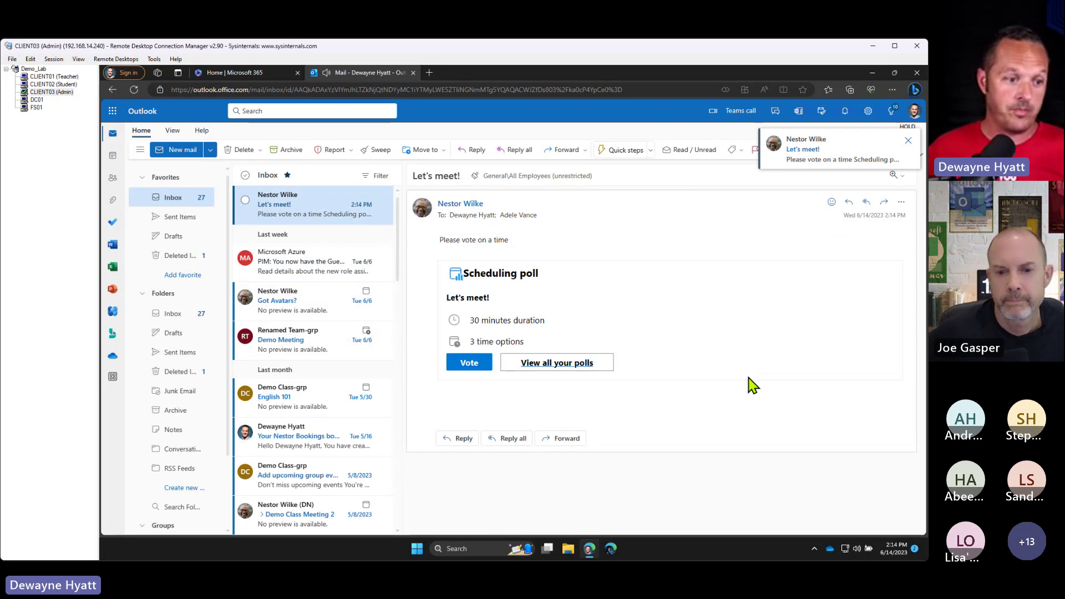
{"action": "left_click", "coordinate": [469, 364]}
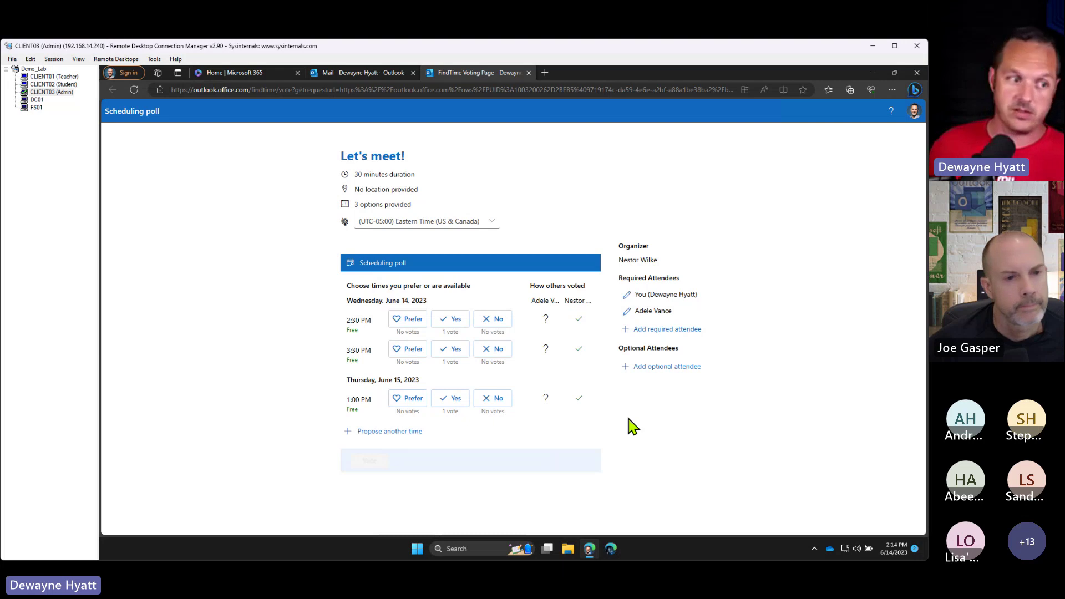
Vote Yes for June 14 at 2:30 and 3:30 PM, No for June 15 at 1:00 PM, and submit.
{"action": "left_click", "coordinate": [450, 319]}
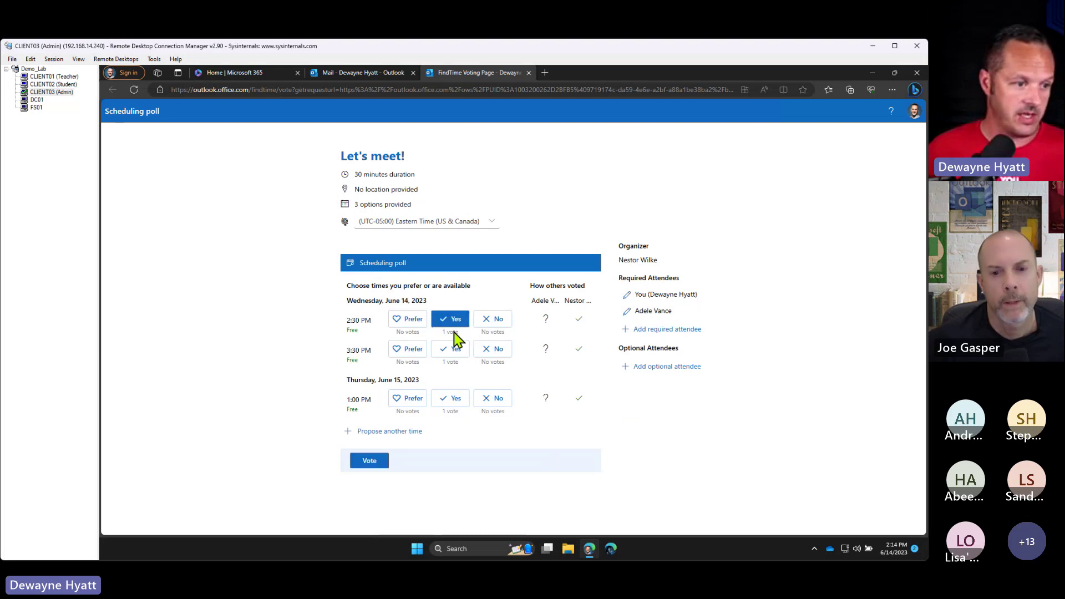
{"action": "left_click", "coordinate": [455, 356]}
{"action": "left_click", "coordinate": [492, 401]}
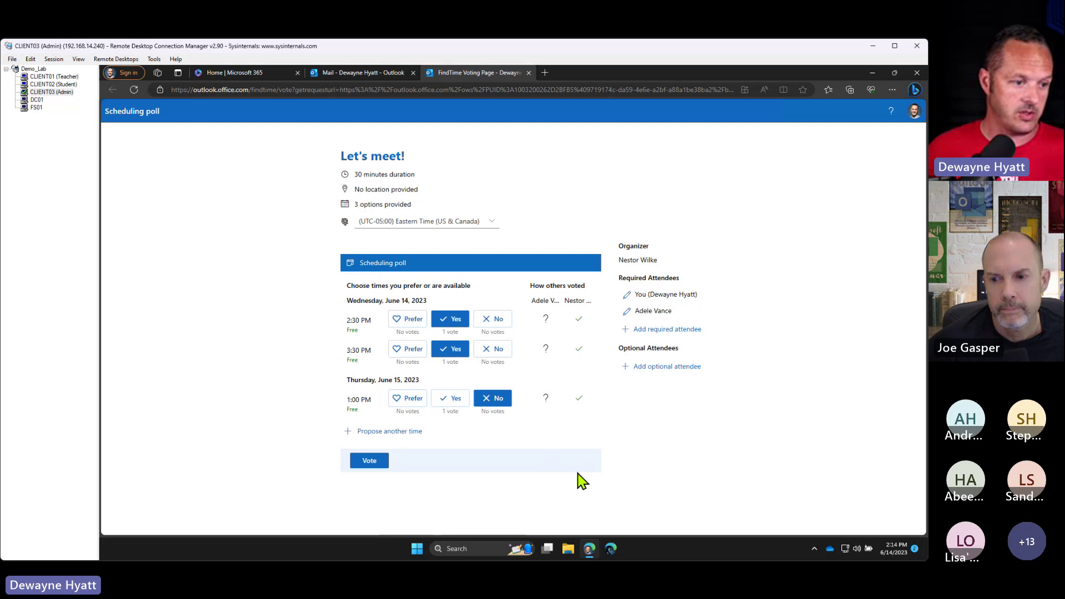
{"action": "left_click", "coordinate": [369, 462]}
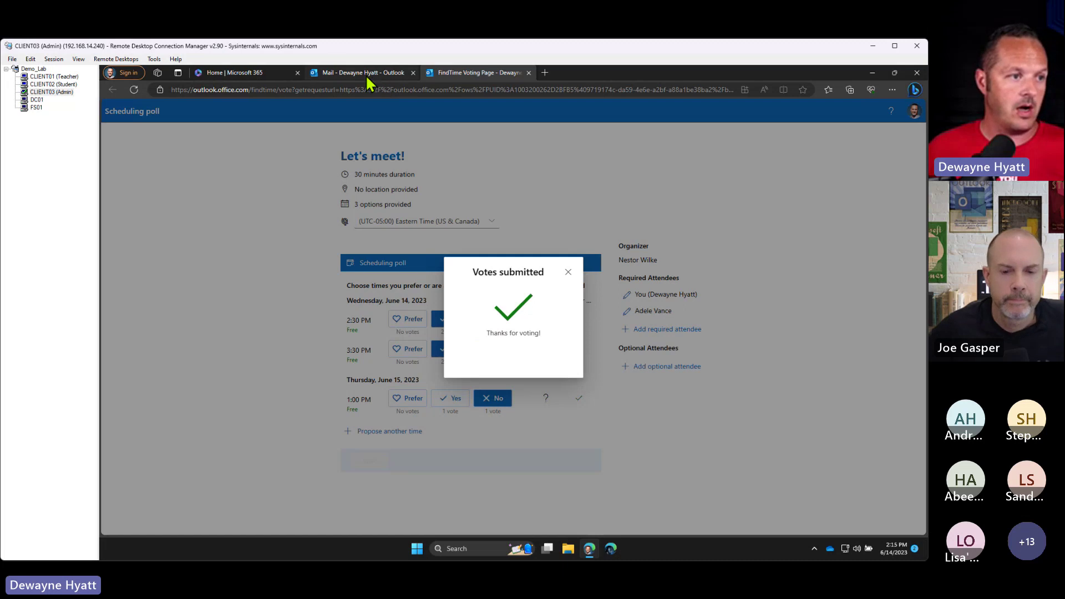
{"action": "left_click", "coordinate": [55, 77]}
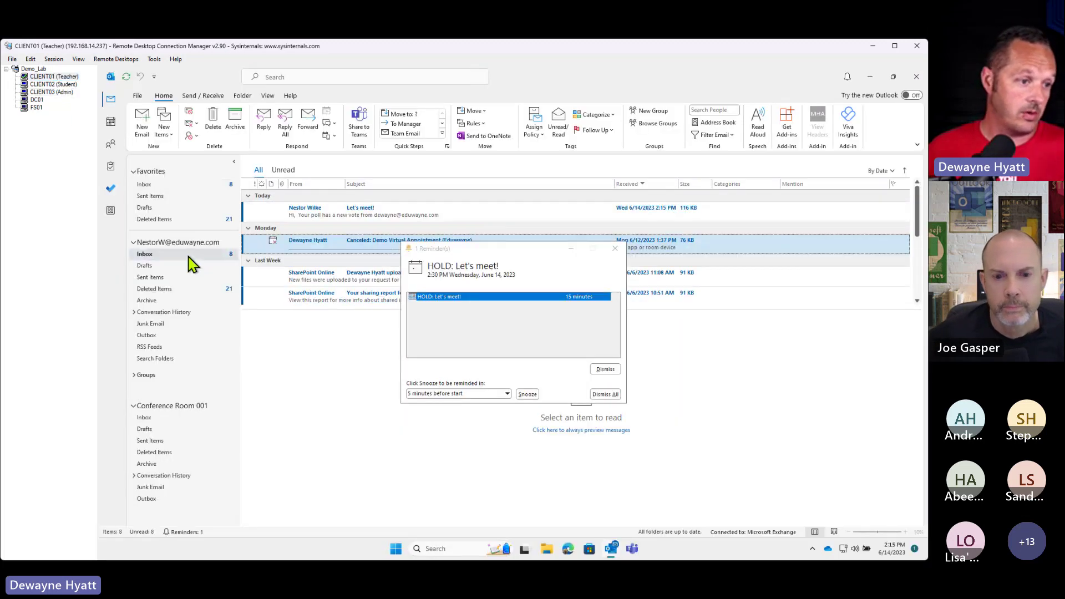
Close the 'HOLD: Let's meet!' reminder and open the new-vote notification email from the Inbox.
{"action": "left_click", "coordinate": [615, 248]}
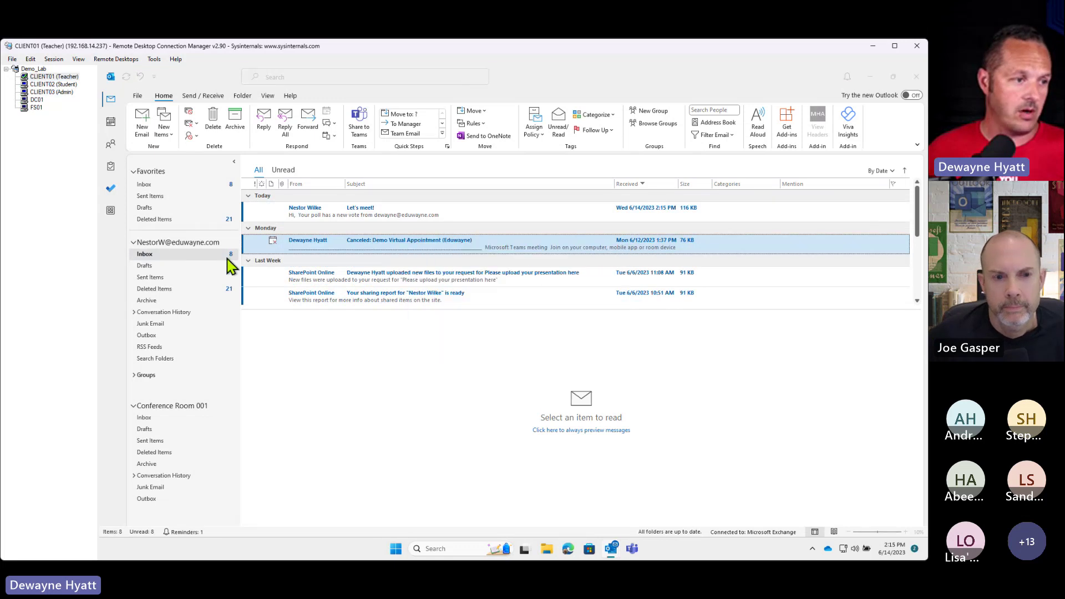
{"action": "left_click", "coordinate": [195, 257]}
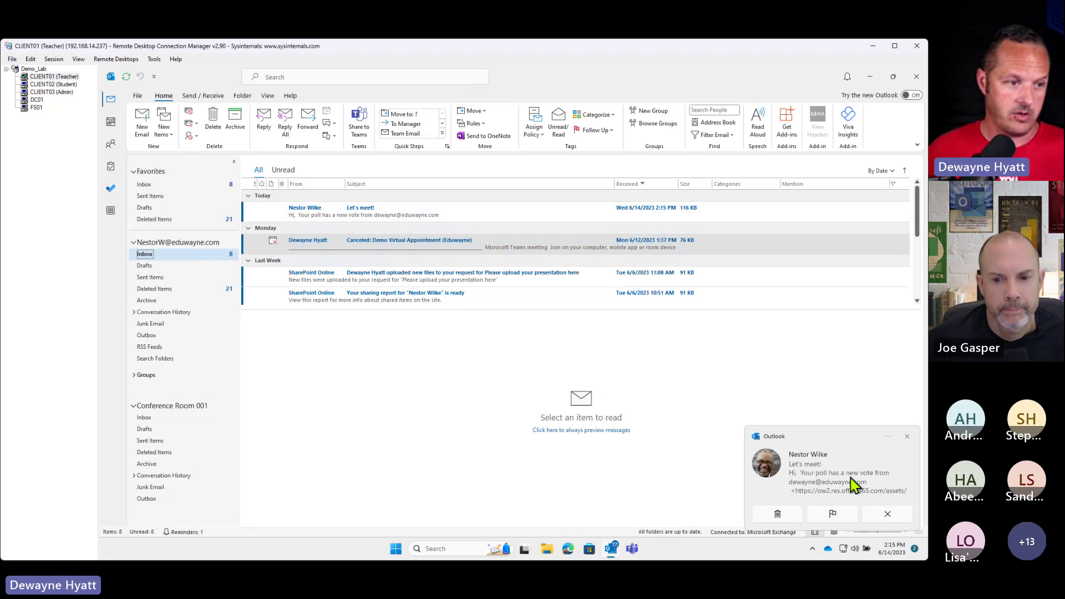
{"action": "left_click", "coordinate": [524, 219]}
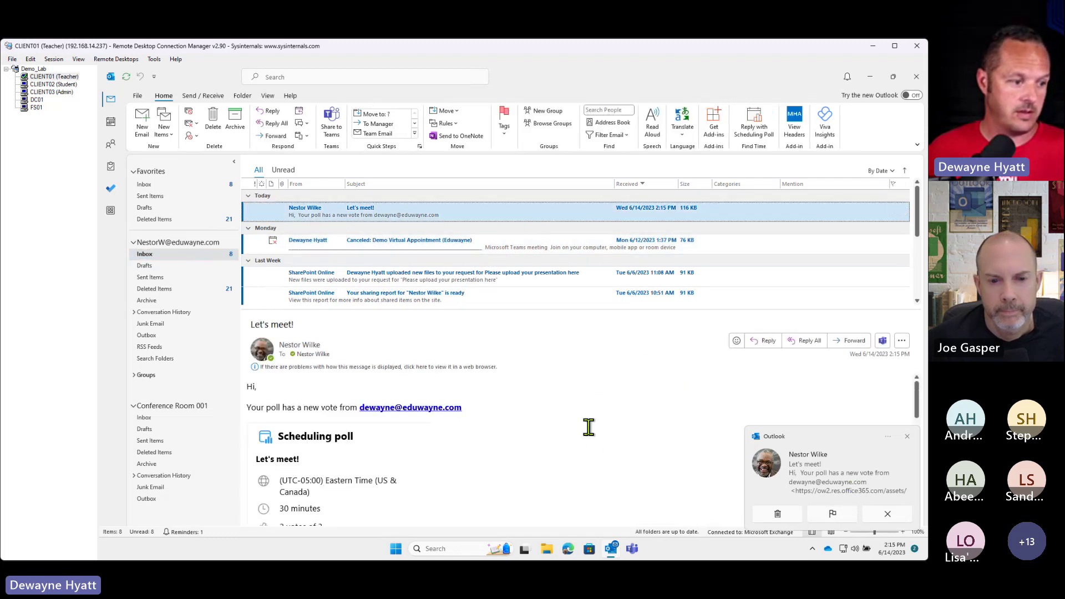
Review the poll summary at 2 of 3 votes and dismiss the 'HOLD: Let's meet!' reminder.
{"action": "scroll", "coordinate": [589, 426], "scroll_direction": "down", "scroll_amount": 1}
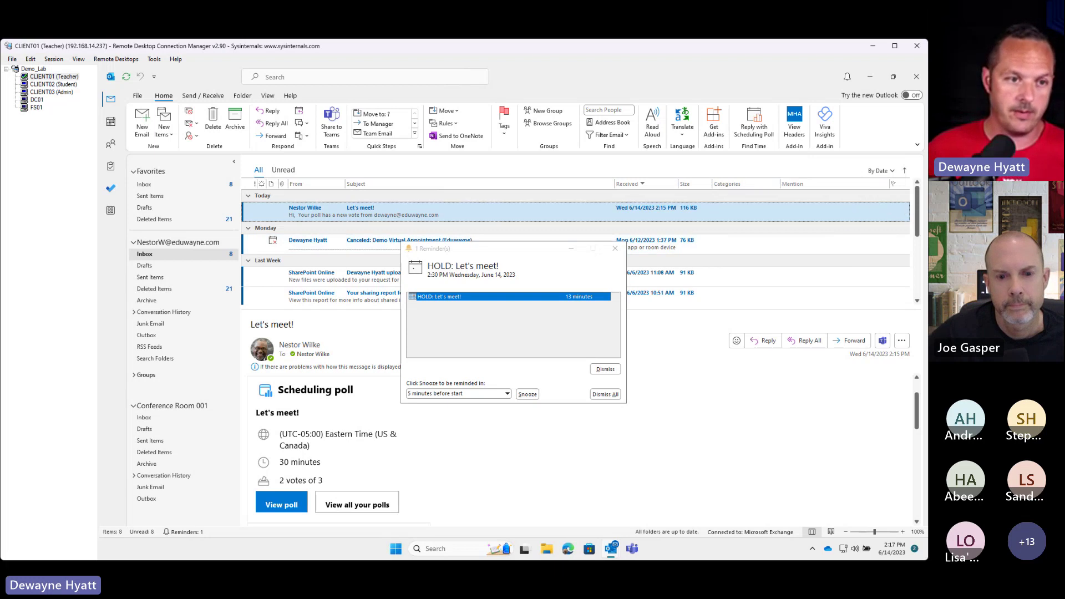
{"action": "left_click", "coordinate": [605, 370]}
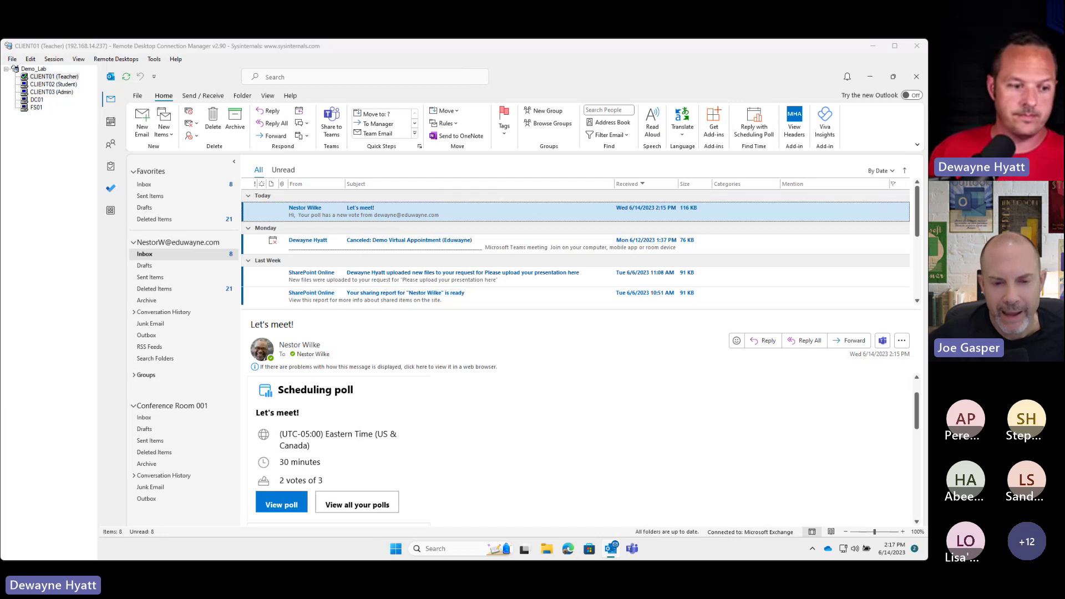
{"action": "left_click", "coordinate": [633, 551]}
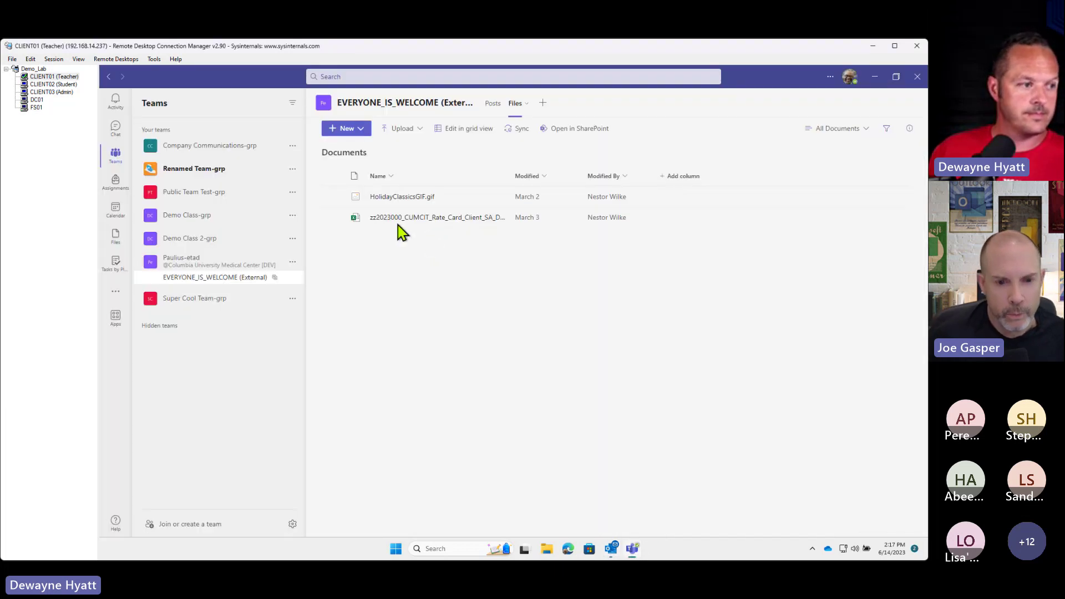
View the poll holds in the Teams calendar and start 'Demo Meeting' with one required attendee.
{"action": "left_click", "coordinate": [115, 209]}
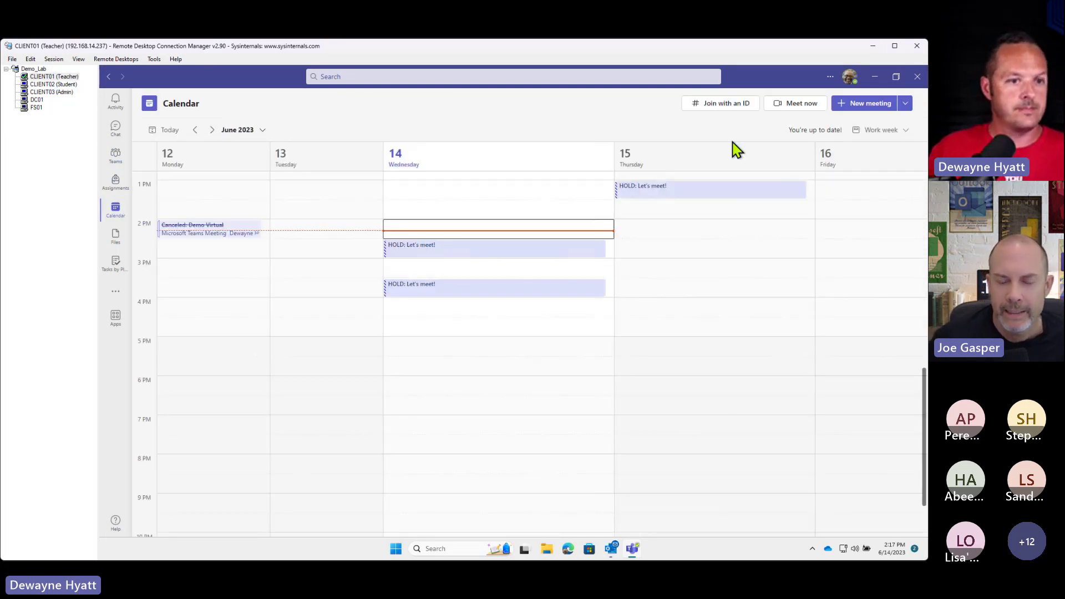
{"action": "left_click", "coordinate": [863, 104]}
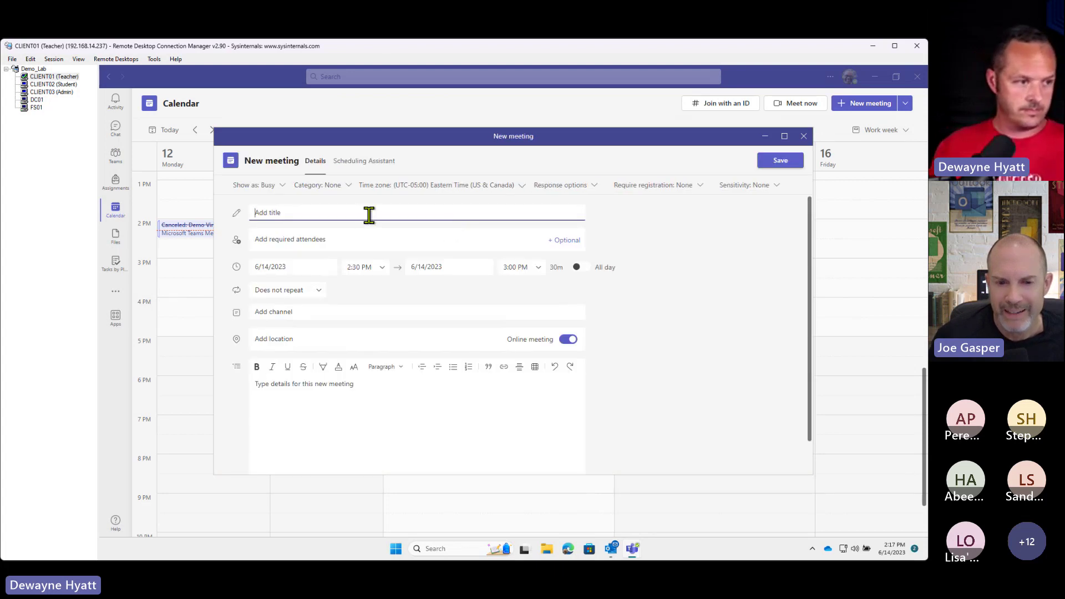
{"action": "type", "text": "Demo Meeting"}
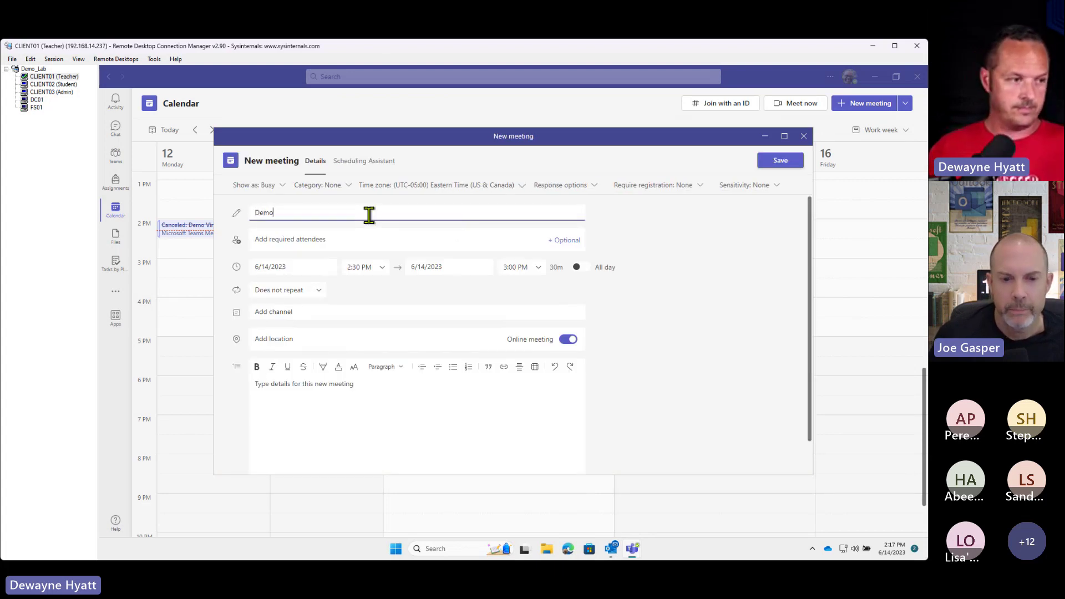
{"action": "key", "text": "Tab"}
{"action": "type", "text": "dewayne"}
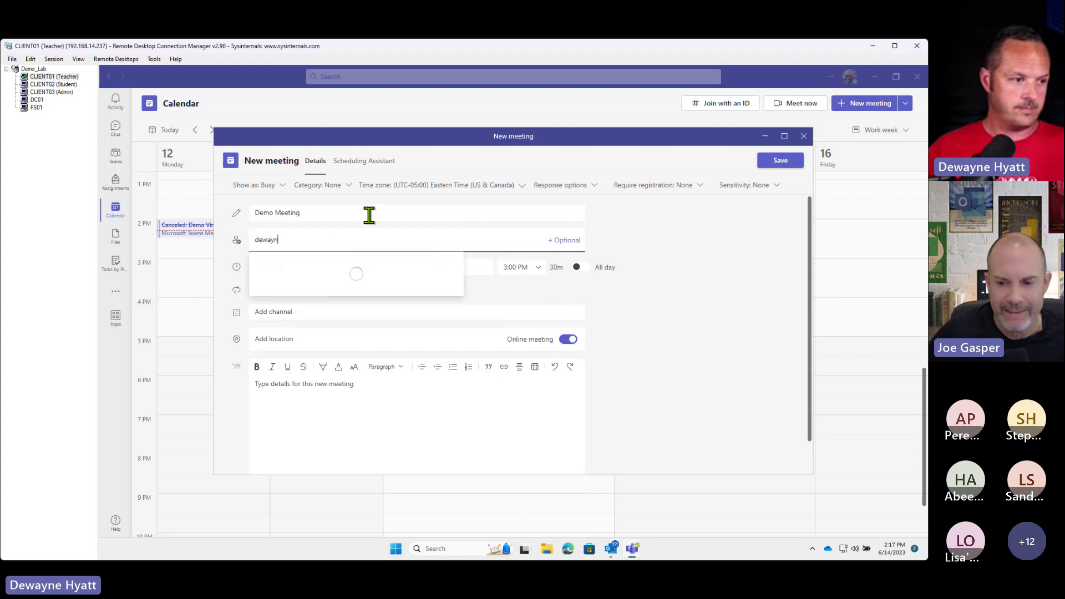
{"action": "left_click", "coordinate": [308, 294]}
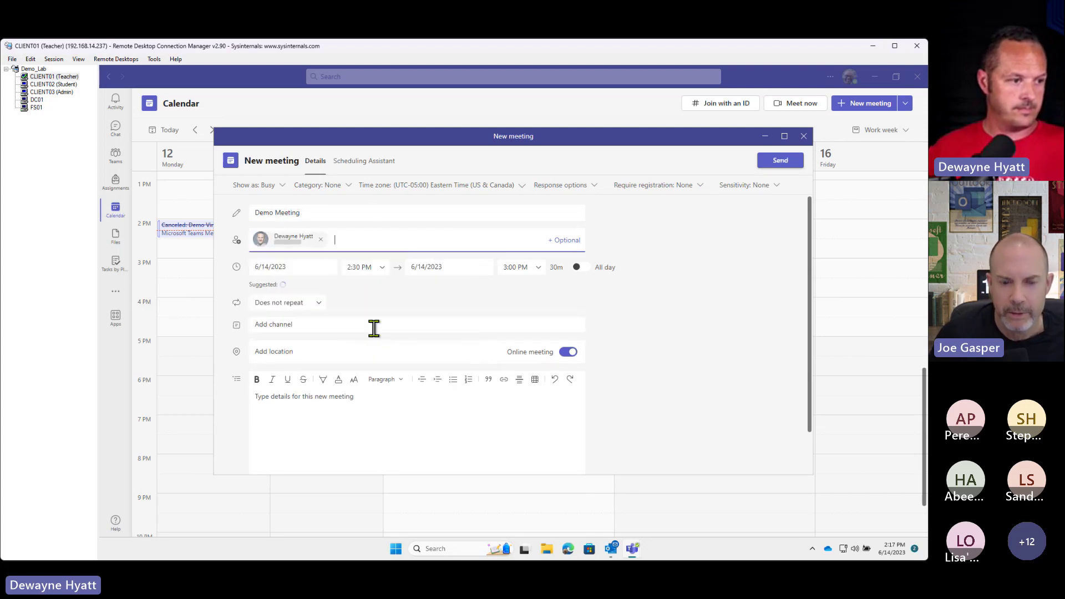
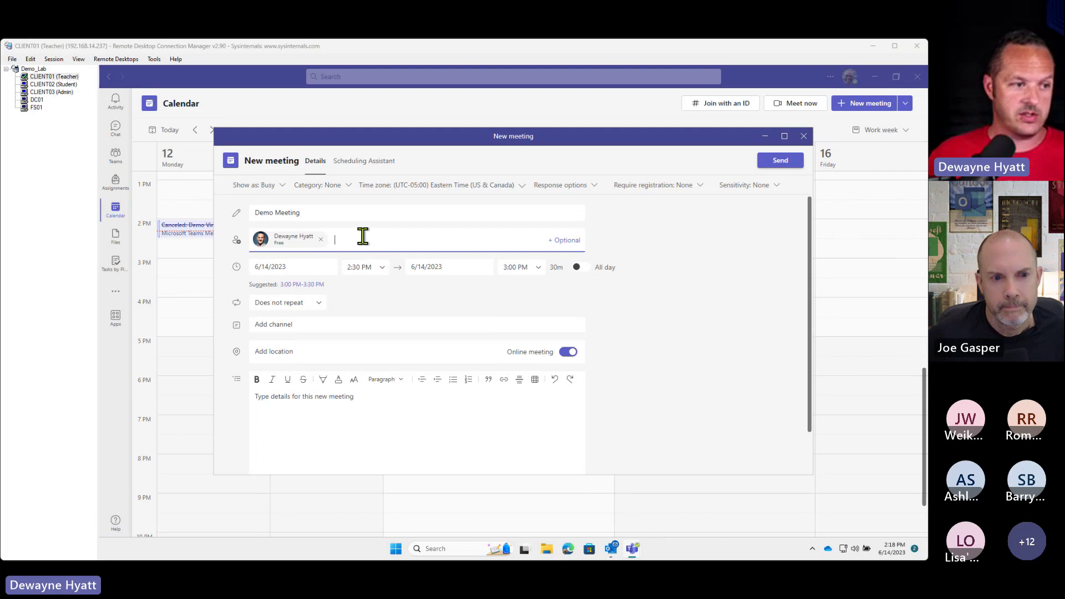
Compare attendee availability and move the Demo Meeting to Thursday, June 15, 12:00–12:30 PM.
{"action": "left_click", "coordinate": [357, 177]}
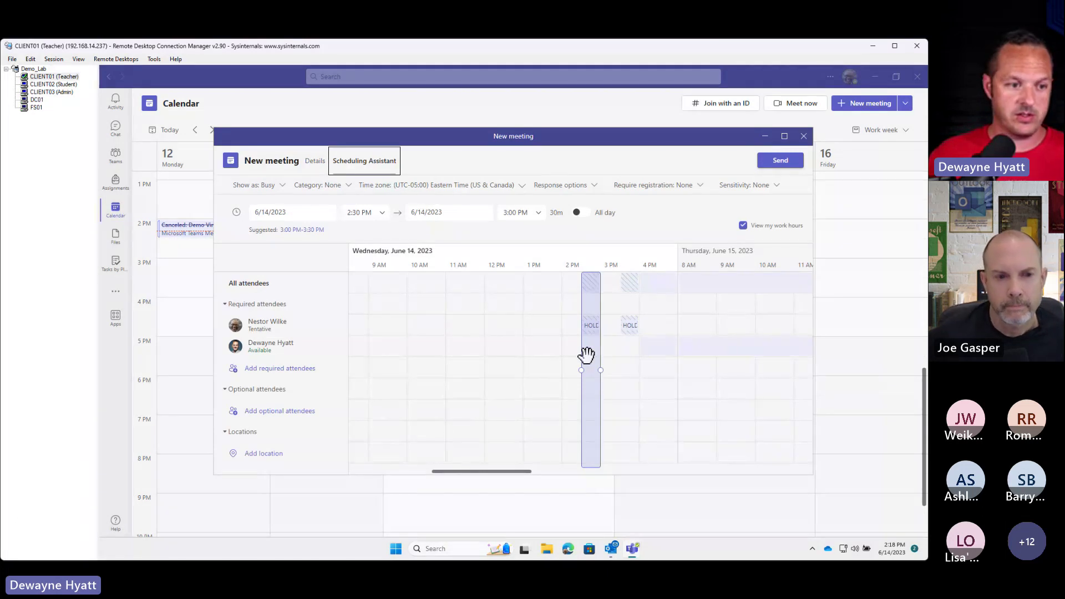
{"action": "mouse_move", "coordinate": [591, 349]}
{"action": "mouse_move", "coordinate": [590, 348]}
{"action": "left_mouse_down"}
{"action": "mouse_move", "coordinate": [601, 348]}
{"action": "mouse_move", "coordinate": [585, 347]}
{"action": "left_mouse_up"}
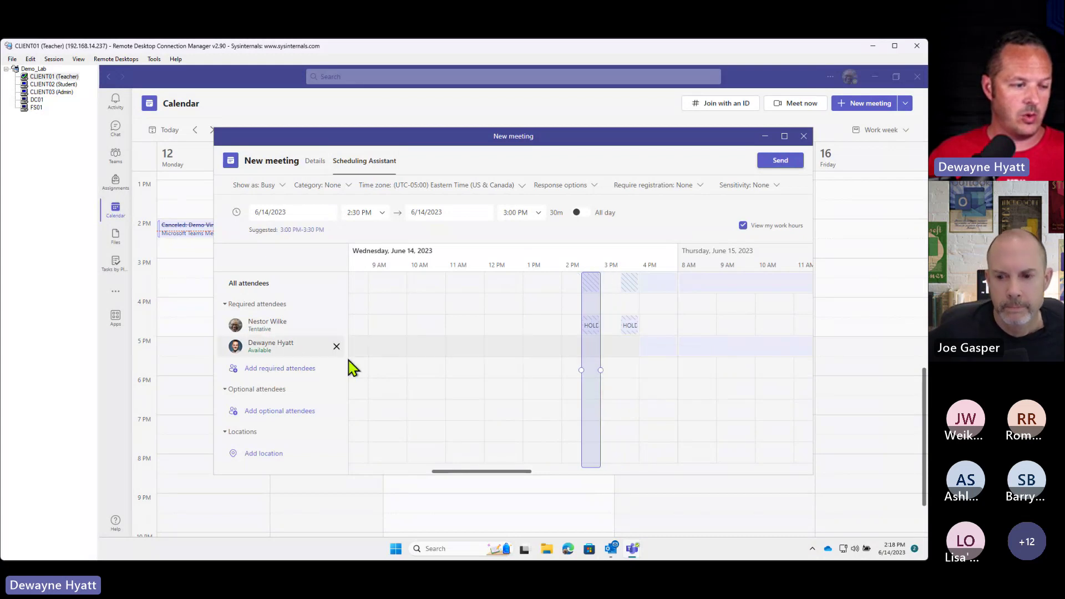
{"action": "left_click_drag", "start_coordinate": [594, 356], "coordinate": [609, 357]}
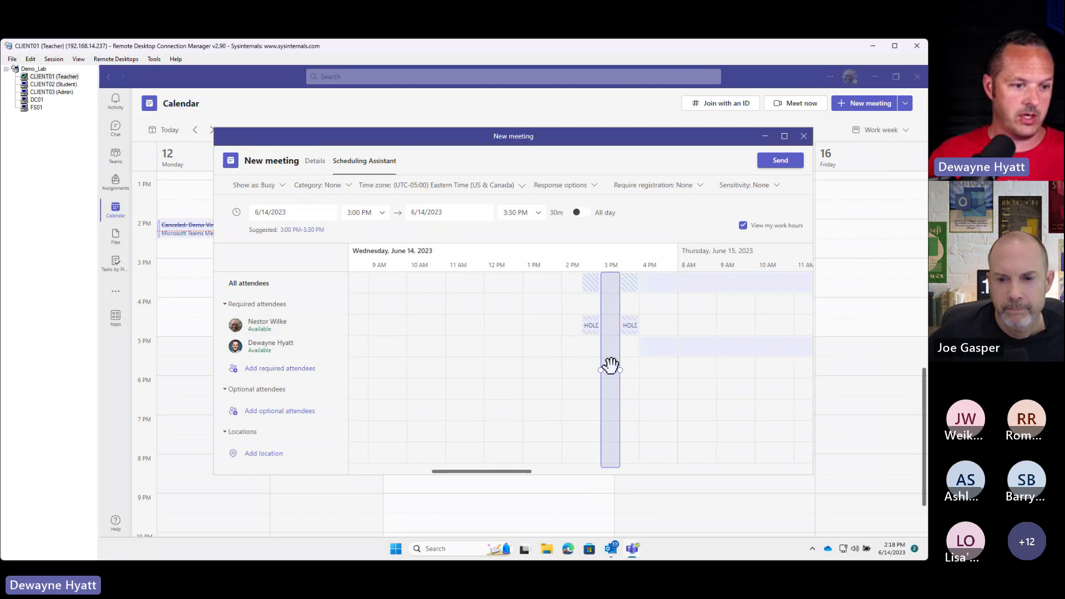
{"action": "left_click_drag", "start_coordinate": [614, 368], "coordinate": [671, 366]}
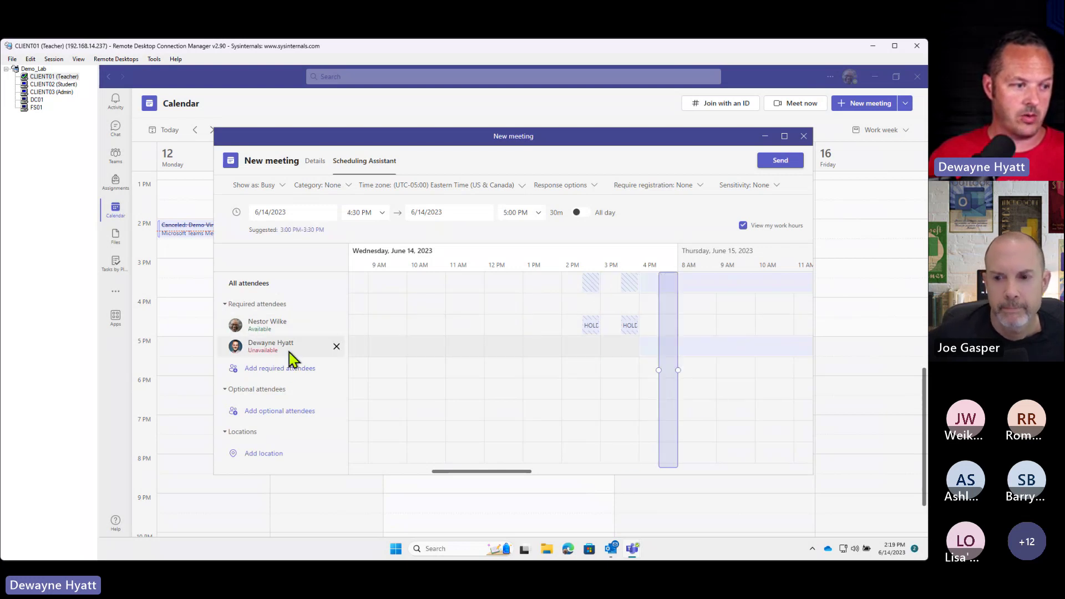
{"action": "left_click_drag", "start_coordinate": [507, 472], "coordinate": [541, 472]}
{"action": "left_click_drag", "start_coordinate": [517, 381], "coordinate": [688, 359]}
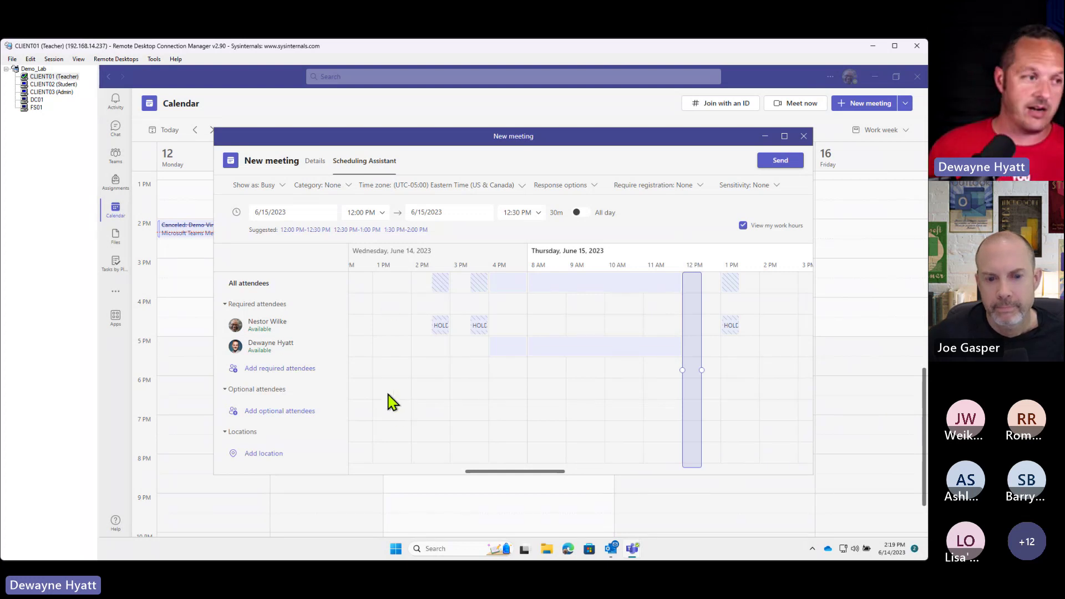
On the Details form, try the suggested 12:00–12:30 PM and 1:30–2:00 PM times.
{"action": "left_click", "coordinate": [315, 162]}
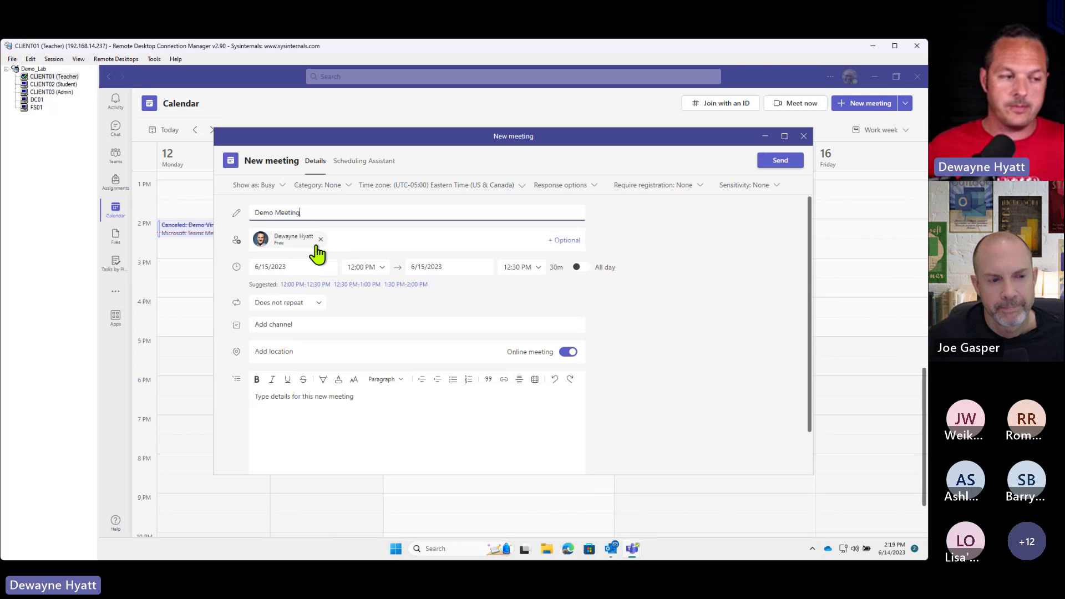
{"action": "left_click", "coordinate": [297, 288]}
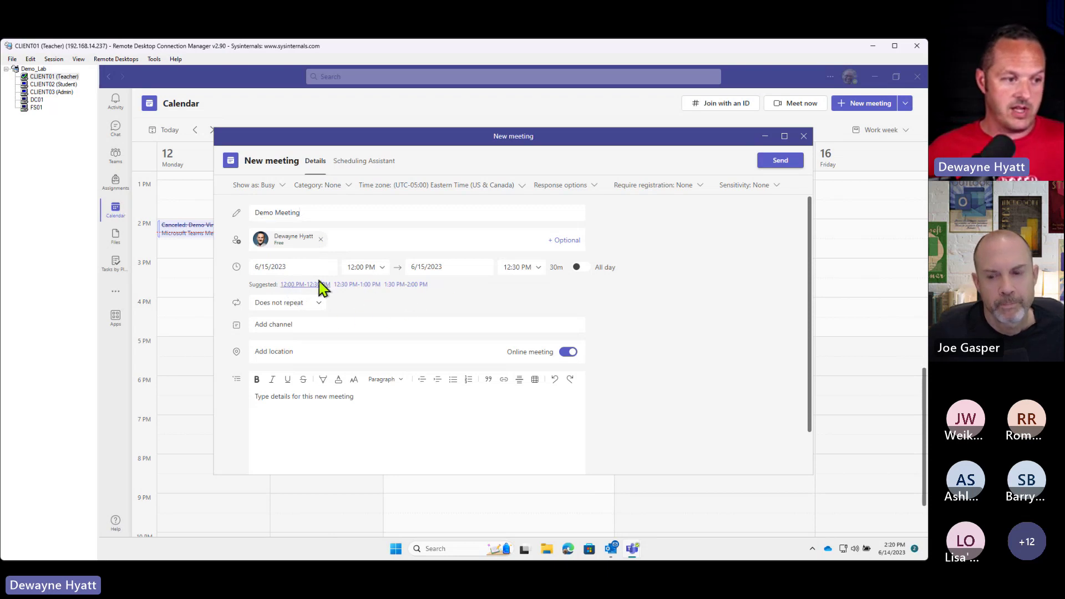
{"action": "left_click", "coordinate": [405, 284]}
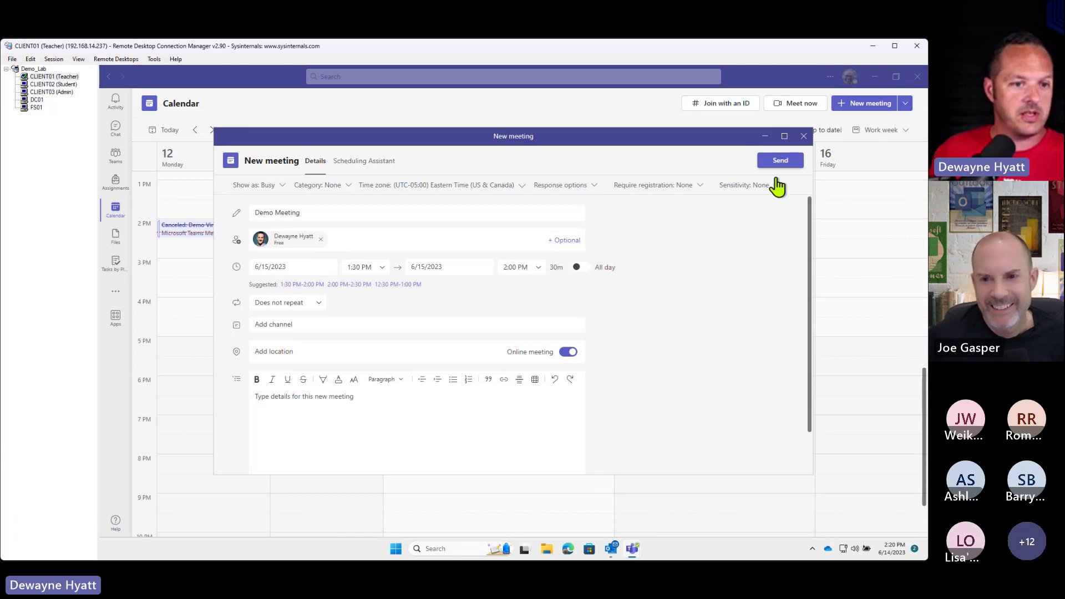
Close the new meeting form, discard the unsaved draft, and close Teams.
{"action": "left_click", "coordinate": [804, 136]}
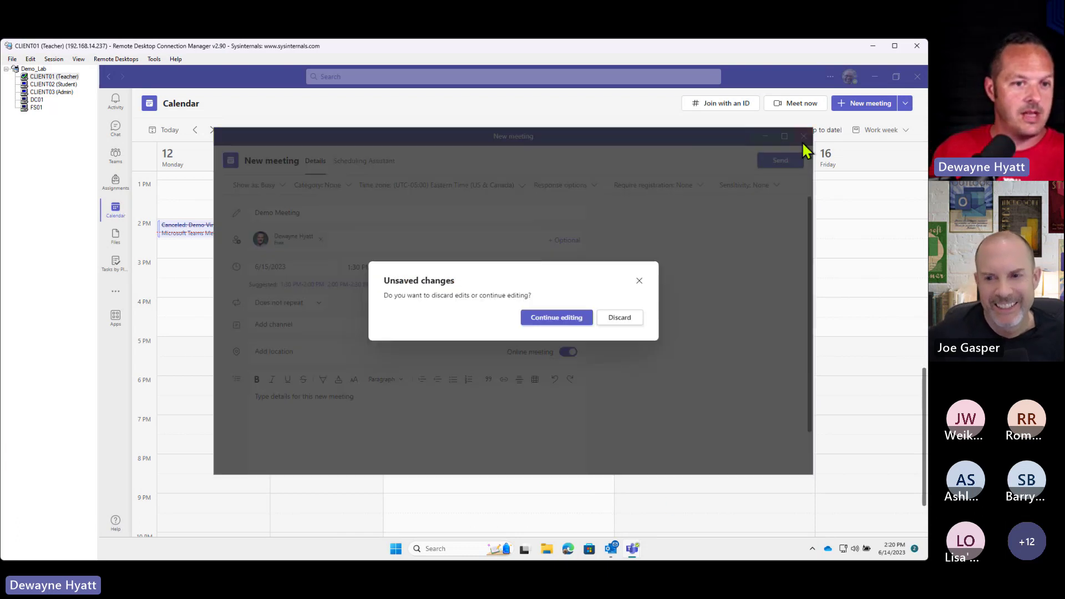
{"action": "left_click", "coordinate": [622, 318]}
{"action": "left_click", "coordinate": [918, 77]}
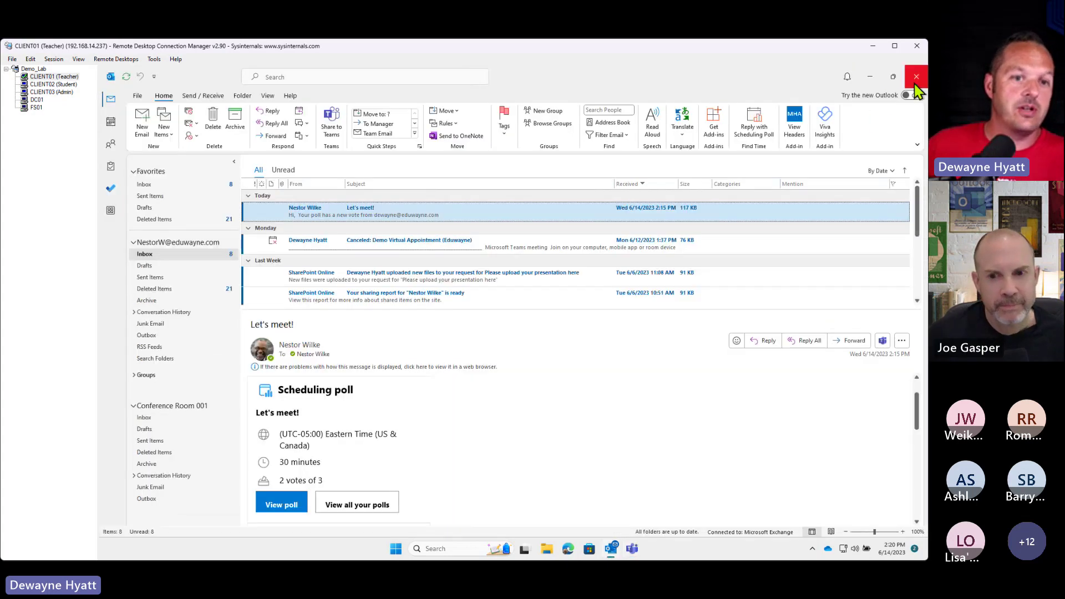
Close the Outlook desktop window.
{"action": "left_click", "coordinate": [916, 76]}
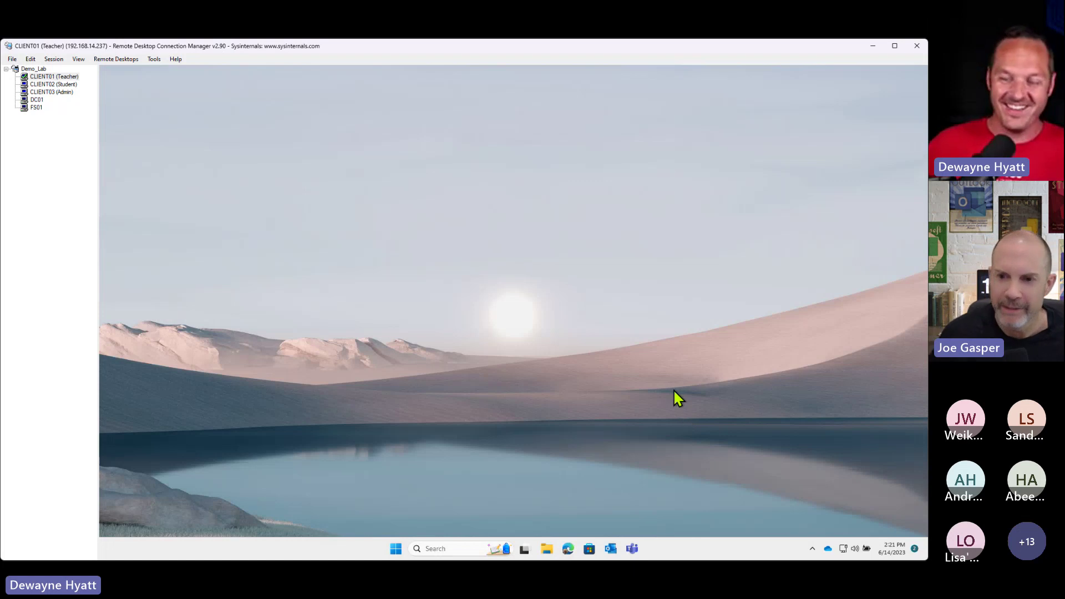
Launch Microsoft Edge from the taskbar.
{"action": "left_click", "coordinate": [568, 551]}
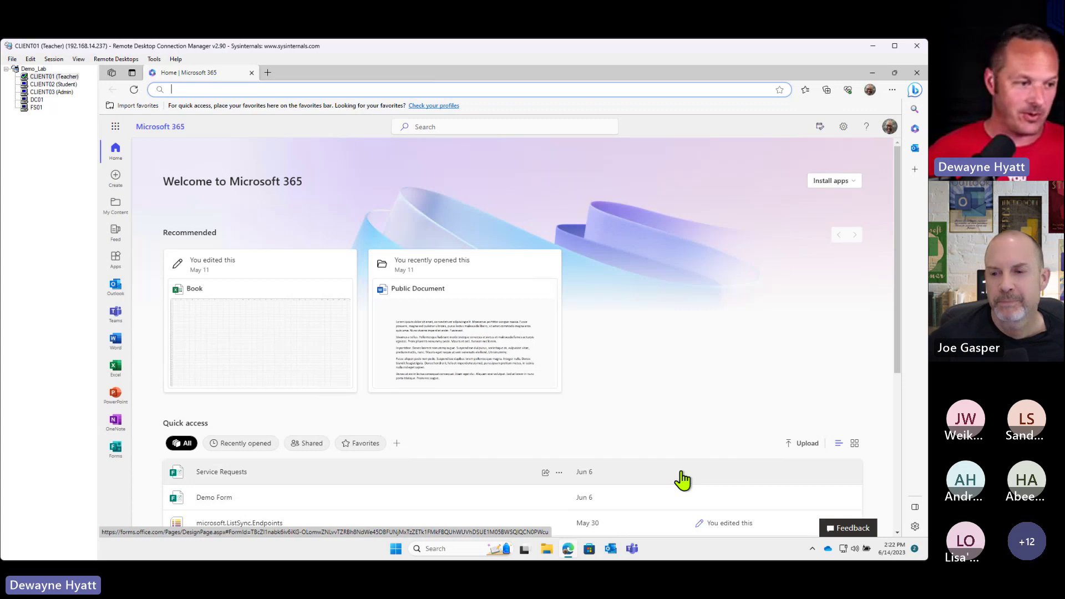
Go to myaccount.microsoft.com in the browser.
{"action": "left_click", "coordinate": [519, 99]}
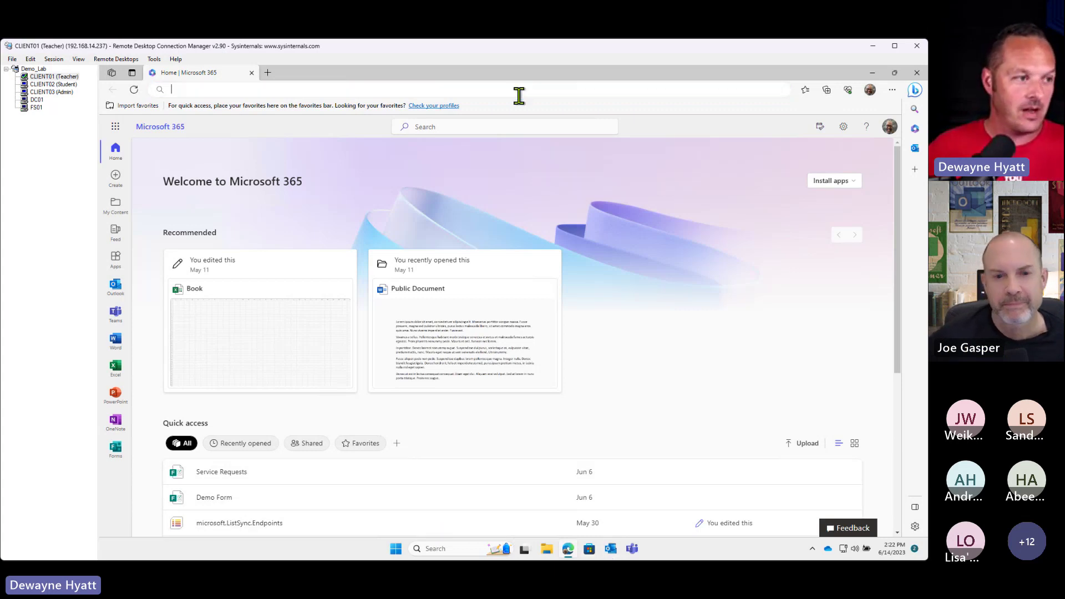
{"action": "type", "text": "mya"}
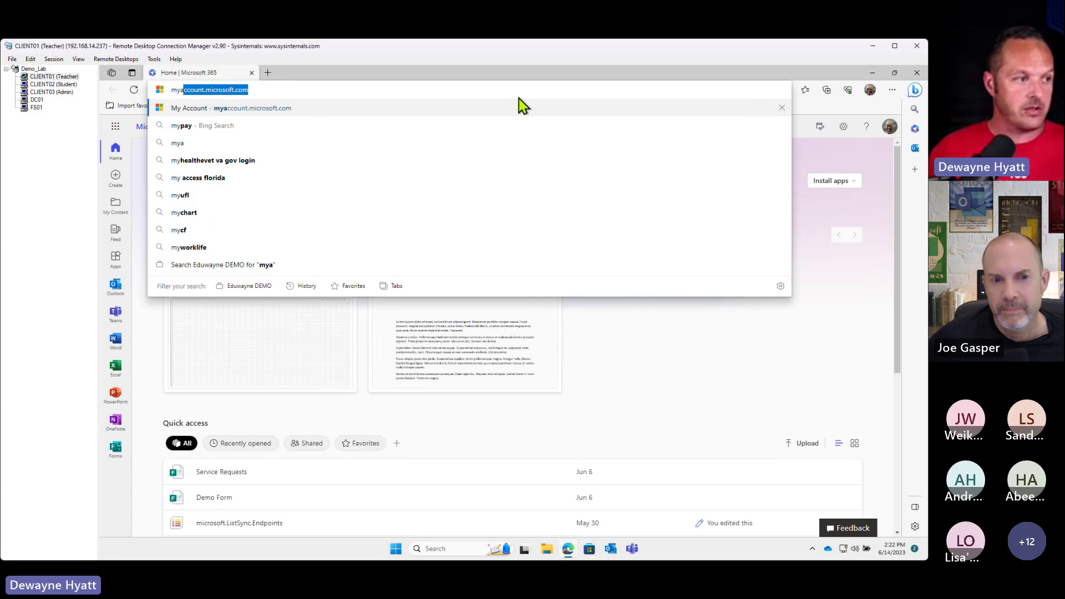
{"action": "type", "text": "ccount.microsoft.com"}
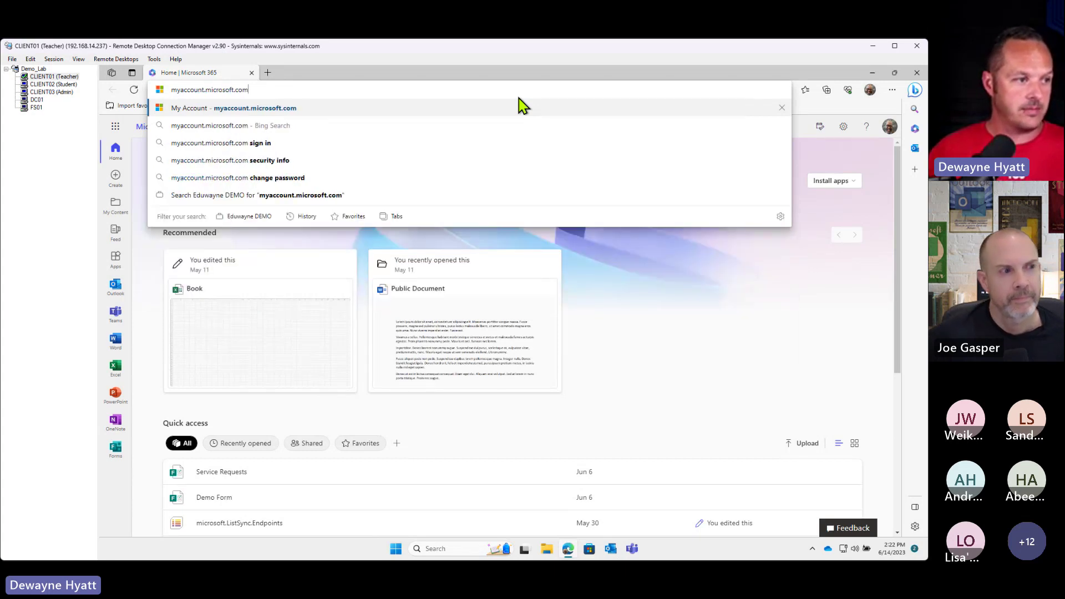
{"action": "key", "text": "Return"}
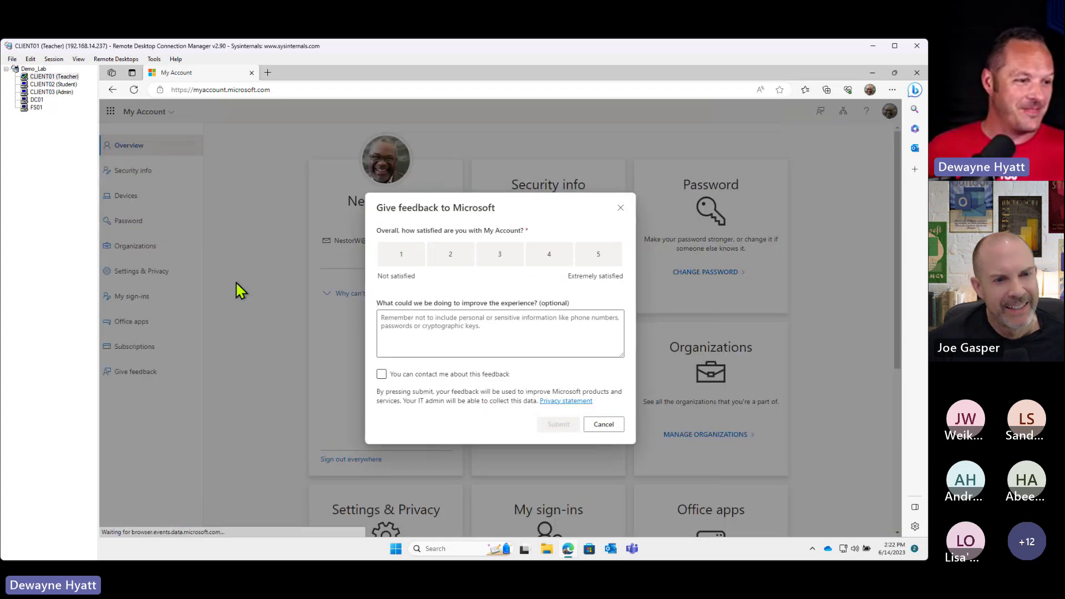
Dismiss the feedback survey and briefly zoom in with the Windows Magnifier.
{"action": "left_click", "coordinate": [621, 207]}
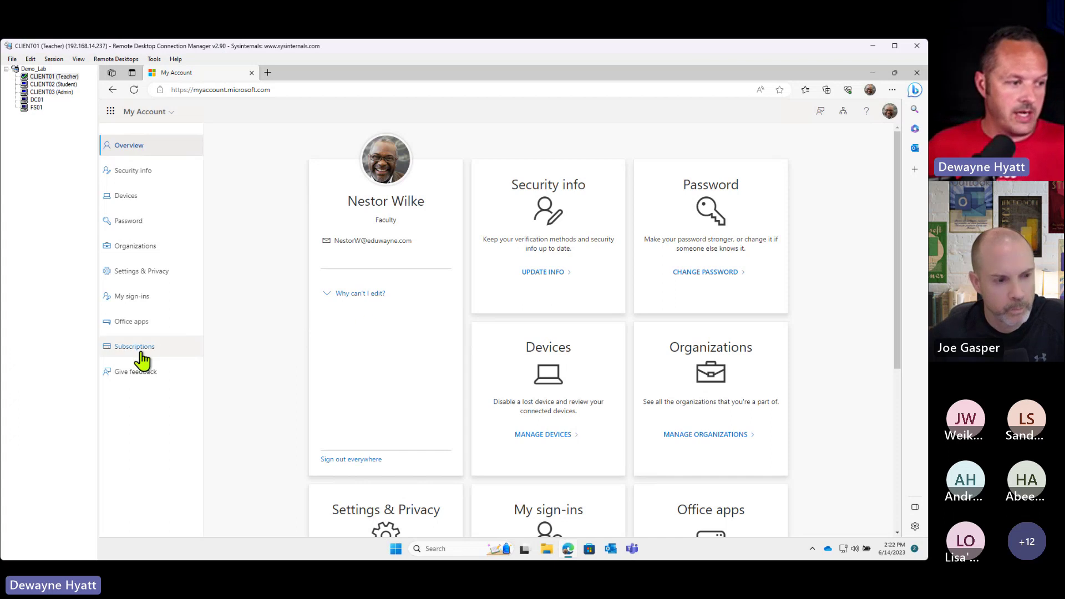
{"action": "key", "text": "super+plus"}
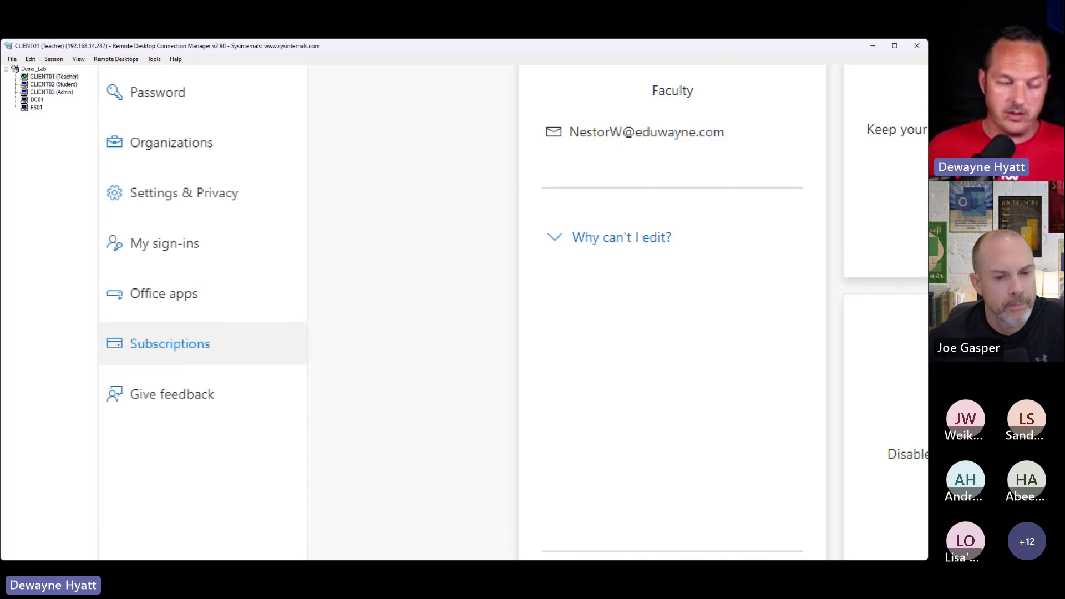
{"action": "key", "text": "super+Escape"}
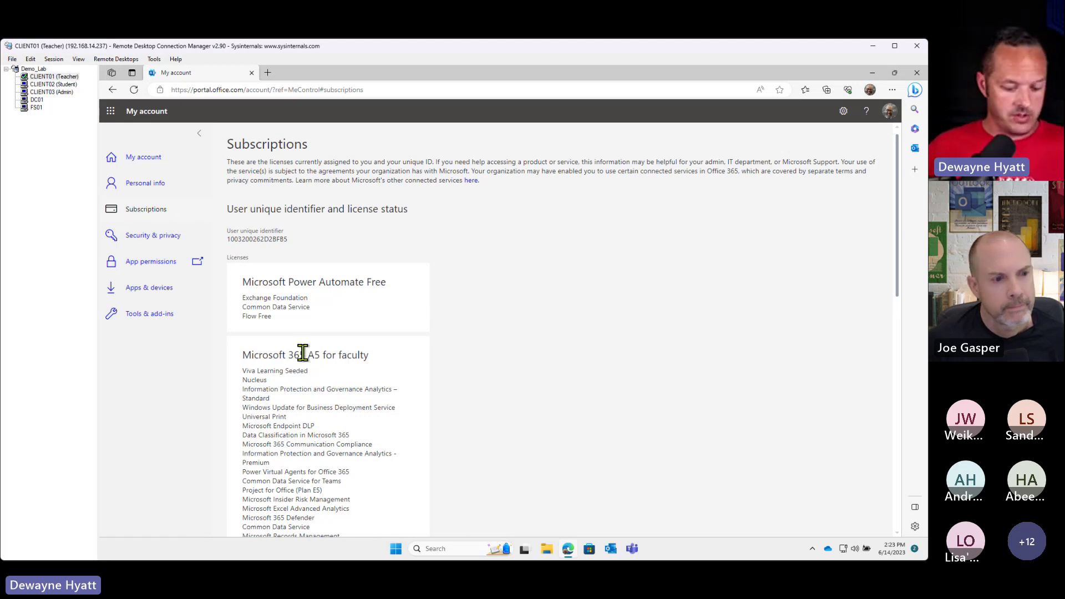
Search the Subscriptions page for 'book' to confirm Microsoft Bookings is licensed, then scroll back up.
{"action": "key", "text": "ctrl+1"}
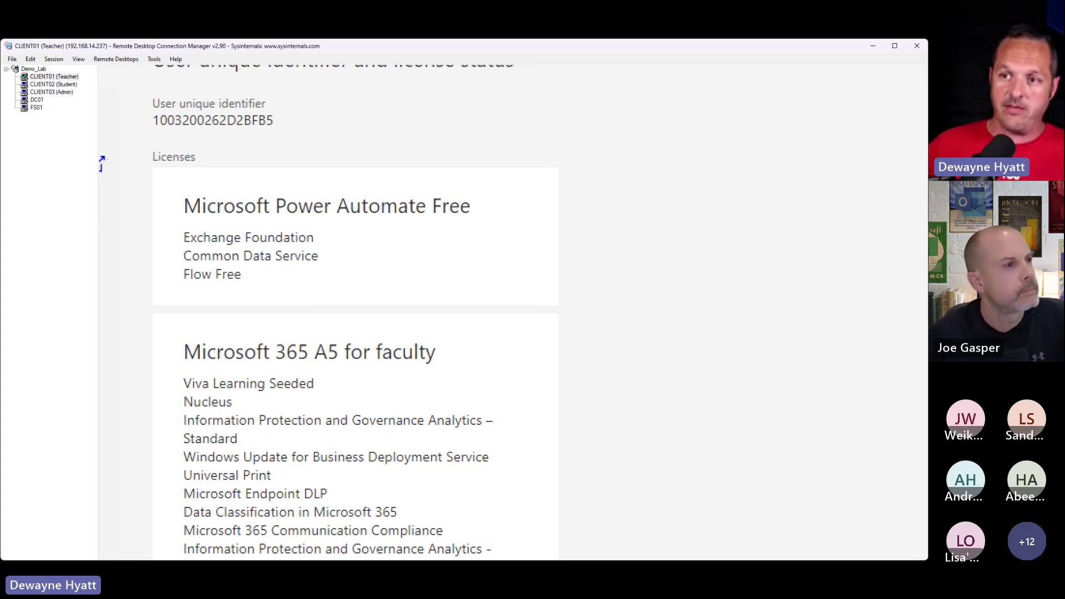
{"action": "key", "text": "Escape"}
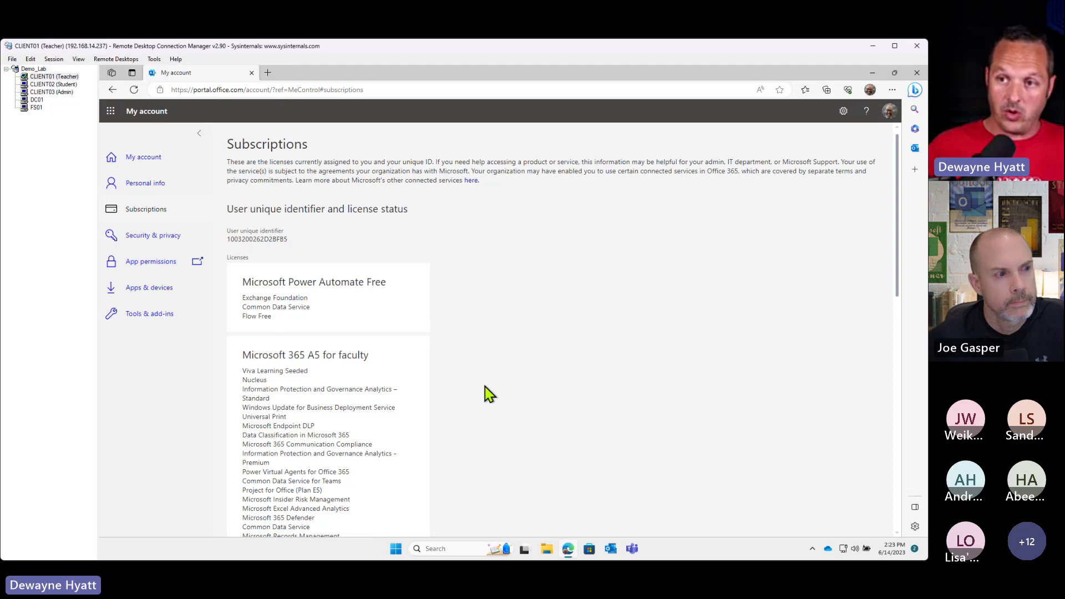
{"action": "key", "text": "ctrl+f"}
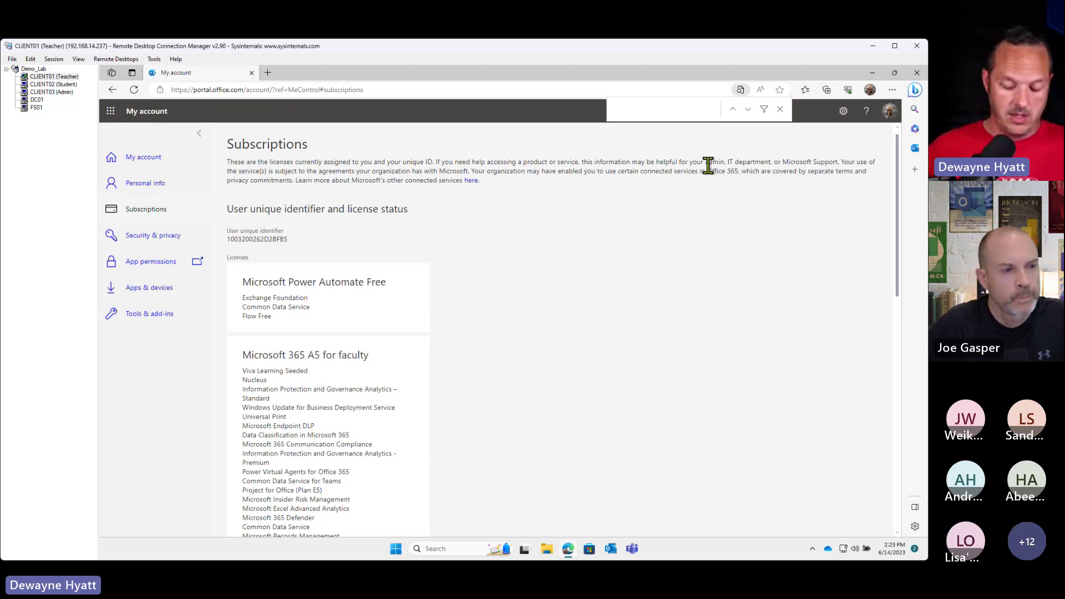
{"action": "type", "text": "book"}
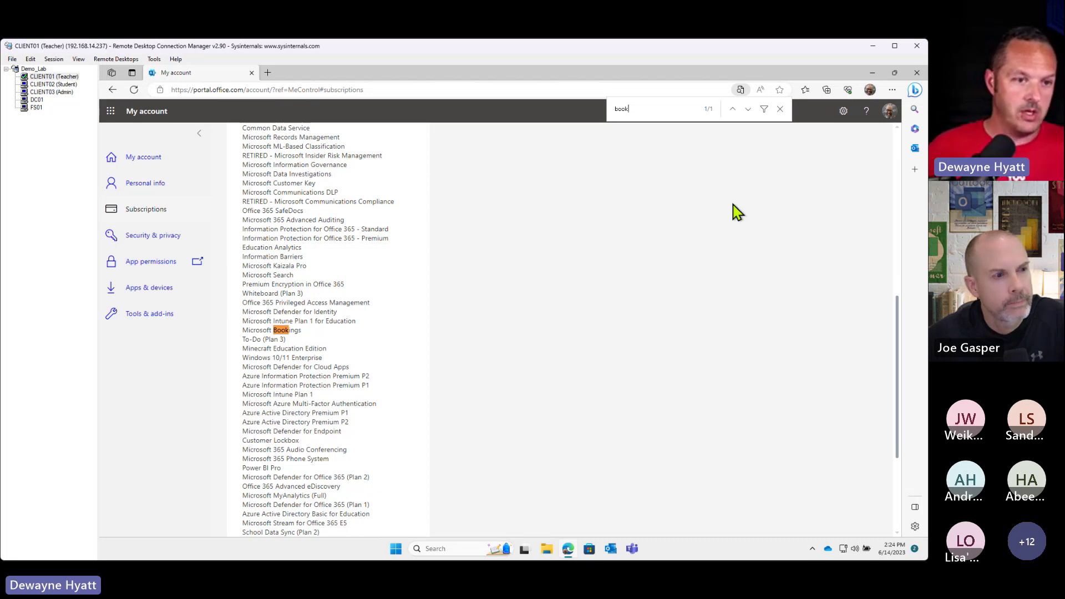
{"action": "left_click", "coordinate": [780, 109]}
{"action": "scroll", "coordinate": [697, 389], "scroll_direction": "up", "scroll_amount": 3}
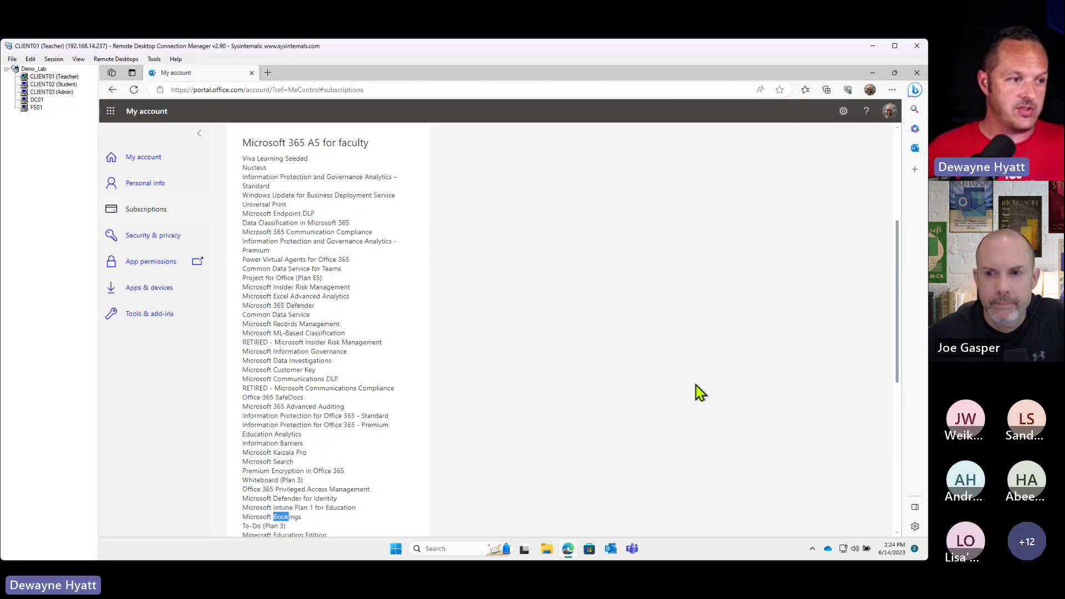
{"action": "scroll", "coordinate": [606, 389], "scroll_direction": "down", "scroll_amount": 4}
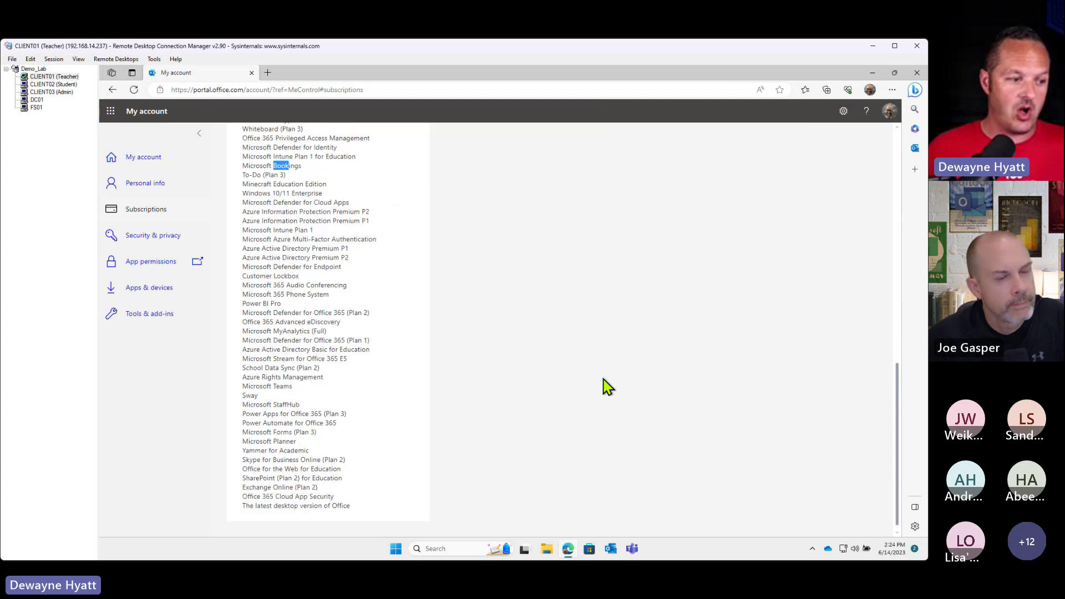
{"action": "scroll", "coordinate": [607, 391], "scroll_direction": "up", "scroll_amount": 3}
{"action": "scroll", "coordinate": [611, 392], "scroll_direction": "up", "scroll_amount": 3}
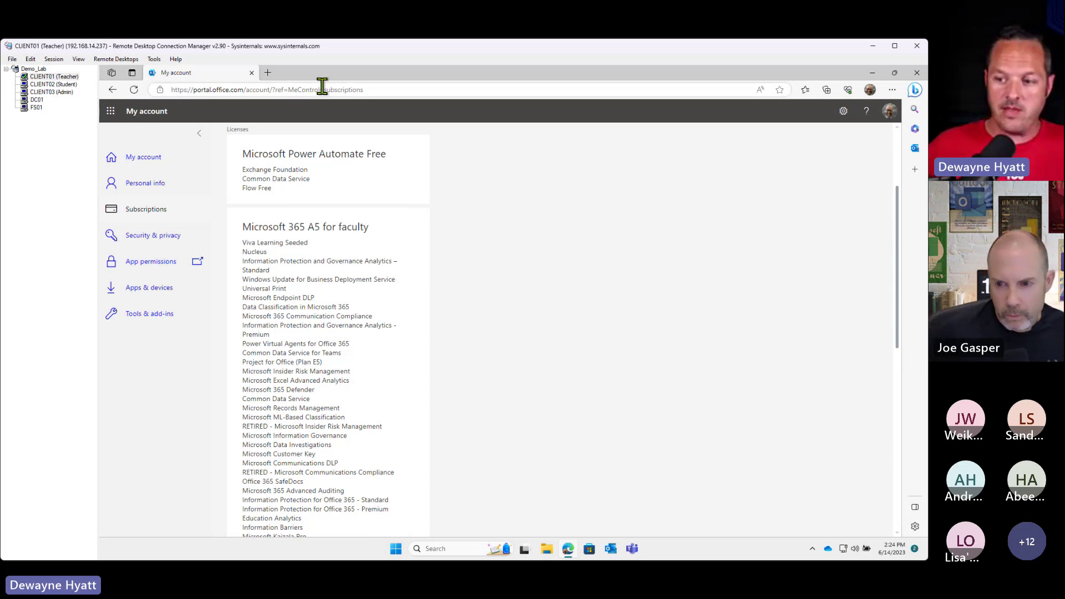
Leave Microsoft 365 home as the only browser tab and check the signed-in profile.
{"action": "left_click", "coordinate": [267, 73]}
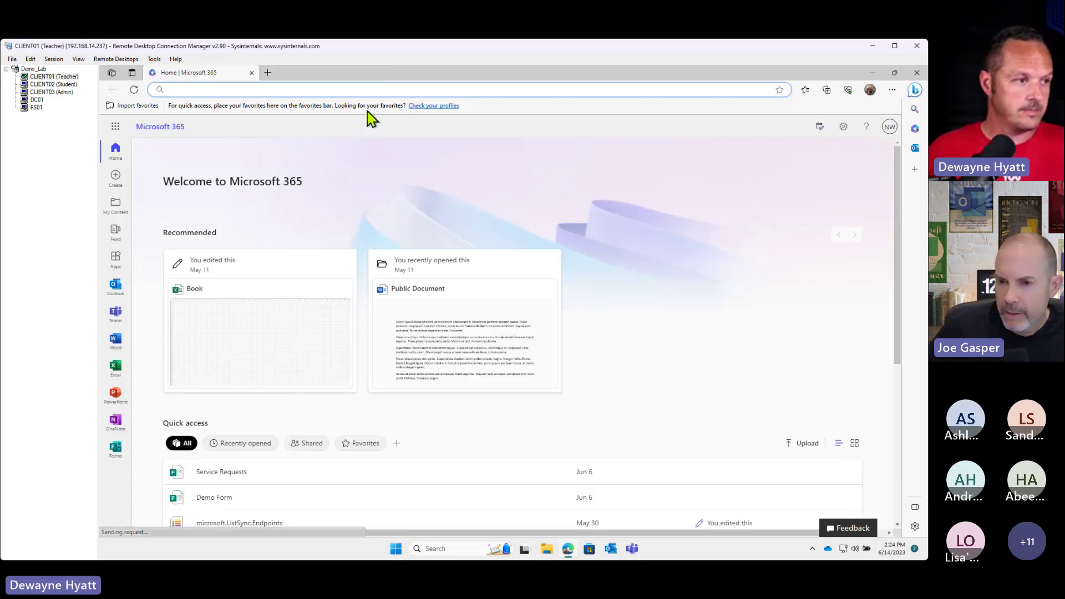
{"action": "left_click", "coordinate": [268, 73]}
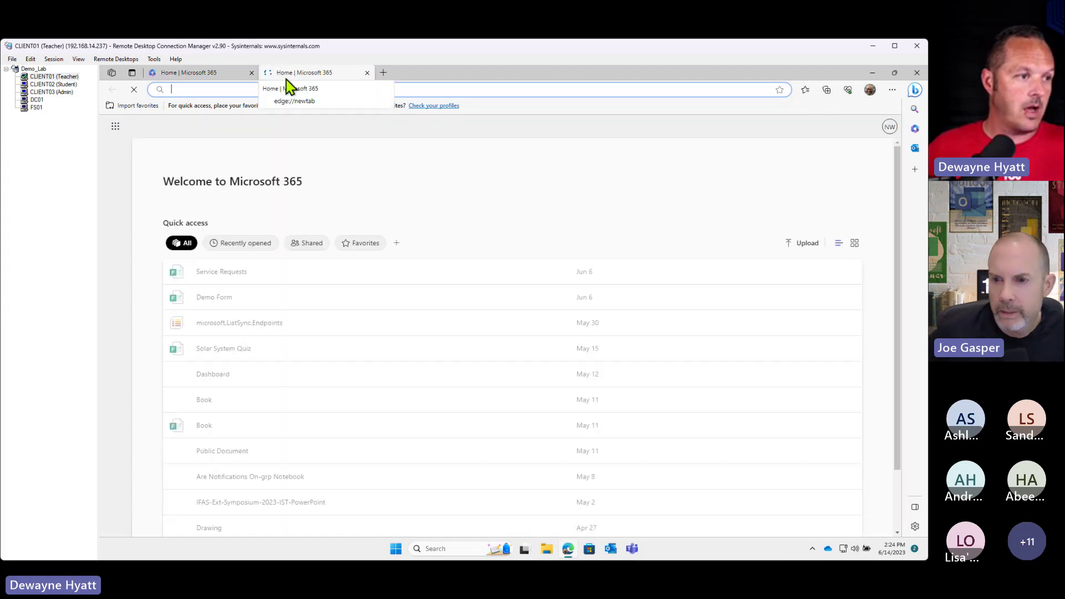
{"action": "left_click", "coordinate": [367, 74]}
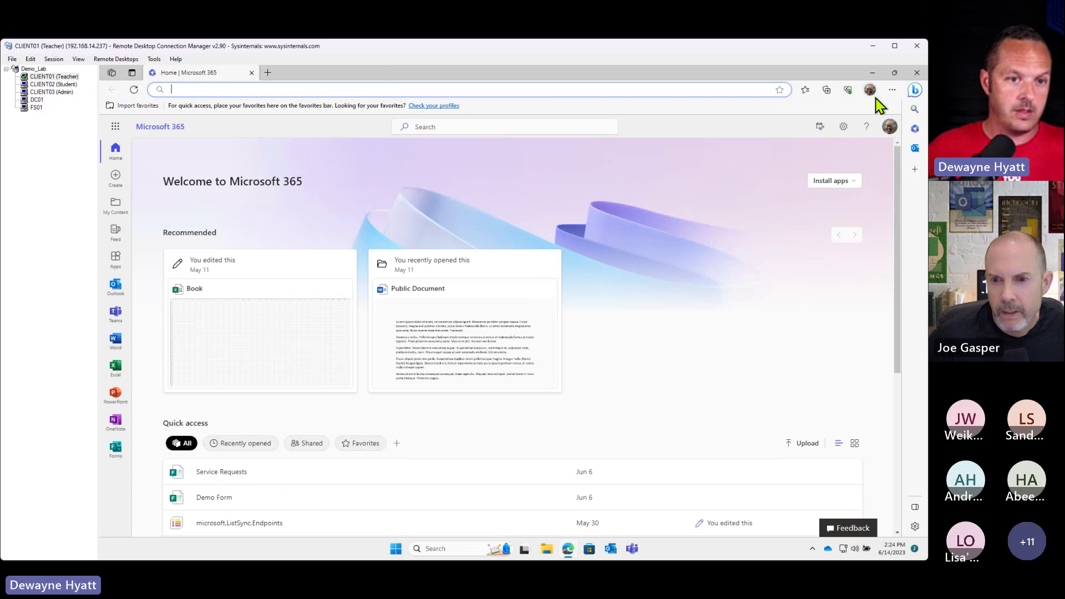
{"action": "left_click", "coordinate": [871, 91]}
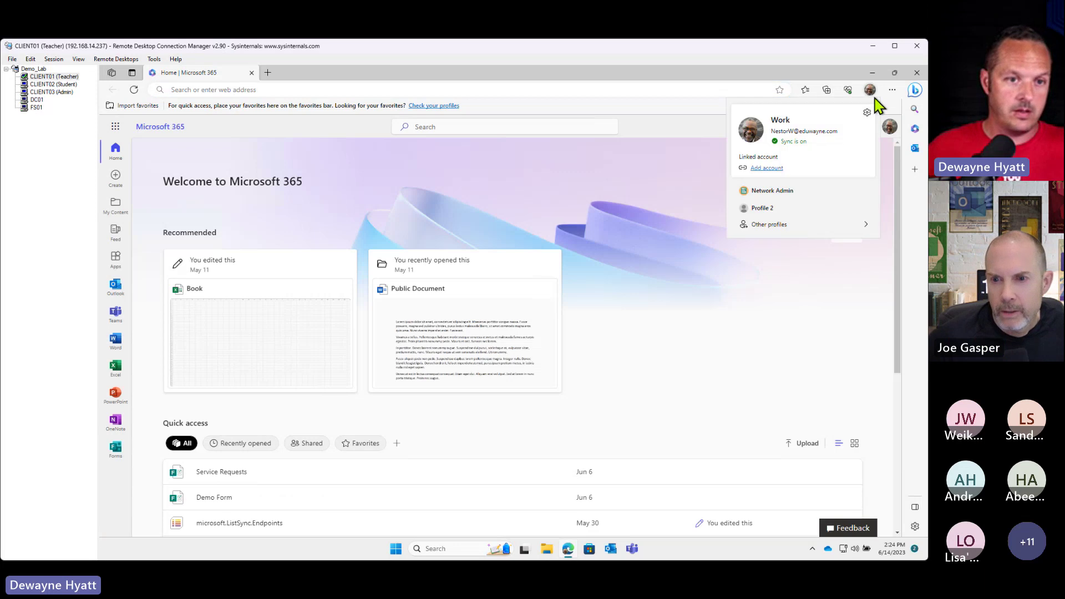
{"action": "left_click", "coordinate": [887, 143]}
{"action": "left_click", "coordinate": [890, 133]}
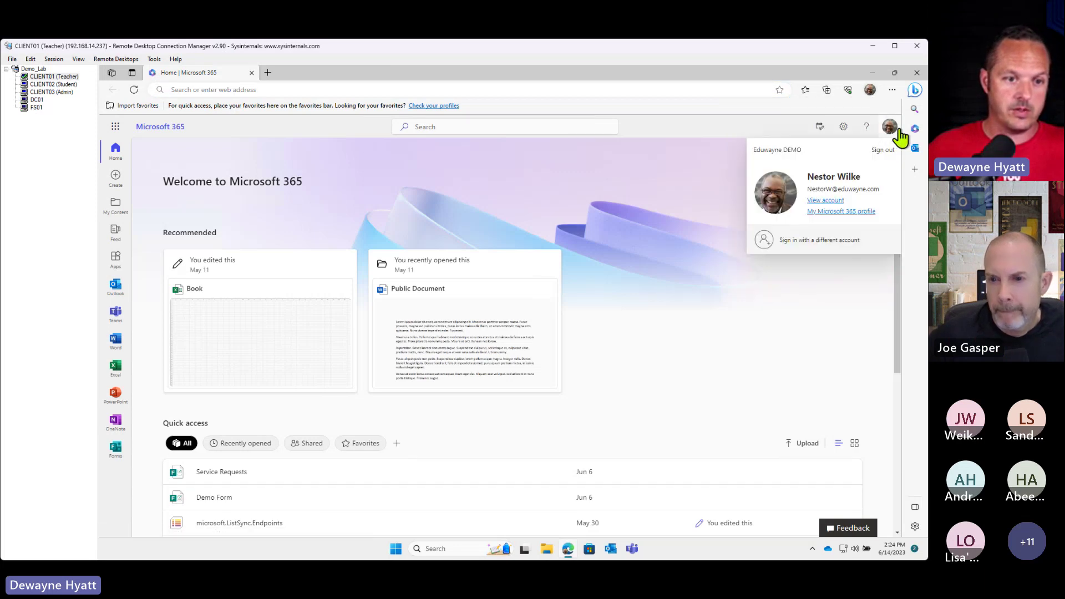
{"action": "left_click", "coordinate": [838, 202]}
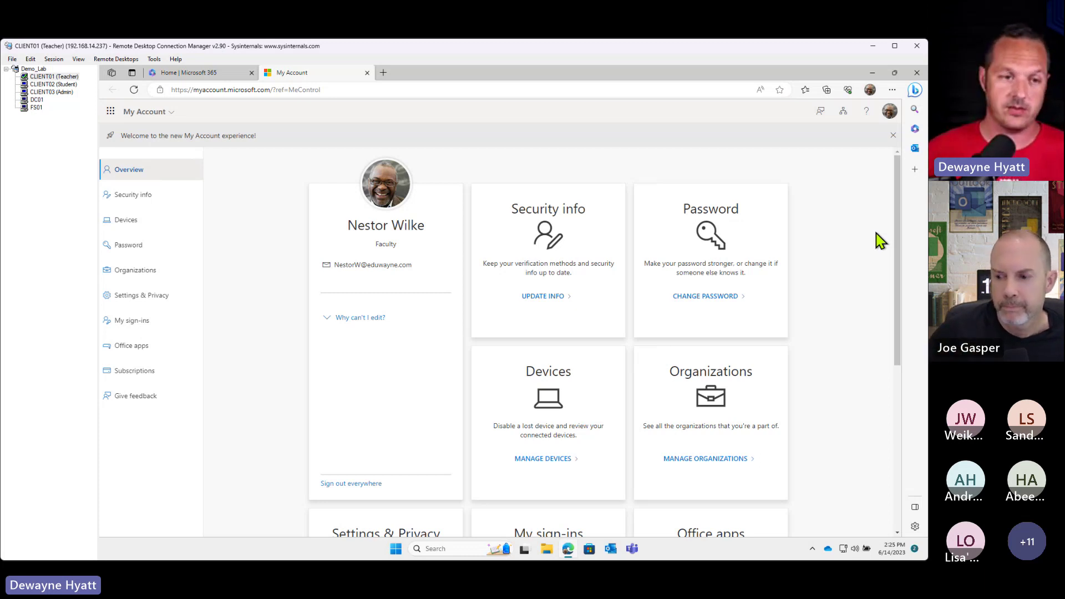
{"action": "left_click", "coordinate": [890, 112]}
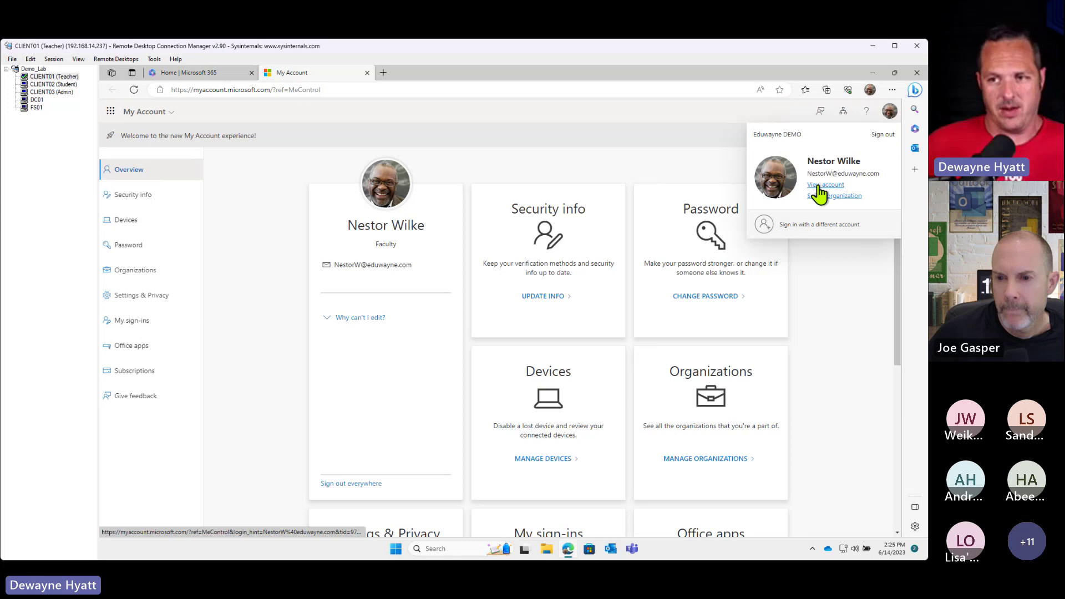
{"action": "left_click", "coordinate": [258, 92]}
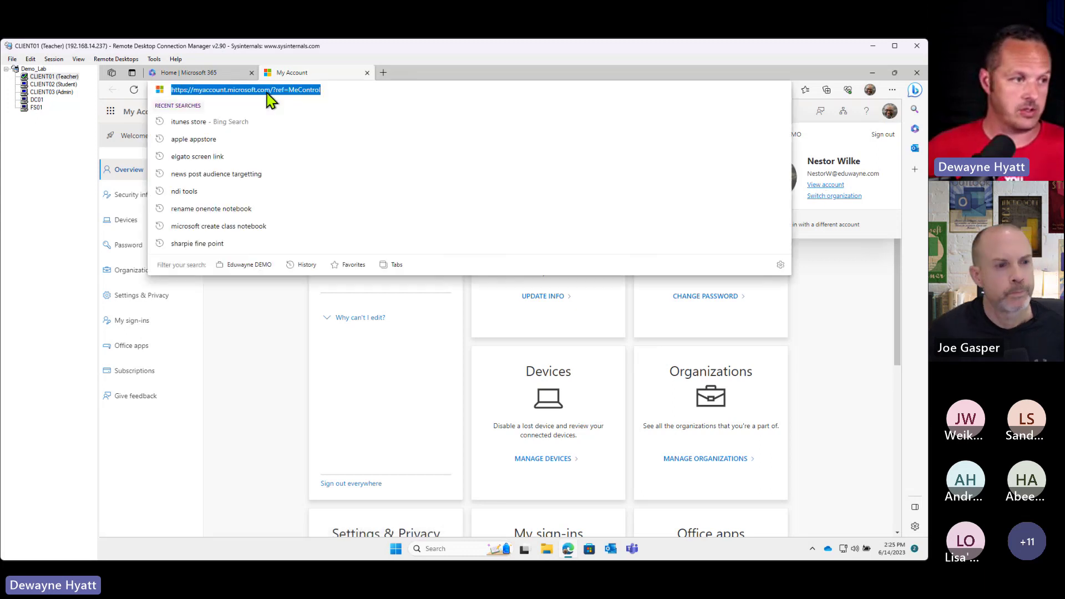
{"action": "left_click", "coordinate": [366, 73]}
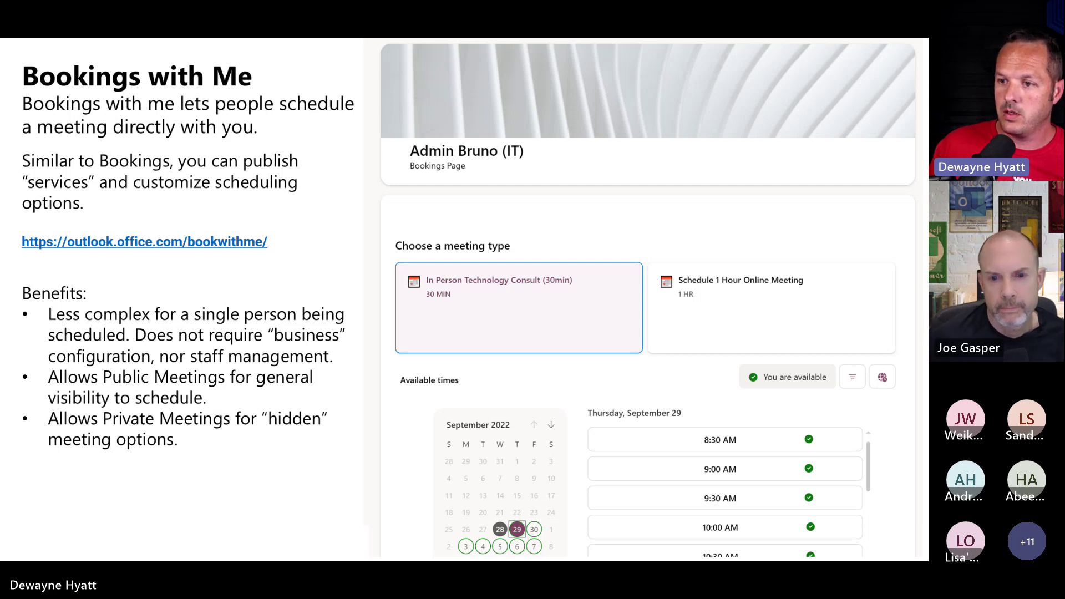
Switch from the Bookings with Me slide back to the remote desktop.
{"action": "key", "text": "alt+Tab"}
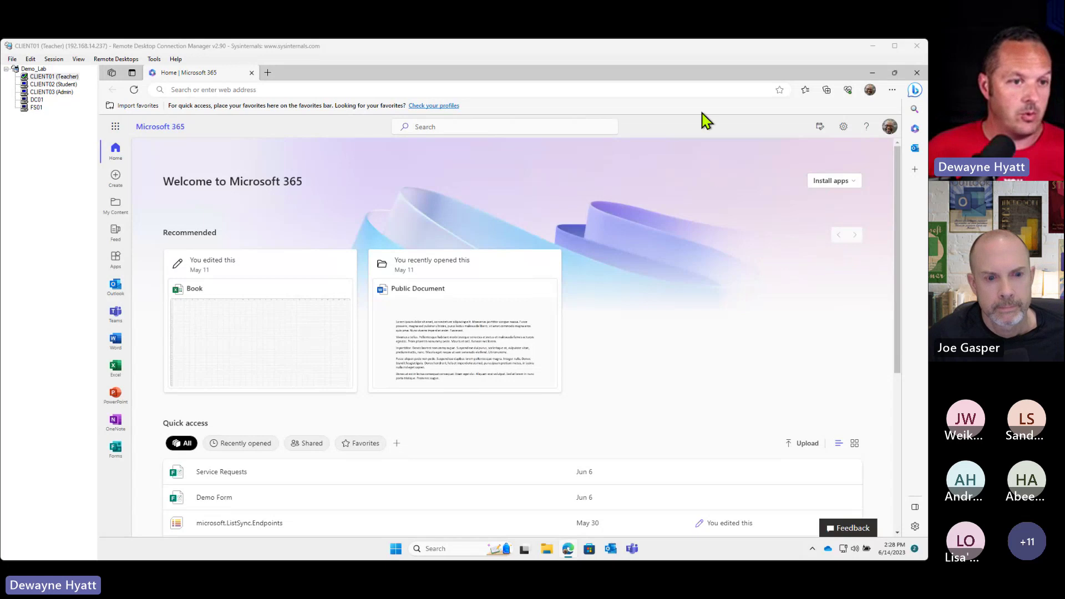
Open Outlook mail from the Microsoft 365 app rail.
{"action": "left_click", "coordinate": [116, 286]}
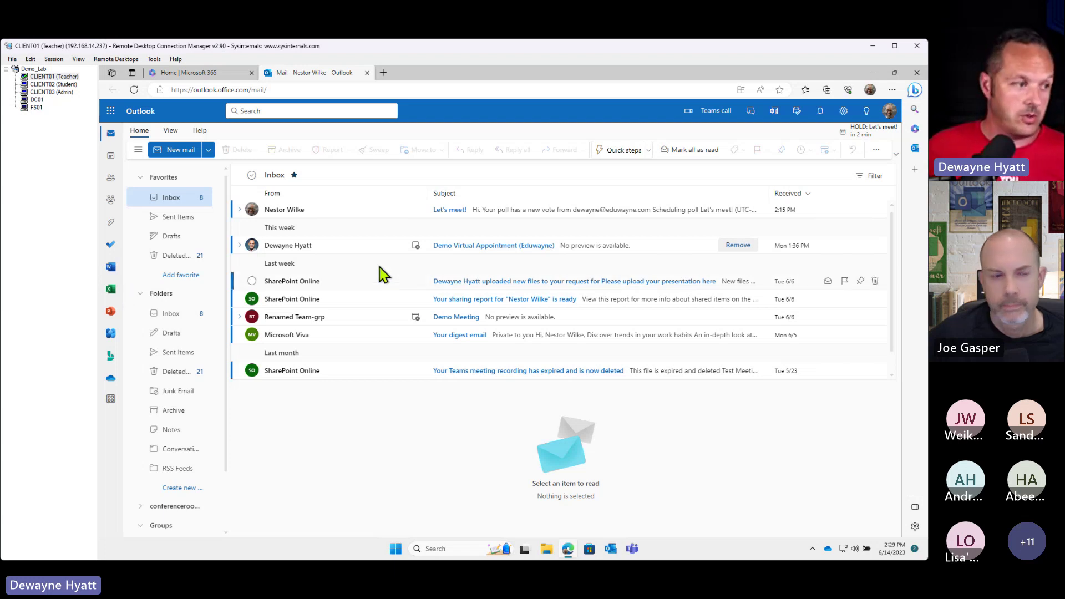
Show the June 14, 2023 calendar day view, briefly magnifying the sidebar.
{"action": "left_click", "coordinate": [115, 161]}
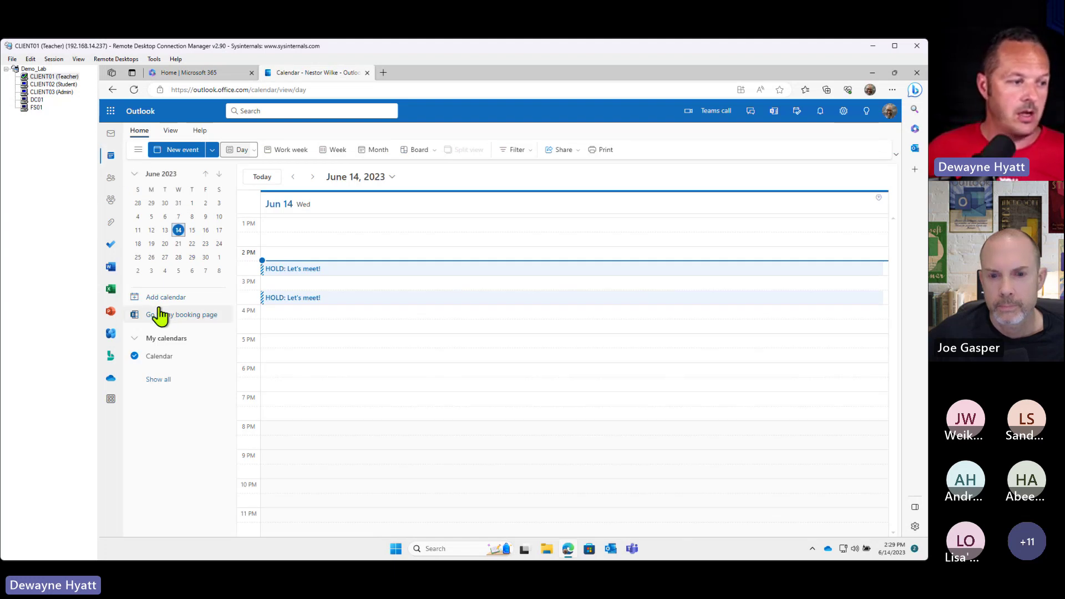
{"action": "key", "text": "ctrl+1"}
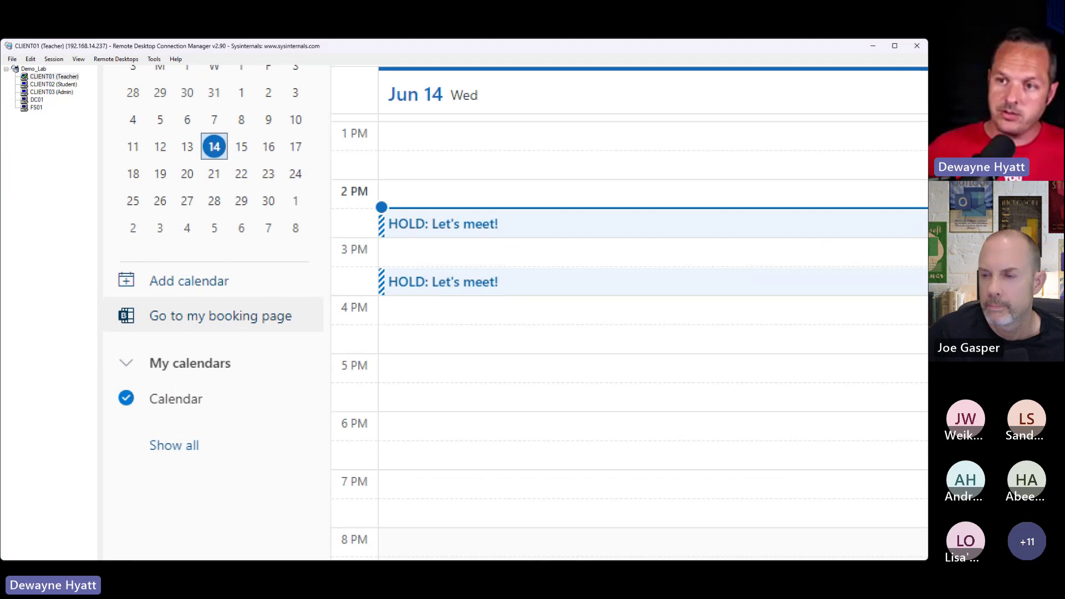
{"action": "key", "text": "Escape"}
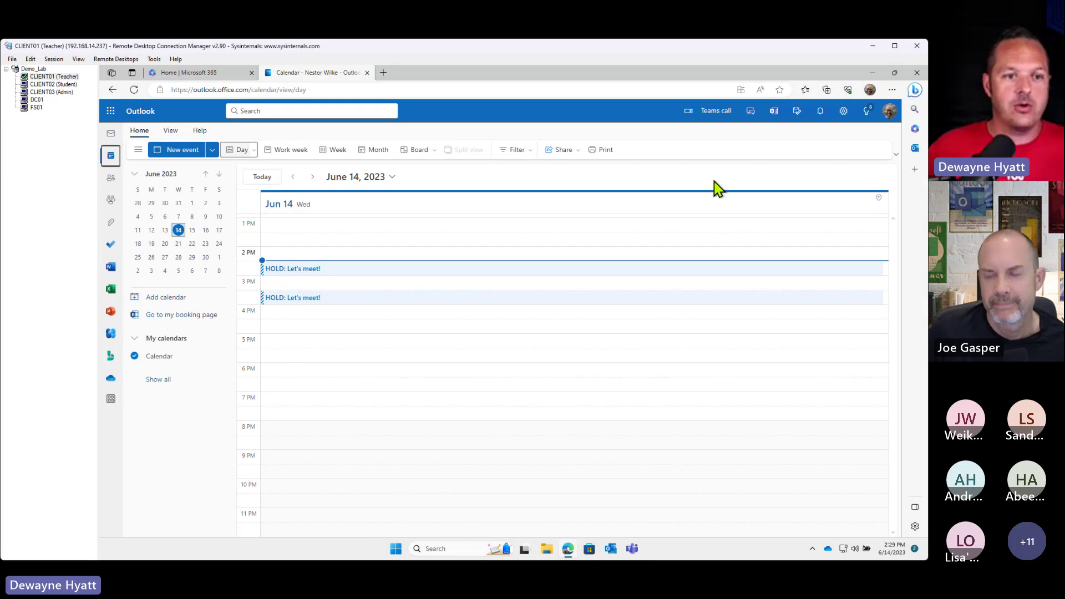
{"action": "left_click", "coordinate": [844, 112]}
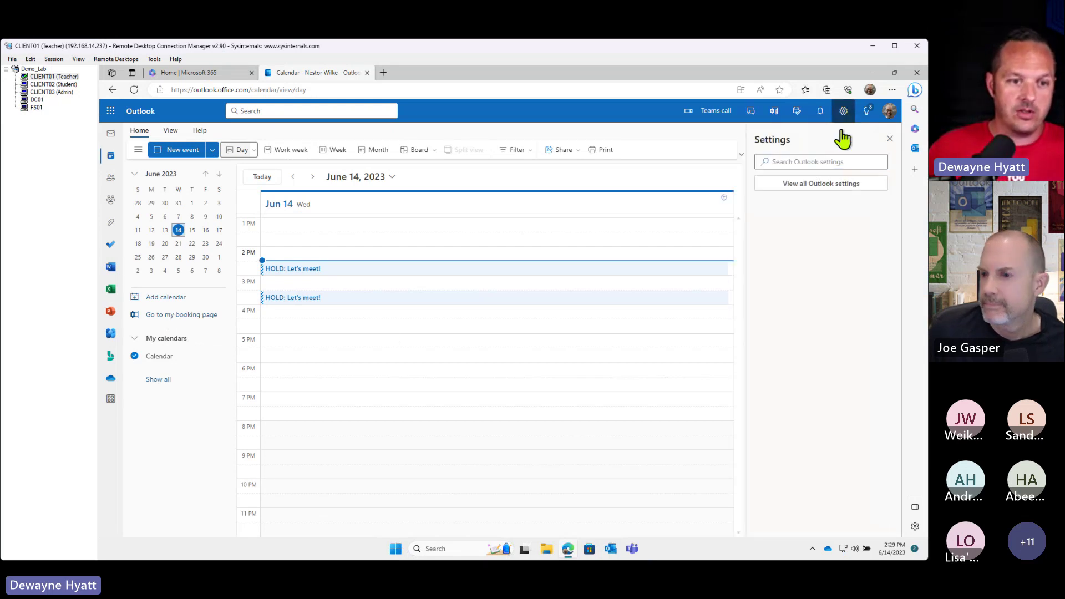
{"action": "left_click", "coordinate": [830, 185]}
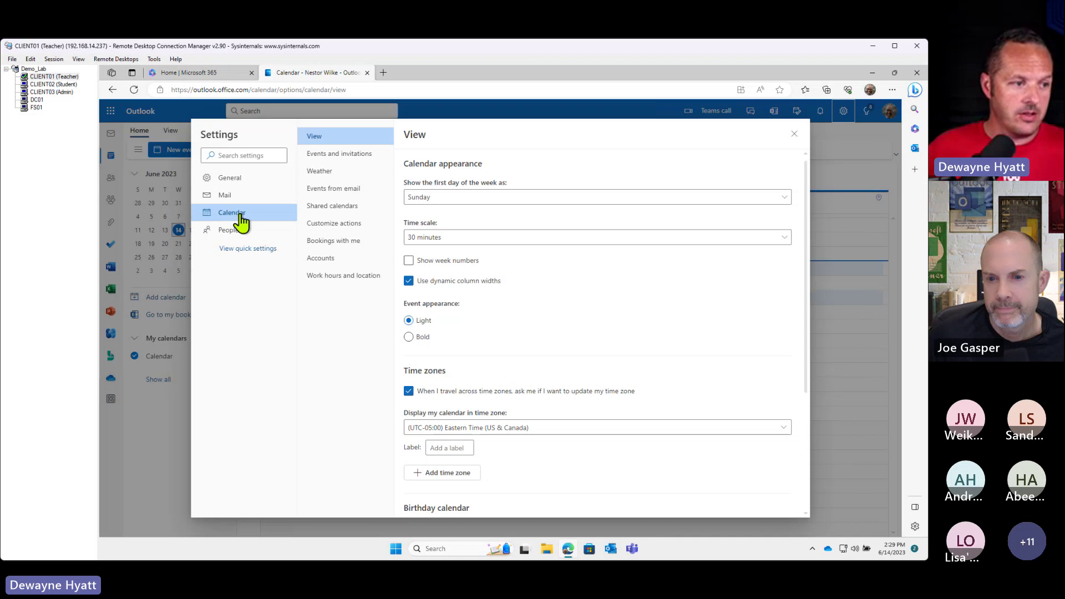
{"action": "left_click", "coordinate": [337, 247]}
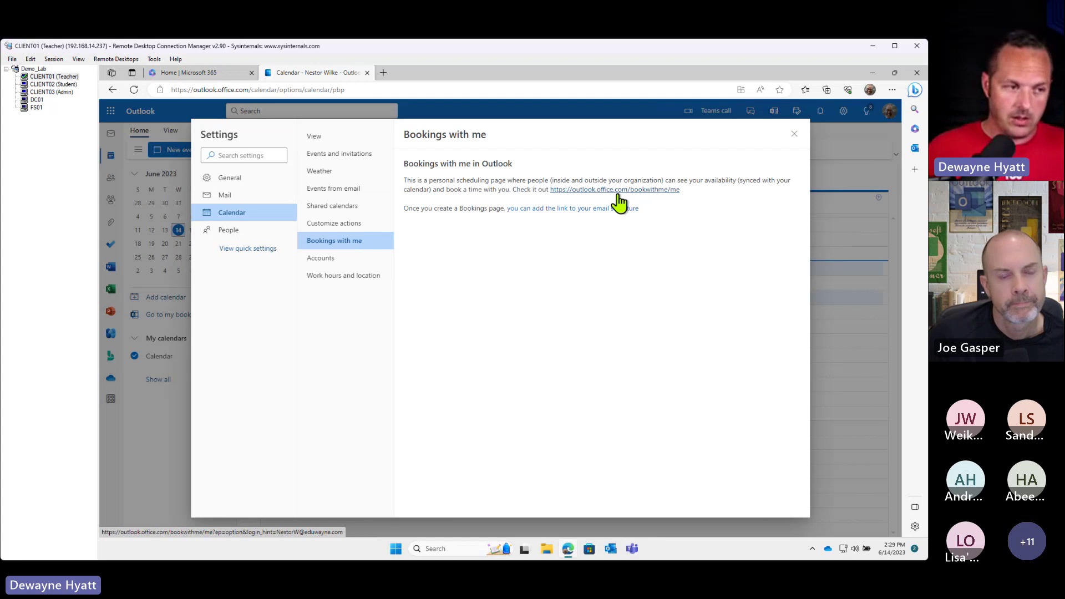
{"action": "left_click", "coordinate": [794, 134]}
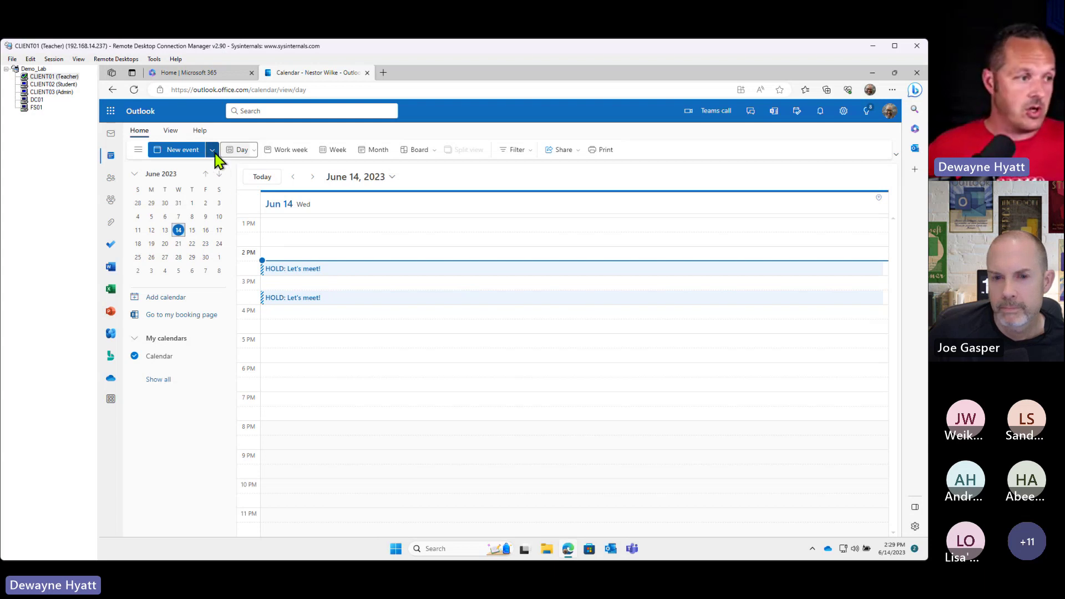
Check the New event options, then go to the personal Bookings with me page.
{"action": "left_click", "coordinate": [215, 155]}
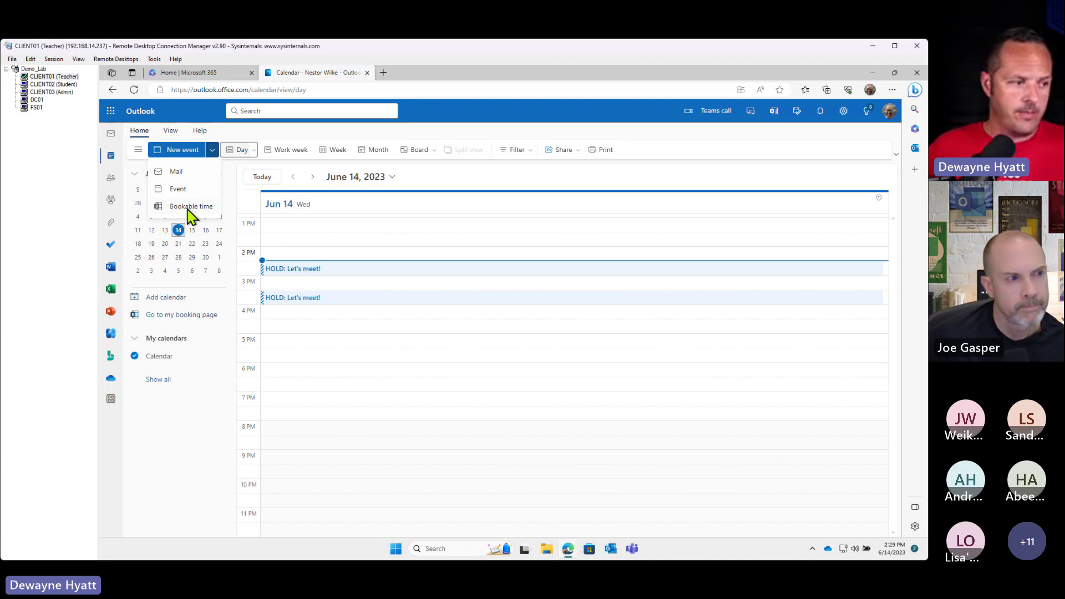
{"action": "left_click", "coordinate": [197, 316]}
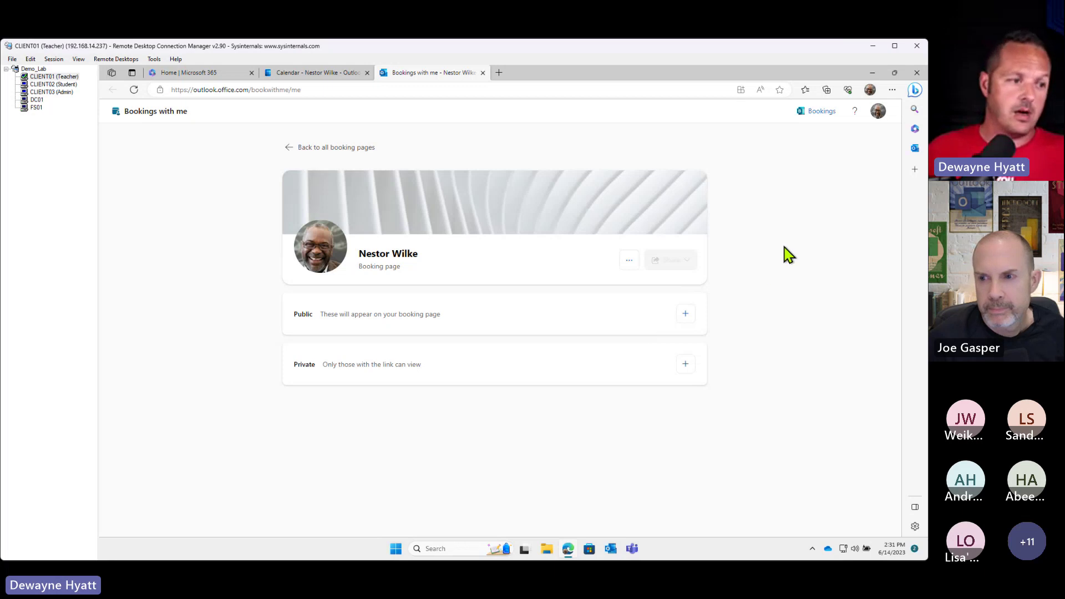
Open the booking page card's more-options menu.
{"action": "left_click", "coordinate": [631, 267]}
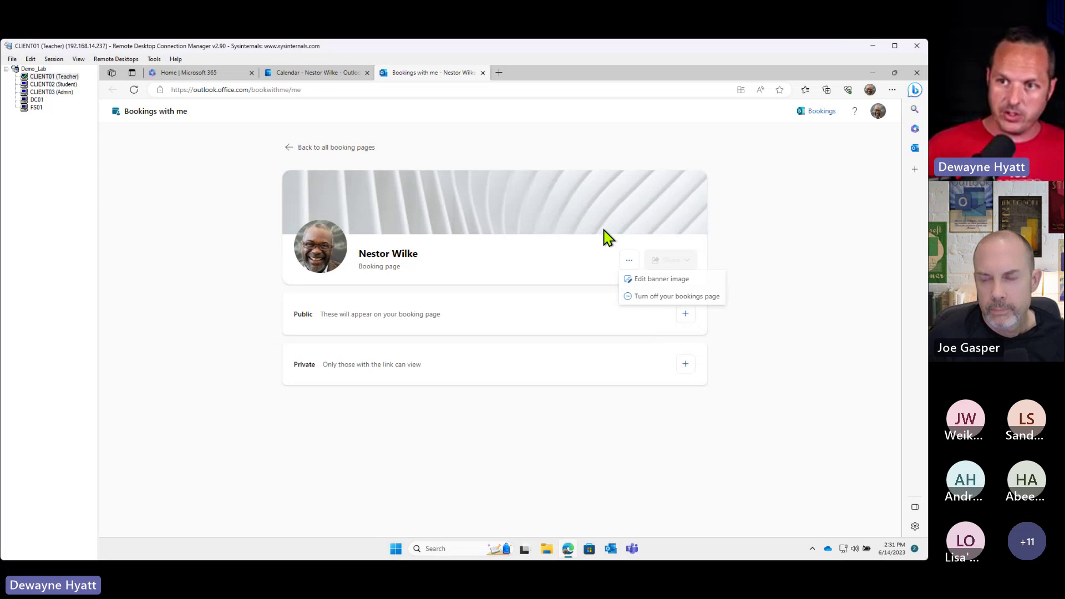
Set the booking page banner to the snowy mountain image.
{"action": "left_click", "coordinate": [666, 279]}
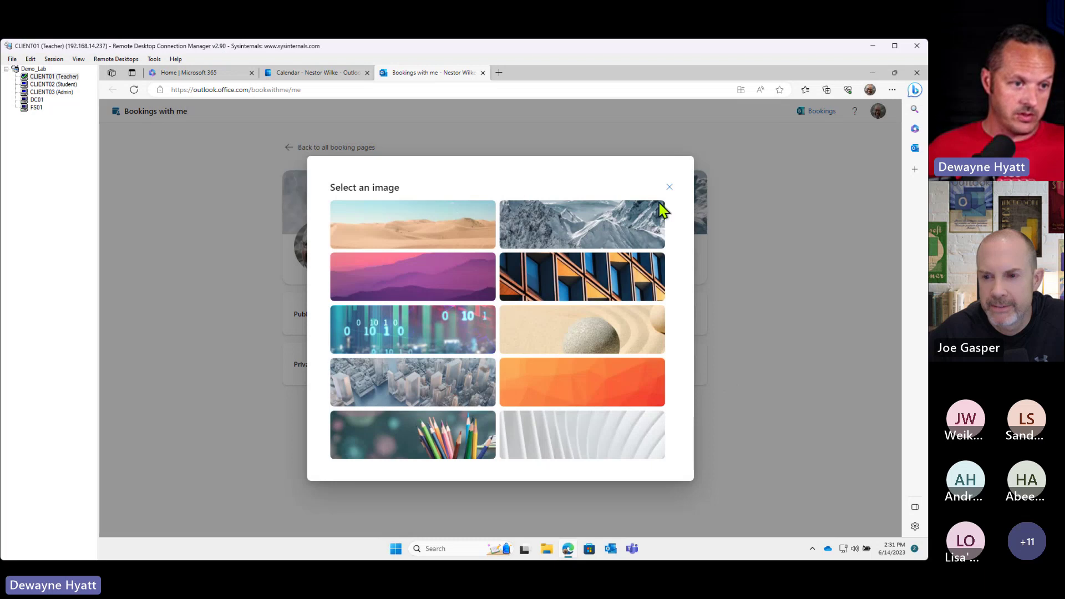
{"action": "left_click", "coordinate": [670, 188]}
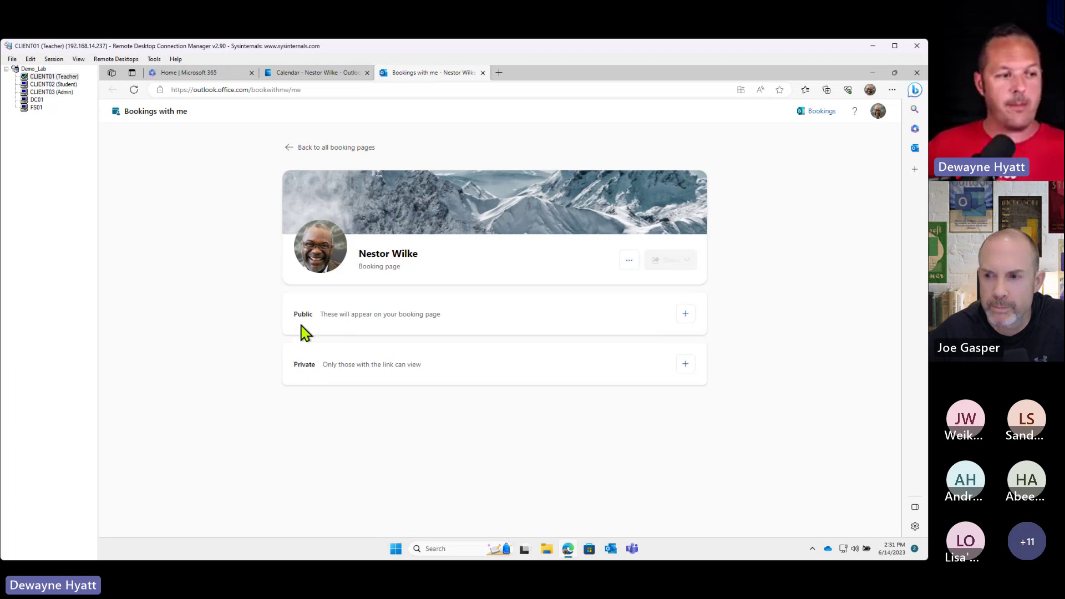
{"action": "left_click_drag", "start_coordinate": [321, 314], "coordinate": [443, 316]}
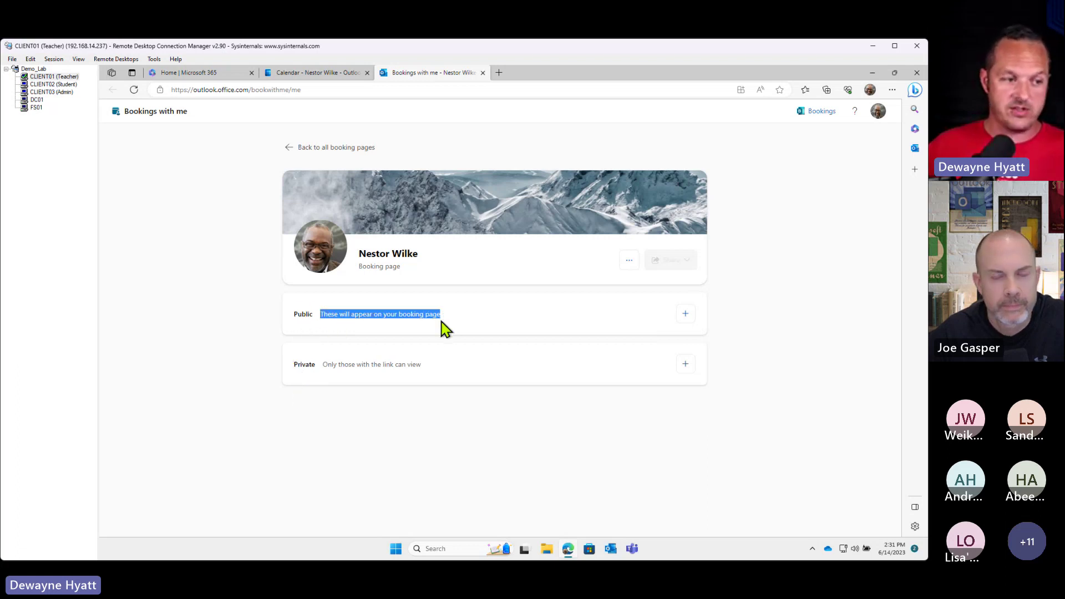
{"action": "left_click_drag", "start_coordinate": [461, 369], "coordinate": [322, 364]}
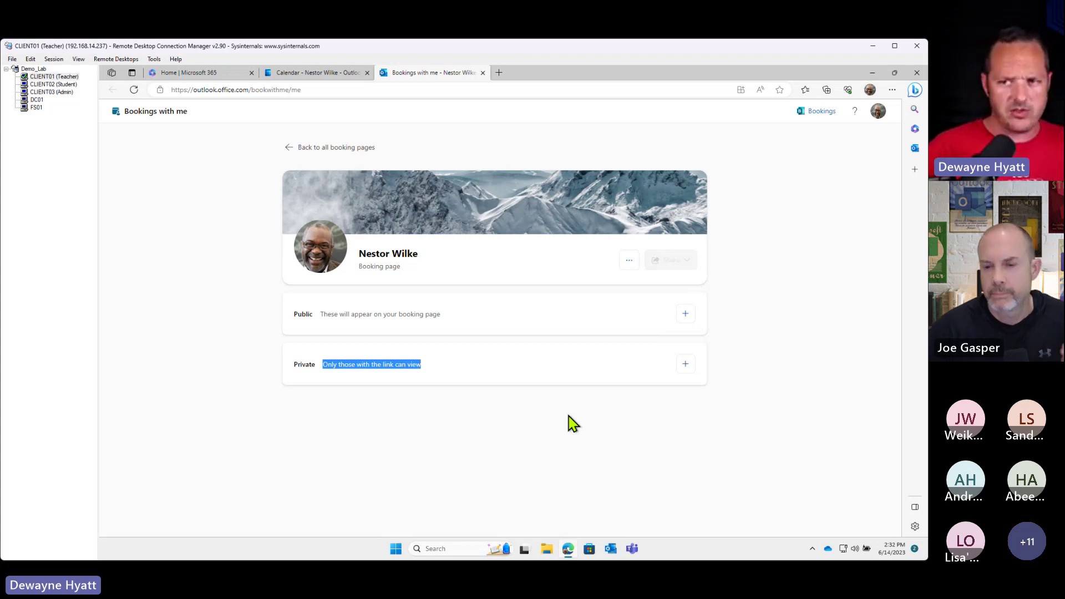
{"action": "left_click", "coordinate": [568, 415]}
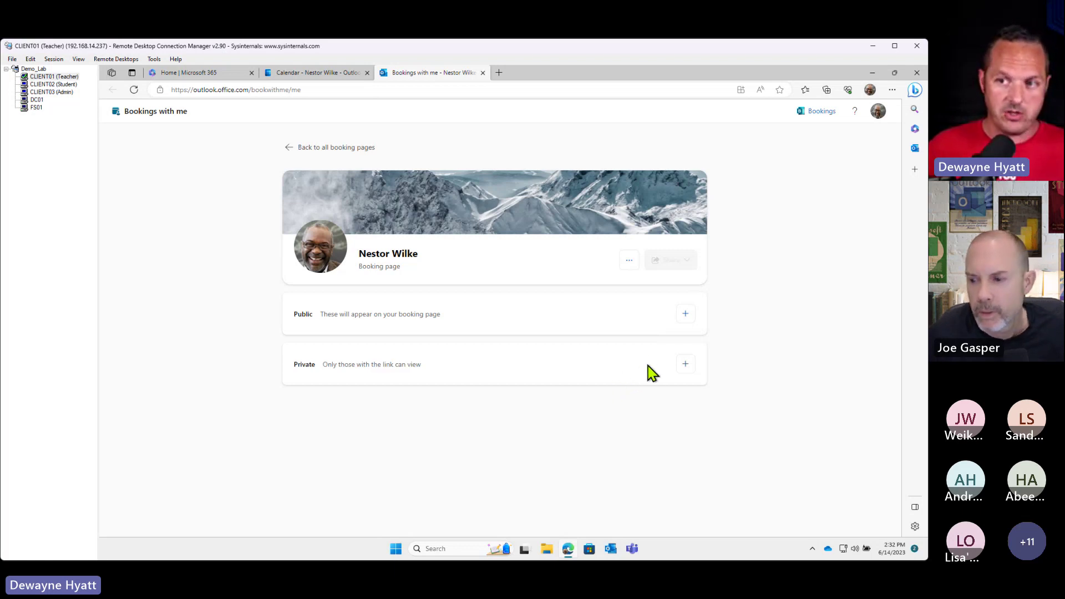
Add public meeting type 'Farm Site Visit', Orange category, describing a 2 hour in-person farm inspection.
{"action": "left_click", "coordinate": [688, 314]}
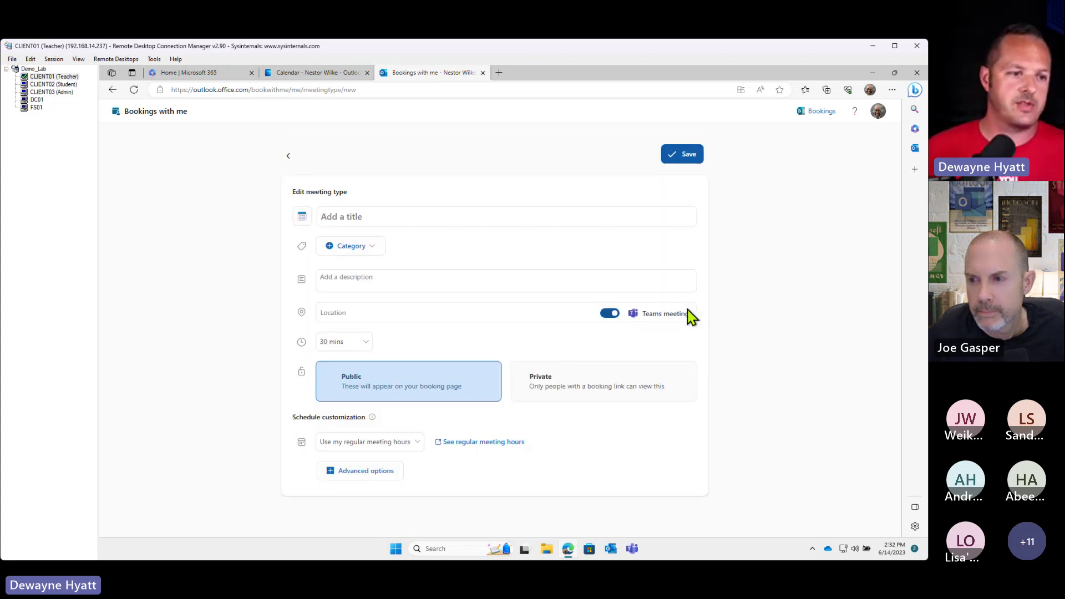
{"action": "left_click", "coordinate": [609, 223]}
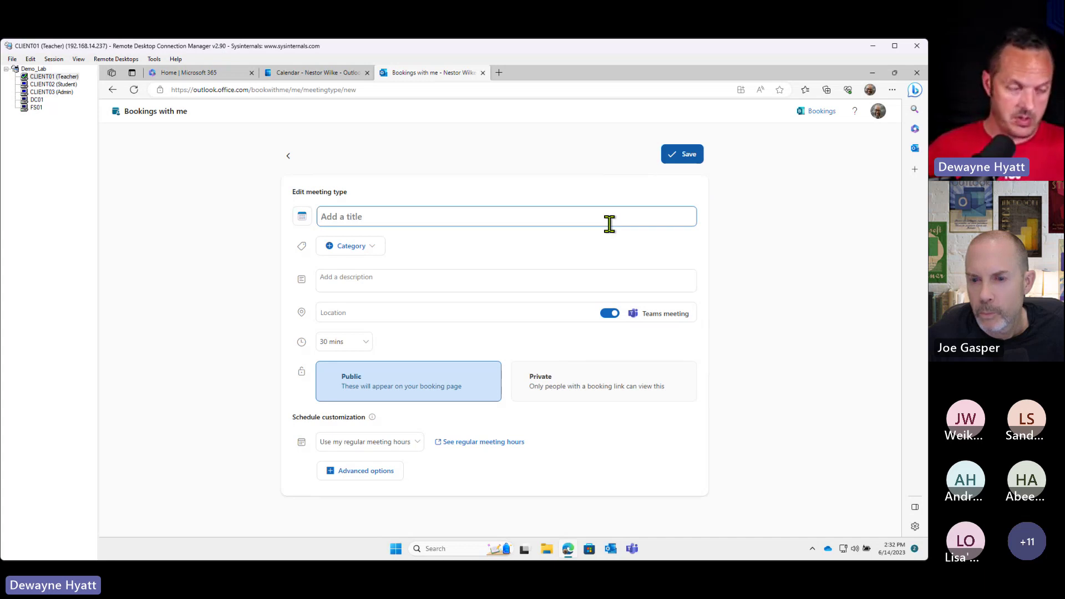
{"action": "type", "text": "Farm Site Visit"}
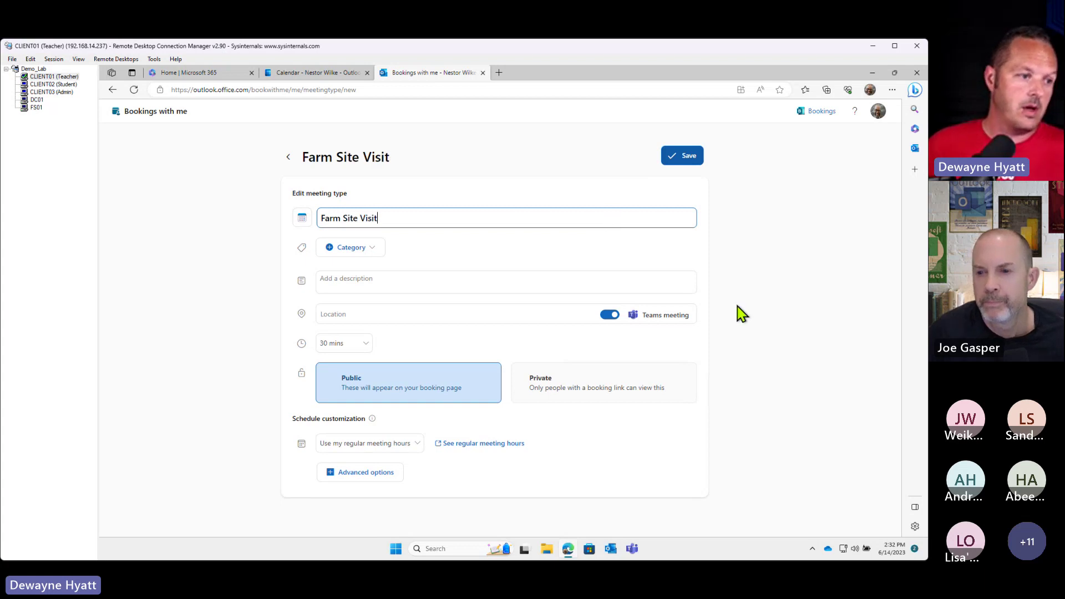
{"action": "left_click", "coordinate": [383, 251]}
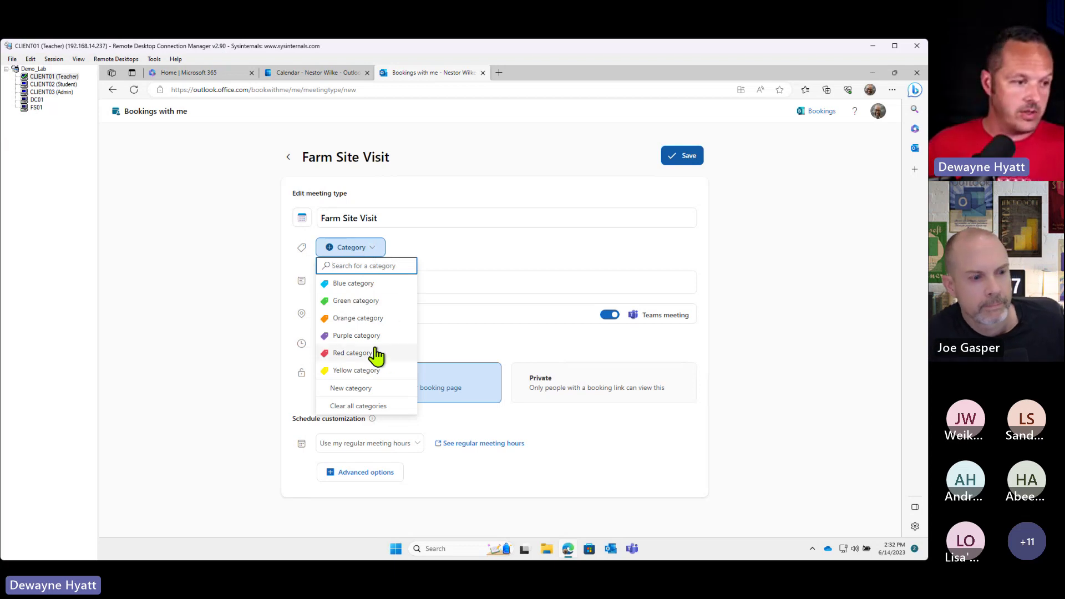
{"action": "left_click", "coordinate": [369, 318]}
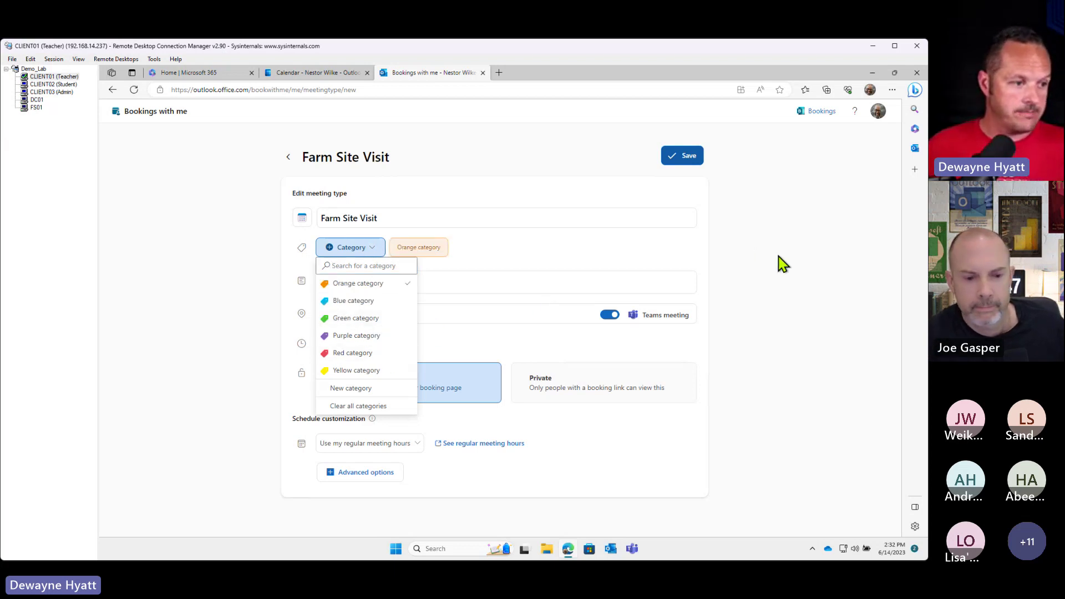
{"action": "left_click", "coordinate": [776, 256]}
{"action": "left_click", "coordinate": [546, 288]}
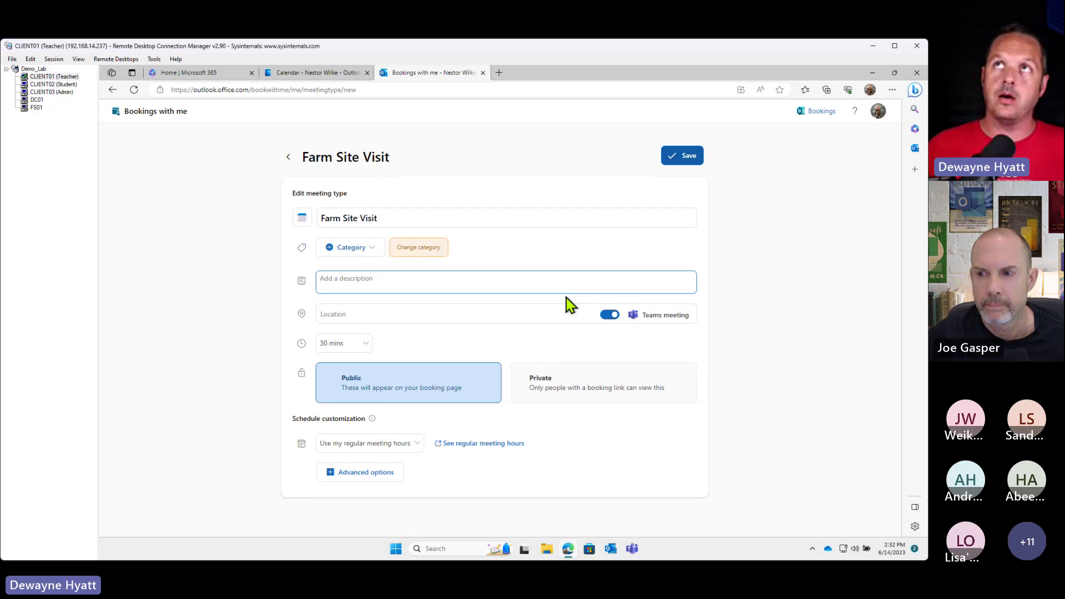
{"action": "type", "text": "I will perform a "}
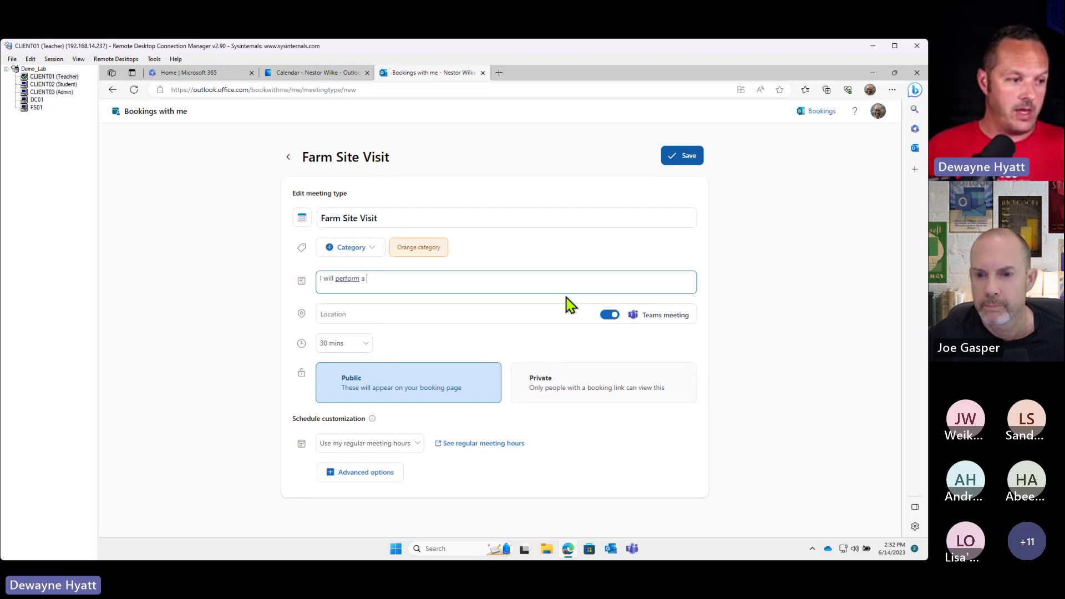
{"action": "type", "text": "2 hour in person s"}
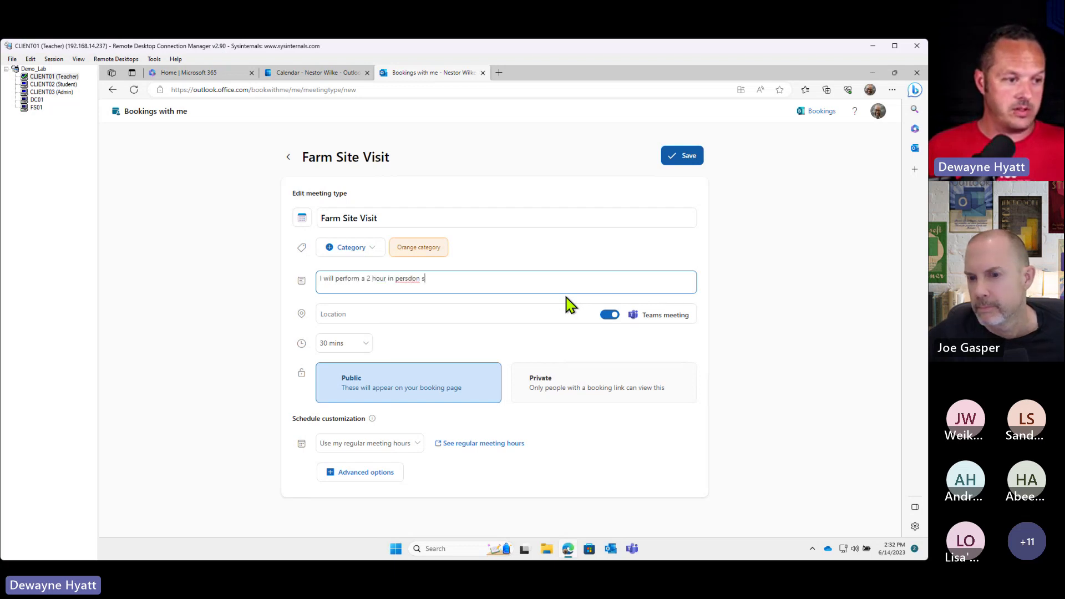
{"action": "type", "text": "ite inspection"}
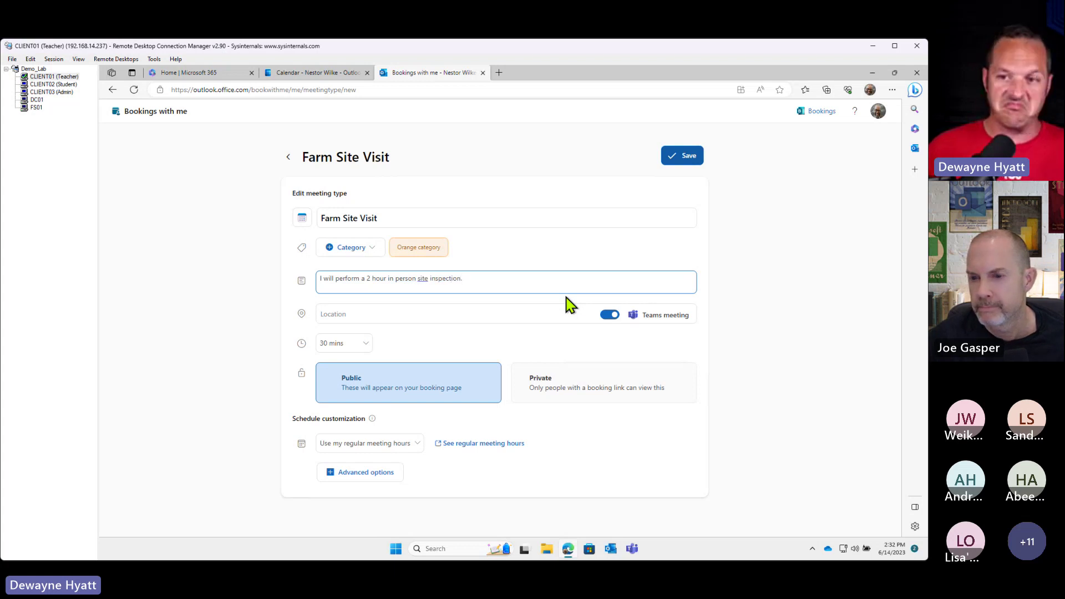
{"action": "type", "text": " o"}
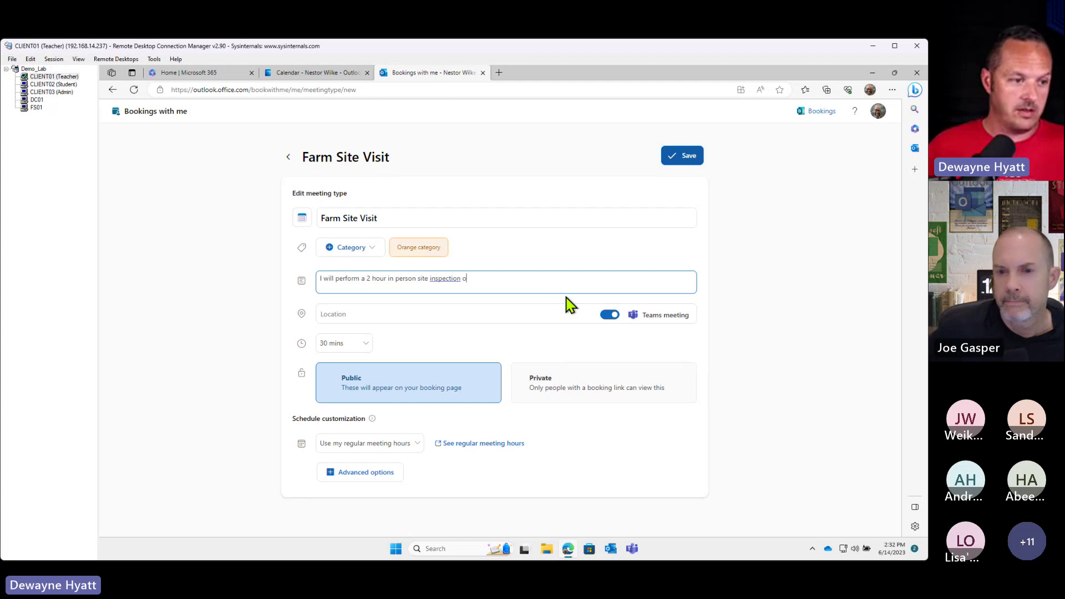
{"action": "type", "text": "f your farm."}
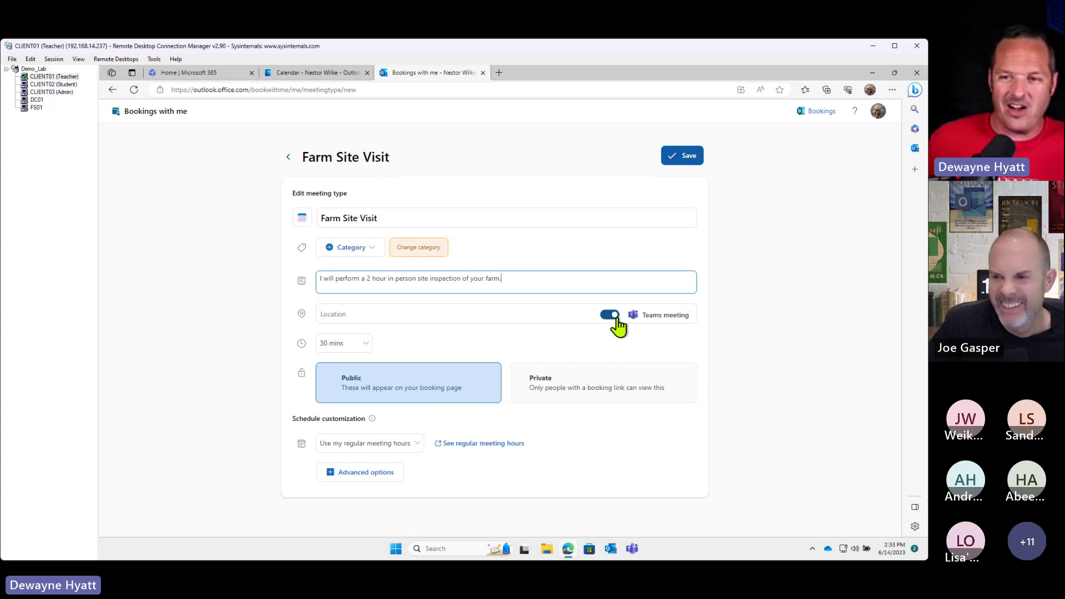
Turn off Teams meeting for Farm Site Visit and set a custom 120-minute duration.
{"action": "left_click", "coordinate": [616, 320]}
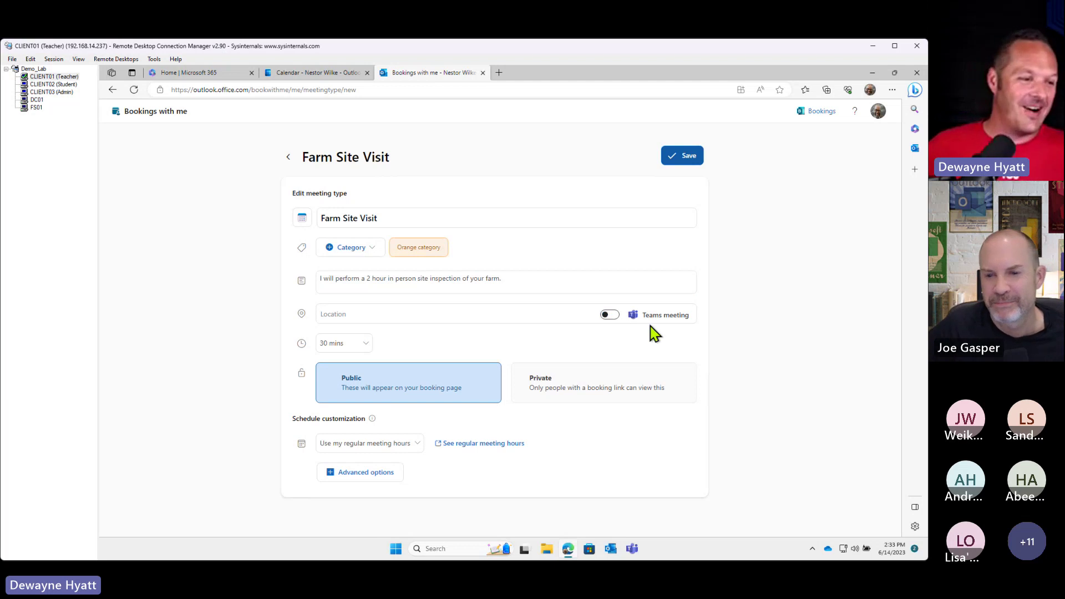
{"action": "left_click", "coordinate": [367, 346]}
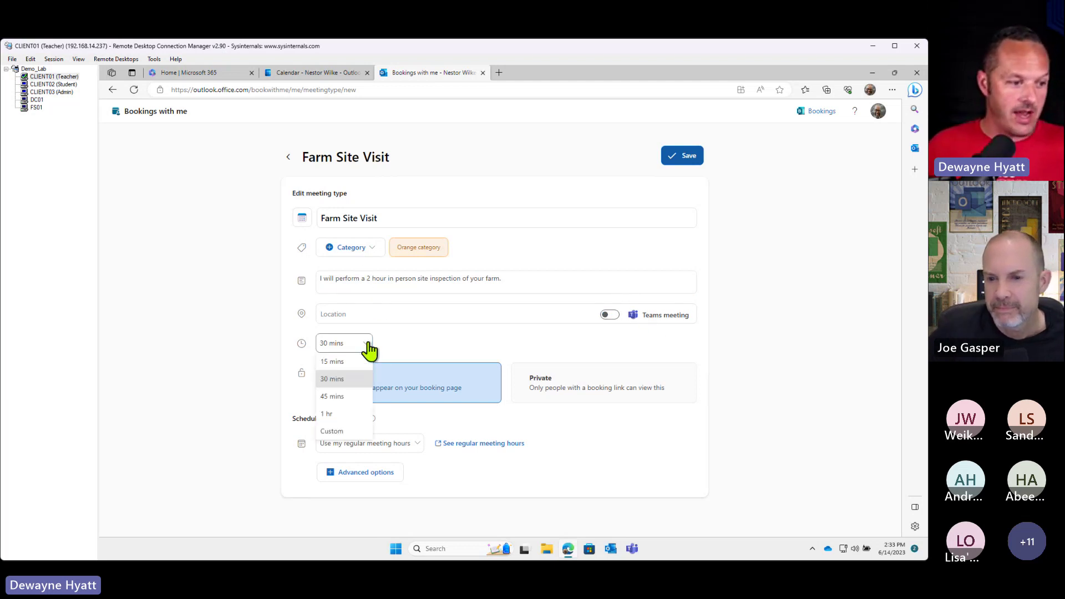
{"action": "left_click", "coordinate": [355, 432]}
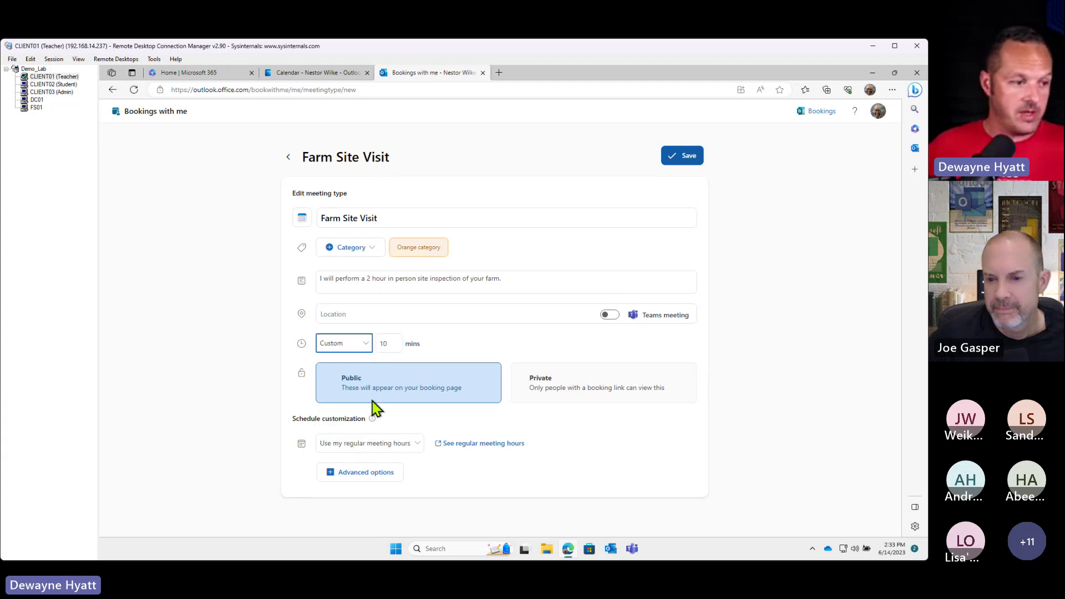
{"action": "double_click", "coordinate": [388, 345]}
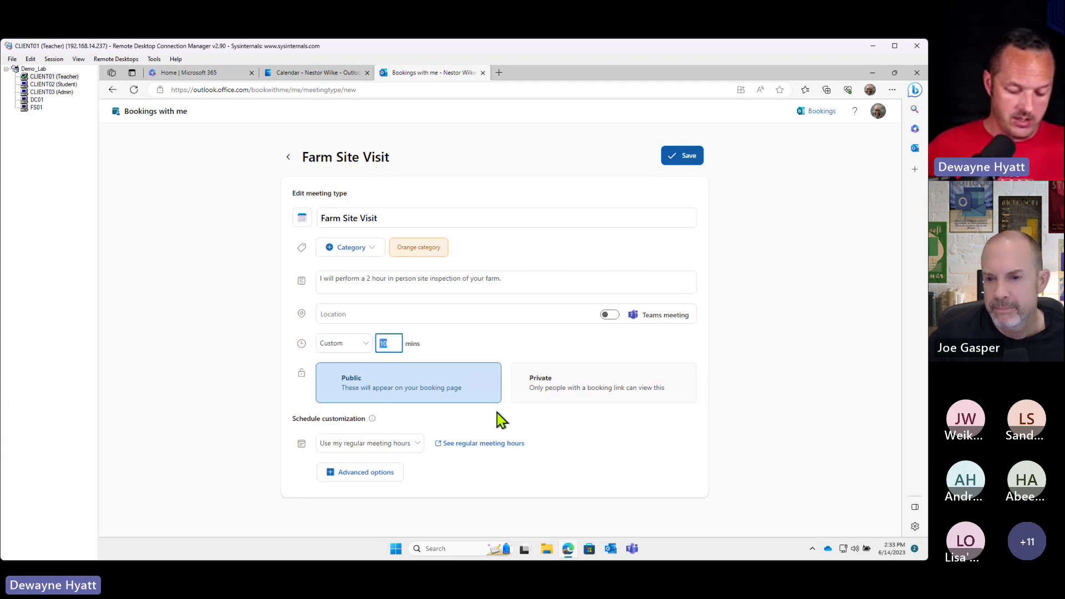
{"action": "type", "text": "120"}
{"action": "left_click", "coordinate": [792, 391]}
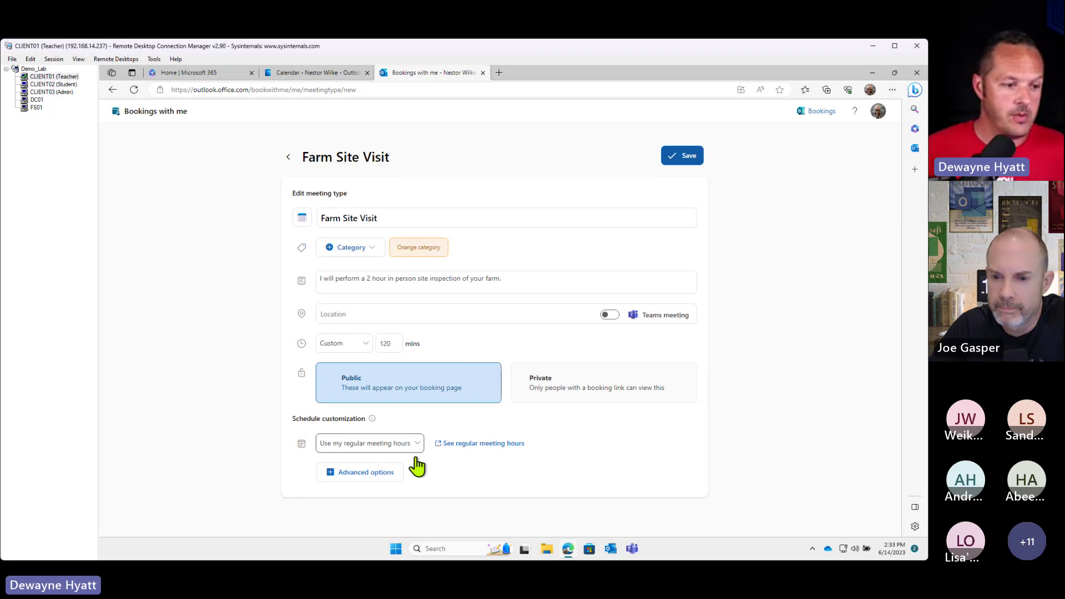
Switch Farm Site Visit to custom availability with Monday, Wednesday and Friday not bookable.
{"action": "left_click", "coordinate": [383, 479]}
{"action": "scroll", "coordinate": [708, 474], "scroll_direction": "down", "scroll_amount": 2}
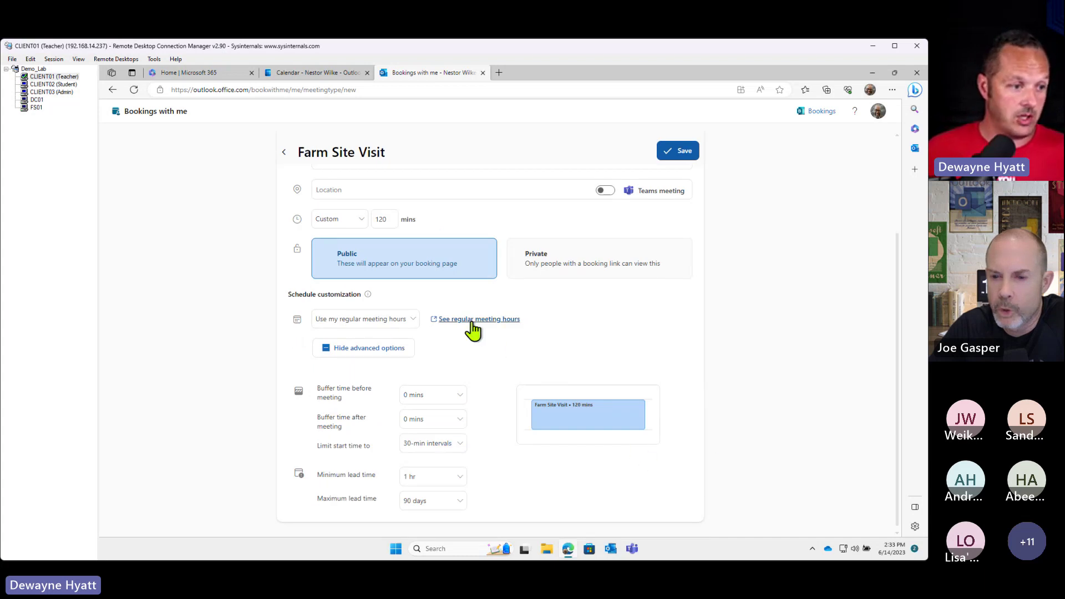
{"action": "left_click", "coordinate": [407, 322]}
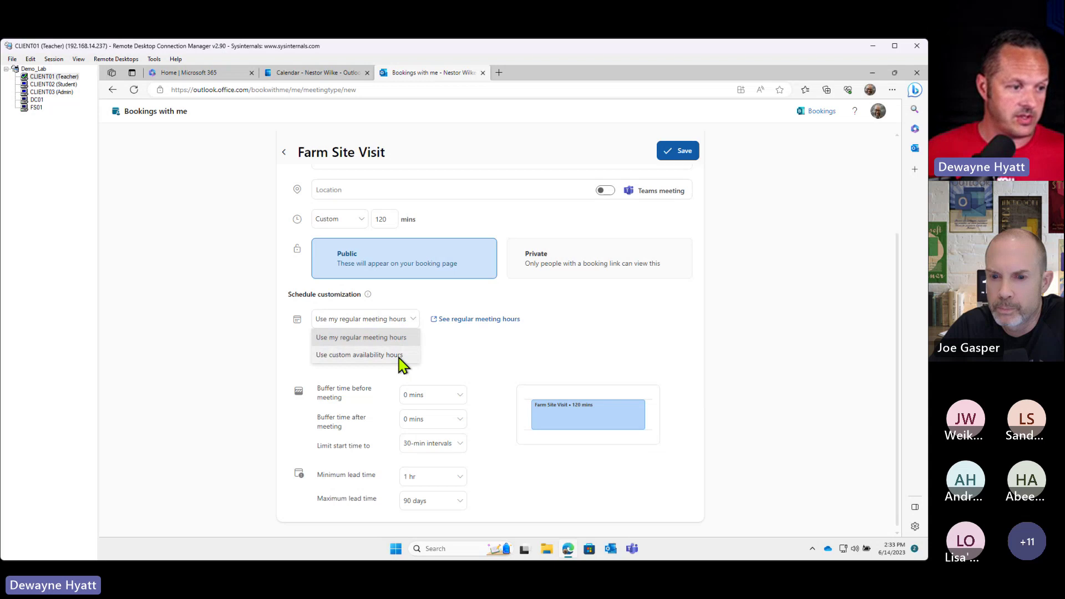
{"action": "left_click", "coordinate": [401, 355]}
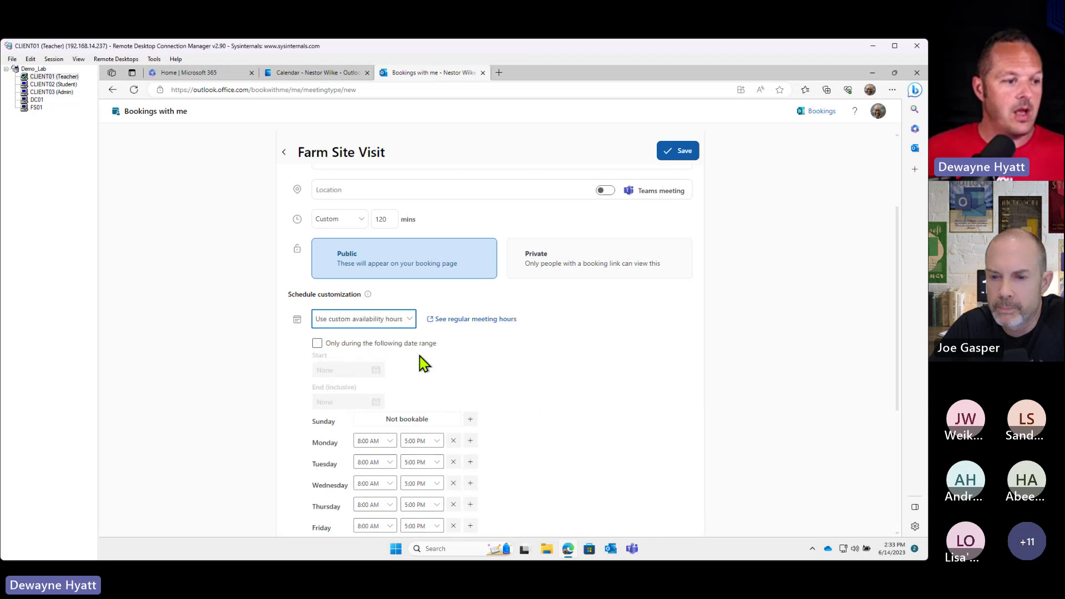
{"action": "scroll", "coordinate": [528, 400], "scroll_direction": "down", "scroll_amount": 1}
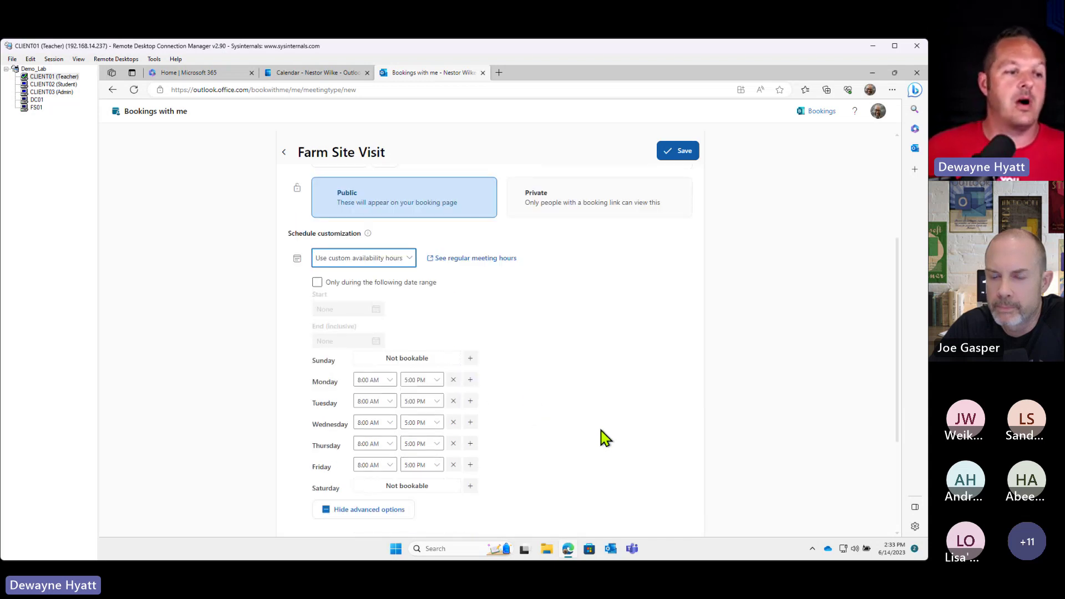
{"action": "left_click", "coordinate": [454, 380]}
{"action": "left_click", "coordinate": [453, 423]}
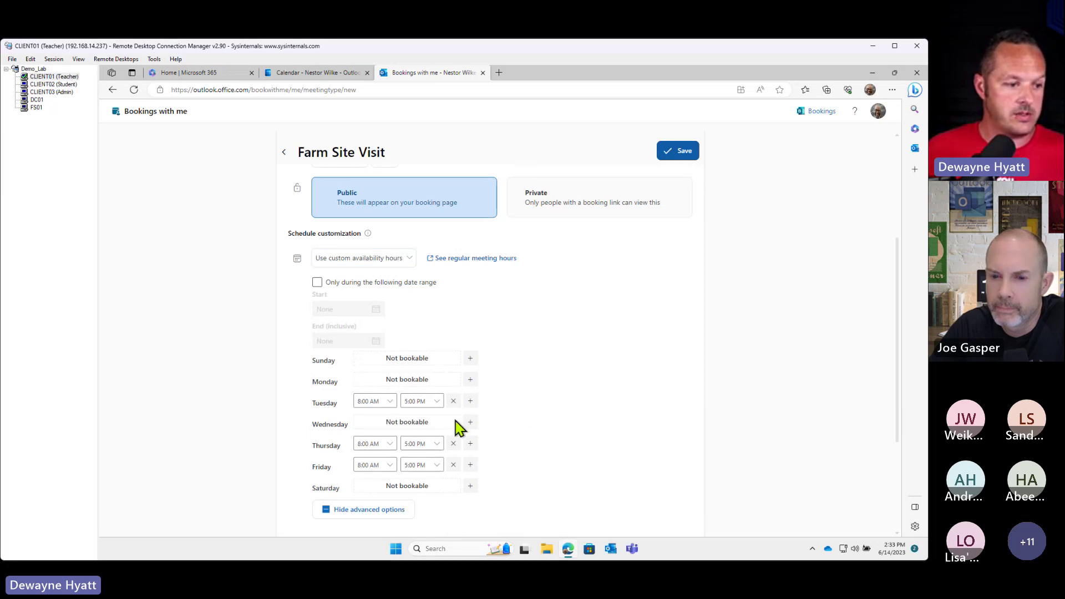
{"action": "left_click", "coordinate": [453, 465]}
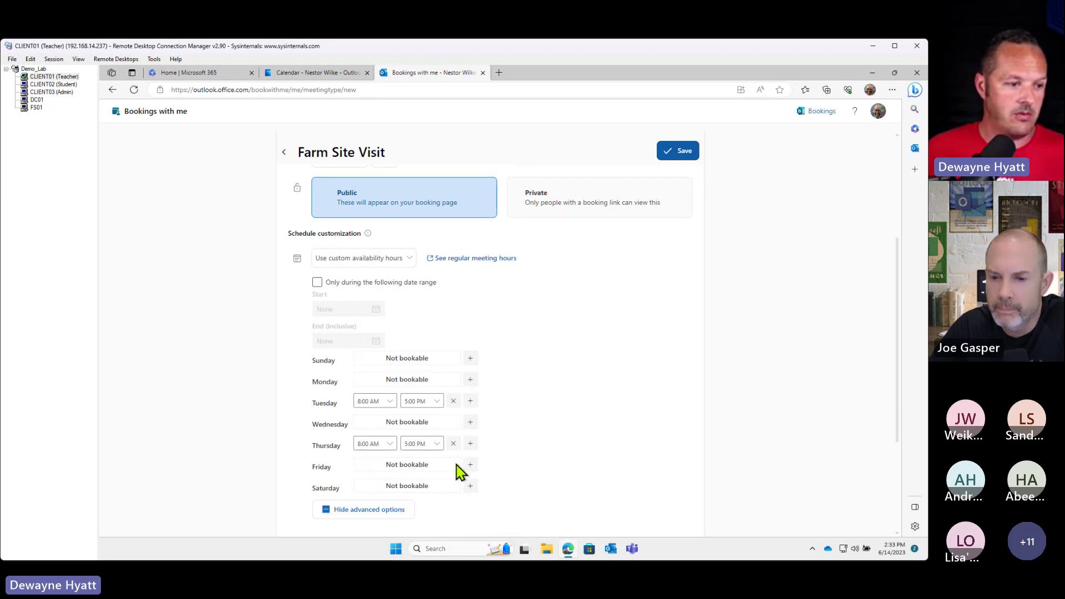
Set Tuesday and Thursday start times to 1:00 PM, keeping 5:00 PM end times.
{"action": "left_click", "coordinate": [390, 401]}
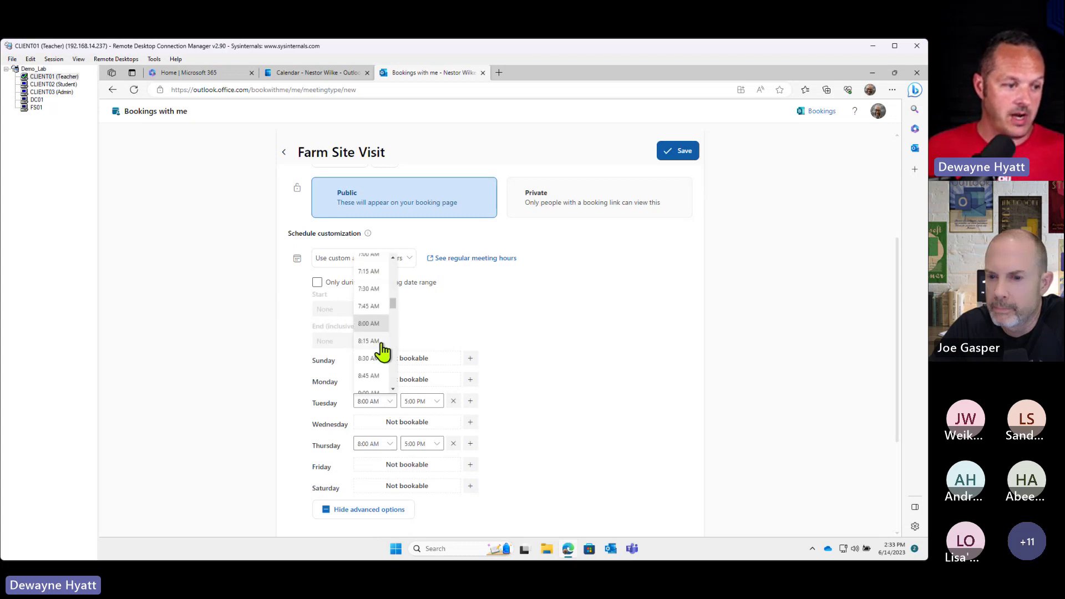
{"action": "scroll", "coordinate": [382, 351], "scroll_direction": "down", "scroll_amount": 5}
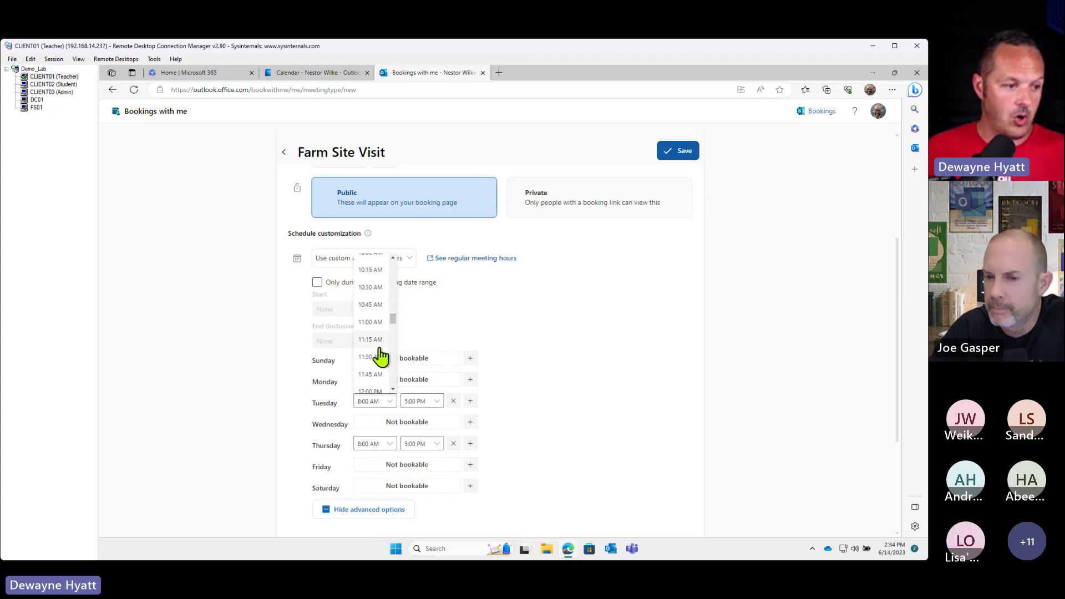
{"action": "left_click", "coordinate": [380, 389]}
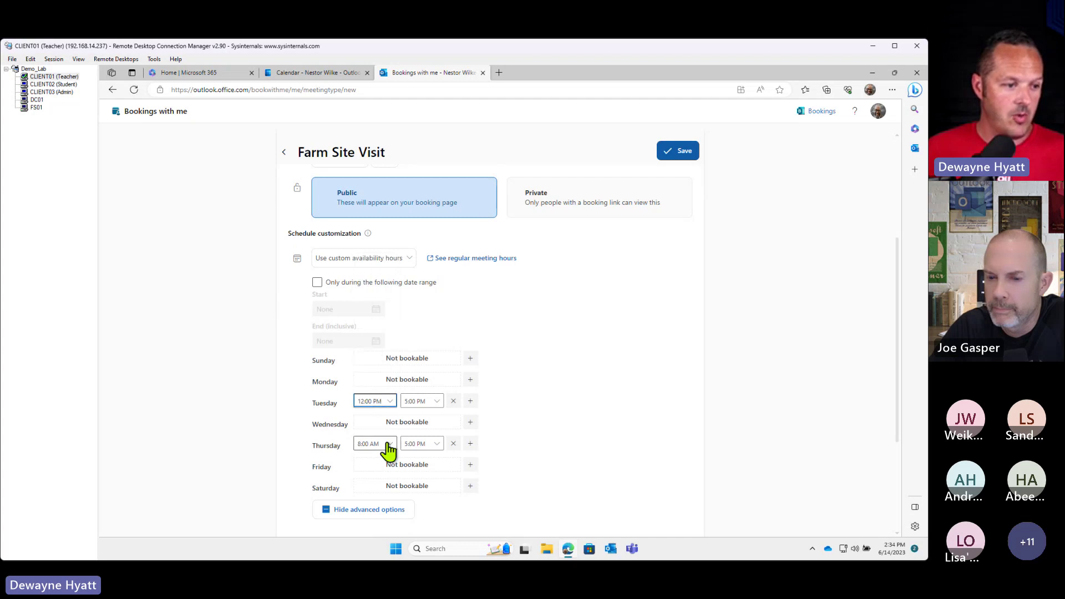
{"action": "left_click", "coordinate": [388, 444]}
{"action": "left_click", "coordinate": [519, 382]}
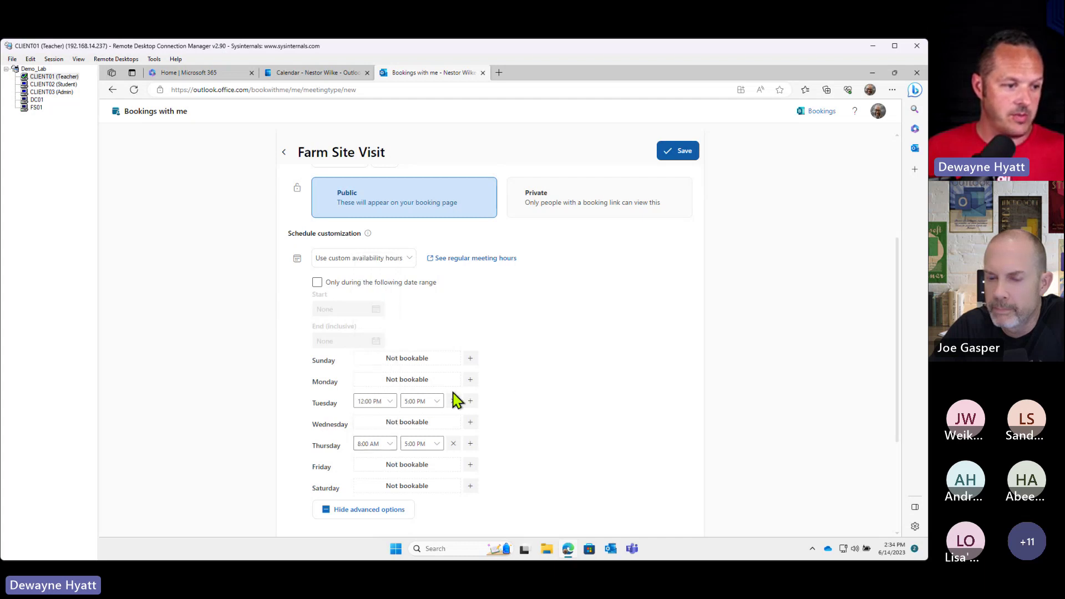
{"action": "left_click", "coordinate": [390, 403]}
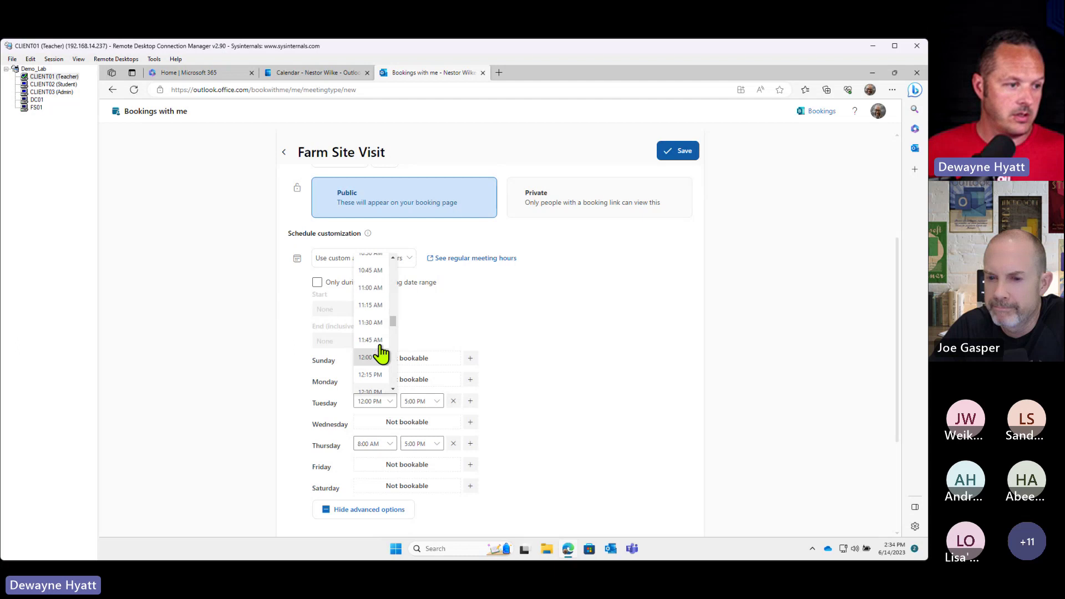
{"action": "scroll", "coordinate": [380, 346], "scroll_direction": "down", "scroll_amount": 3}
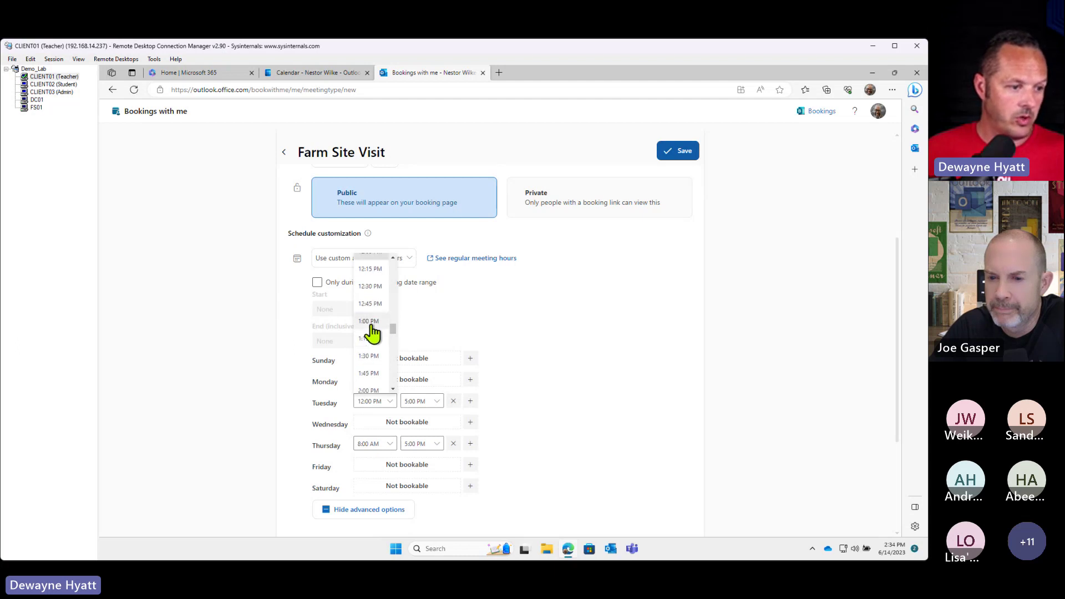
{"action": "left_click", "coordinate": [390, 444]}
{"action": "left_click", "coordinate": [390, 444]}
{"action": "scroll", "coordinate": [388, 396], "scroll_direction": "down", "scroll_amount": 3}
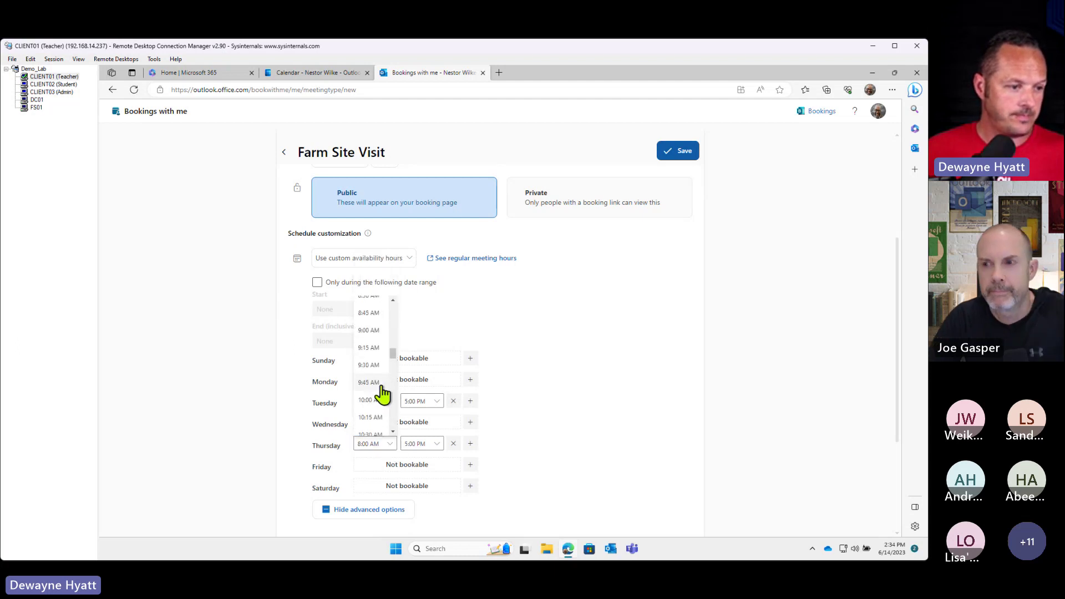
{"action": "scroll", "coordinate": [383, 394], "scroll_direction": "down", "scroll_amount": 4}
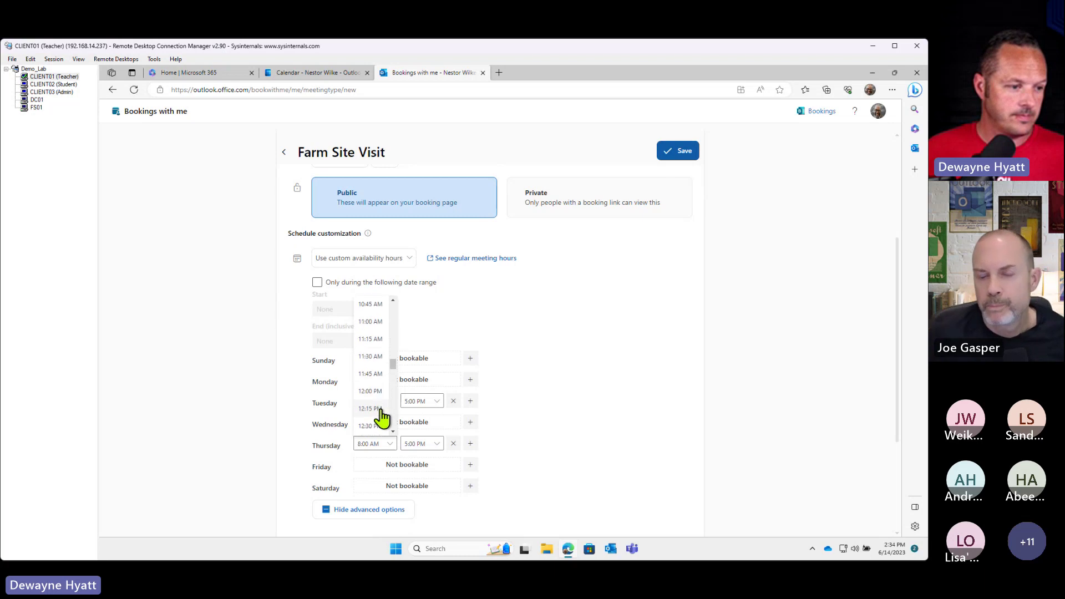
{"action": "scroll", "coordinate": [382, 418], "scroll_direction": "down", "scroll_amount": 2}
{"action": "left_click", "coordinate": [372, 426]}
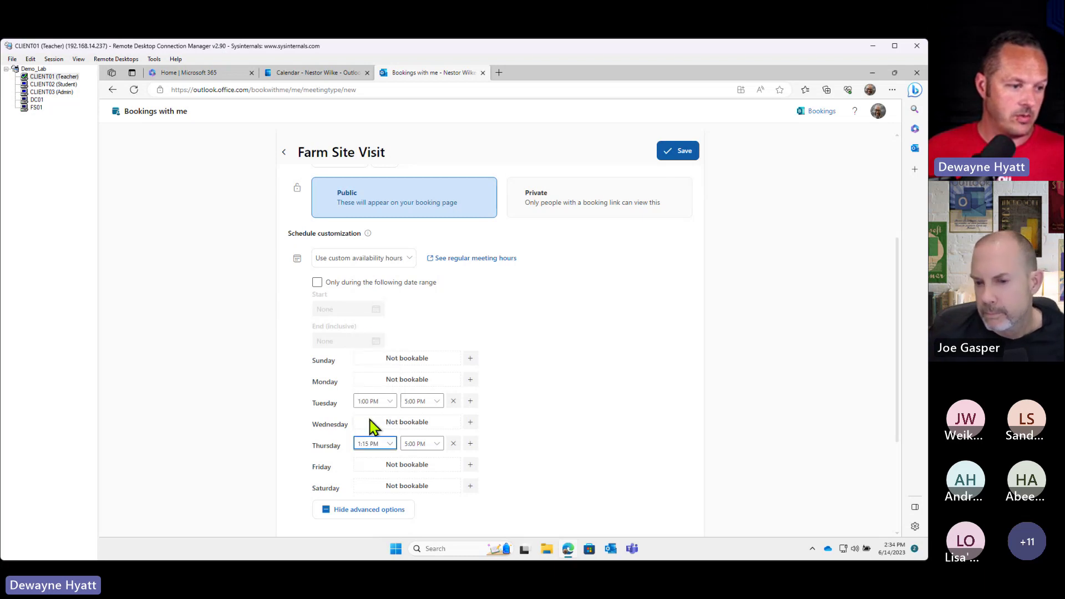
{"action": "key", "text": "Up"}
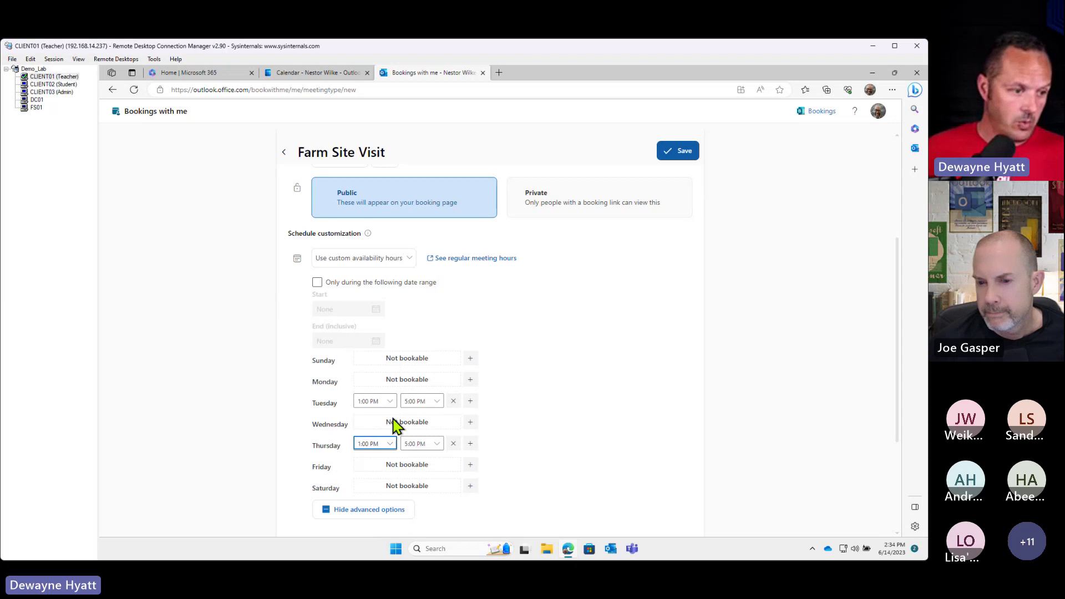
{"action": "left_click", "coordinate": [645, 438]}
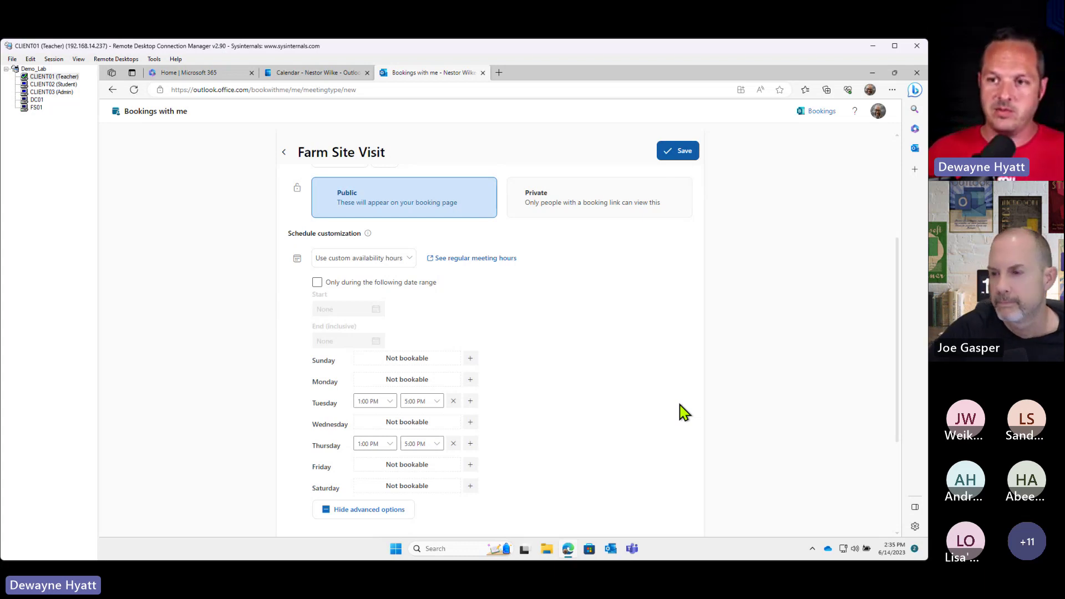
Scroll down to Farm Site Visit's buffer time and lead time fields.
{"action": "scroll", "coordinate": [727, 390], "scroll_direction": "down", "scroll_amount": 3}
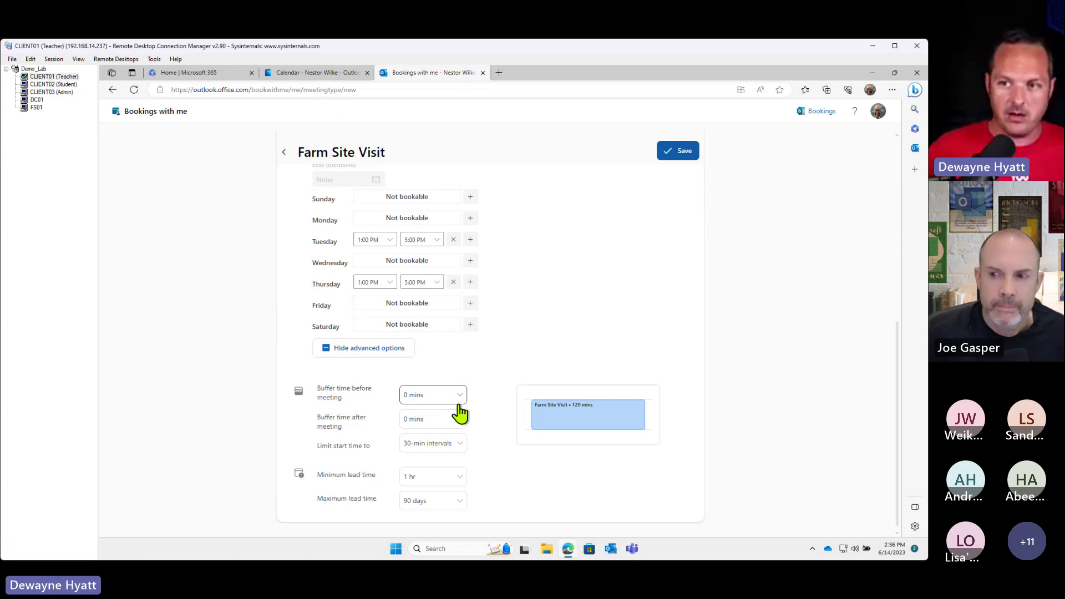
Set Farm Site Visit's buffers before and after the meeting to 30 mins each.
{"action": "left_click", "coordinate": [460, 407]}
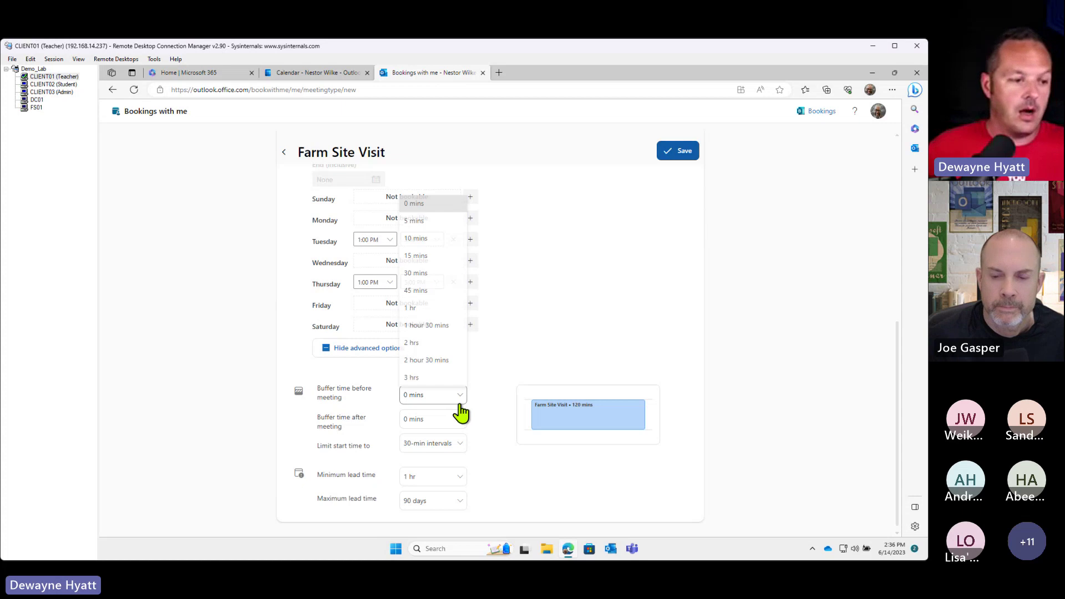
{"action": "left_click", "coordinate": [429, 273]}
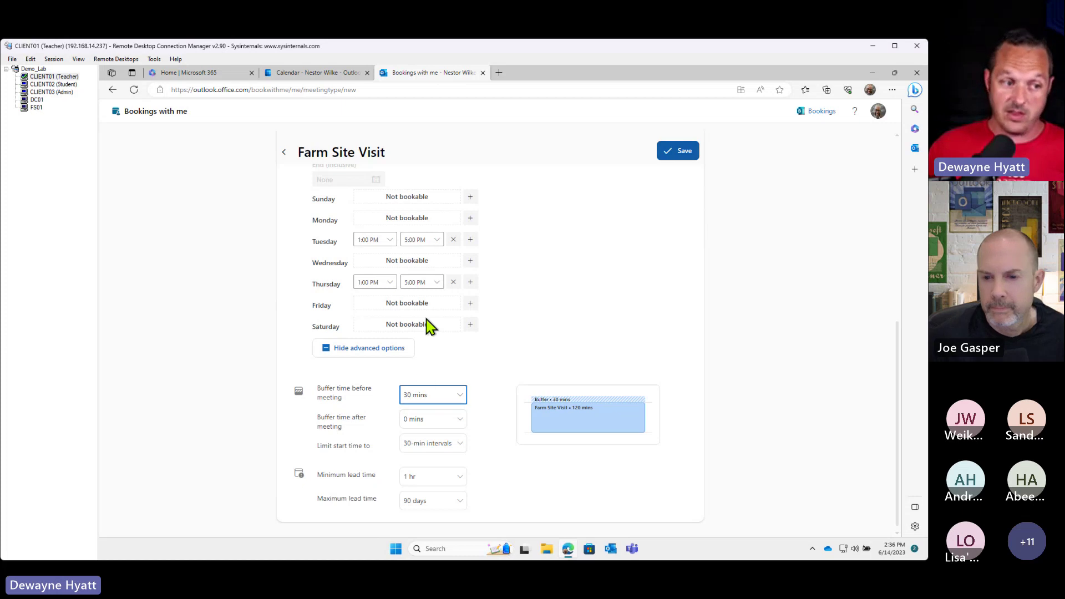
{"action": "left_click", "coordinate": [464, 424]}
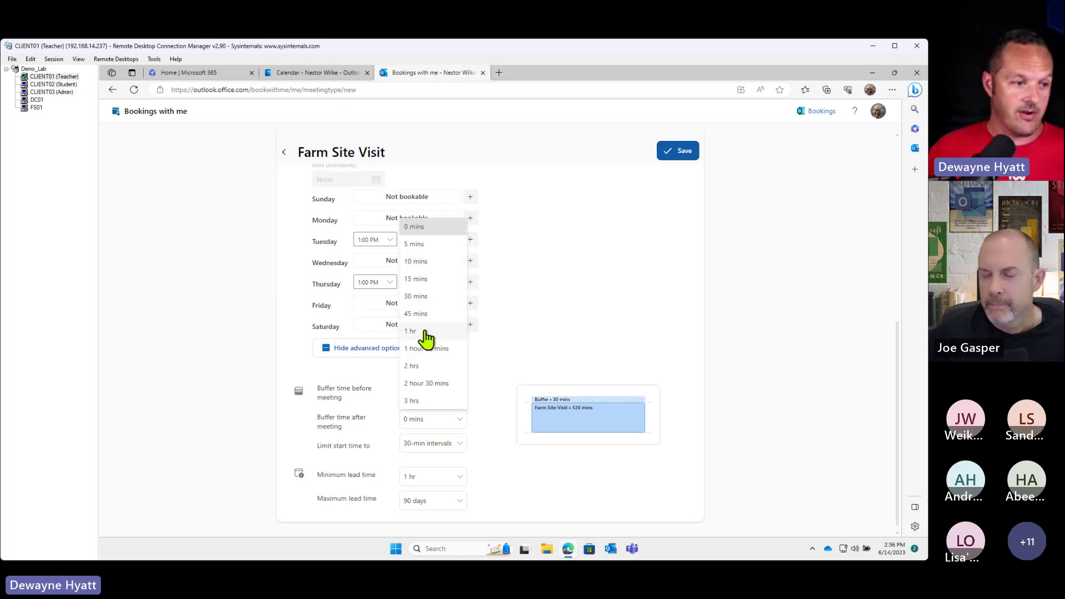
{"action": "left_click", "coordinate": [430, 296]}
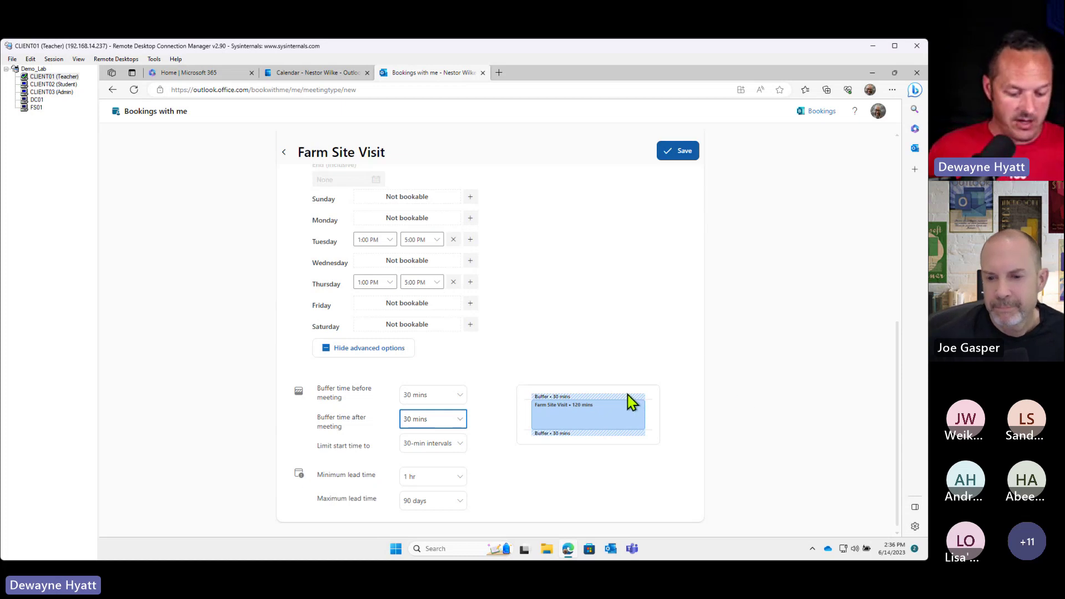
{"action": "key", "text": "ctrl+1"}
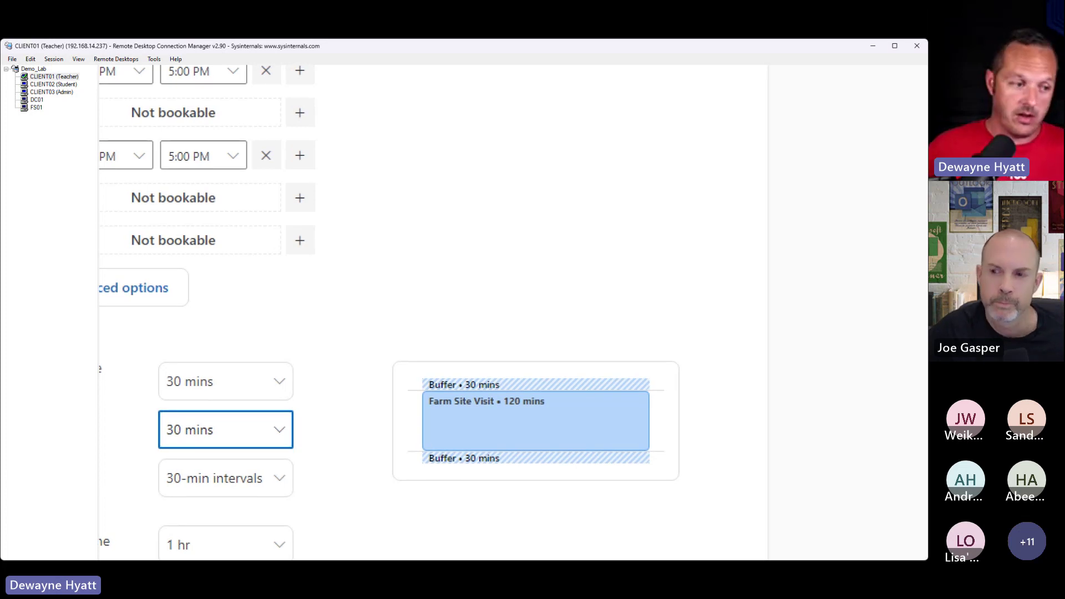
{"action": "key", "text": "Escape"}
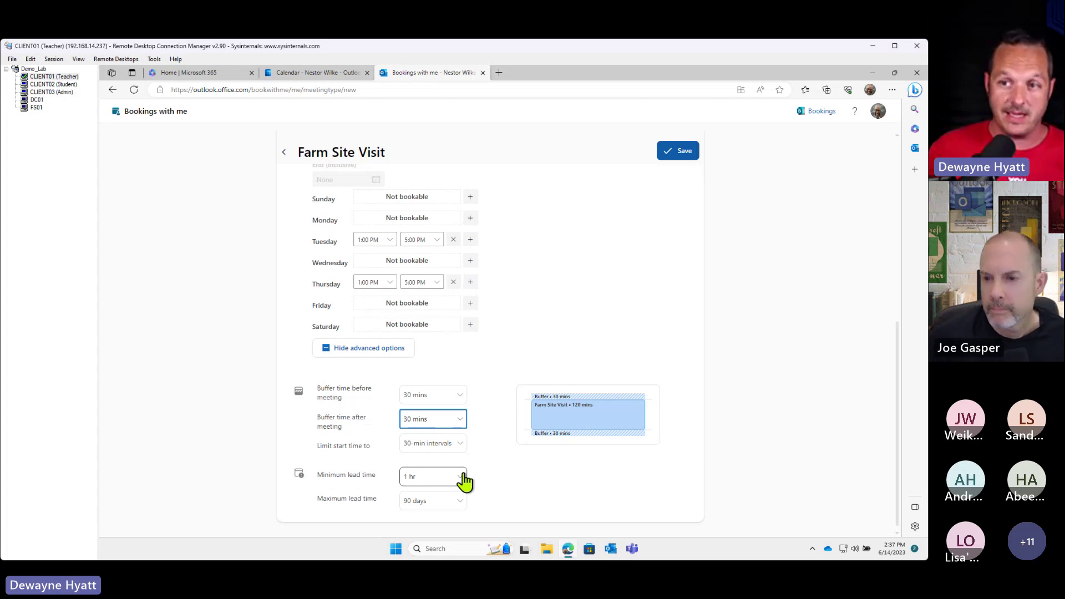
Set minimum lead time to 1 day, leaving maximum lead time at 90 days.
{"action": "left_click", "coordinate": [464, 479]}
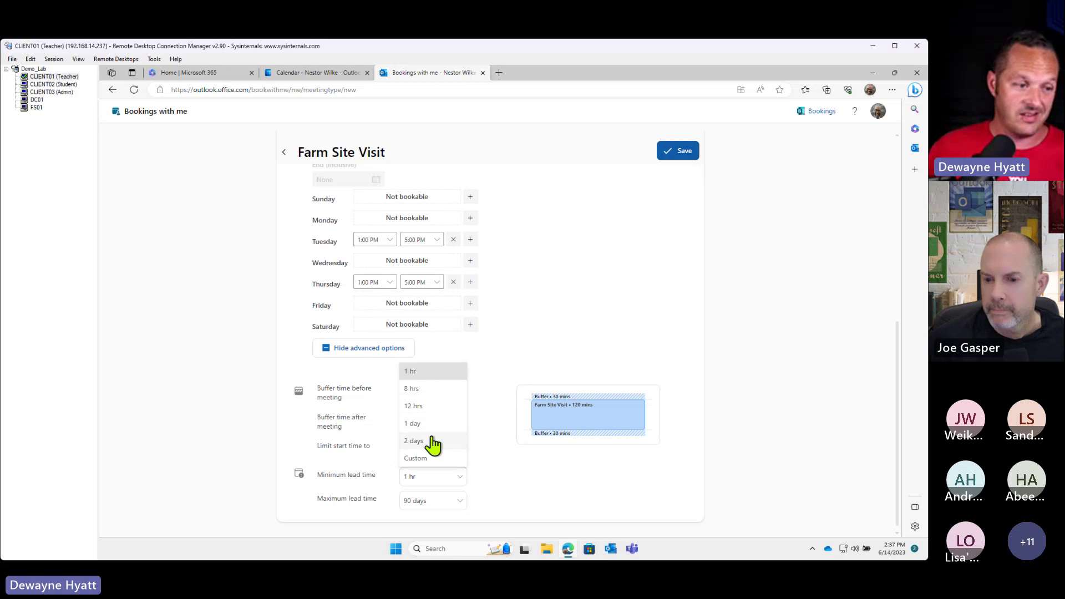
{"action": "left_click", "coordinate": [415, 424]}
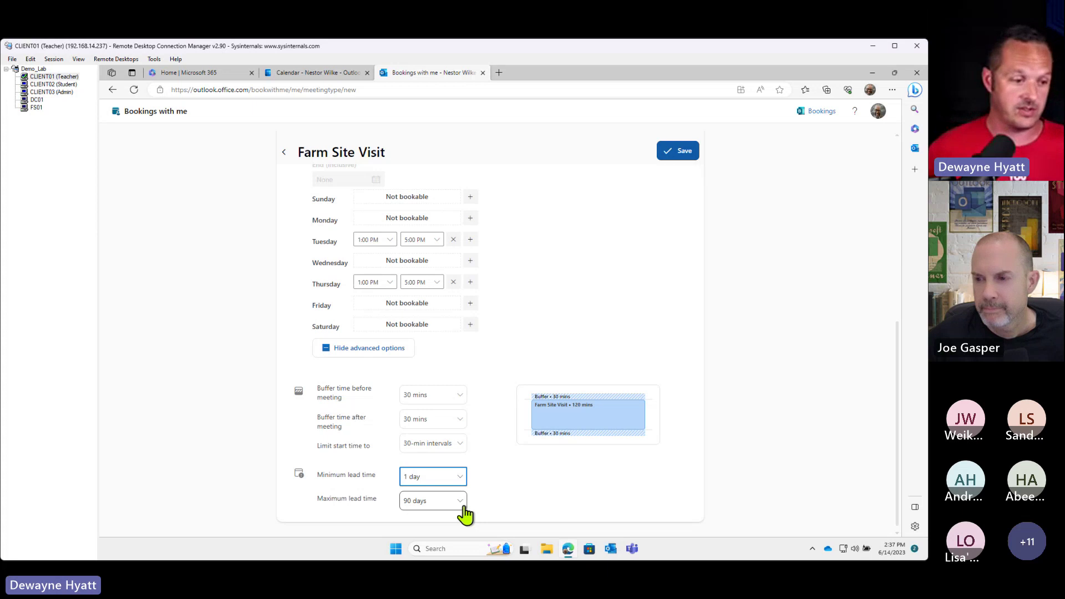
{"action": "left_click", "coordinate": [460, 504]}
{"action": "left_click", "coordinate": [455, 488]}
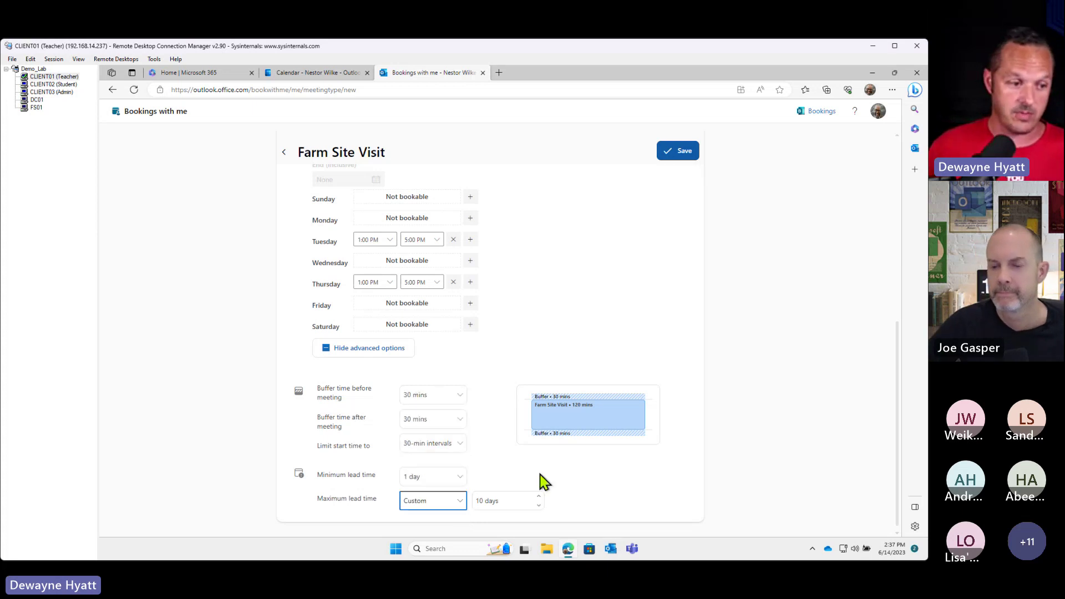
{"action": "left_click", "coordinate": [464, 514]}
{"action": "key", "text": "Up"}
{"action": "key", "text": "Return"}
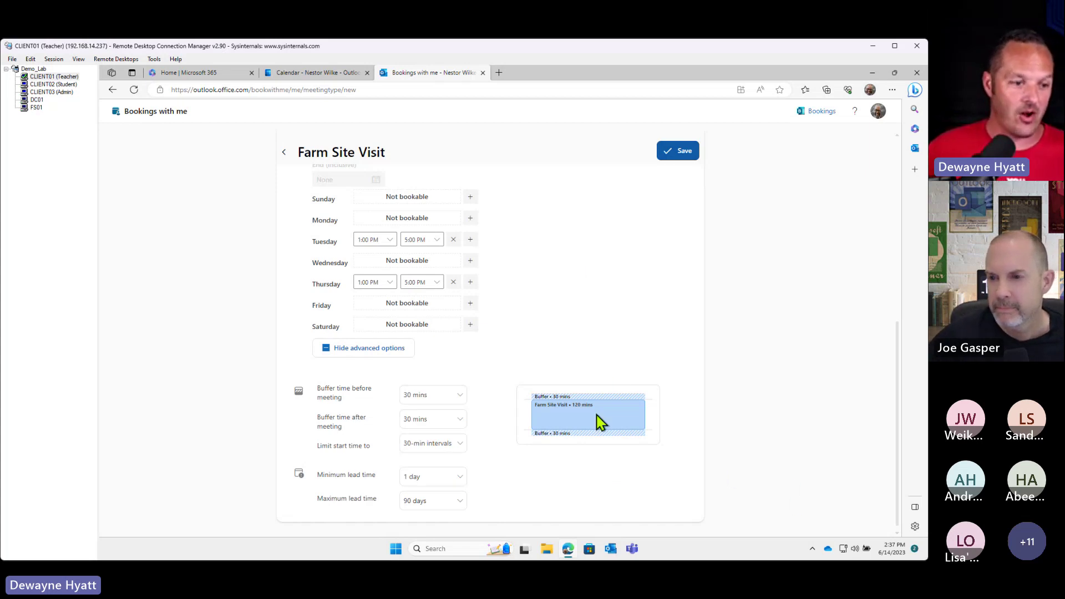
Save the Farm Site Visit meeting type.
{"action": "left_click", "coordinate": [683, 156]}
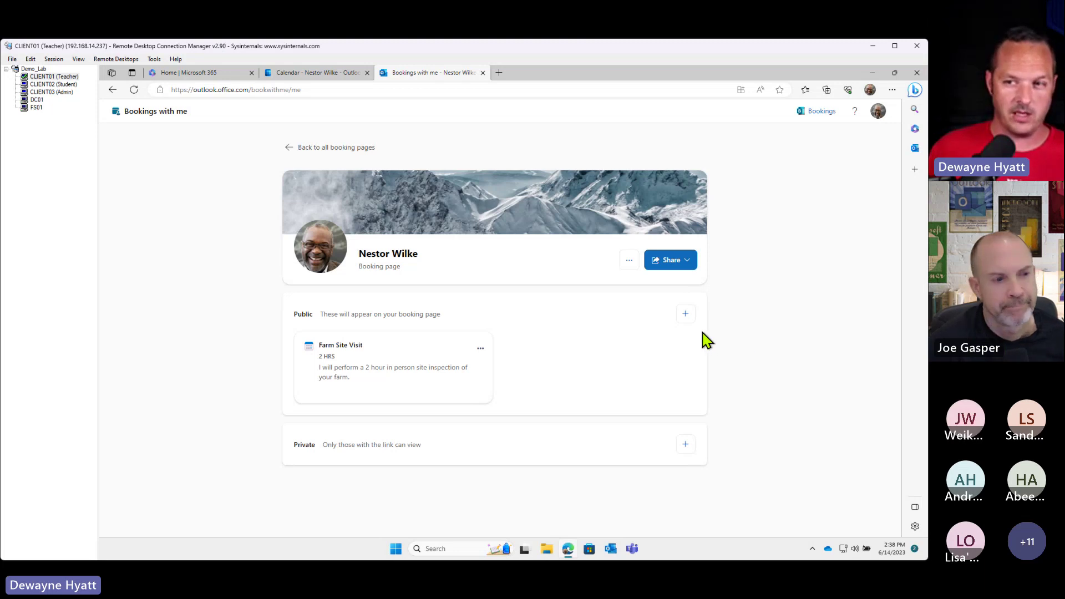
Add a public meeting type titled '30 Min Virtual Consultation', tag it with the Blue category, and save it.
{"action": "left_click", "coordinate": [685, 314]}
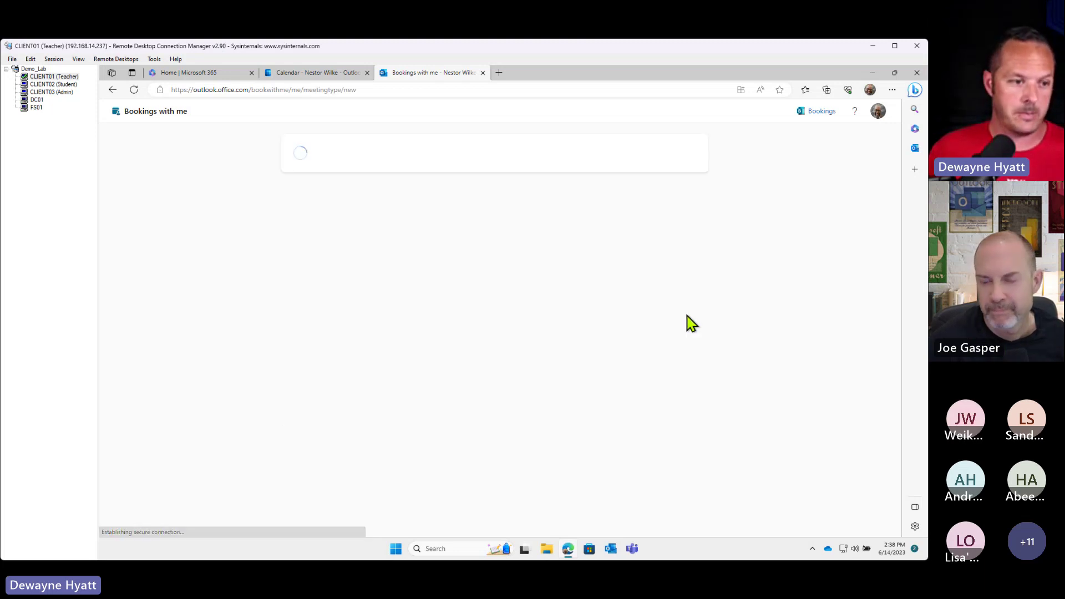
{"action": "left_click", "coordinate": [530, 216]}
{"action": "type", "text": "30 Min V"}
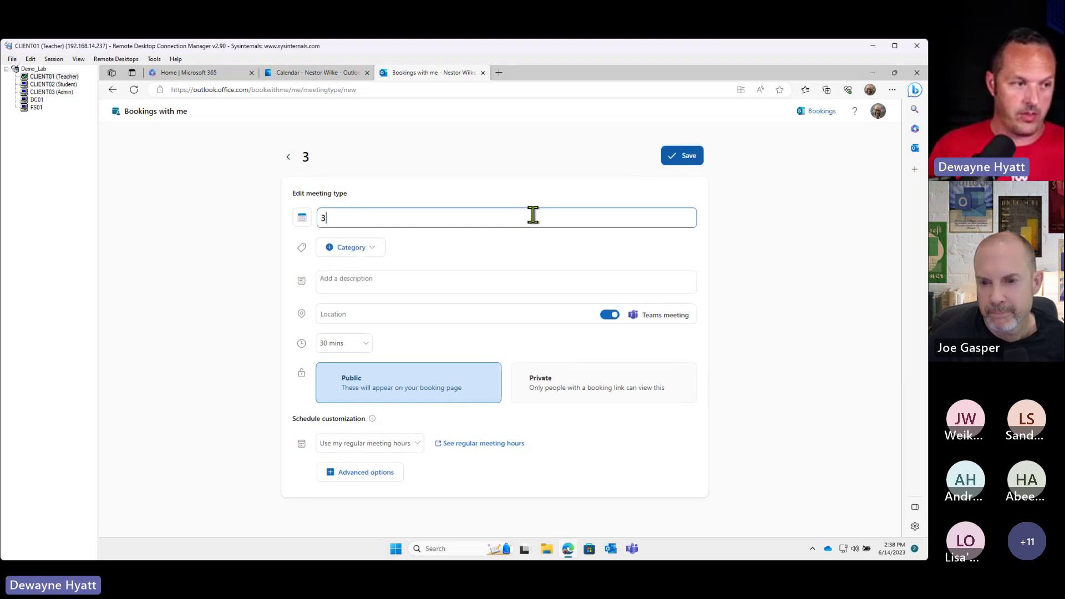
{"action": "key", "text": "BackSpace"}
{"action": "key", "text": "BackSpace"}
{"action": "key", "text": "BackSpace"}
{"action": "key", "text": "BackSpace"}
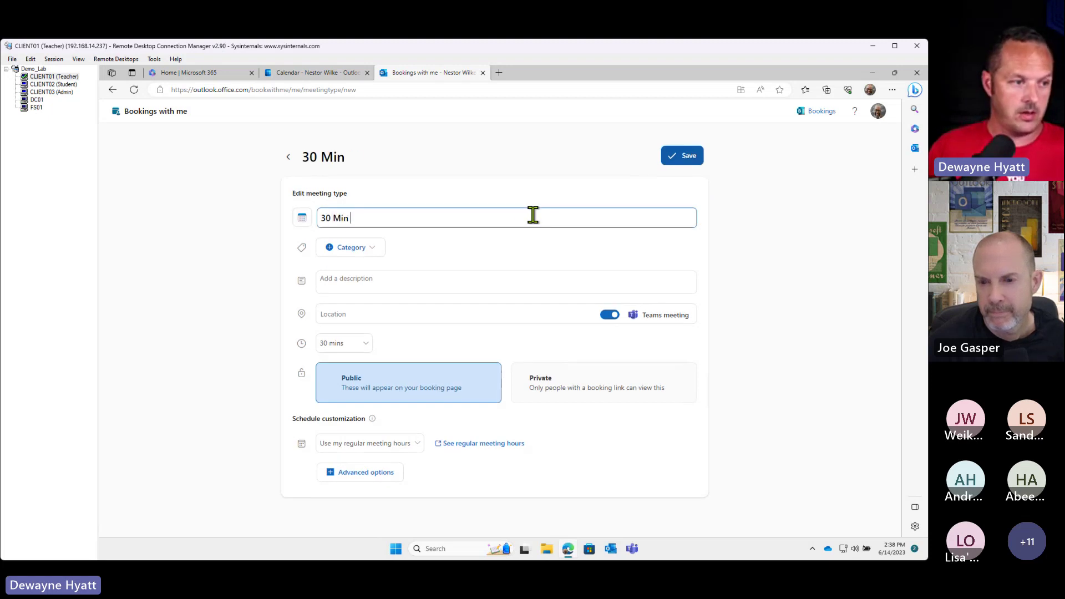
{"action": "type", "text": "in Virtual Consultation"}
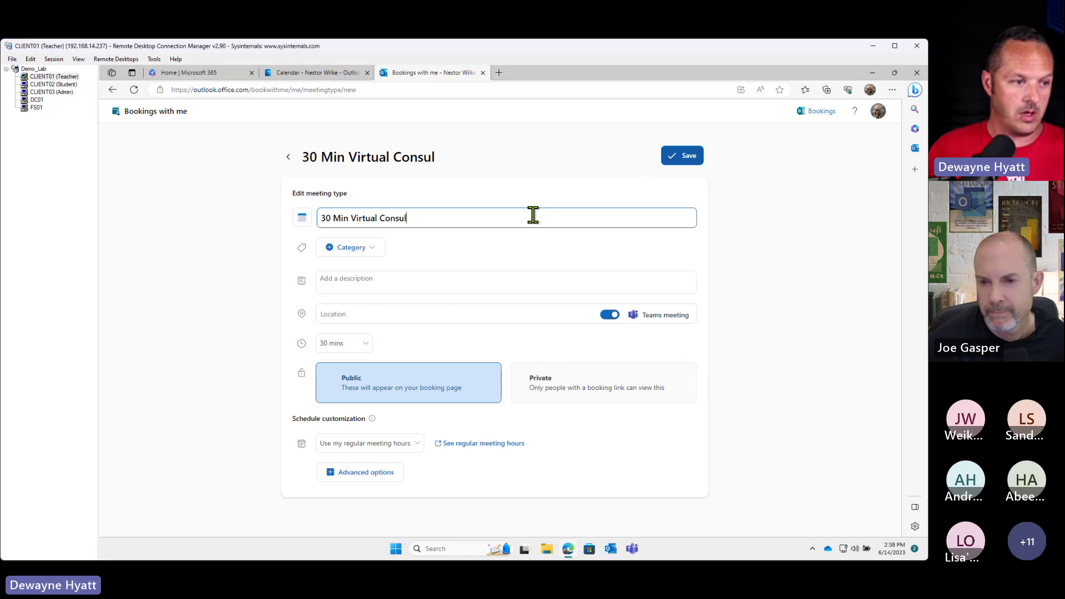
{"action": "left_click", "coordinate": [369, 248]}
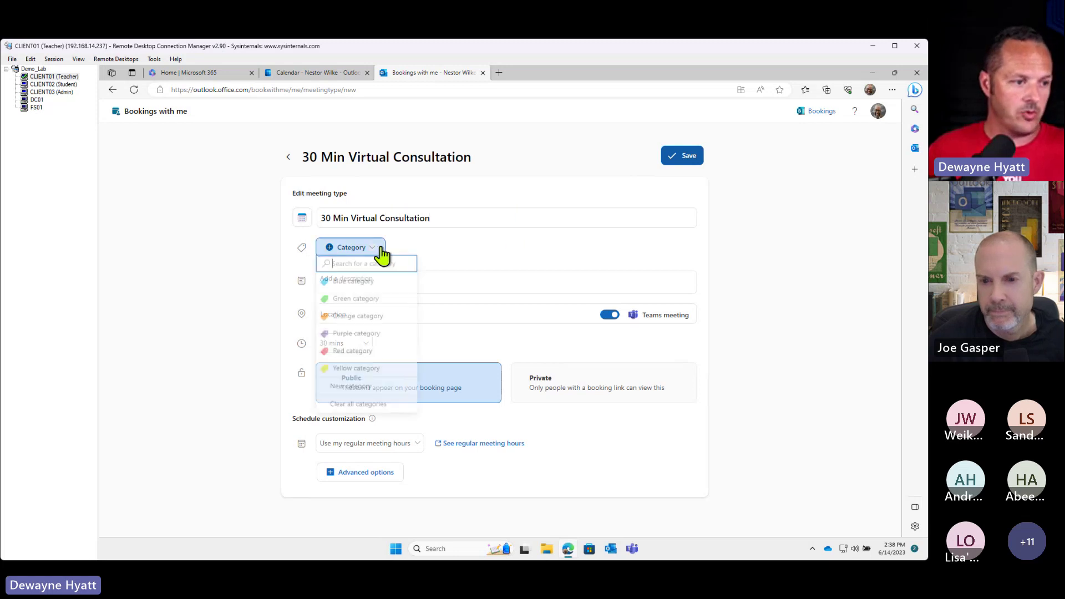
{"action": "left_click", "coordinate": [398, 284]}
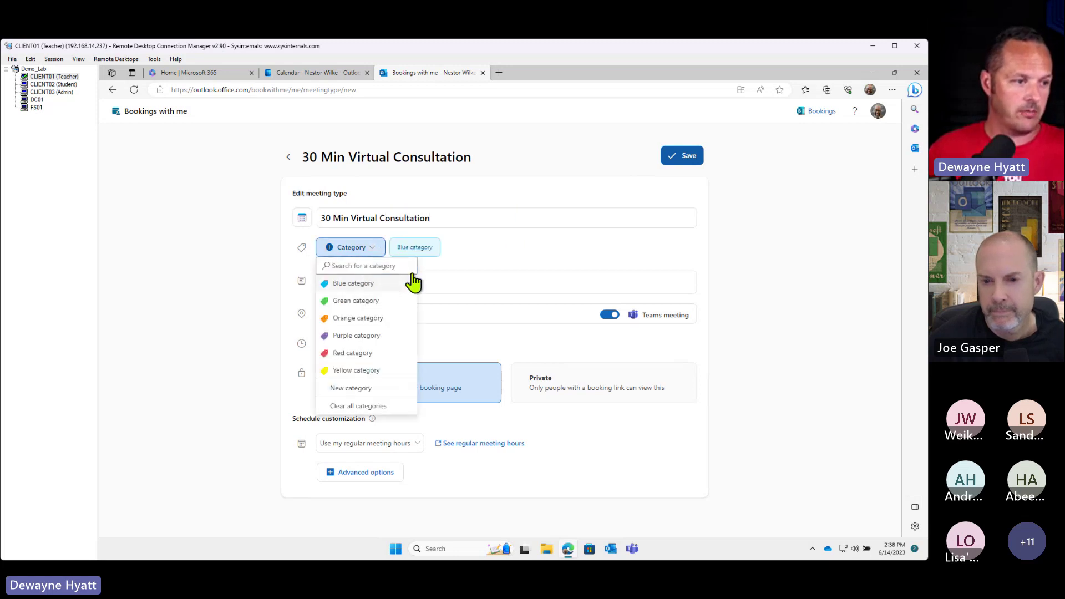
{"action": "left_click", "coordinate": [786, 301]}
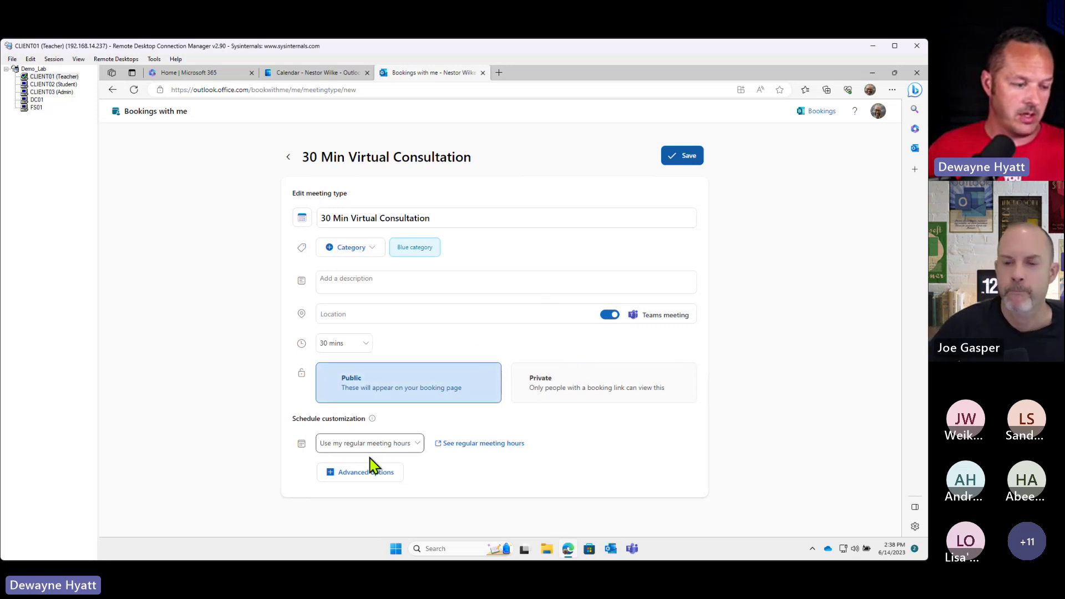
{"action": "left_click", "coordinate": [688, 156]}
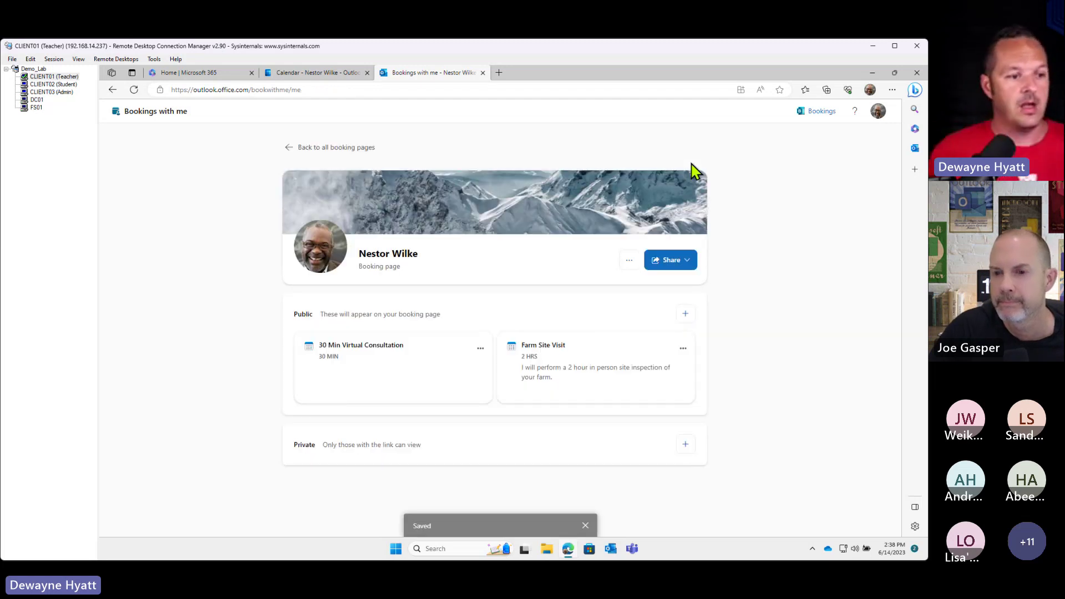
Open the 30 Min Virtual Consultation card's edit page.
{"action": "left_click", "coordinate": [480, 348]}
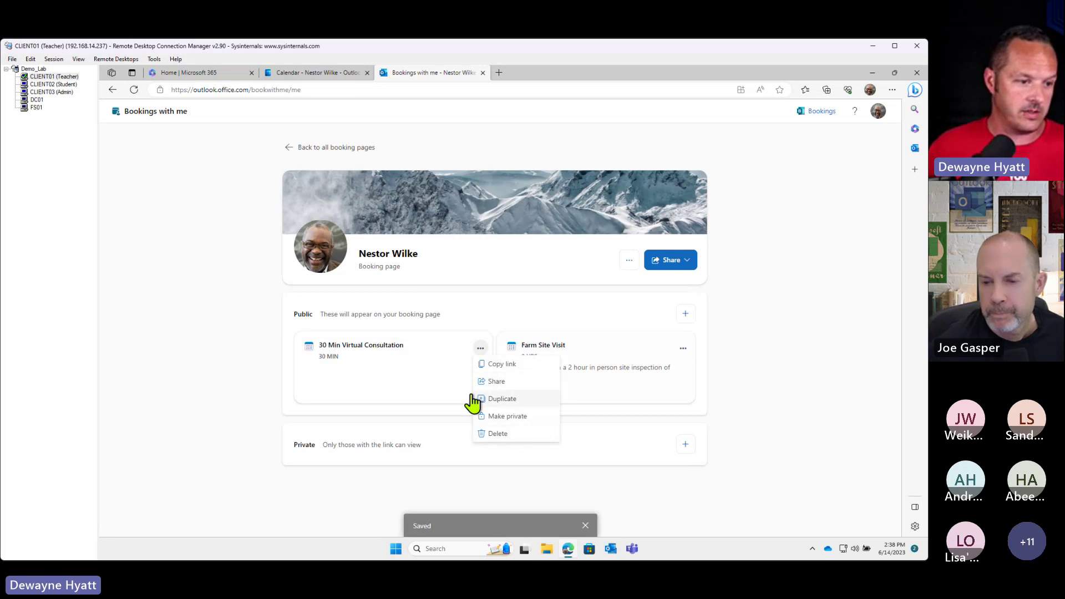
{"action": "left_click", "coordinate": [378, 354]}
{"action": "left_click", "coordinate": [378, 354]}
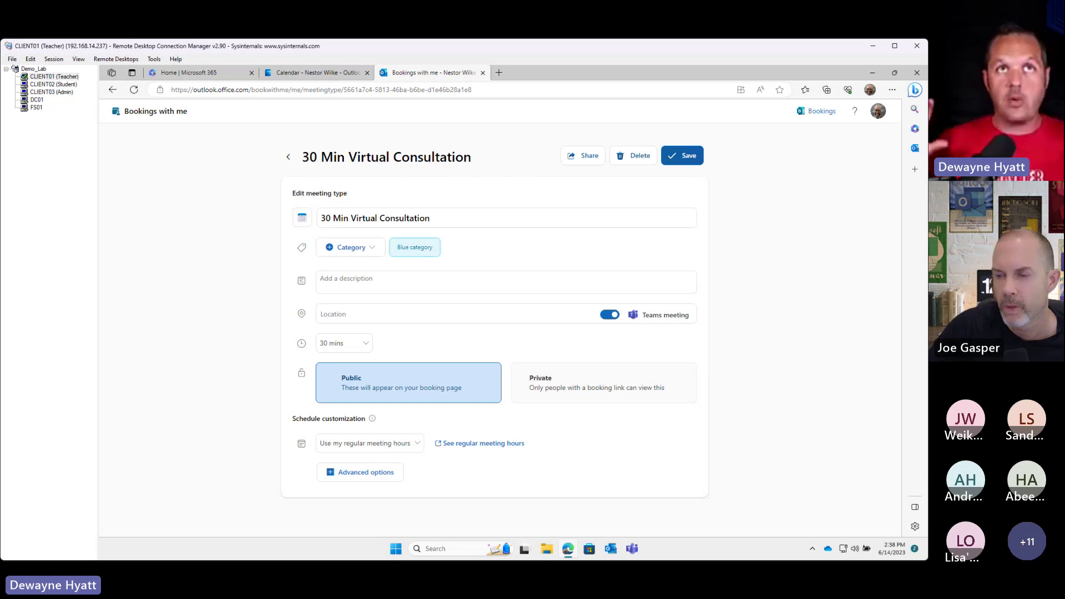
Review Outlook's Monday–Friday 8:00 AM–5:00 PM work hours in Settings, then go to the Calendar.
{"action": "left_click", "coordinate": [492, 444]}
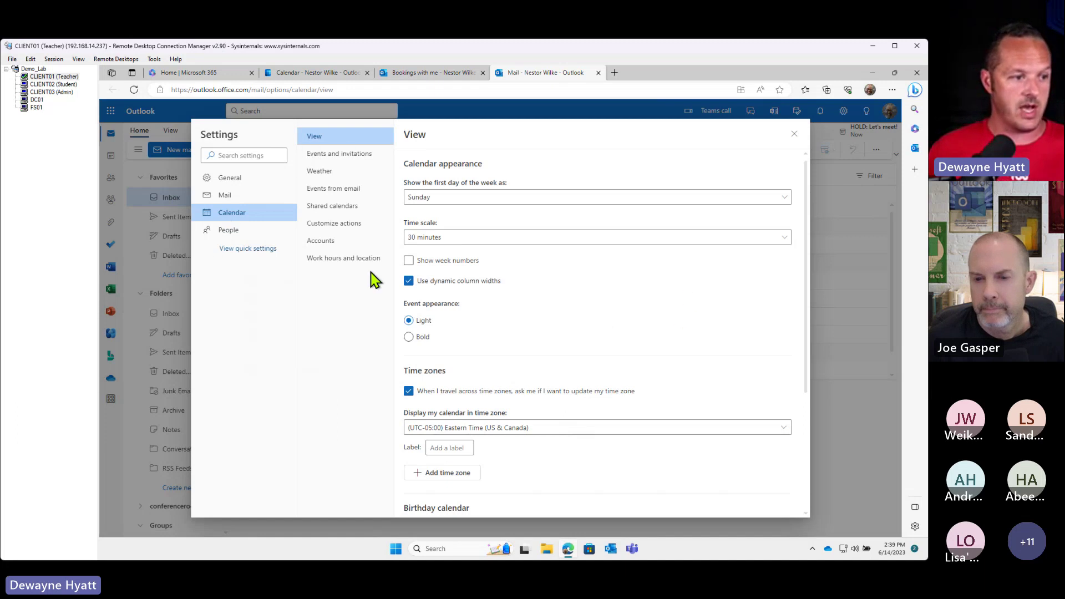
{"action": "left_click", "coordinate": [349, 260]}
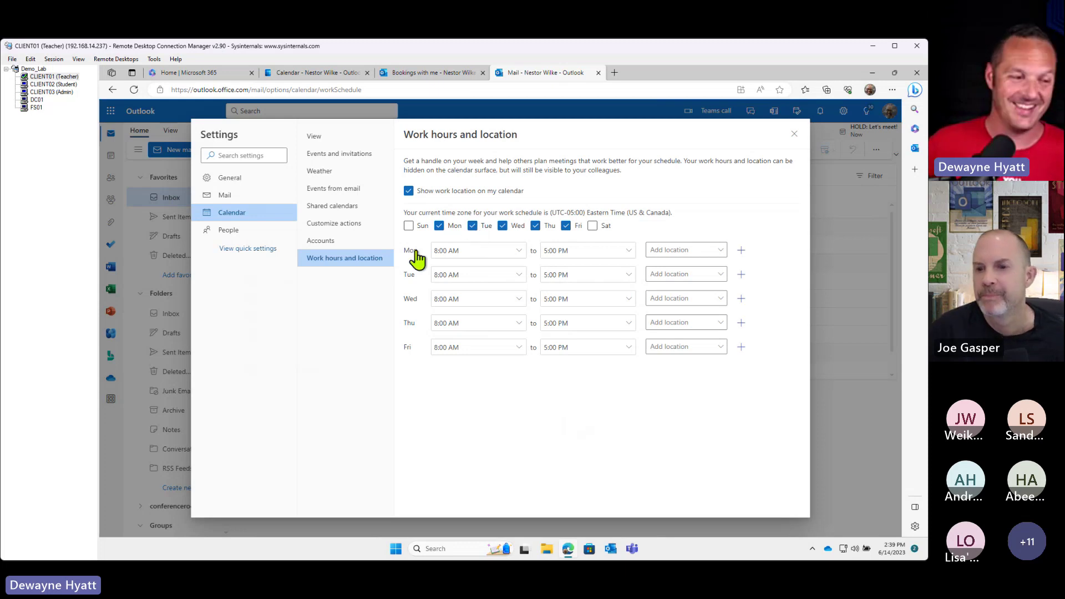
{"action": "left_click", "coordinate": [566, 225]}
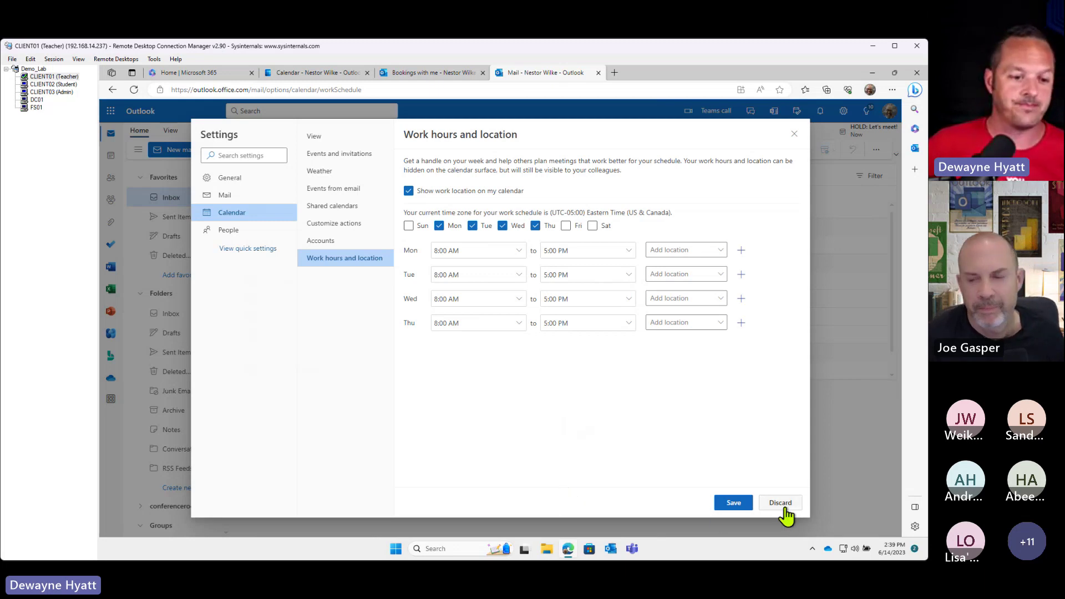
{"action": "left_click", "coordinate": [824, 254]}
{"action": "left_click", "coordinate": [111, 156]}
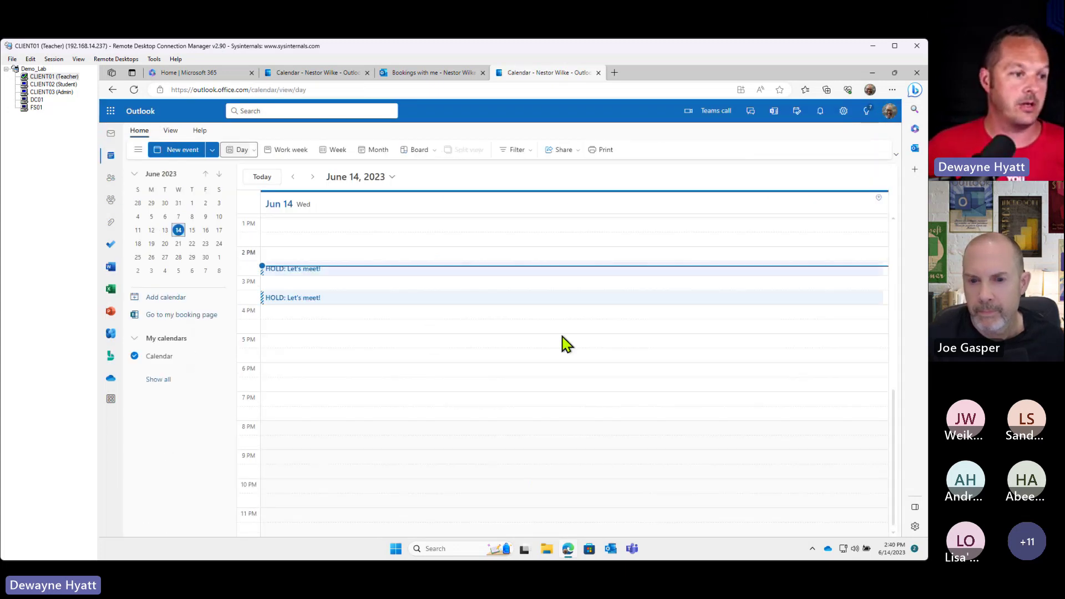
Switch the calendar to the June 11–17, 2023 week view, scrolled to the morning hours.
{"action": "left_click", "coordinate": [336, 150]}
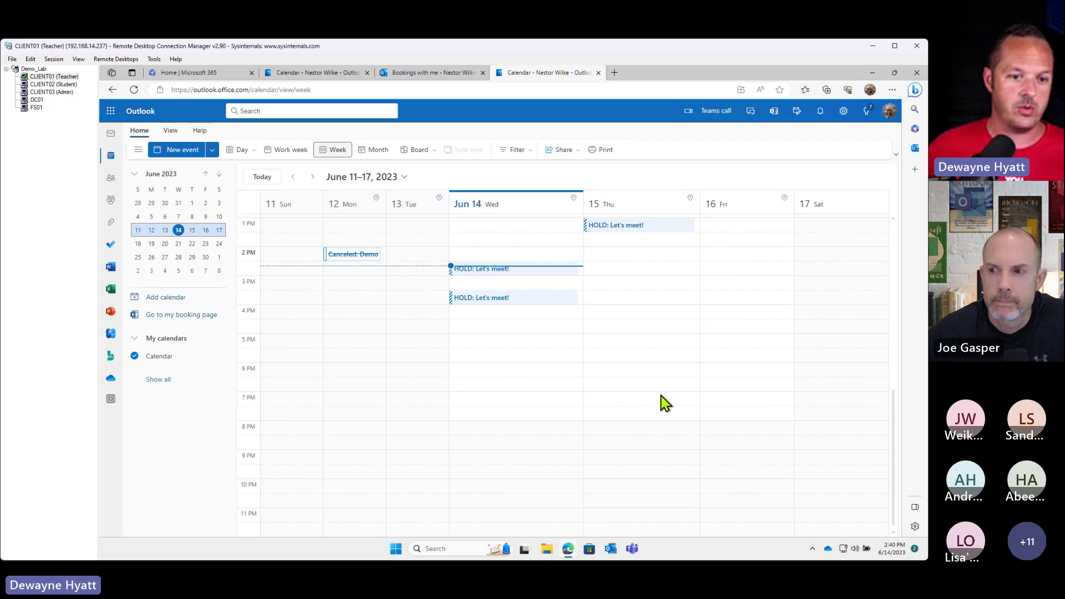
{"action": "scroll", "coordinate": [666, 404], "scroll_direction": "up", "scroll_amount": 4}
{"action": "scroll", "coordinate": [665, 404], "scroll_direction": "down", "scroll_amount": 1}
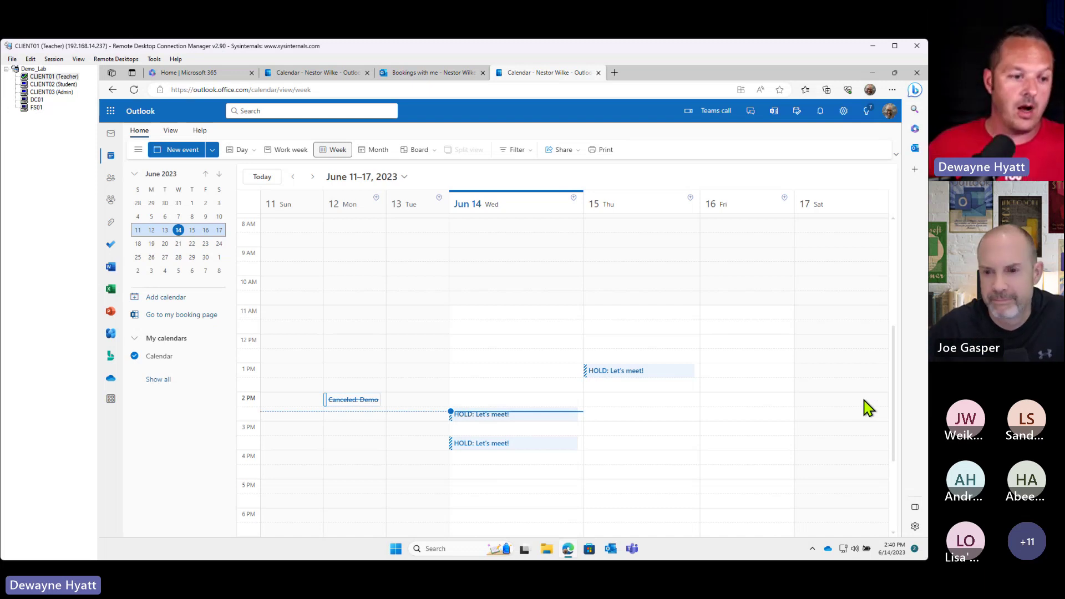
{"action": "scroll", "coordinate": [868, 409], "scroll_direction": "down", "scroll_amount": 2}
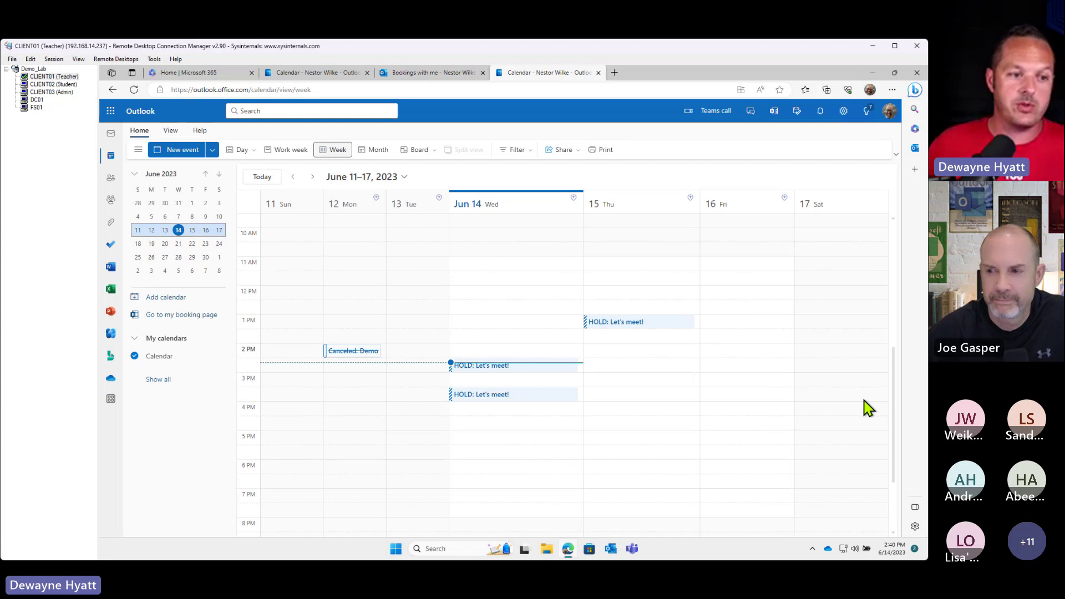
{"action": "scroll", "coordinate": [868, 409], "scroll_direction": "up", "scroll_amount": 4}
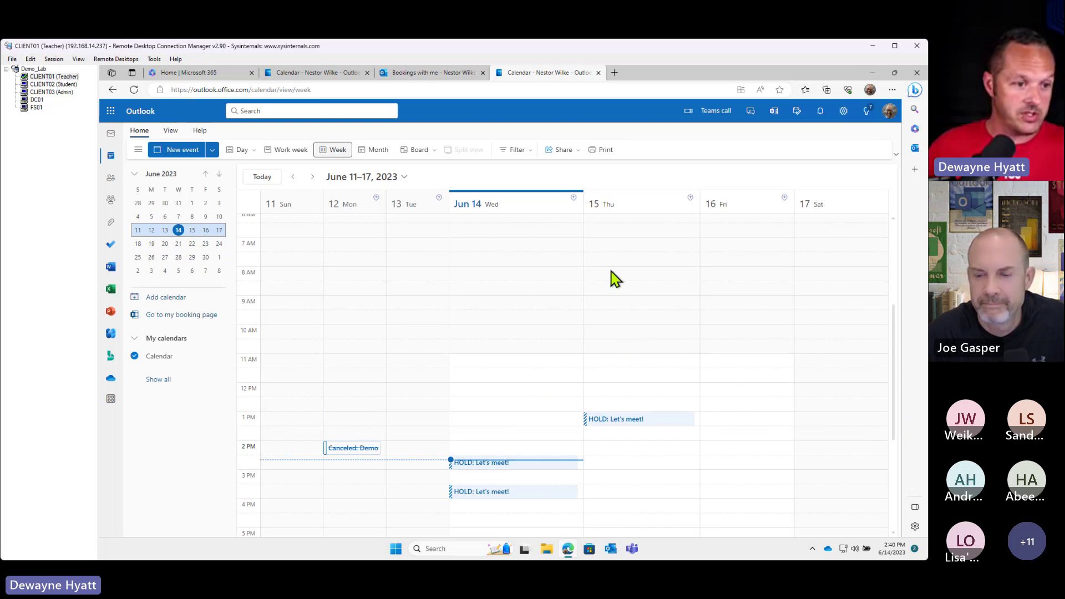
Create a 'VACAY BABAY' event on Thursday, June 15, from 8:00 AM to 5:00 PM.
{"action": "left_click_drag", "start_coordinate": [611, 278], "coordinate": [639, 519]}
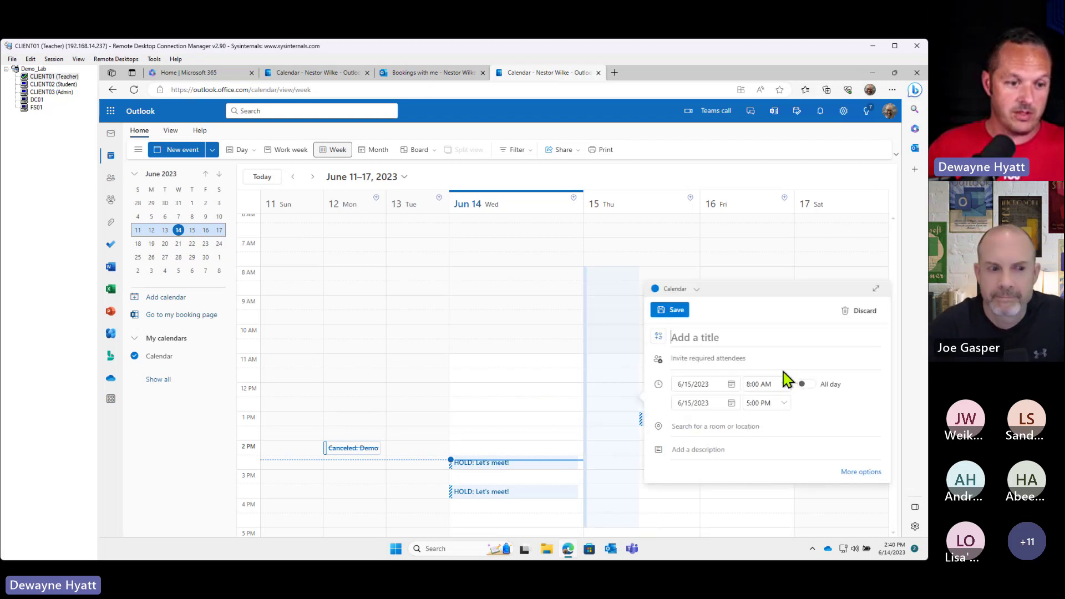
{"action": "type", "text": "VACAY"}
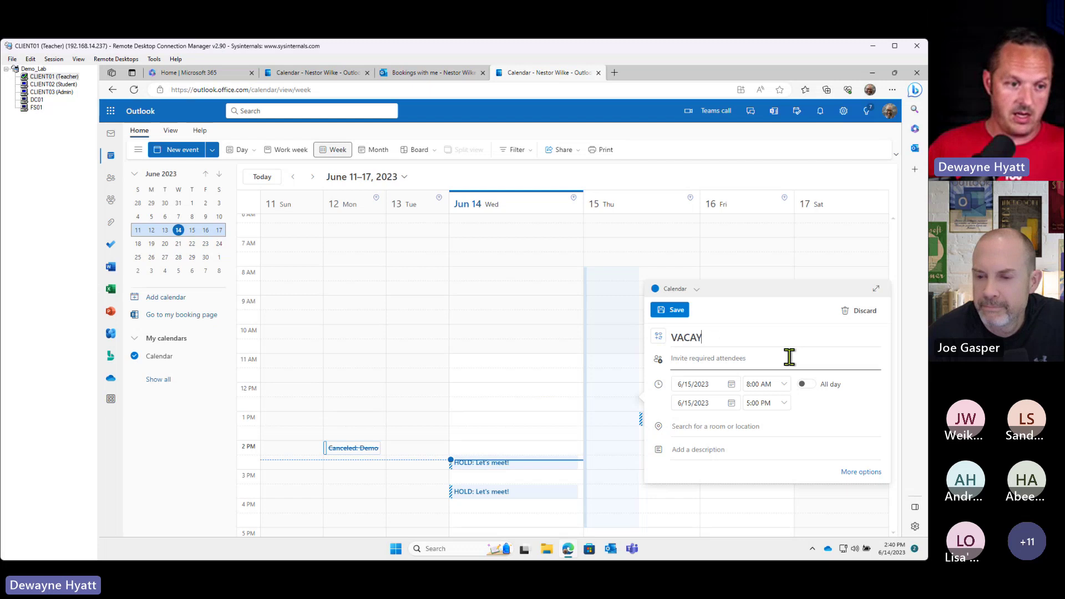
{"action": "type", "text": " BABAY"}
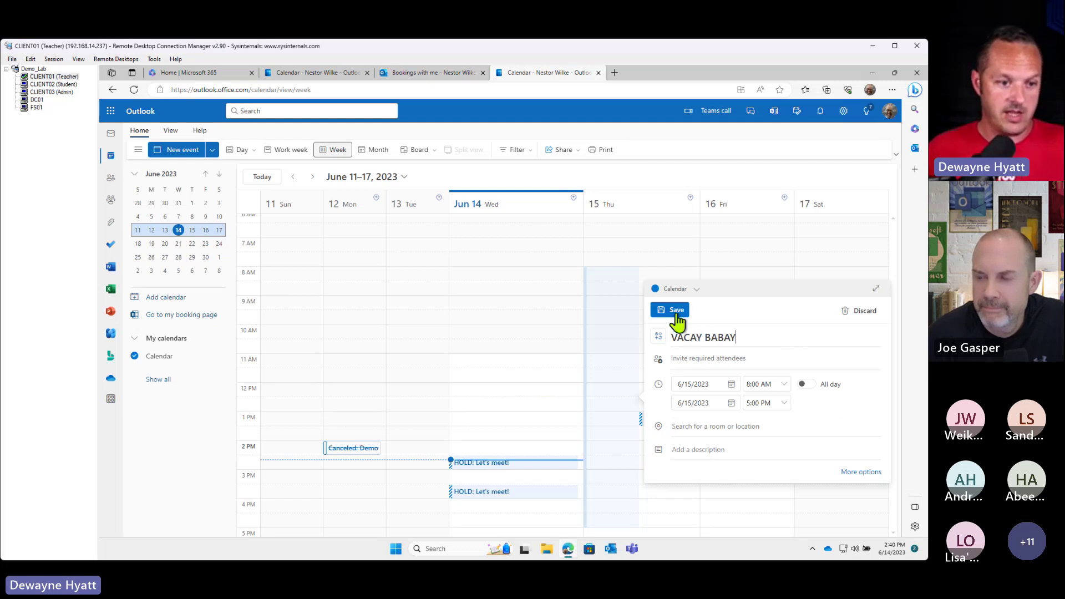
{"action": "left_click", "coordinate": [677, 312]}
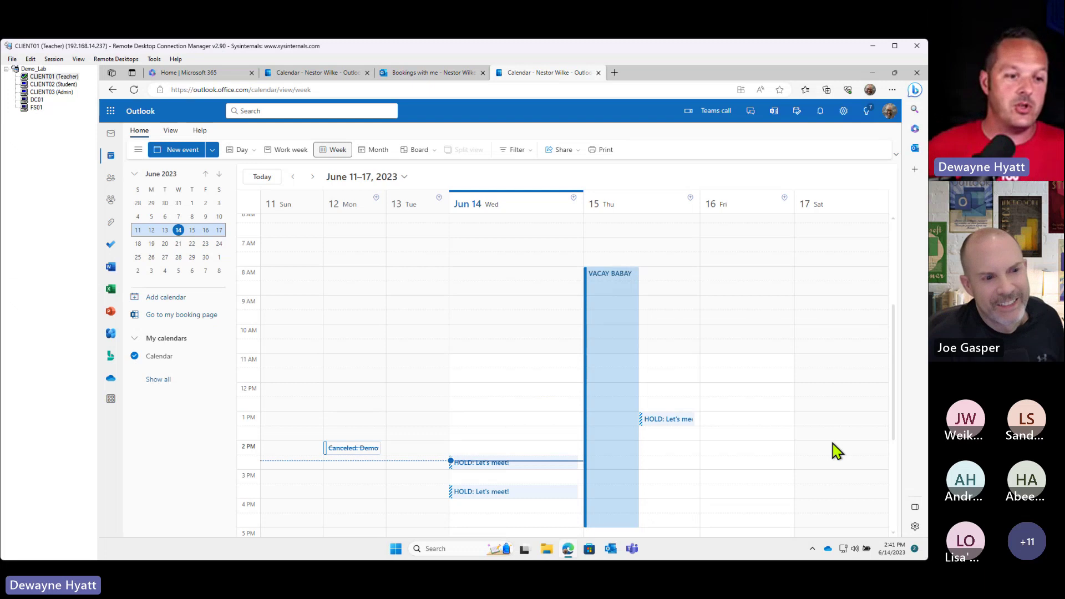
Inspect the VACAY BABAY event and try moving it to Friday, June 16.
{"action": "left_click", "coordinate": [633, 357]}
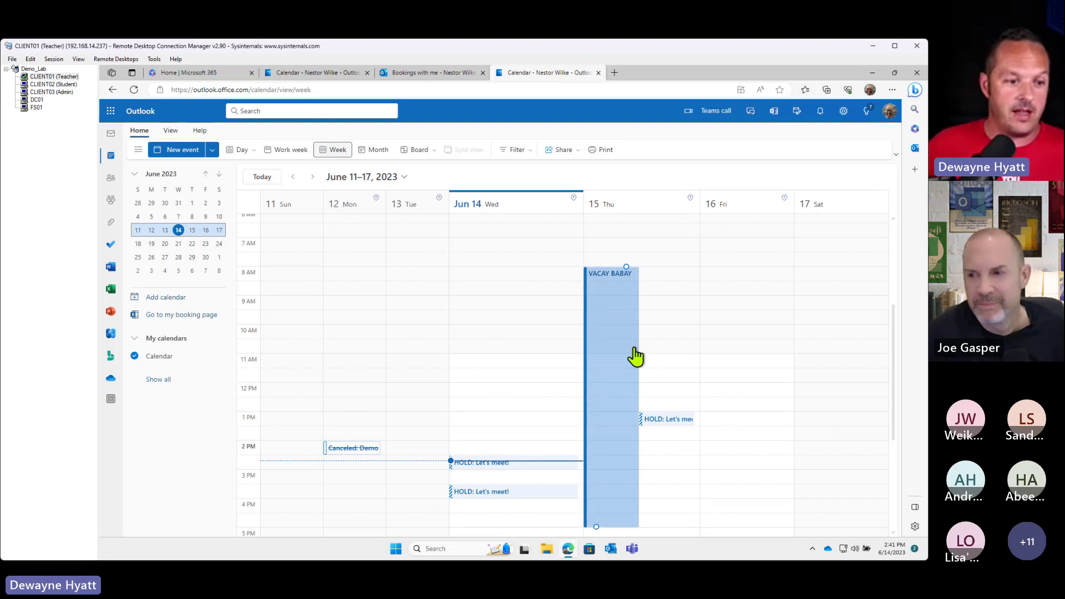
{"action": "right_click", "coordinate": [717, 336]}
{"action": "left_click", "coordinate": [614, 340]}
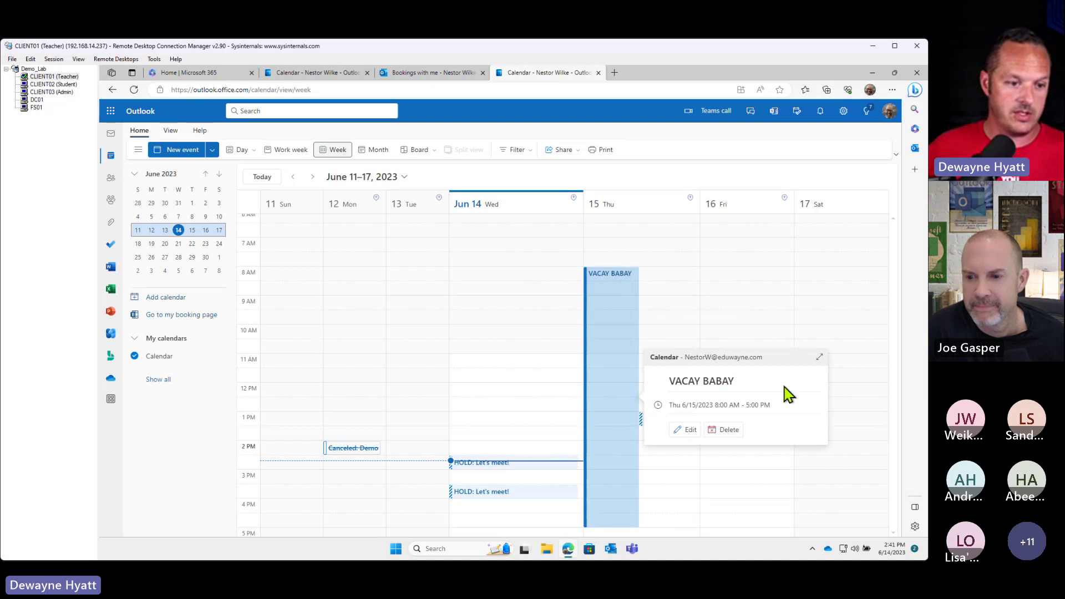
{"action": "left_click", "coordinate": [616, 348]}
{"action": "mouse_move", "coordinate": [618, 349]}
{"action": "left_mouse_down"}
{"action": "mouse_move", "coordinate": [738, 352]}
{"action": "mouse_move", "coordinate": [633, 355]}
{"action": "left_mouse_up"}
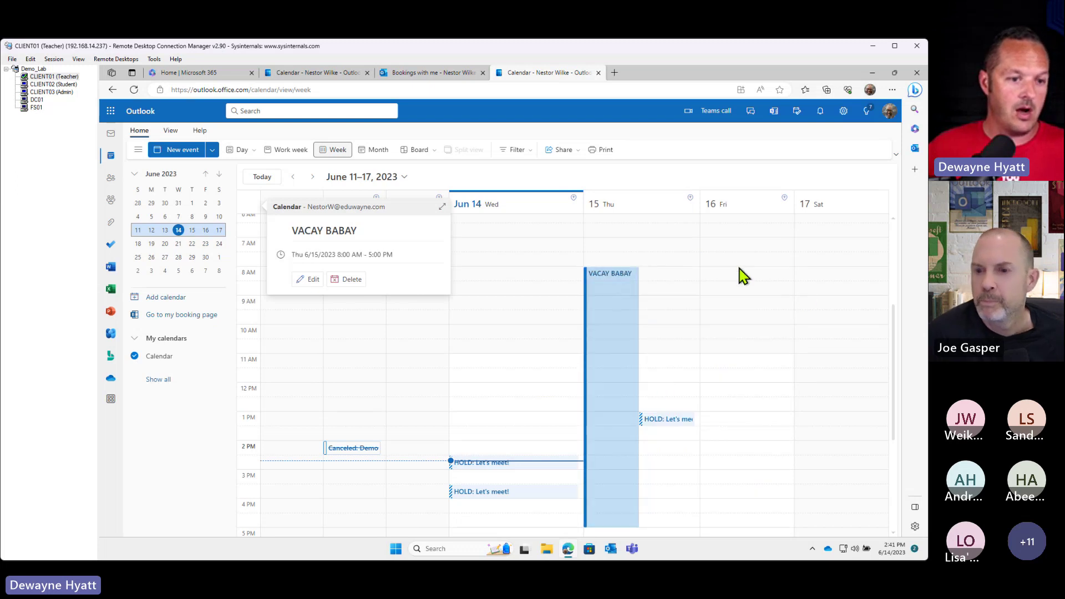
{"action": "left_click", "coordinate": [732, 286]}
Save a 'VACAY' event on Friday, June 16, 8:00 AM–5:00 PM, then open VACAY BABAY in full.
{"action": "left_click_drag", "start_coordinate": [733, 285], "coordinate": [757, 521]}
{"action": "type", "text": "VACAY"}
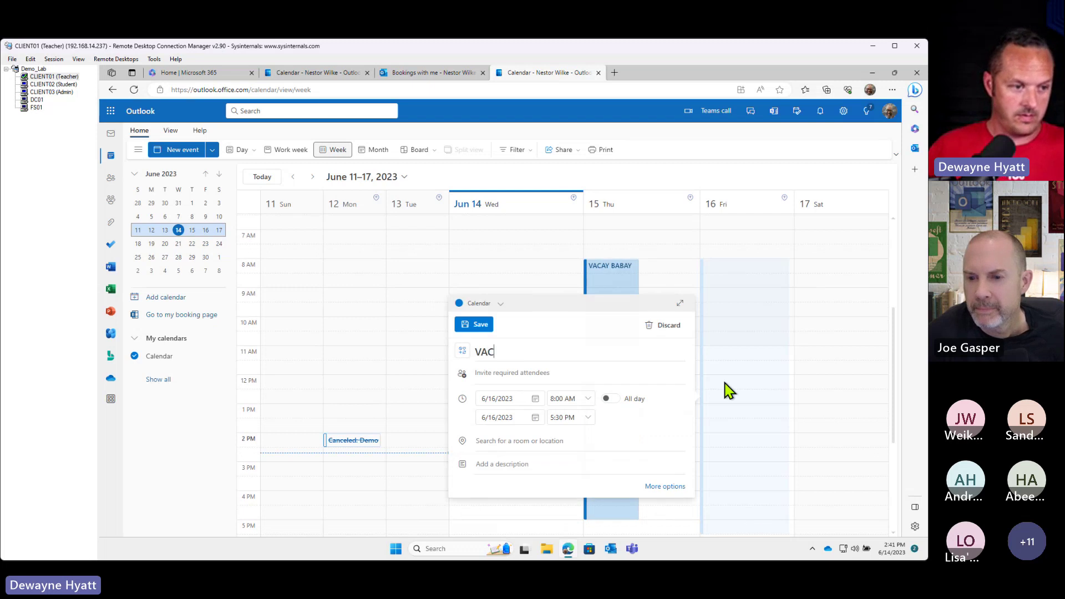
{"action": "left_click", "coordinate": [587, 420]}
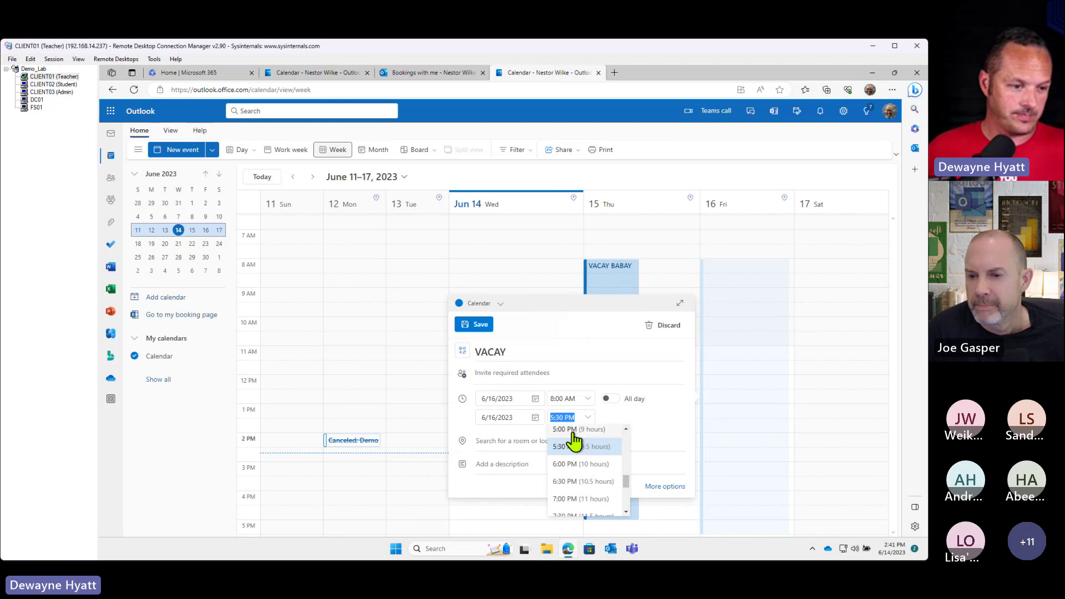
{"action": "left_click", "coordinate": [572, 430]}
{"action": "left_click", "coordinate": [477, 325]}
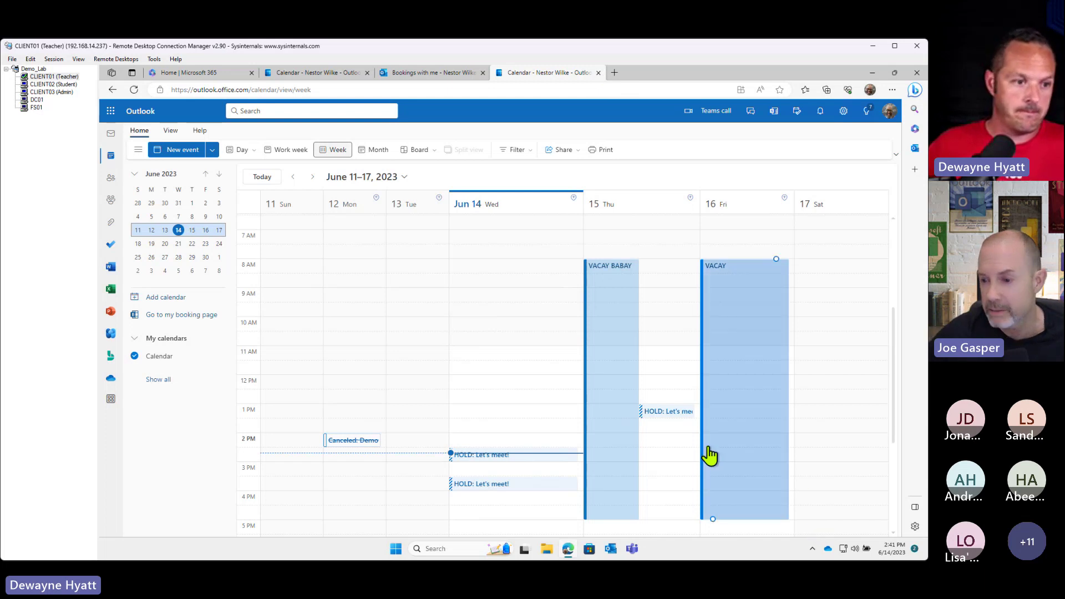
{"action": "left_click", "coordinate": [618, 379]}
{"action": "left_click", "coordinate": [810, 356]}
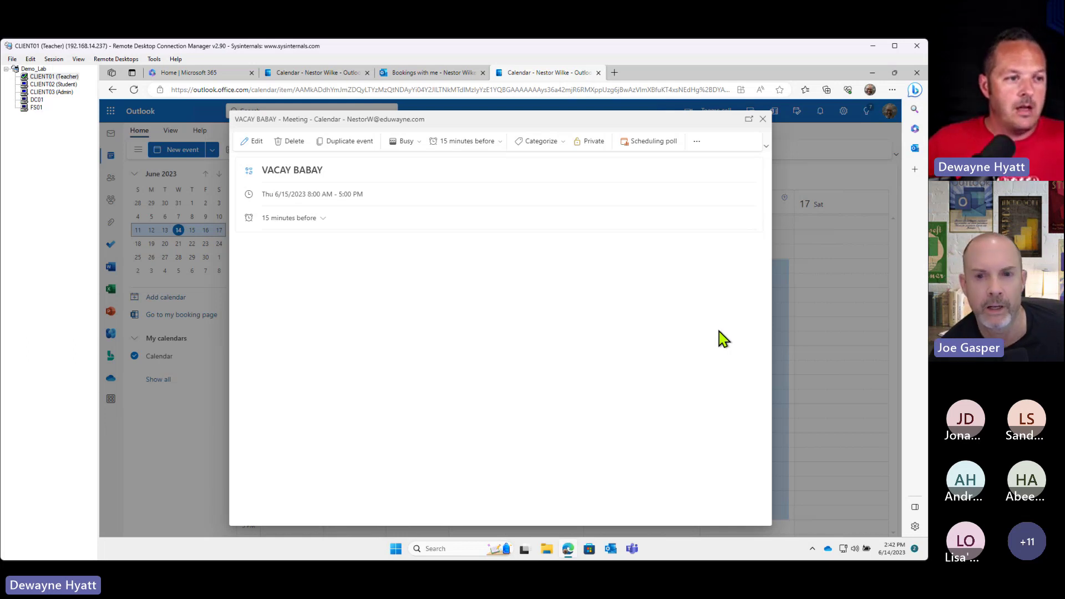
Look over VACAY BABAY's show-as options without changing them, then close the event.
{"action": "left_click", "coordinate": [422, 142]}
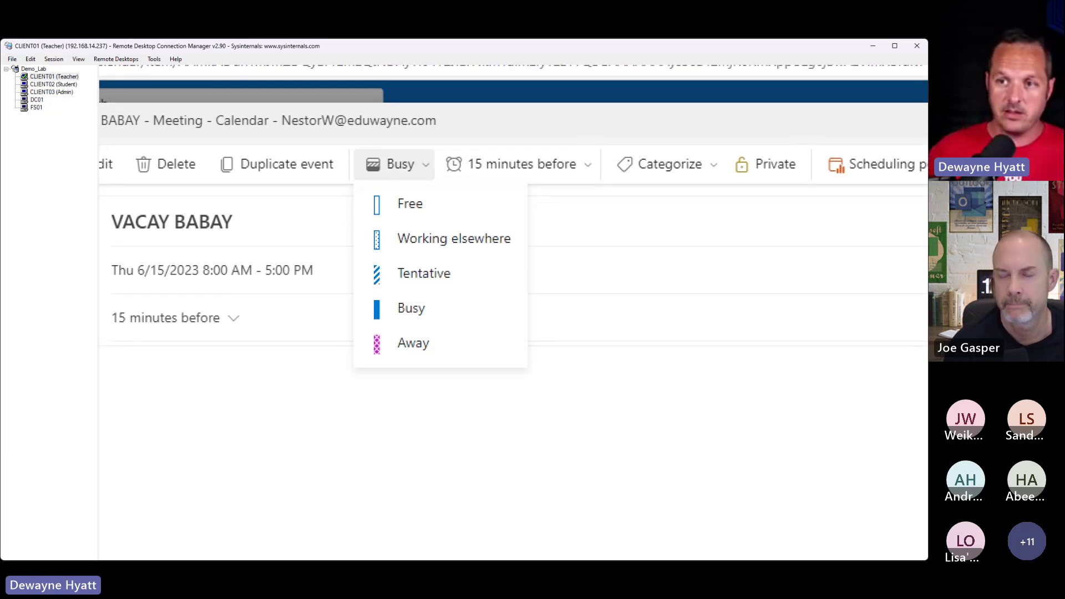
{"action": "key", "text": "Escape"}
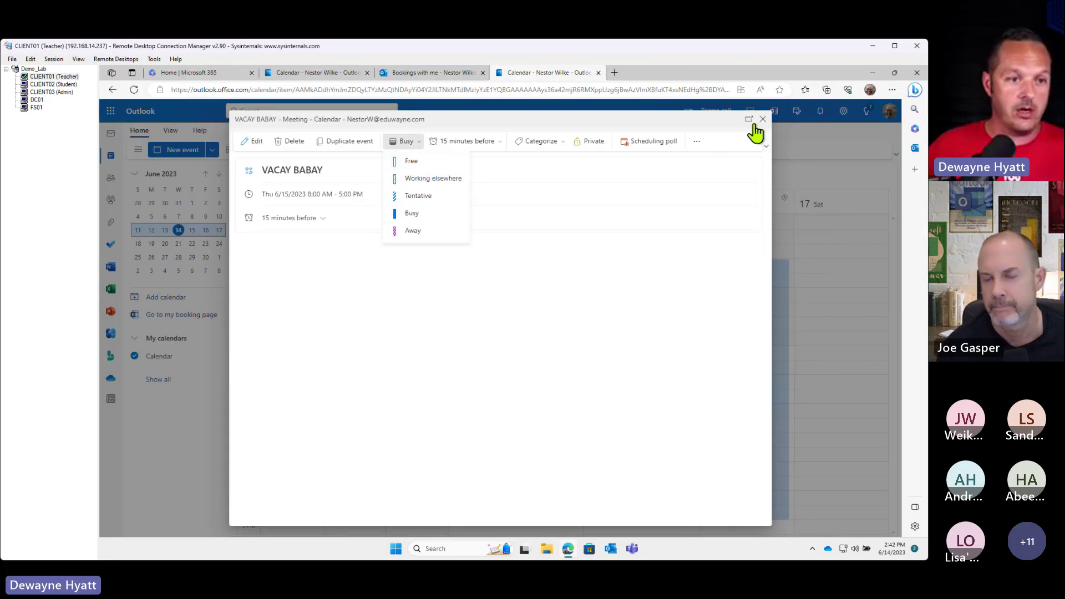
{"action": "left_click", "coordinate": [763, 119]}
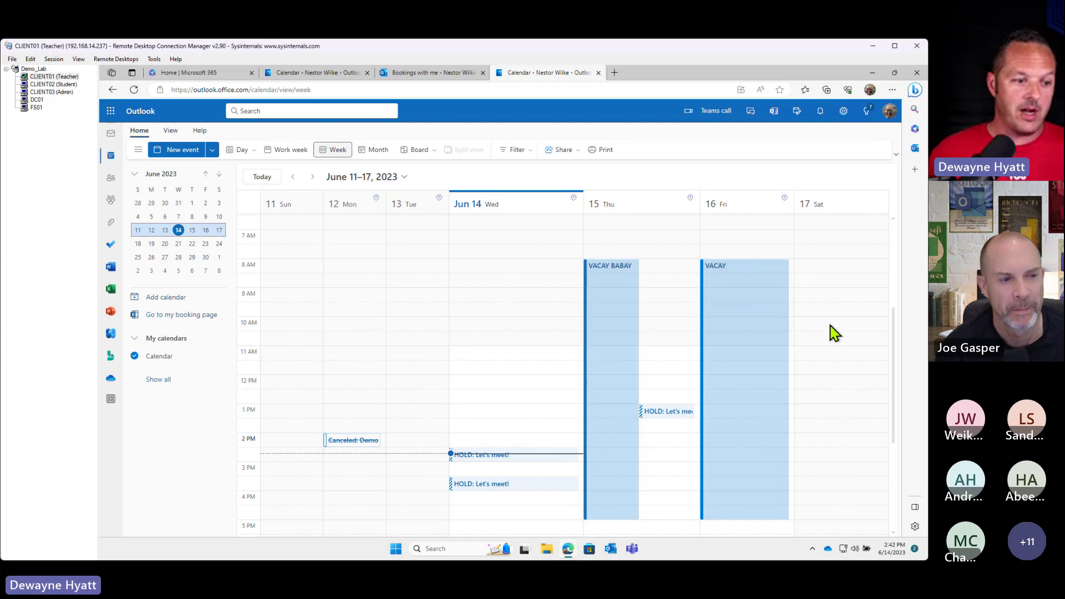
{"action": "left_click", "coordinate": [611, 391]}
{"action": "left_click", "coordinate": [558, 405]}
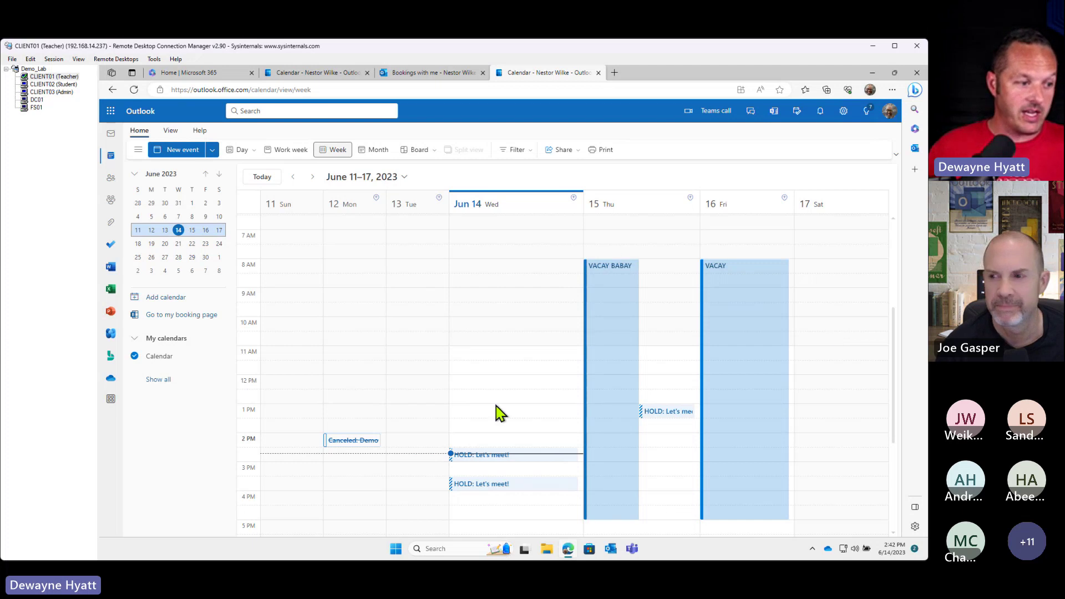
{"action": "left_click", "coordinate": [508, 312]}
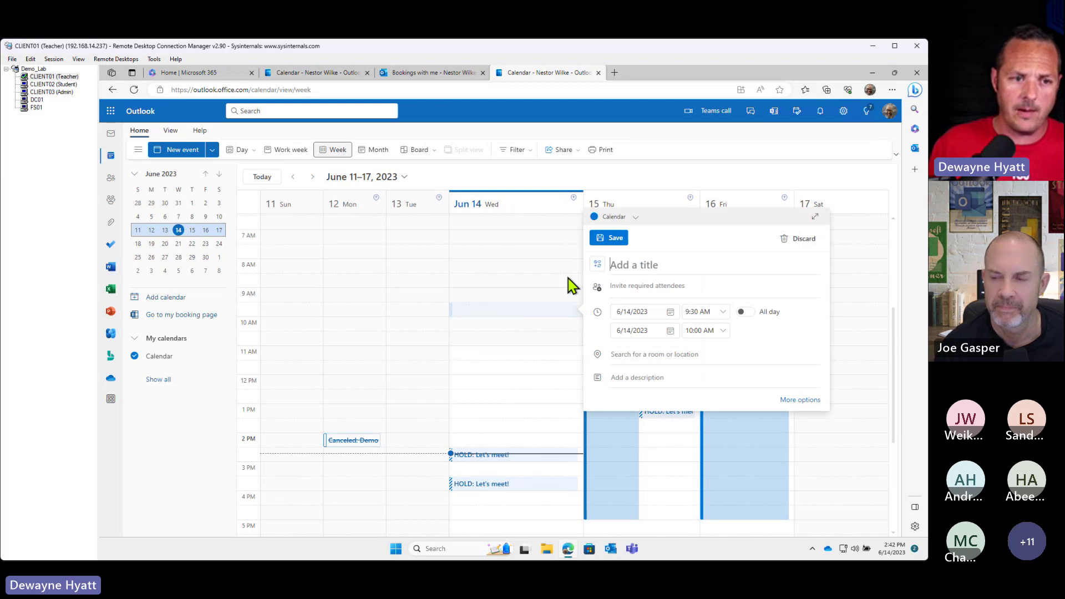
{"action": "left_click", "coordinate": [799, 239]}
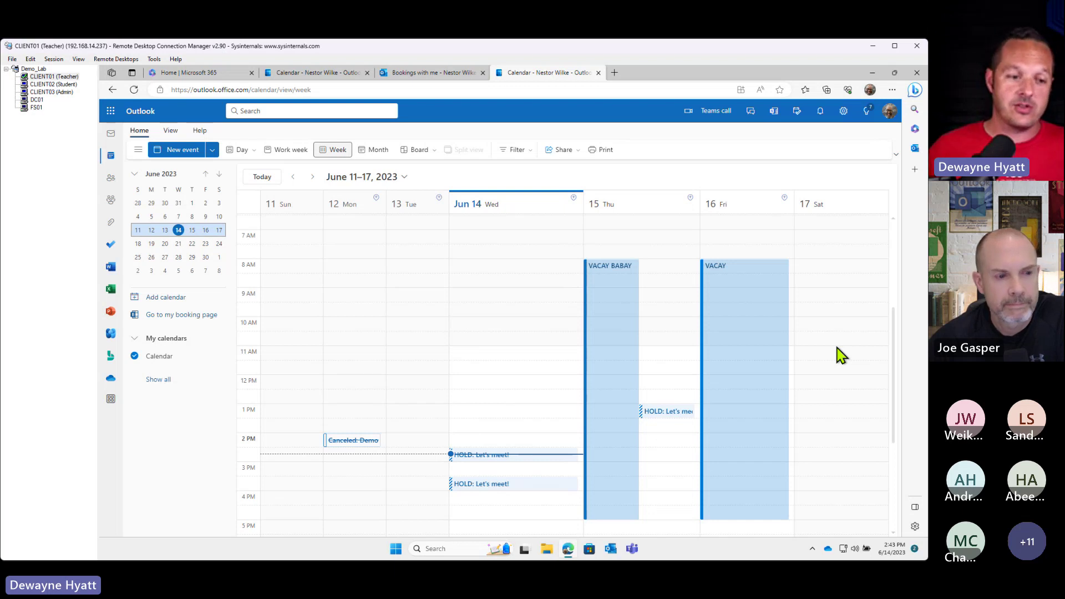
Change the Thursday VACAY BABAY event's show-as status from Busy to Free and close it.
{"action": "left_click", "coordinate": [620, 309]}
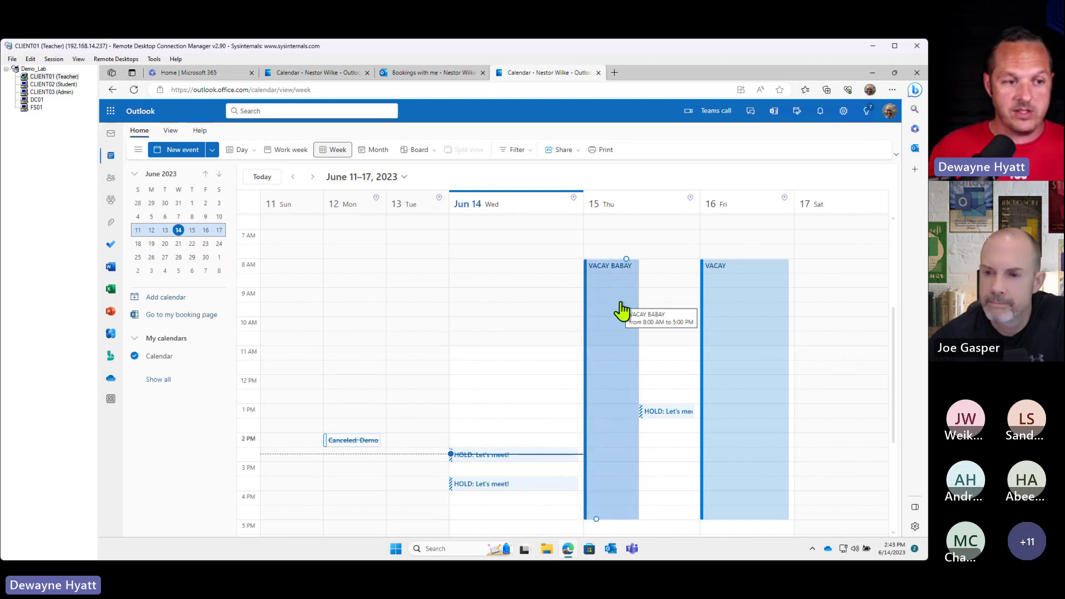
{"action": "left_click", "coordinate": [619, 310]}
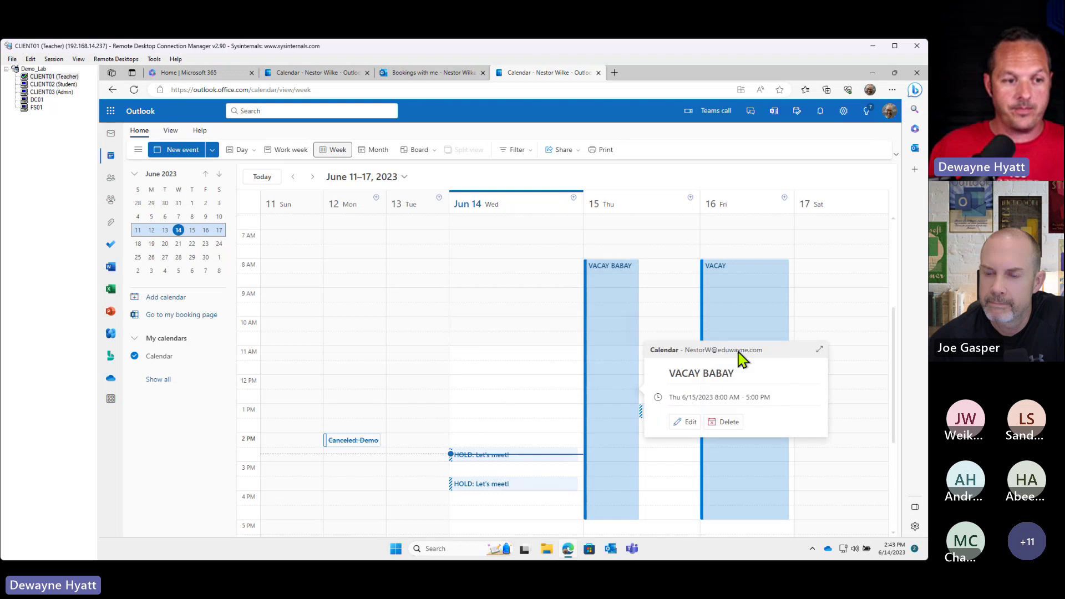
{"action": "left_click", "coordinate": [819, 349]}
{"action": "left_click", "coordinate": [405, 141]}
{"action": "left_click", "coordinate": [532, 272]}
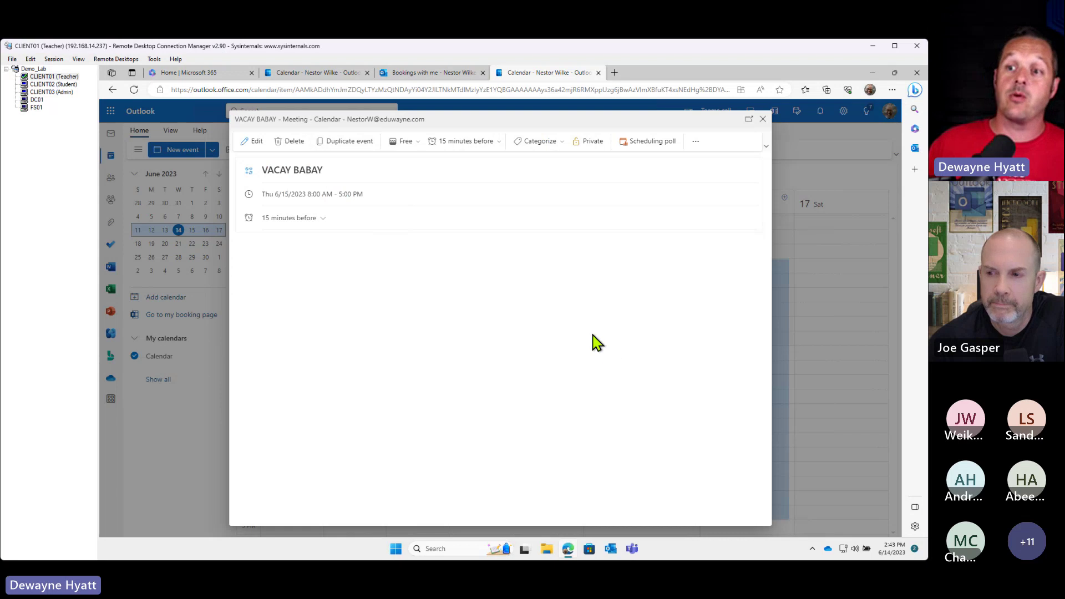
{"action": "left_click", "coordinate": [763, 119]}
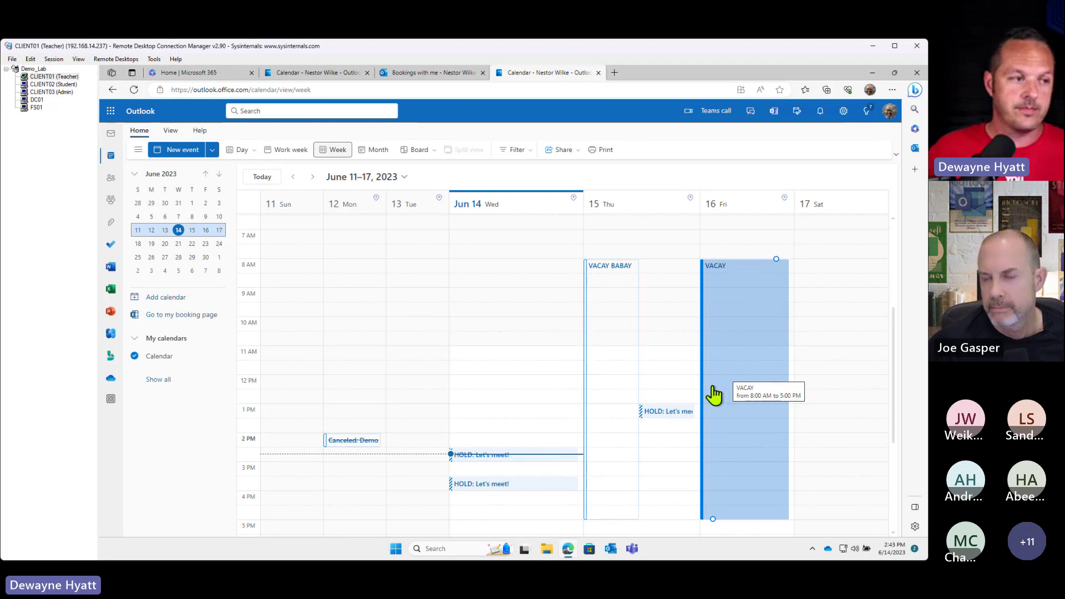
Save the consultation meeting type, copy the booking page link via Share, and open an Edge InPrivate window.
{"action": "left_click", "coordinate": [441, 78]}
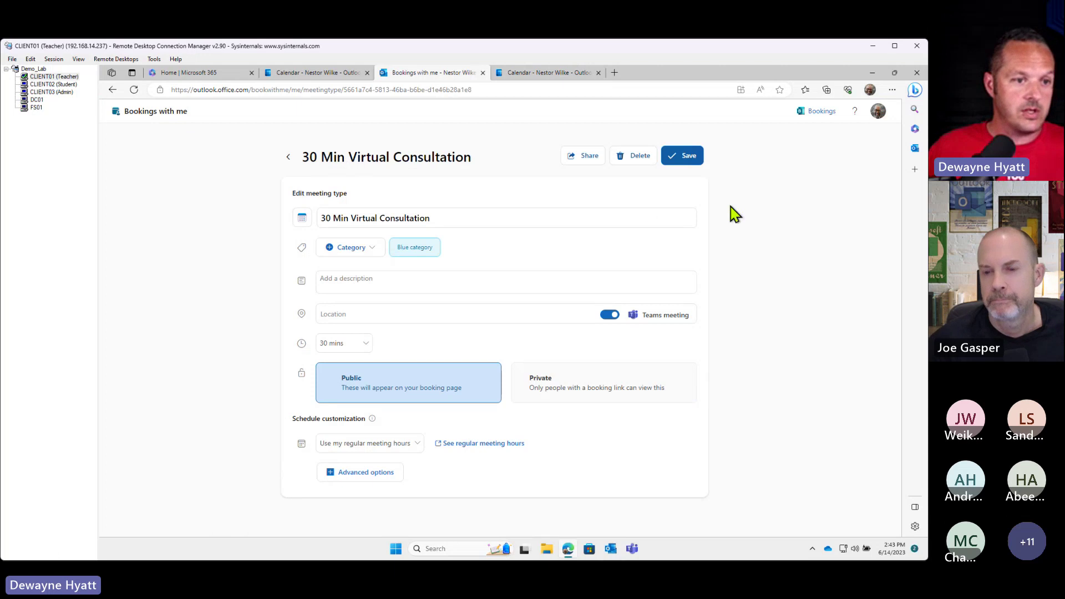
{"action": "left_click", "coordinate": [690, 158]}
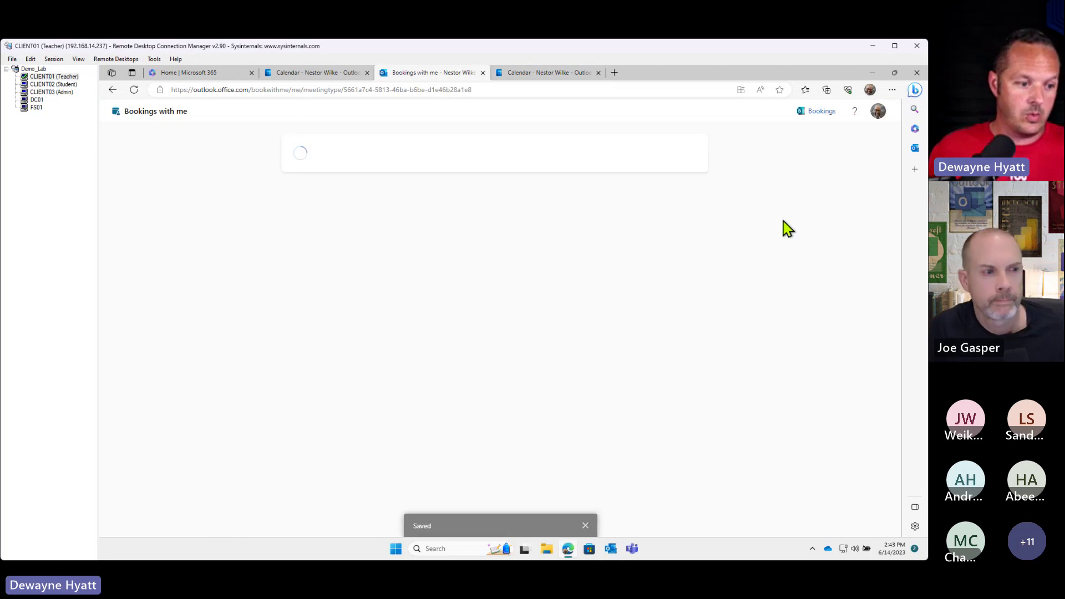
{"action": "left_click", "coordinate": [692, 263]}
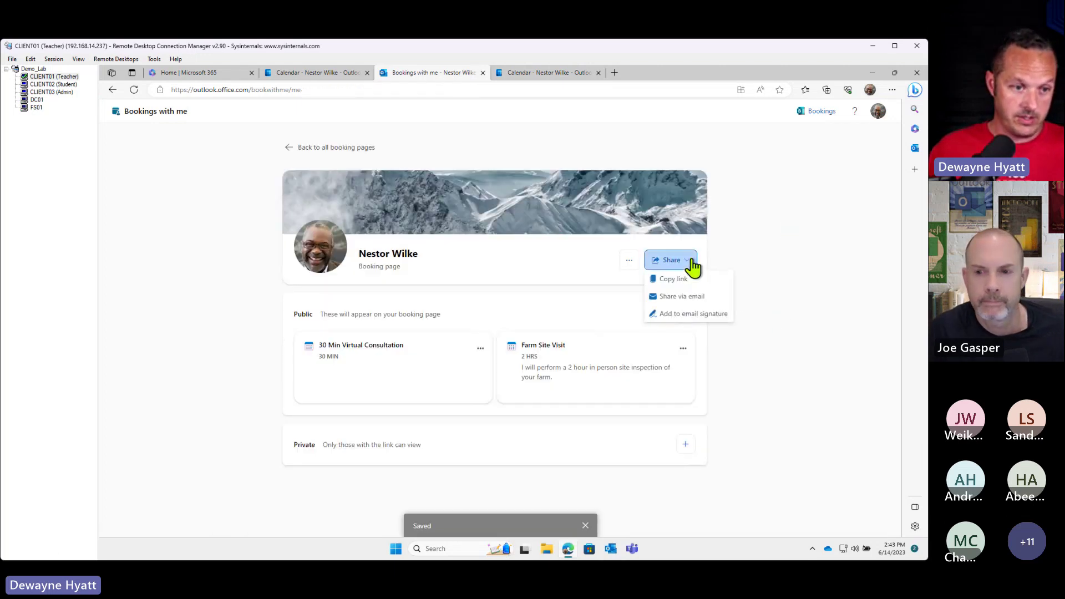
{"action": "left_click", "coordinate": [696, 280]}
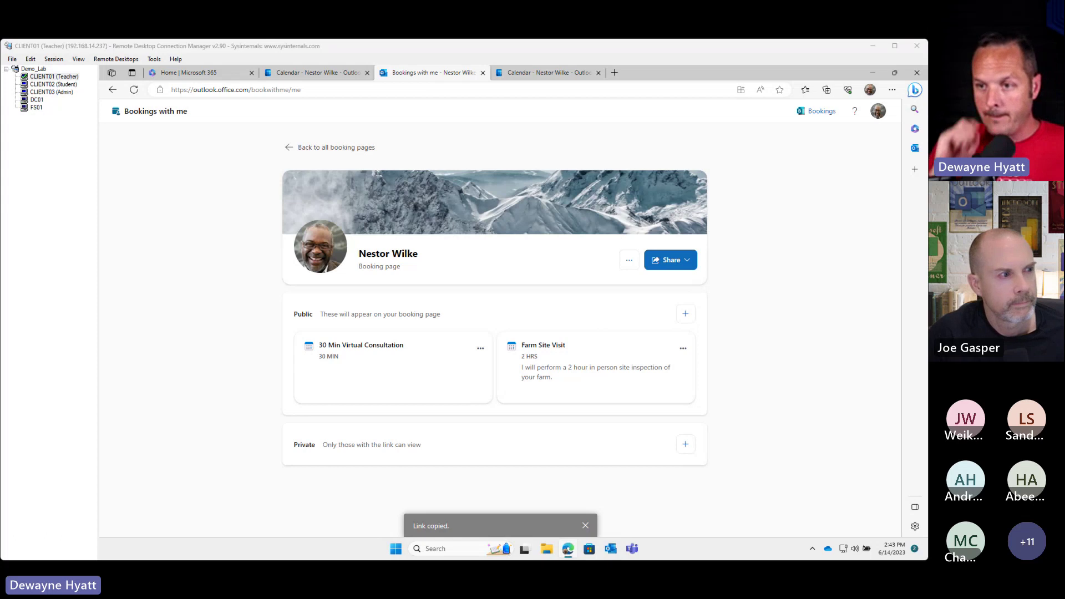
{"action": "left_click", "coordinate": [892, 90]}
{"action": "left_click", "coordinate": [813, 137]}
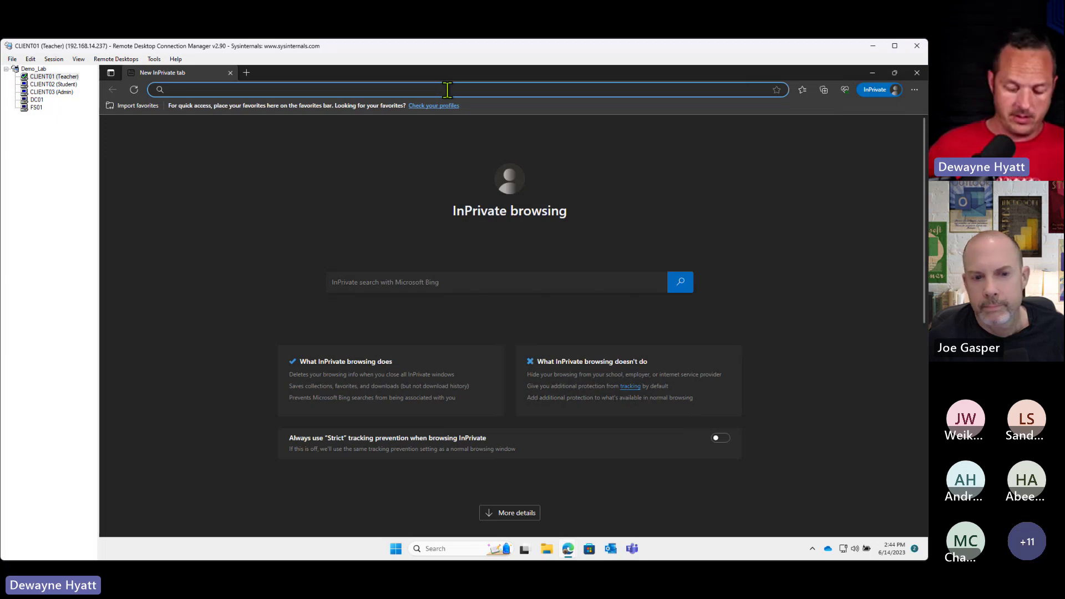
Load the copied public booking page link in the InPrivate window.
{"action": "key", "text": "ctrl+v"}
{"action": "key", "text": "Return"}
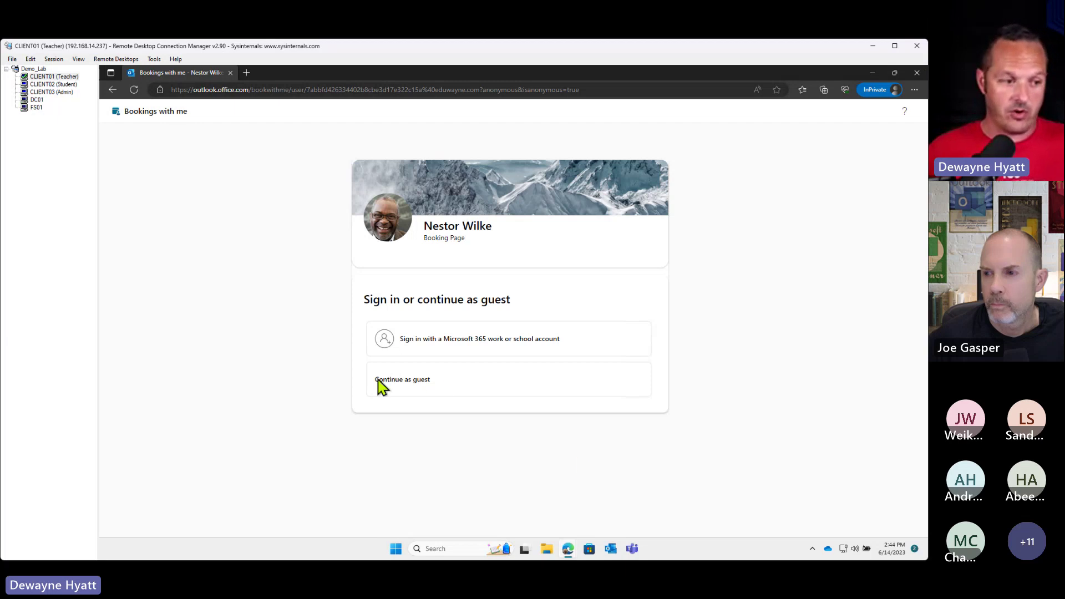
Continue as a guest and show Farm Site Visit slots from Tuesday, June 20.
{"action": "left_click", "coordinate": [426, 388]}
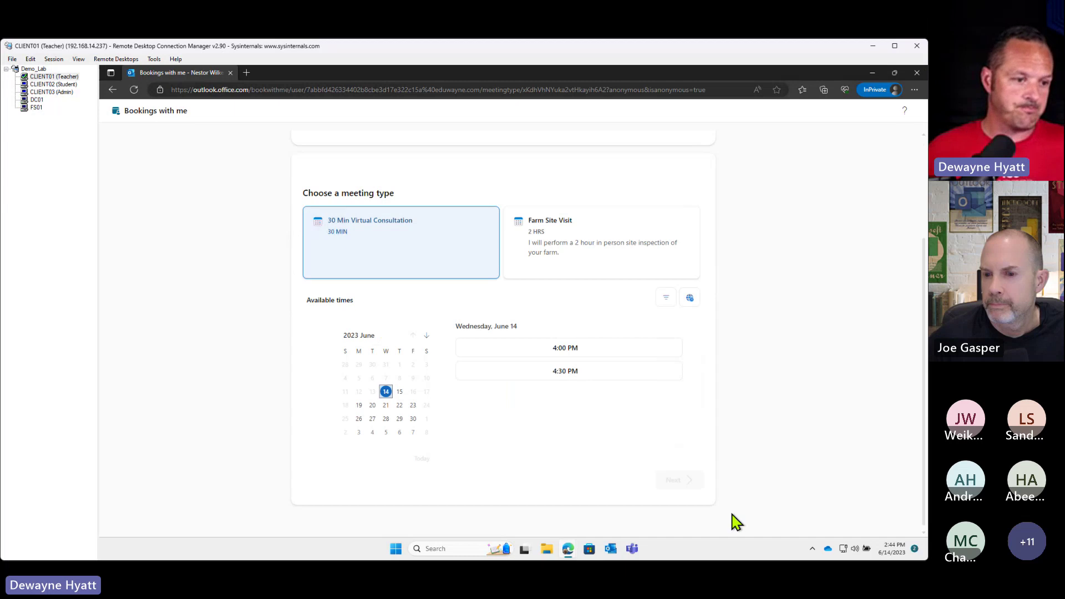
{"action": "scroll", "coordinate": [780, 384], "scroll_direction": "up", "scroll_amount": 2}
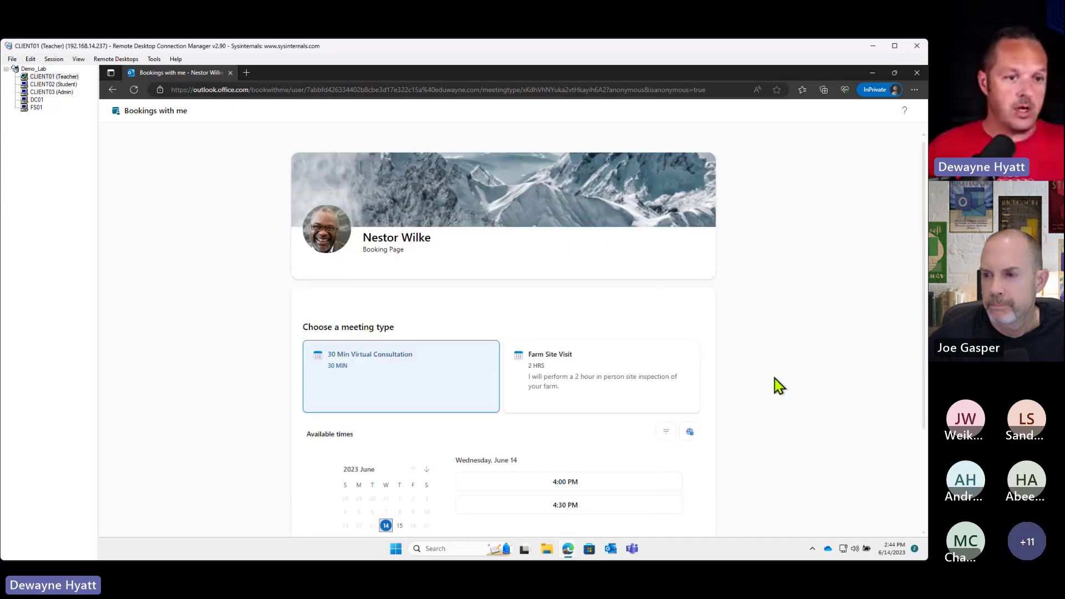
{"action": "scroll", "coordinate": [780, 384], "scroll_direction": "down", "scroll_amount": 1}
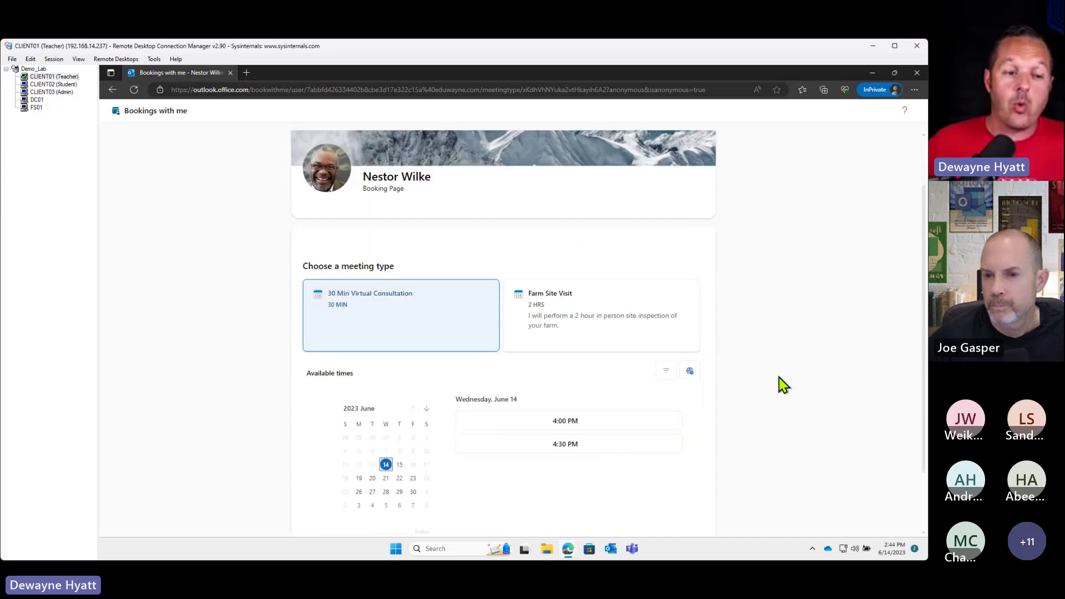
{"action": "scroll", "coordinate": [765, 389], "scroll_direction": "down", "scroll_amount": 1}
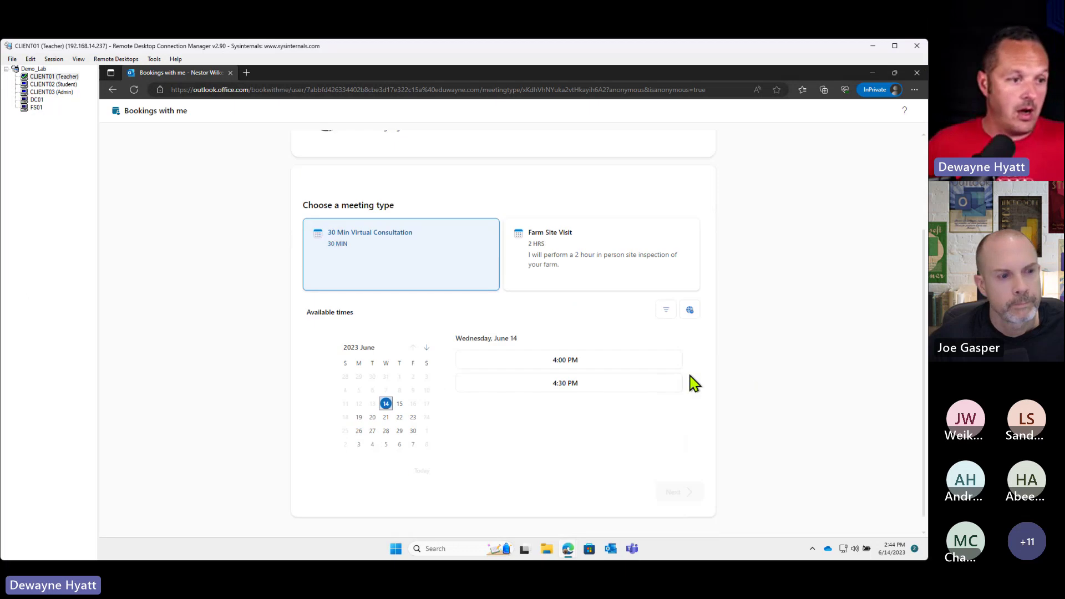
{"action": "left_click", "coordinate": [592, 263]}
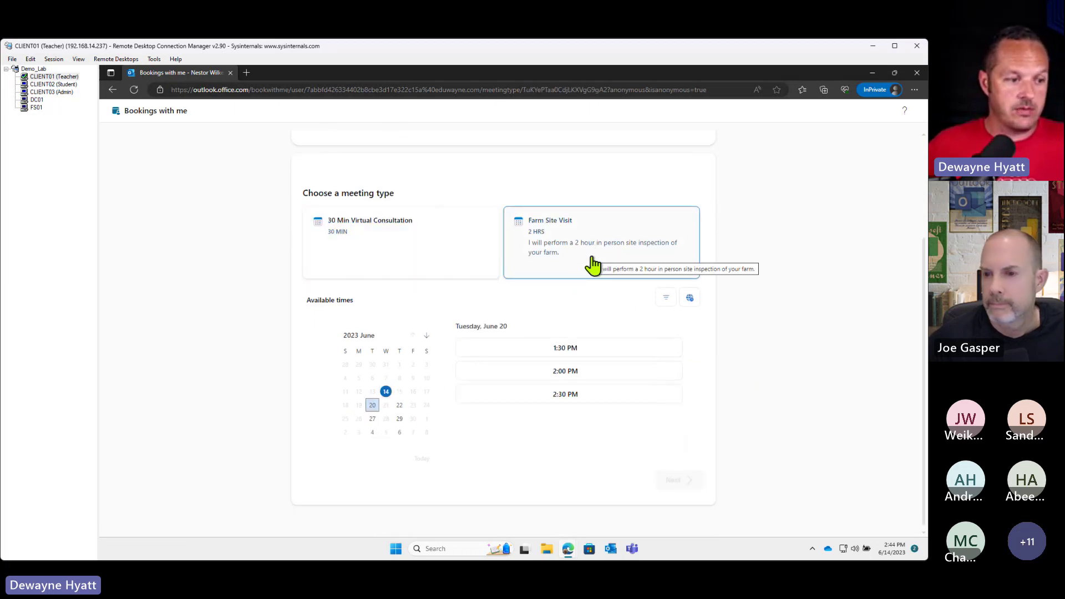
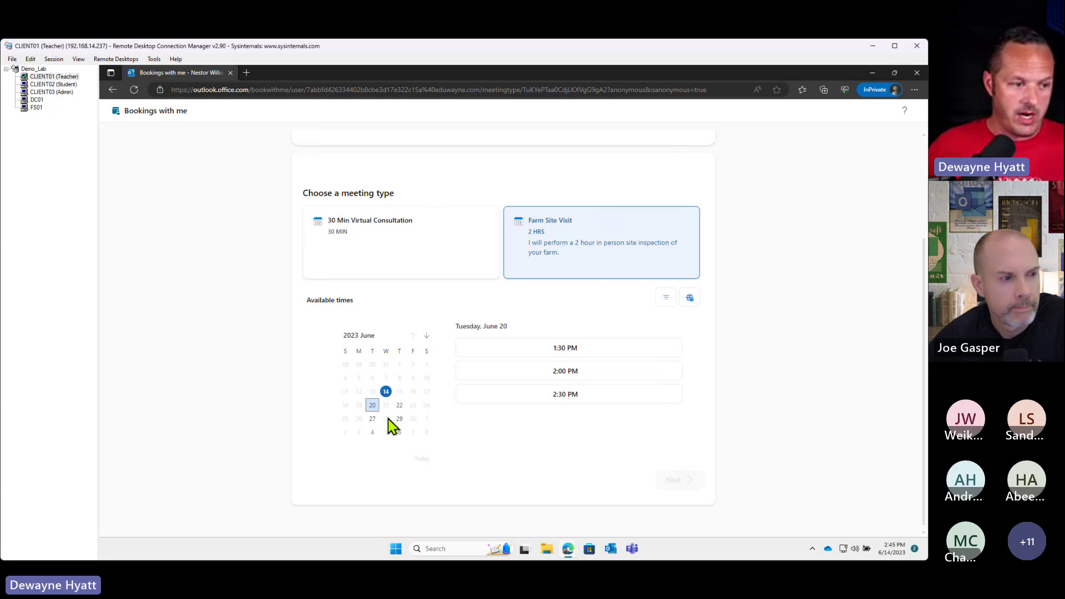
View Farm Site Visit availability for July 6, then switch to the 30 Min Virtual Consultation type.
{"action": "scroll", "coordinate": [377, 436], "scroll_direction": "down", "scroll_amount": 1}
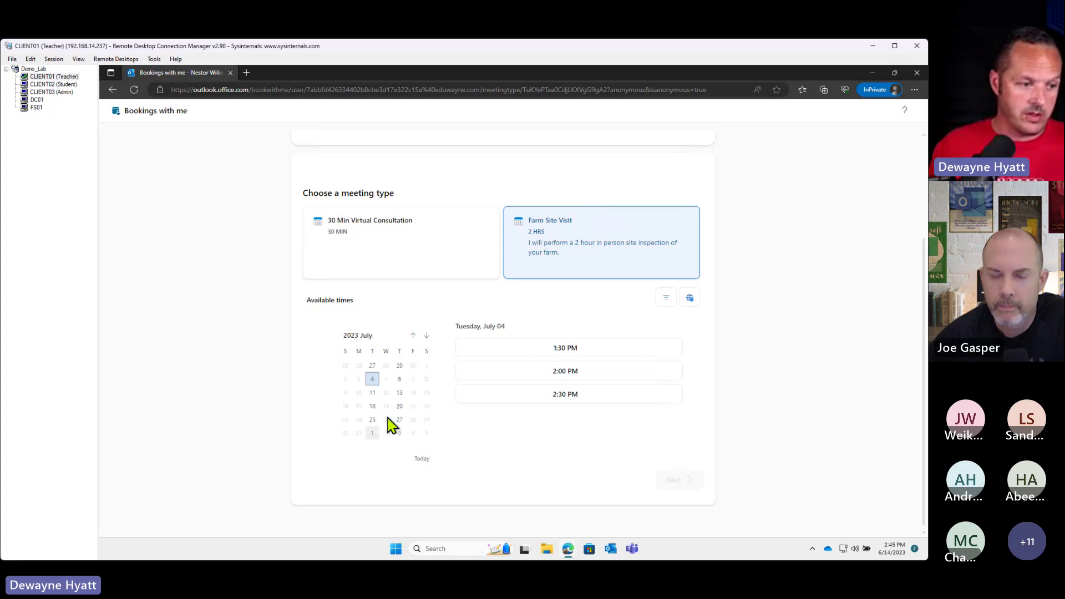
{"action": "left_click", "coordinate": [399, 380]}
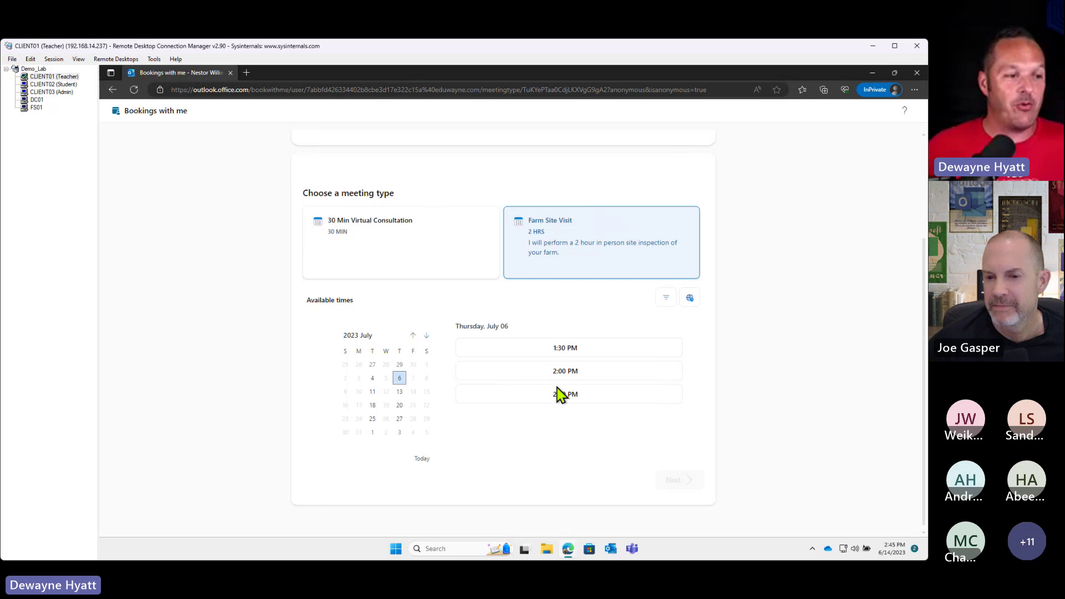
{"action": "left_click", "coordinate": [389, 228]}
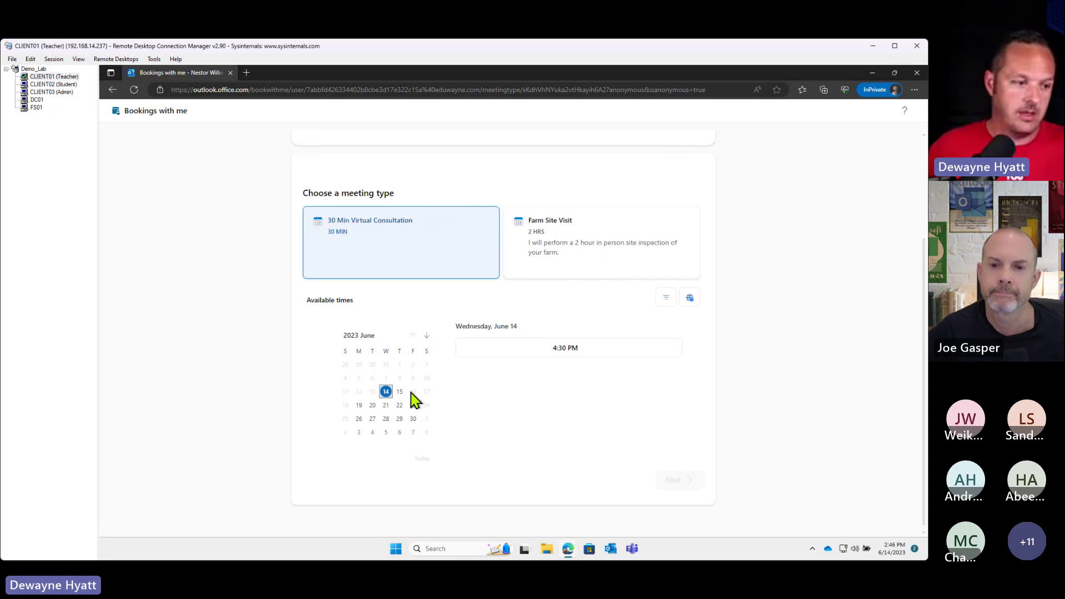
Pick Thursday, June 15 for the consultation, browse its time slots, and choose 2:00 PM.
{"action": "left_click", "coordinate": [400, 393]}
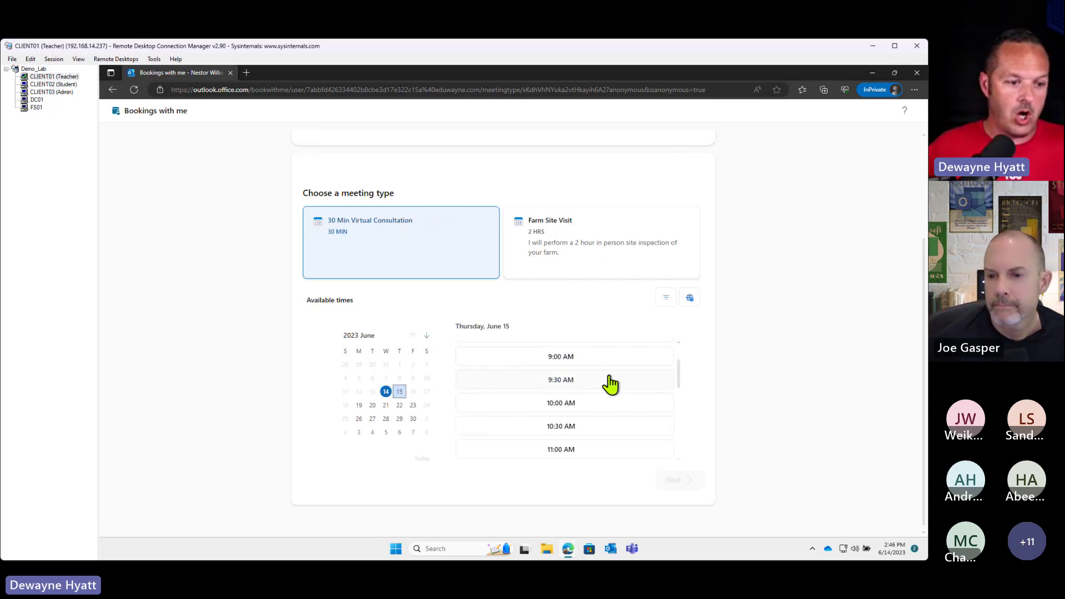
{"action": "scroll", "coordinate": [611, 384], "scroll_direction": "down", "scroll_amount": 5}
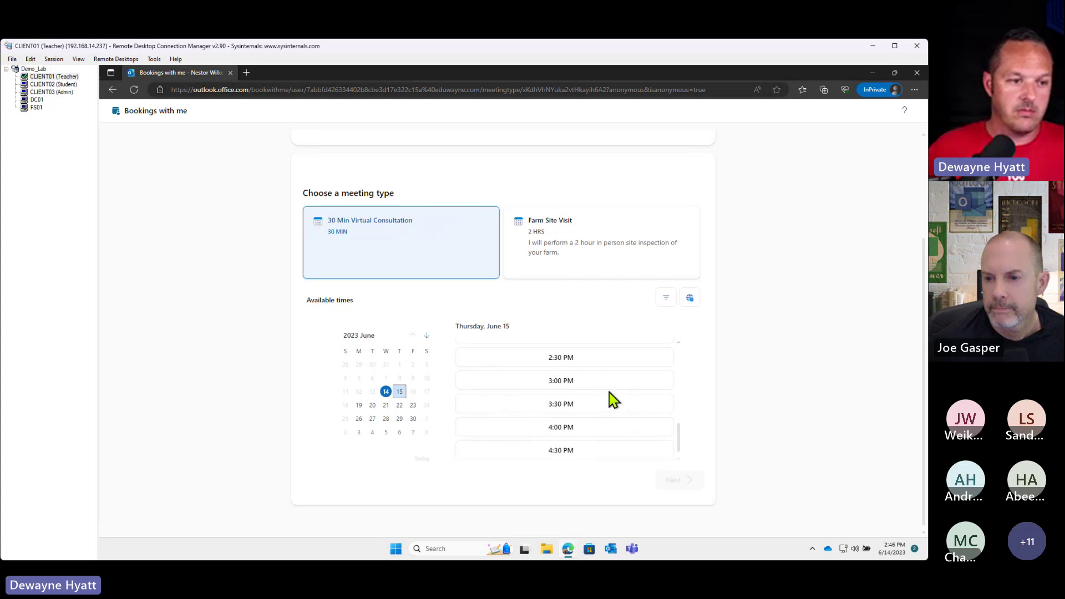
{"action": "scroll", "coordinate": [610, 394], "scroll_direction": "up", "scroll_amount": 5}
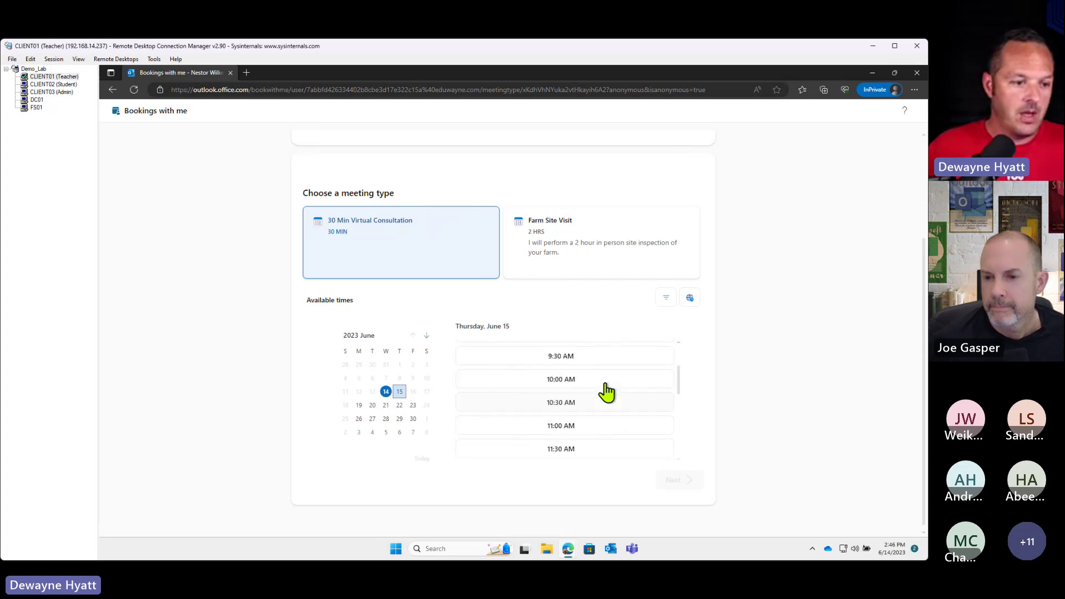
{"action": "scroll", "coordinate": [607, 392], "scroll_direction": "up", "scroll_amount": 2}
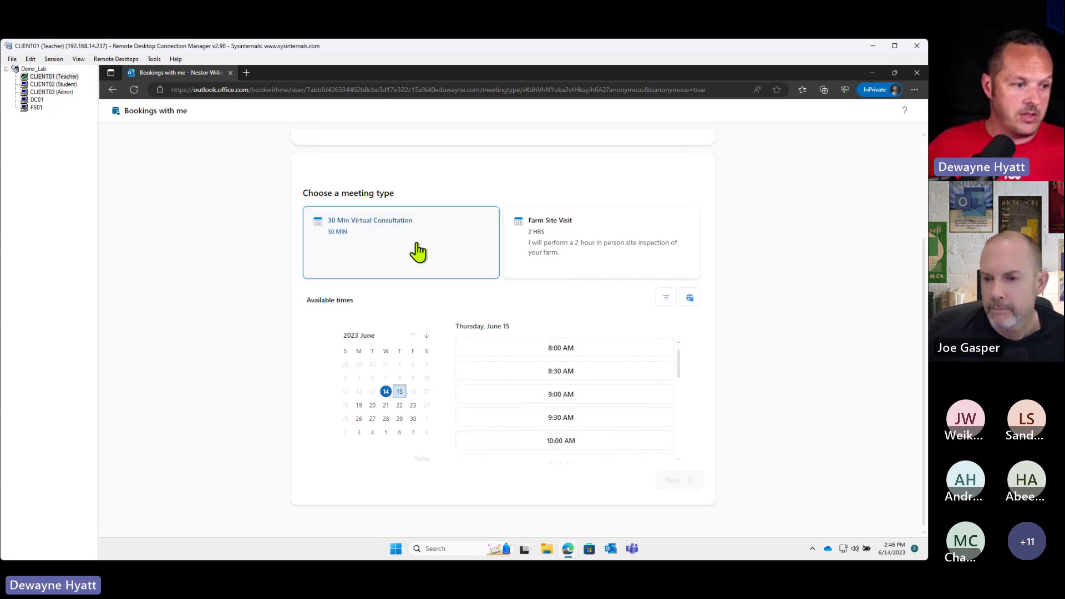
{"action": "scroll", "coordinate": [630, 396], "scroll_direction": "down", "scroll_amount": 2}
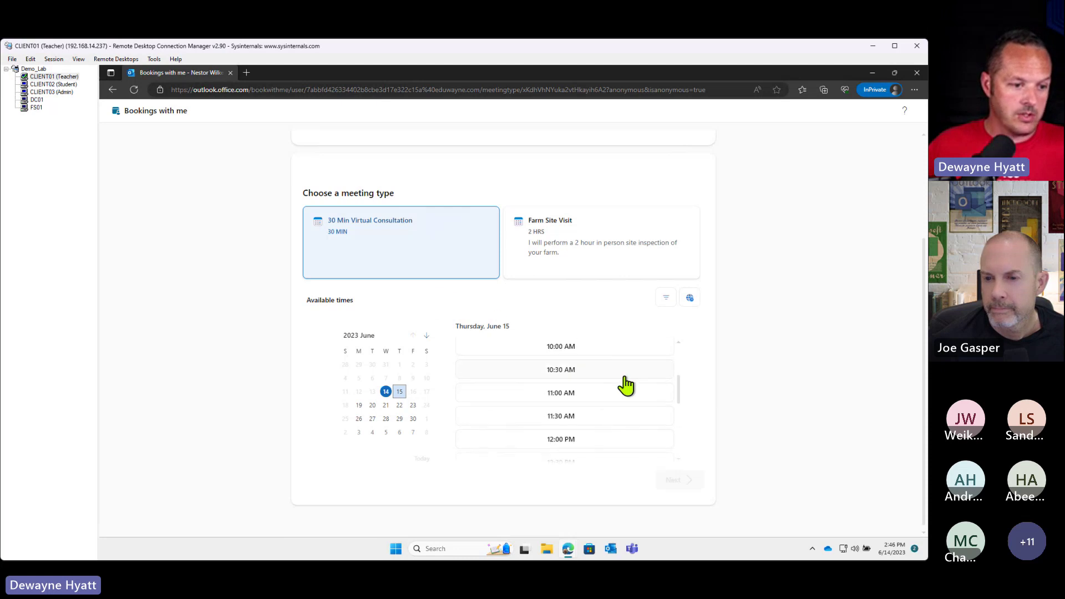
{"action": "scroll", "coordinate": [626, 387], "scroll_direction": "down", "scroll_amount": 2}
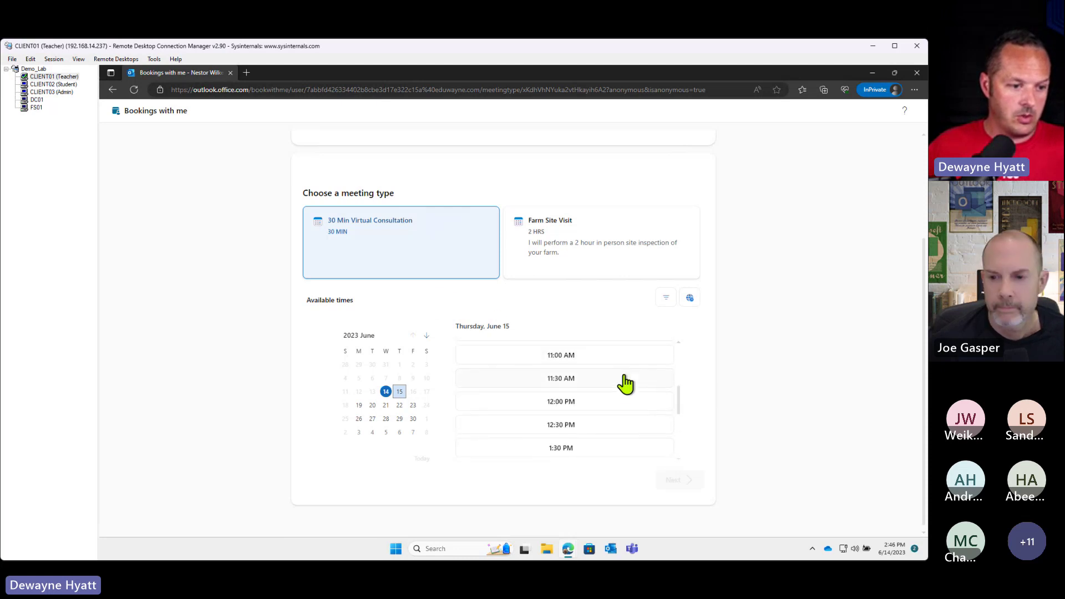
{"action": "scroll", "coordinate": [626, 383], "scroll_direction": "down", "scroll_amount": 1}
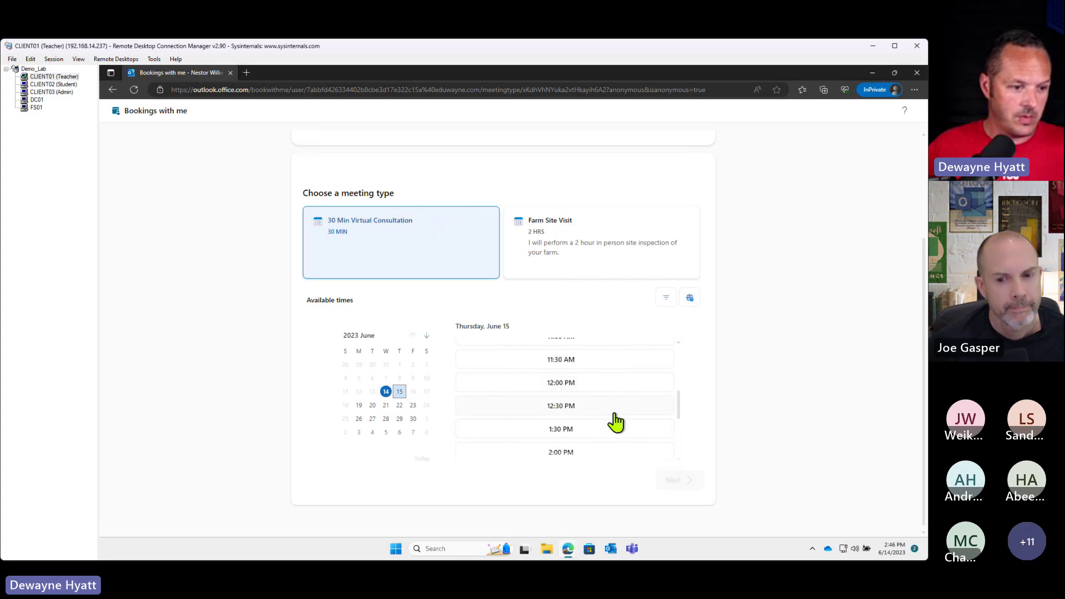
{"action": "scroll", "coordinate": [615, 430], "scroll_direction": "down", "scroll_amount": 1}
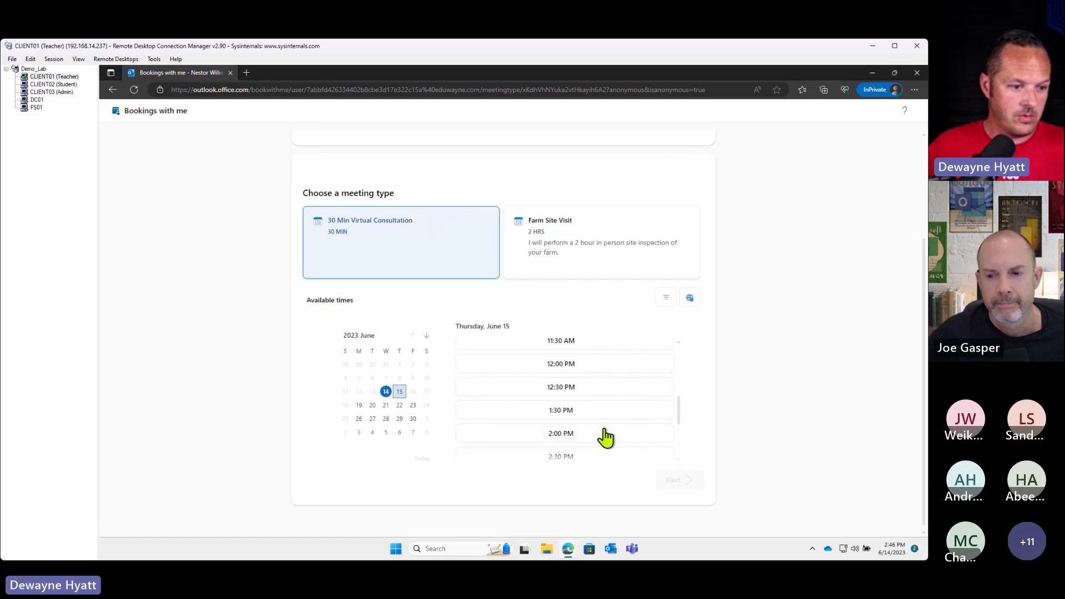
{"action": "left_click", "coordinate": [606, 438]}
Continue with the 2:00 PM slot, enter the booker's name, email and plant-help note, and request a verification code.
{"action": "left_click", "coordinate": [694, 480]}
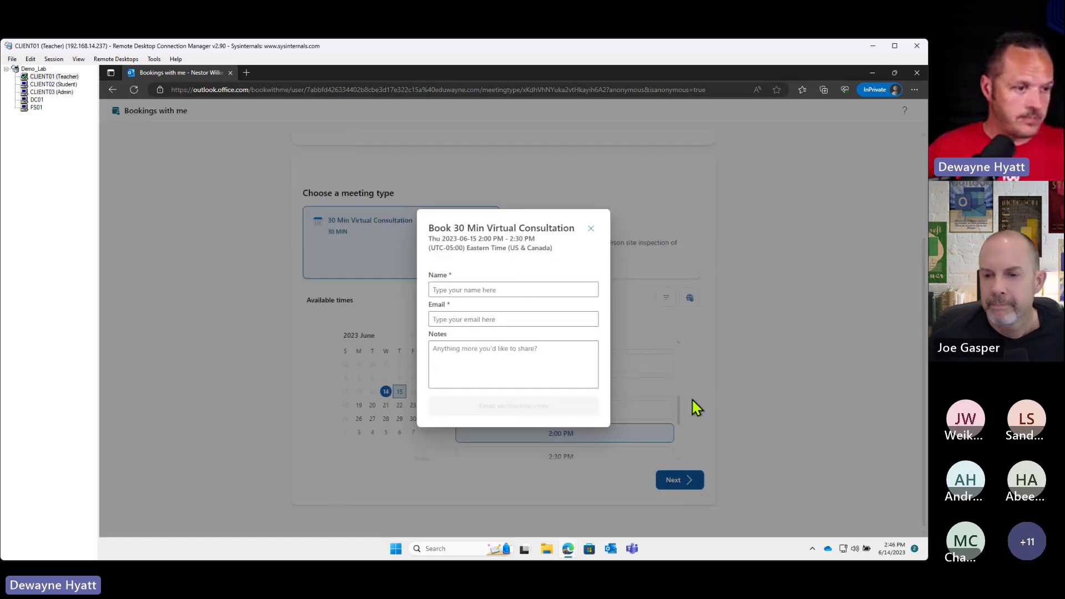
{"action": "left_click", "coordinate": [515, 290]}
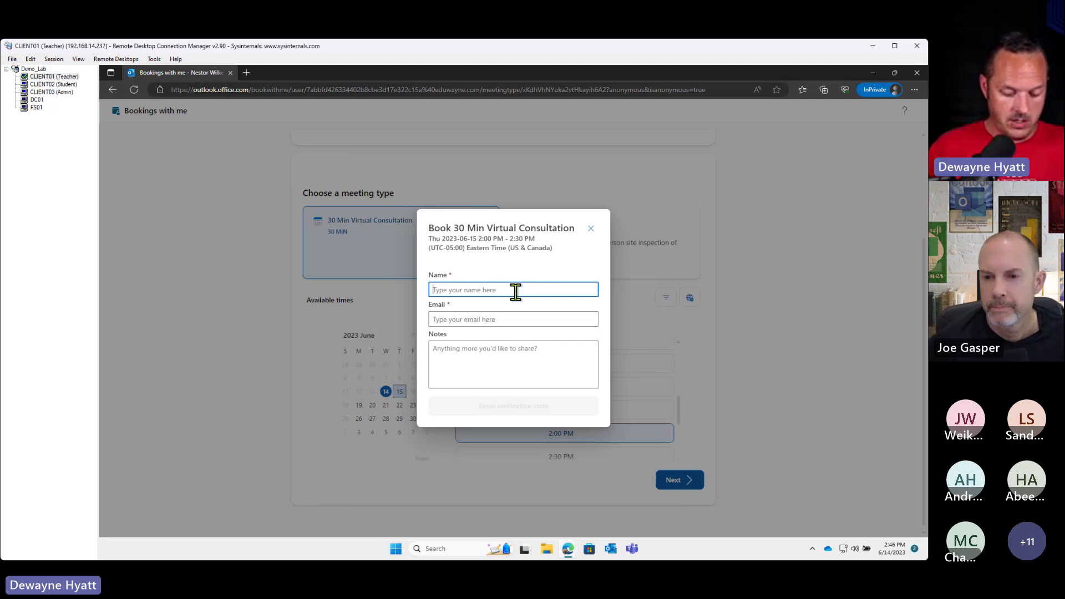
{"action": "type", "text": "Dewayne"}
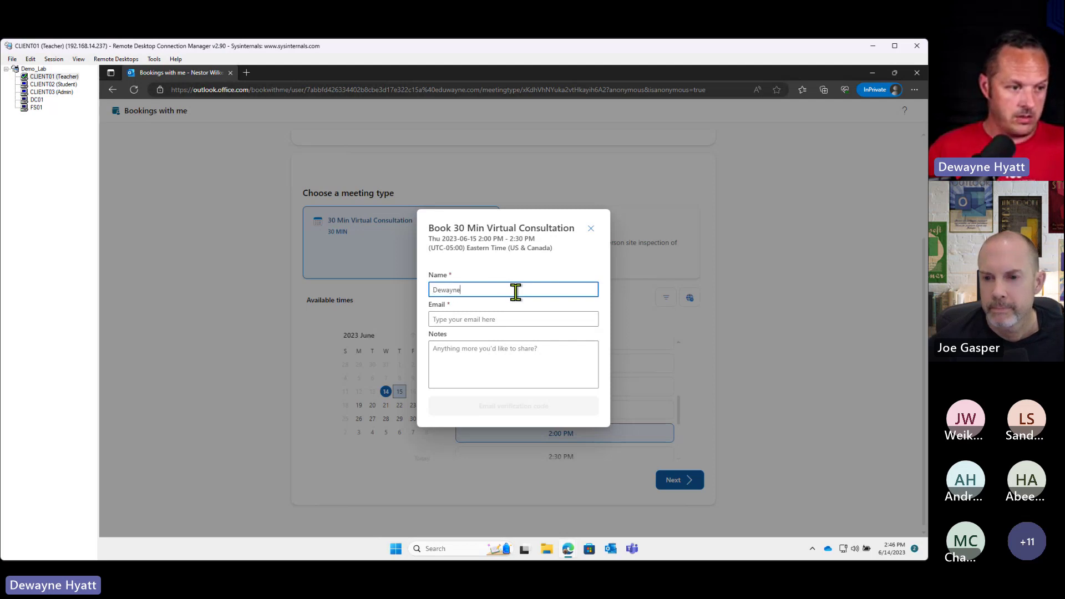
{"action": "key", "text": "Tab"}
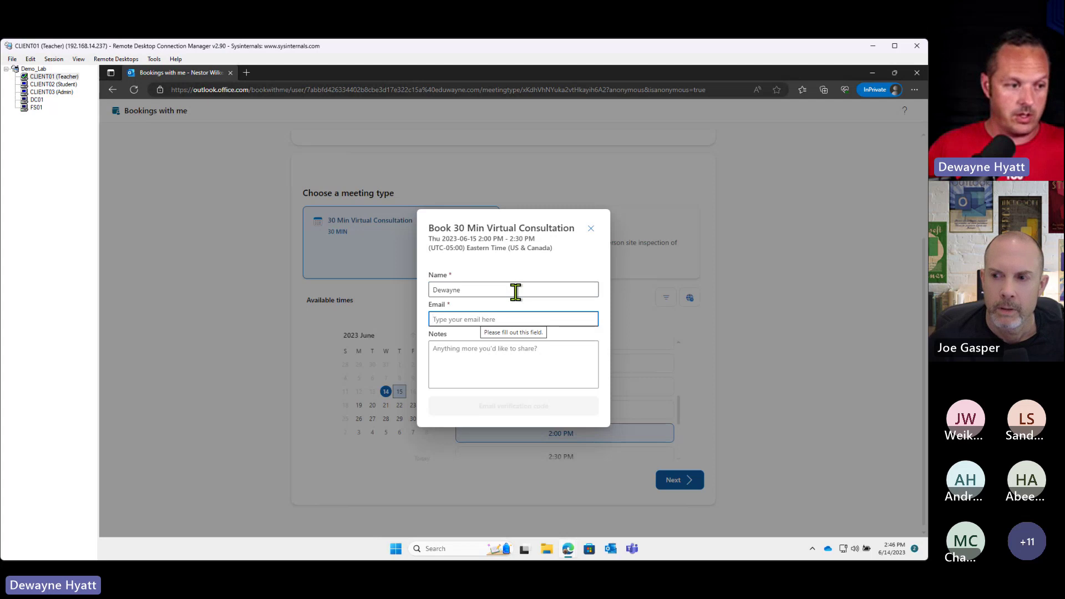
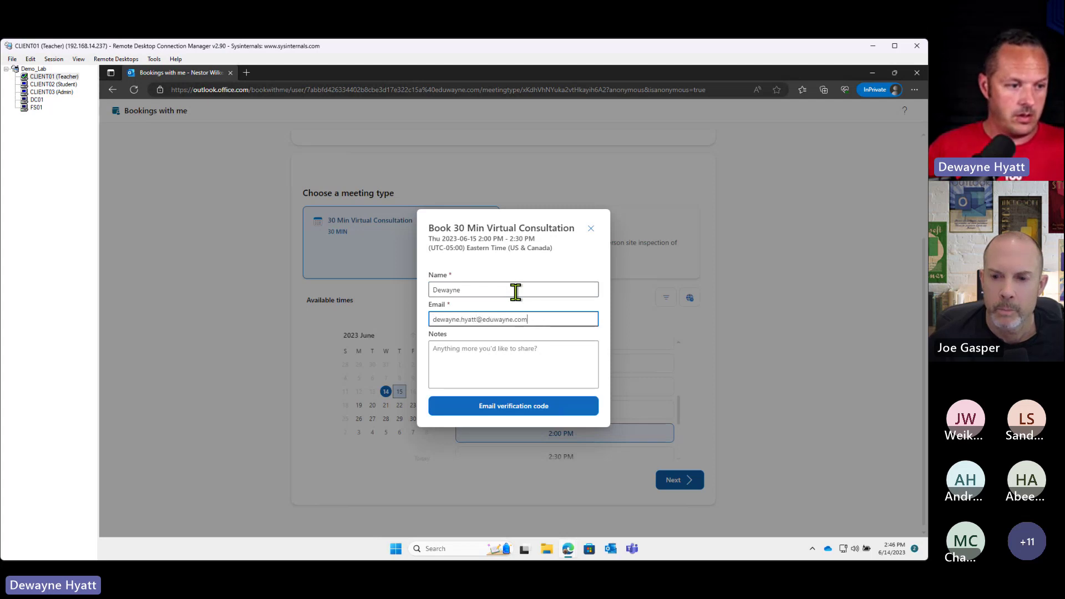
{"action": "key", "text": "Tab"}
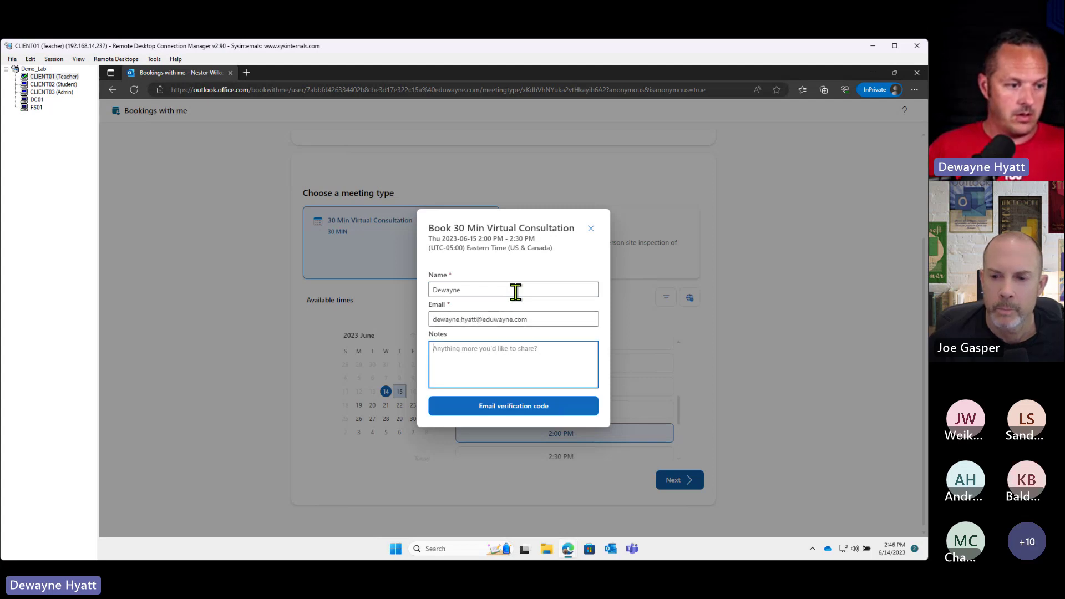
{"action": "type", "text": "I"}
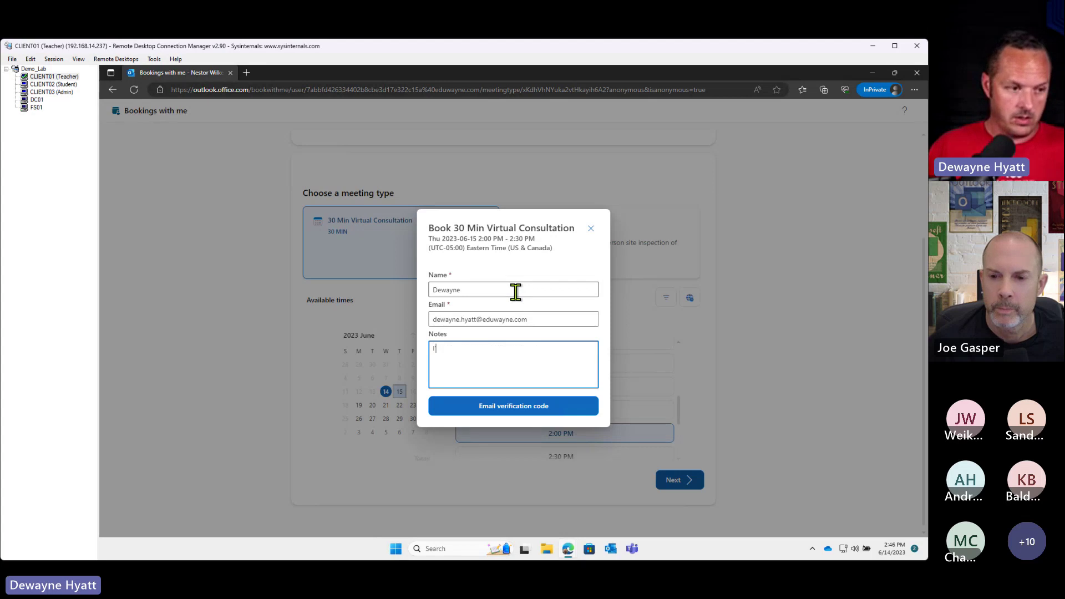
{"action": "type", "text": "'d like help with my plants plz"}
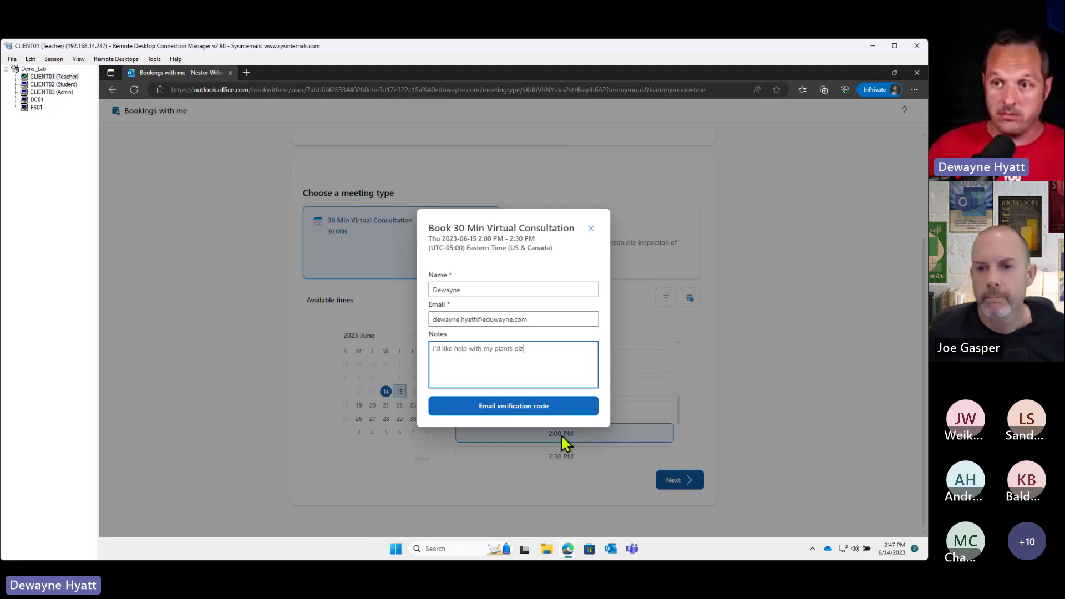
{"action": "left_click", "coordinate": [533, 415]}
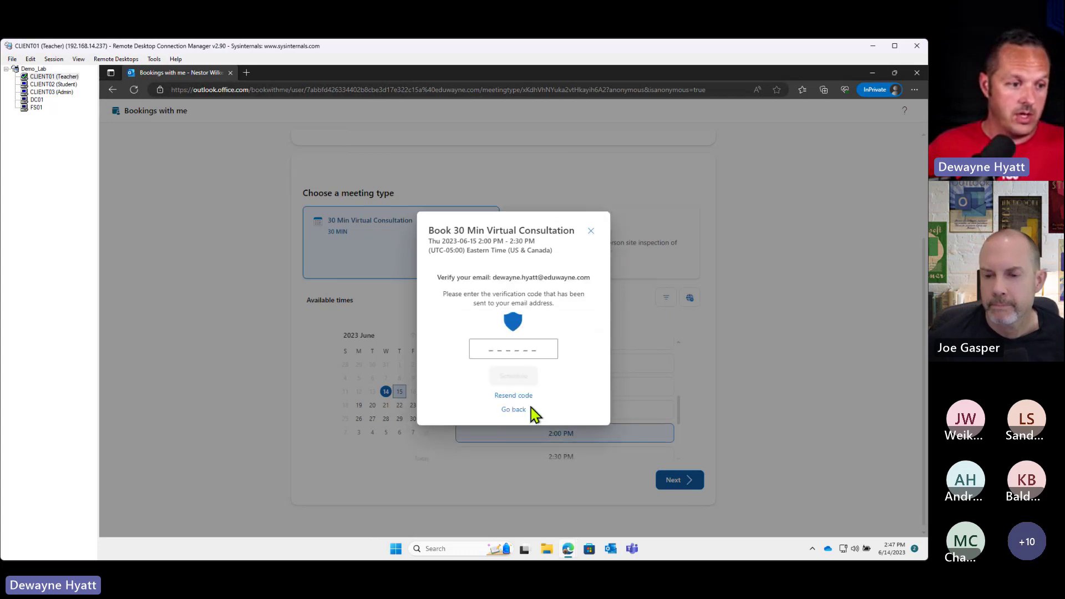
Check the CLIENT03 Outlook inbox and signed-in account for the verification email, then return to CLIENT01.
{"action": "left_click", "coordinate": [66, 92]}
{"action": "left_click", "coordinate": [568, 272]}
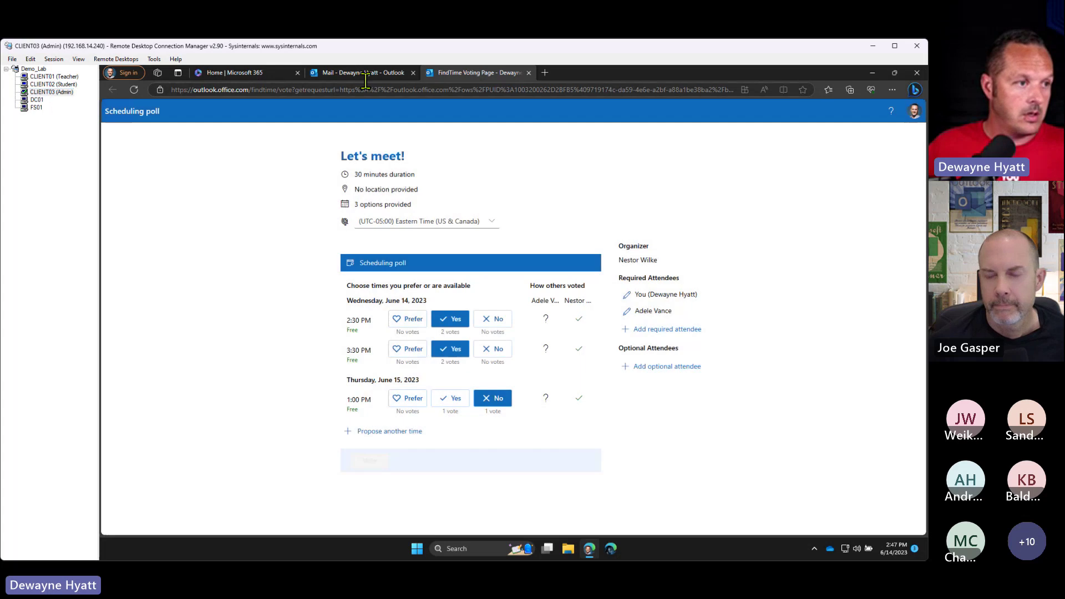
{"action": "left_click", "coordinate": [348, 73]}
{"action": "left_click", "coordinate": [177, 197]}
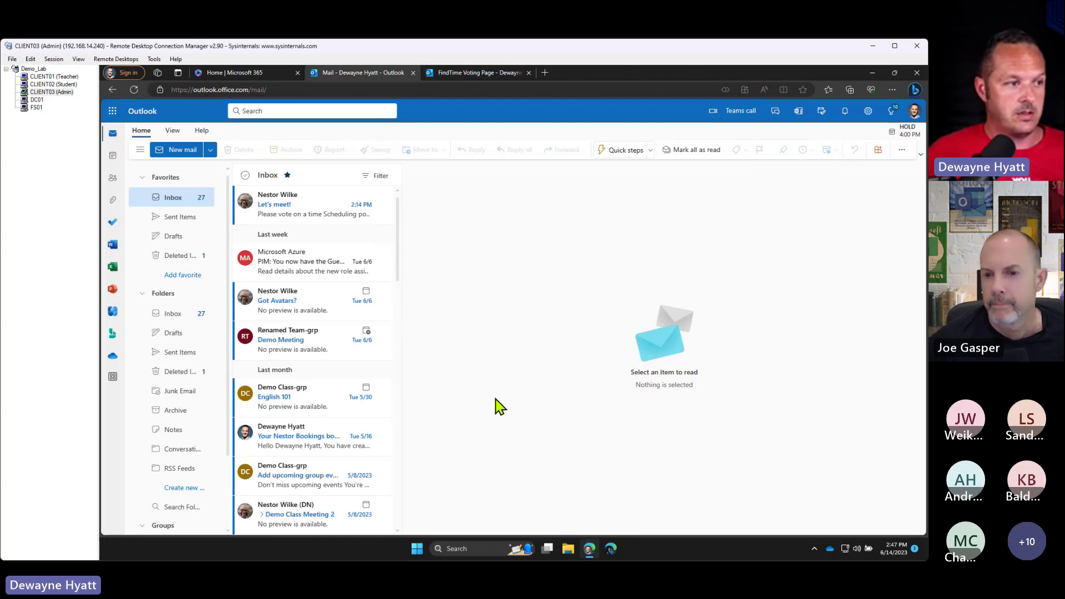
{"action": "left_click", "coordinate": [915, 112]}
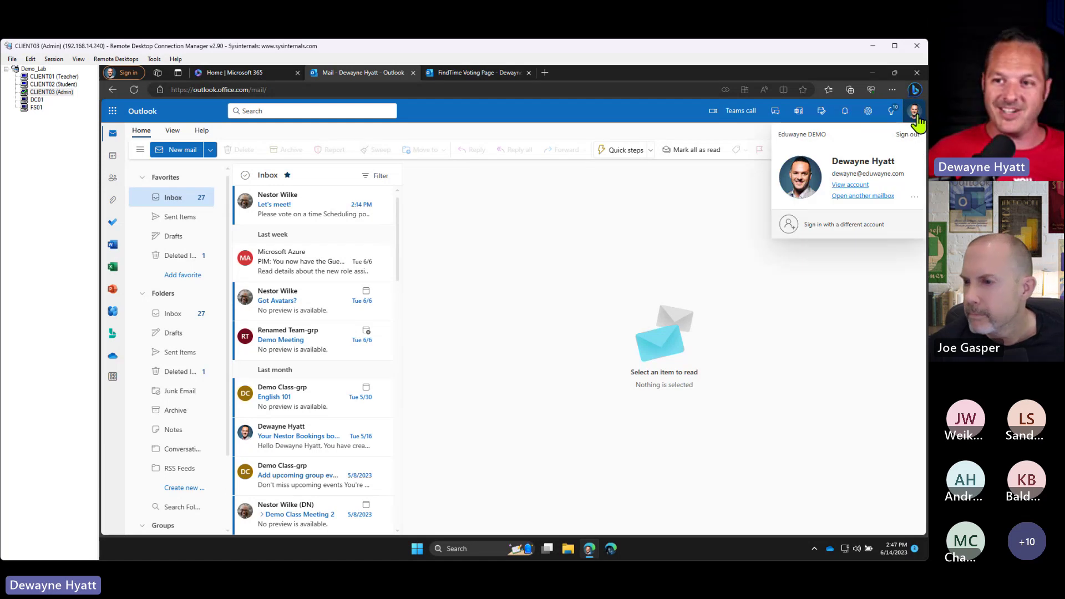
{"action": "left_click", "coordinate": [54, 76]}
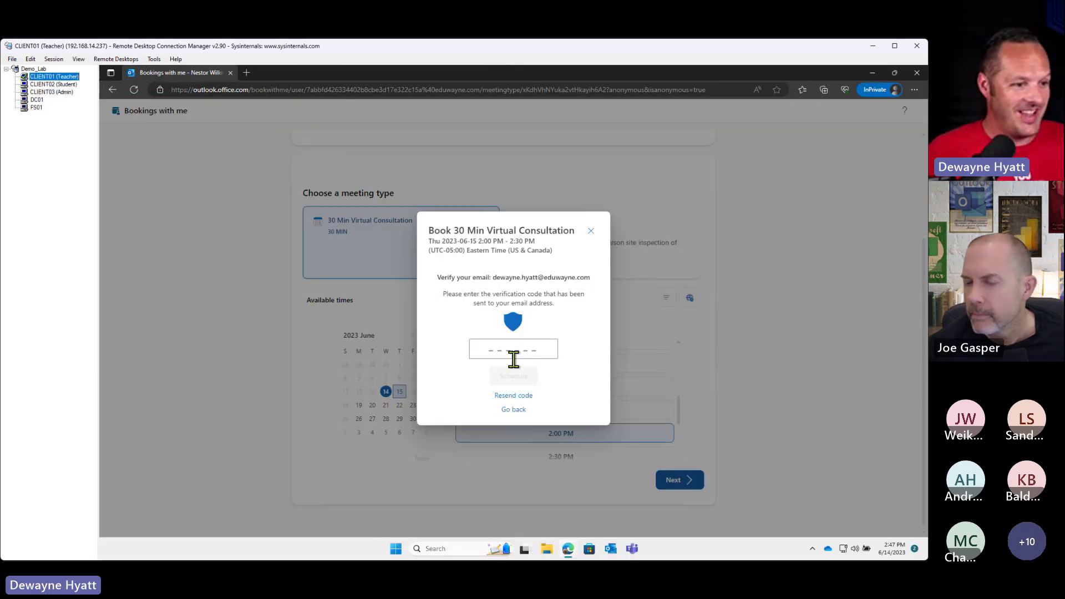
Go back, correct the booking email to the signed-in mailbox, and resend the verification code.
{"action": "left_click", "coordinate": [514, 409]}
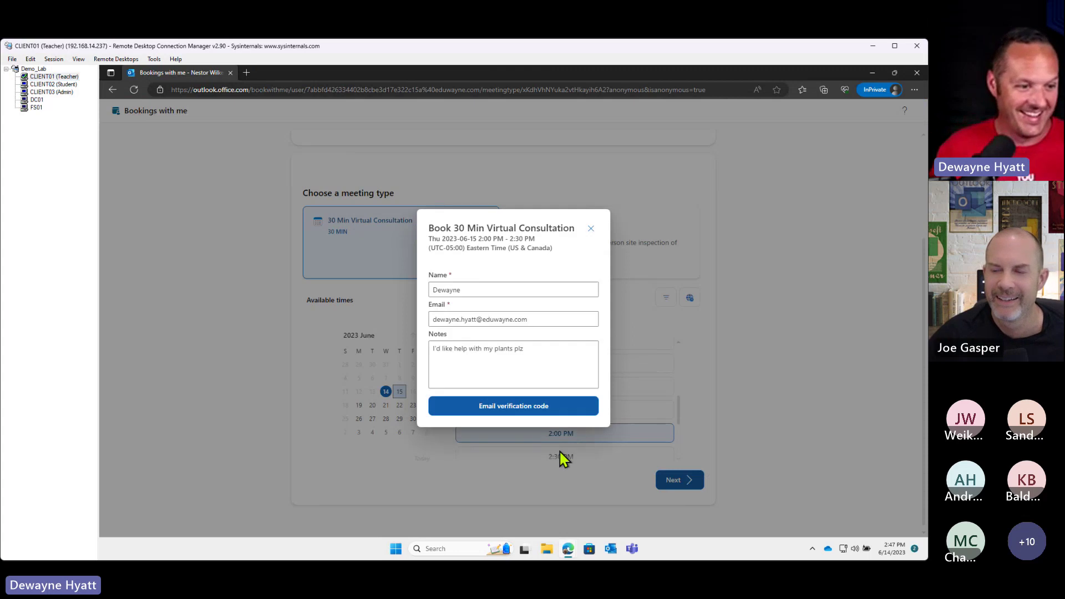
{"action": "left_click", "coordinate": [463, 319]}
{"action": "key", "text": "Delete"}
{"action": "key", "text": "Delete"}
{"action": "key", "text": "Delete"}
{"action": "key", "text": "Delete"}
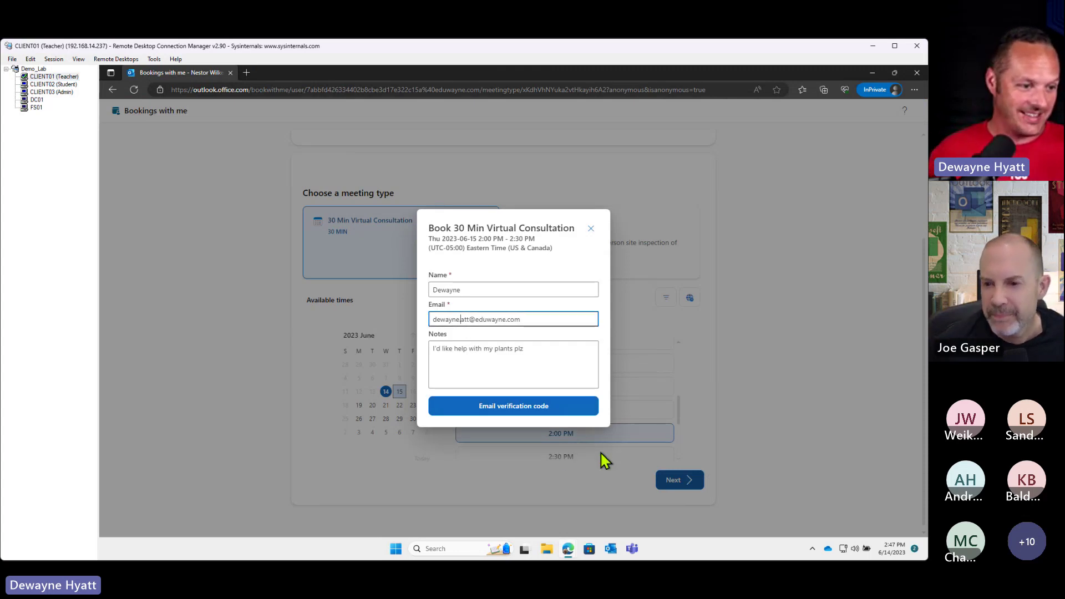
{"action": "key", "text": "Delete"}
{"action": "key", "text": "BackSpace"}
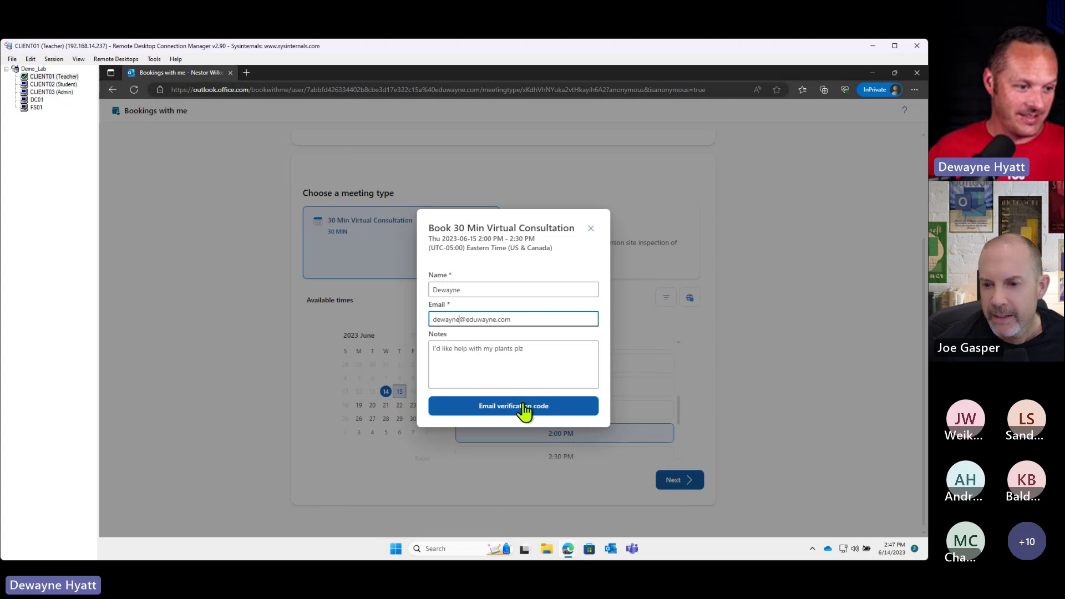
{"action": "left_click", "coordinate": [525, 407]}
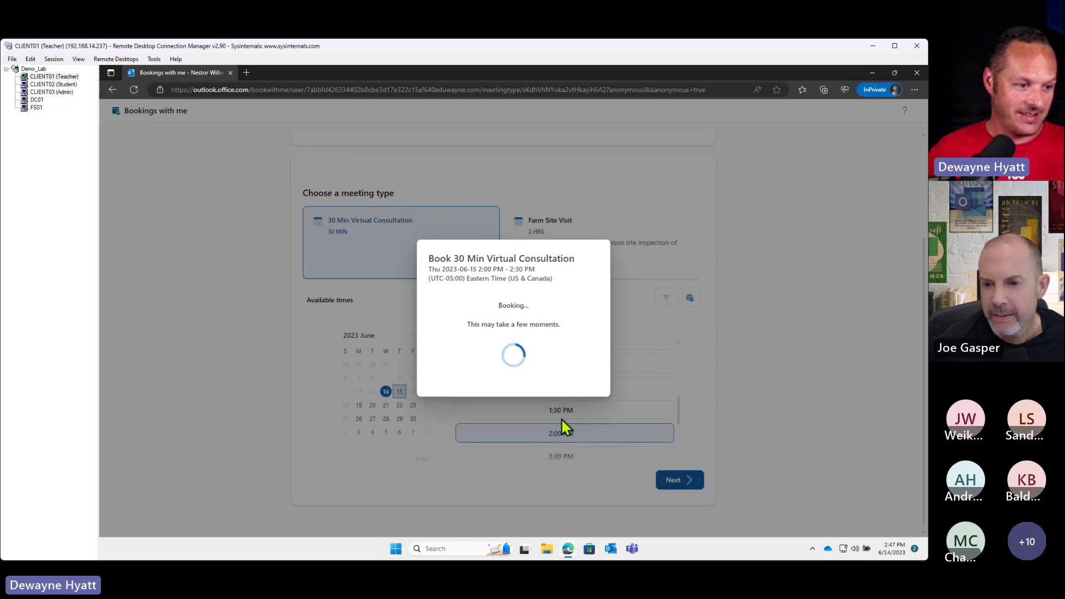
{"action": "left_click", "coordinate": [61, 93]}
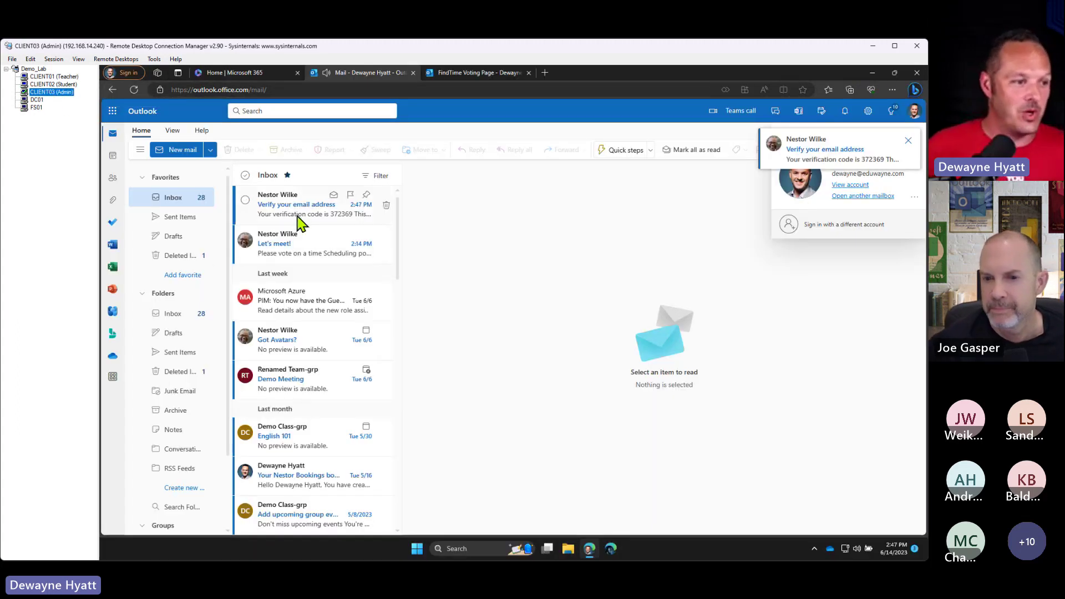
Open the 'Verify your email address' message, select its code, and return to the booking page.
{"action": "left_click", "coordinate": [298, 211]}
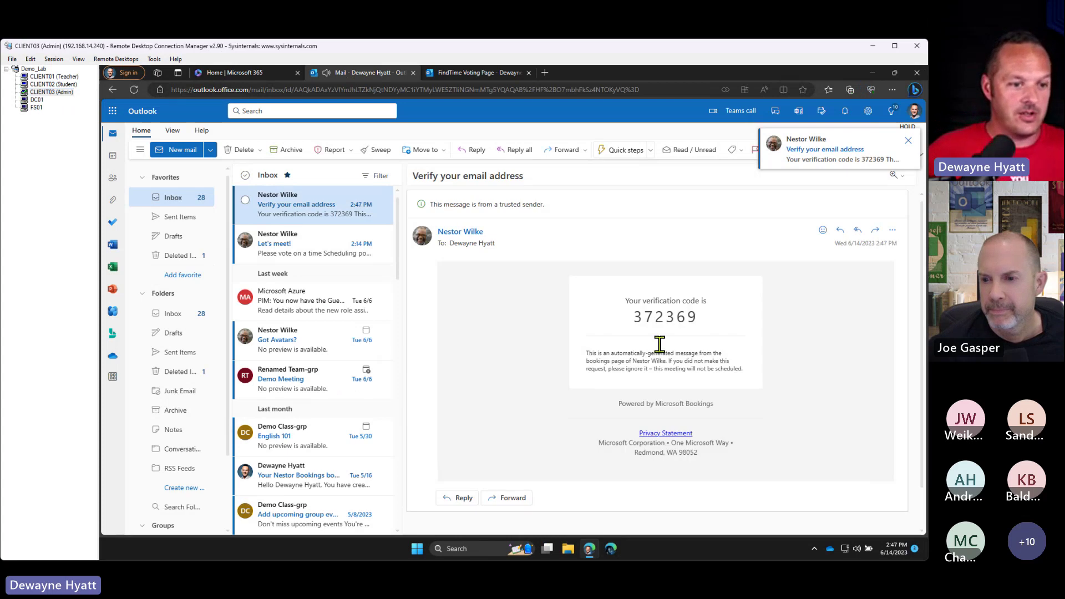
{"action": "left_click_drag", "start_coordinate": [635, 321], "coordinate": [697, 318]}
{"action": "key", "text": "ctrl+c"}
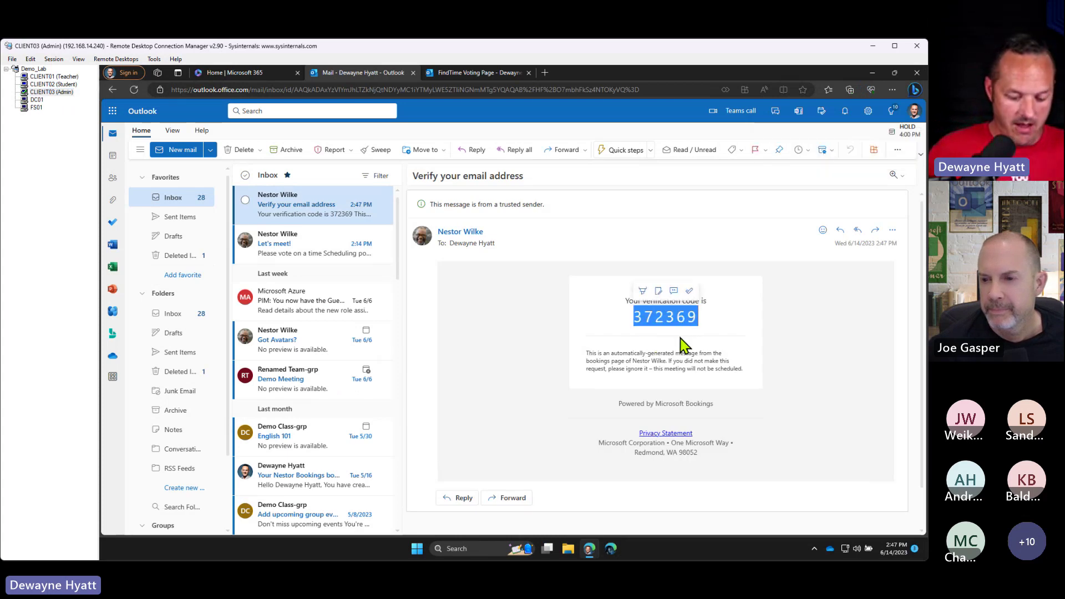
{"action": "left_click", "coordinate": [66, 84]}
{"action": "left_click", "coordinate": [61, 77]}
Paste the verification code and schedule the June 15, 2:00–2:30 PM consultation, dismissing the Booked! confirmation.
{"action": "left_click", "coordinate": [488, 350]}
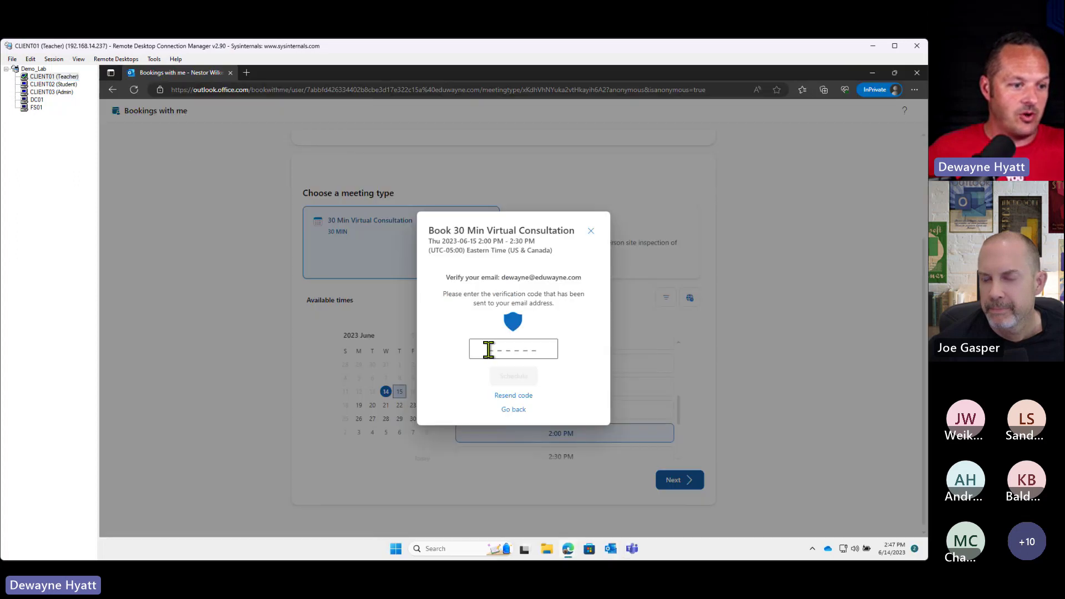
{"action": "key", "text": "ctrl+v"}
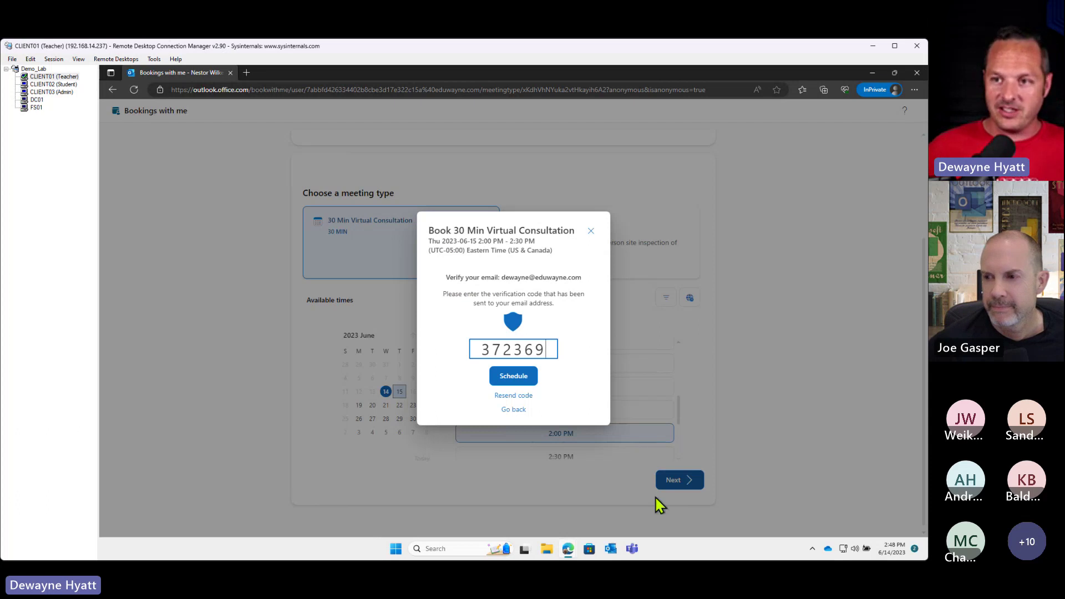
{"action": "left_click", "coordinate": [525, 380]}
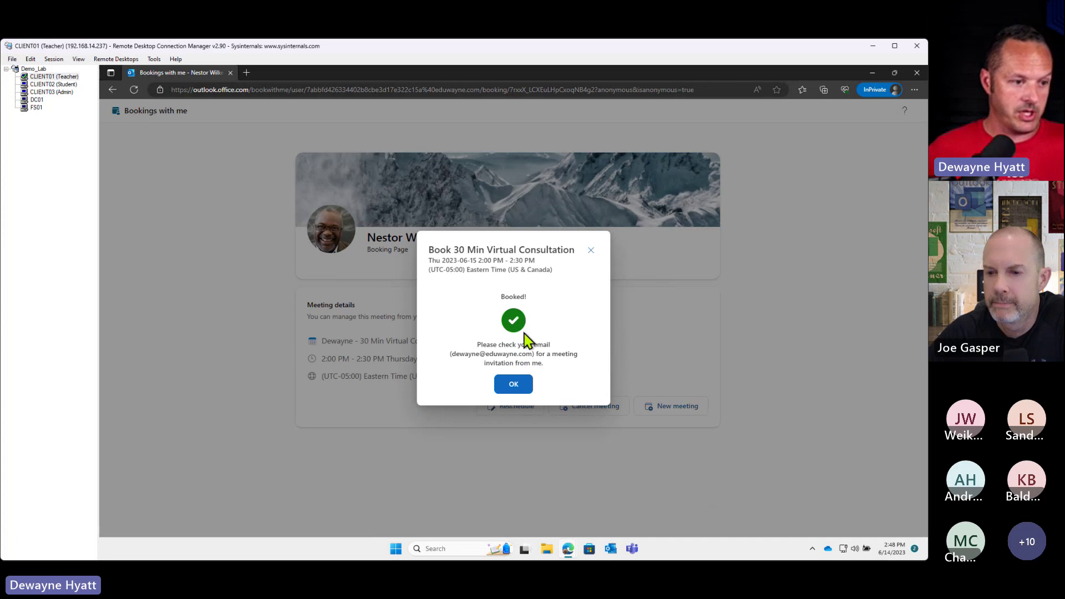
{"action": "left_click", "coordinate": [514, 384]}
{"action": "left_click", "coordinate": [66, 93]}
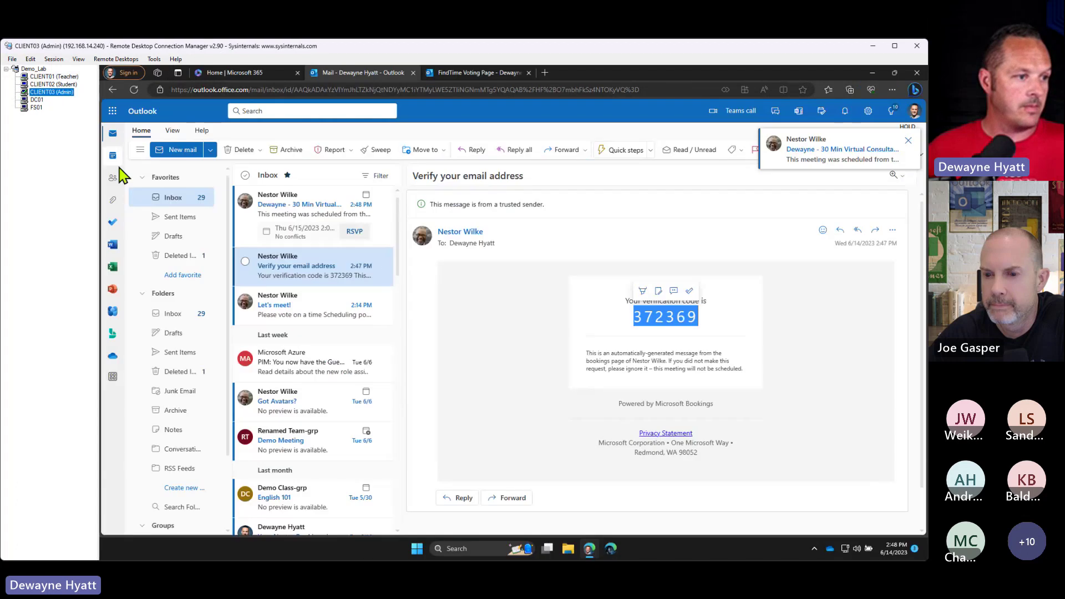
Accept the 30 Min Virtual Consultation invitation in Outlook and go to the June calendar.
{"action": "left_click", "coordinate": [288, 211]}
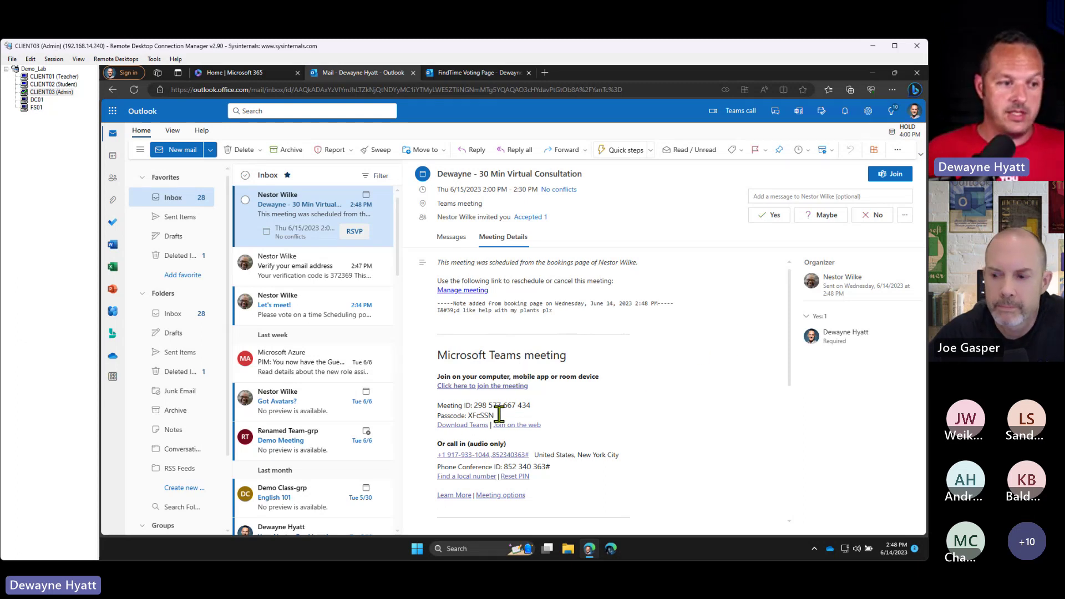
{"action": "left_click", "coordinate": [772, 217]}
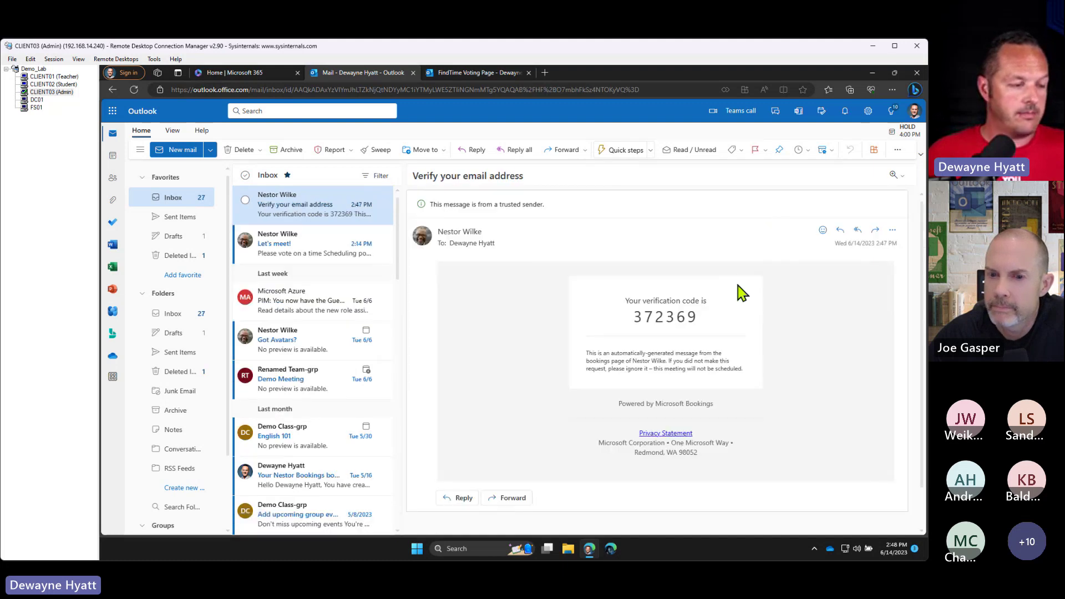
{"action": "left_click", "coordinate": [113, 155]}
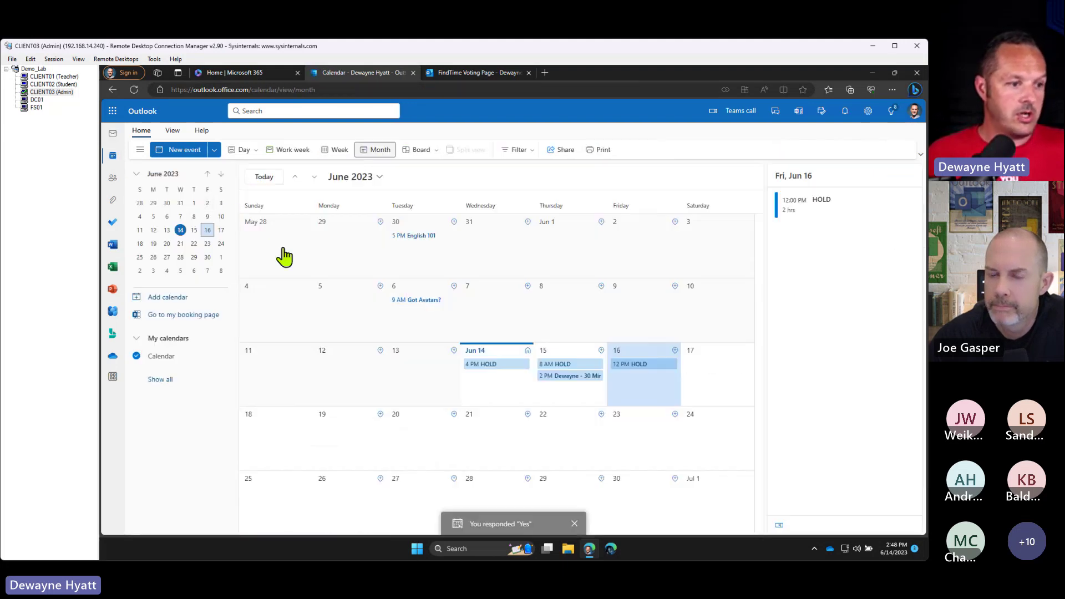
Expand the June 15, 2 PM consultation event into its full meeting window.
{"action": "left_click", "coordinate": [574, 378]}
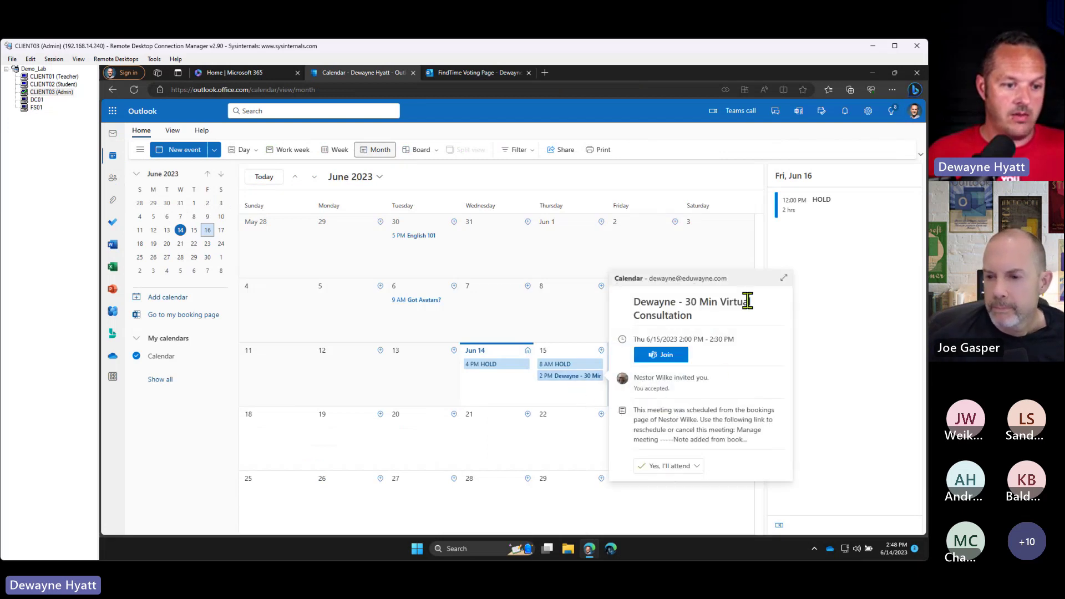
{"action": "left_click", "coordinate": [783, 279]}
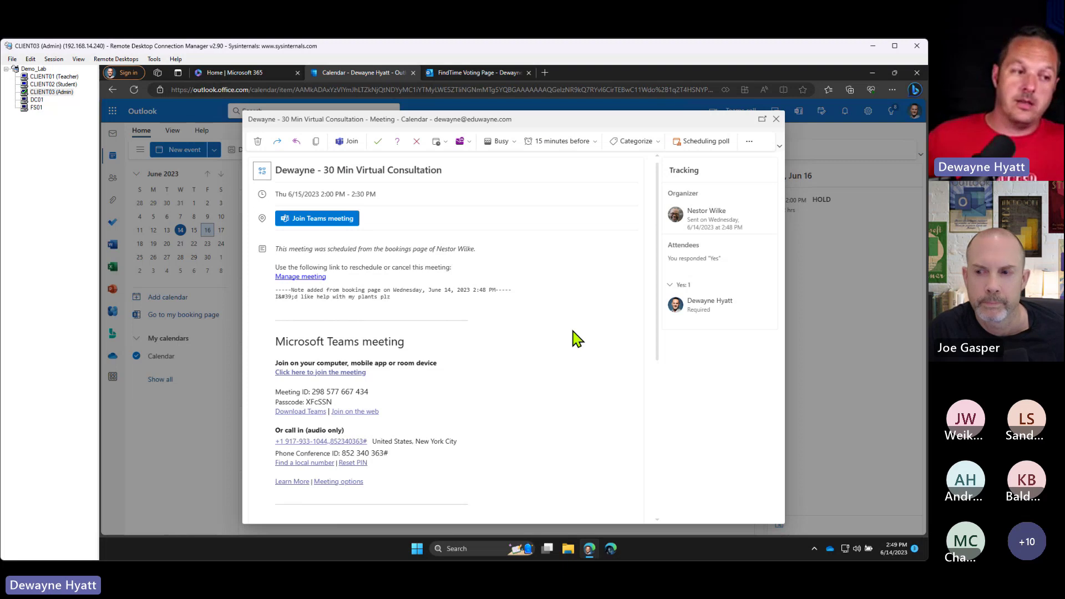
Follow the Manage meeting link to the consultation's Bookings with me management page.
{"action": "left_click", "coordinate": [306, 277]}
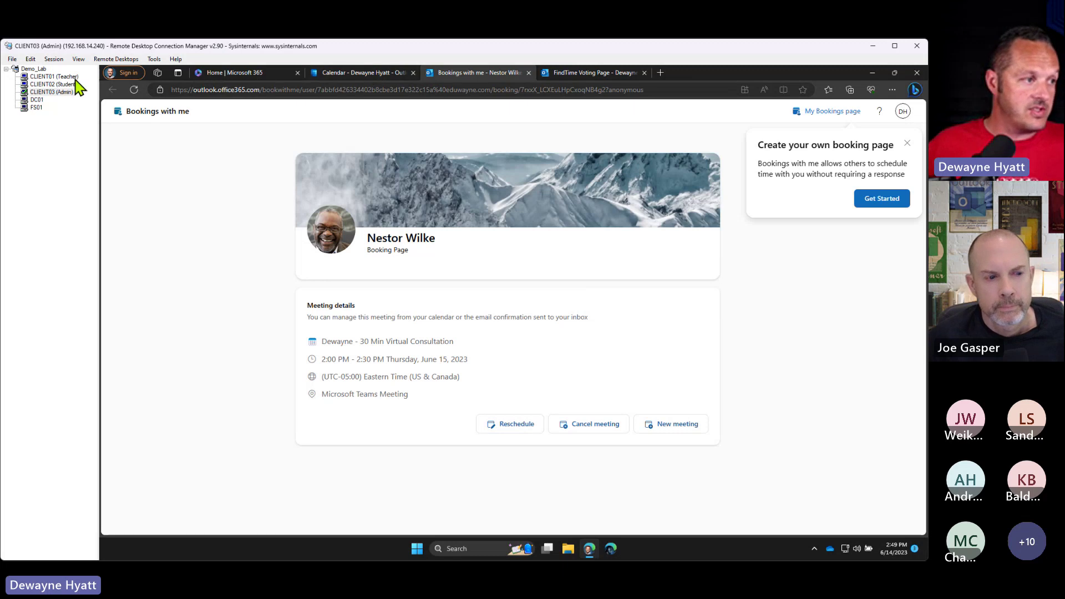
Switch to the organizer's session and open the Outlook inbox with the new consultation booking messages.
{"action": "left_click", "coordinate": [55, 76]}
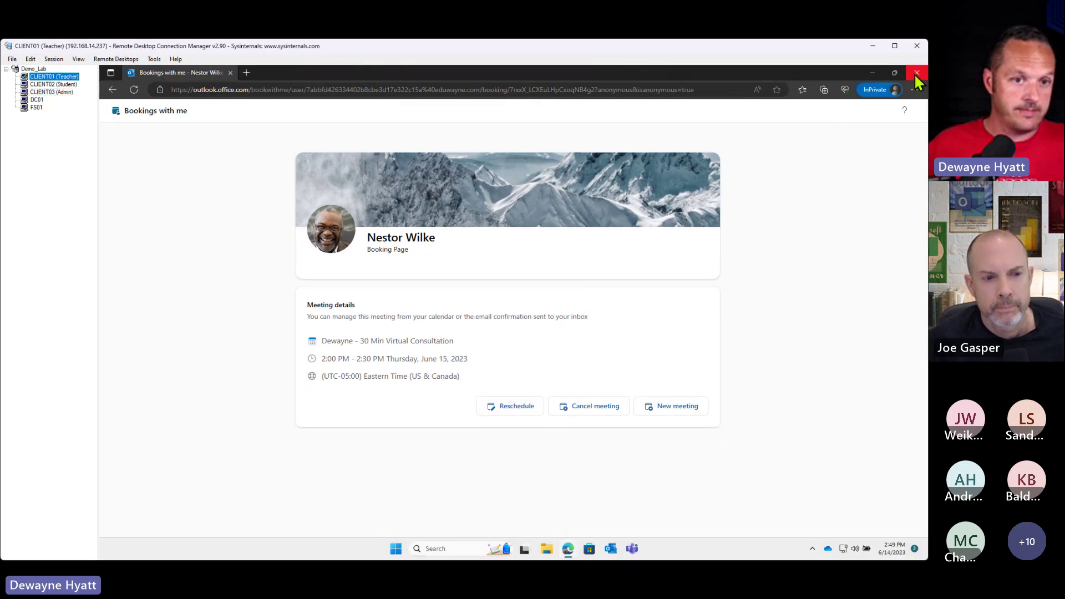
{"action": "left_click", "coordinate": [874, 72]}
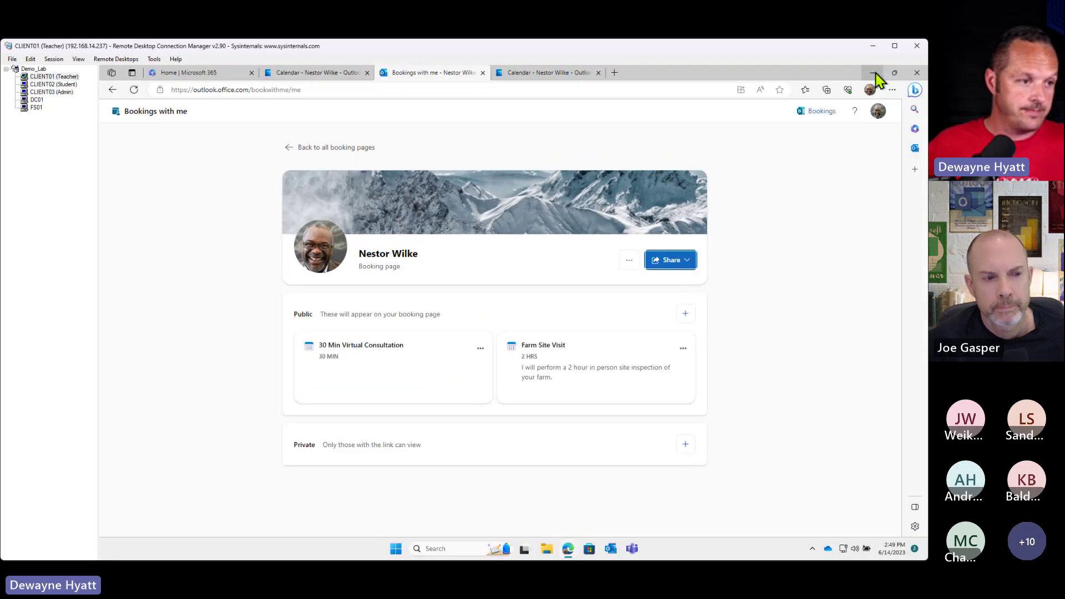
{"action": "left_click", "coordinate": [335, 74]}
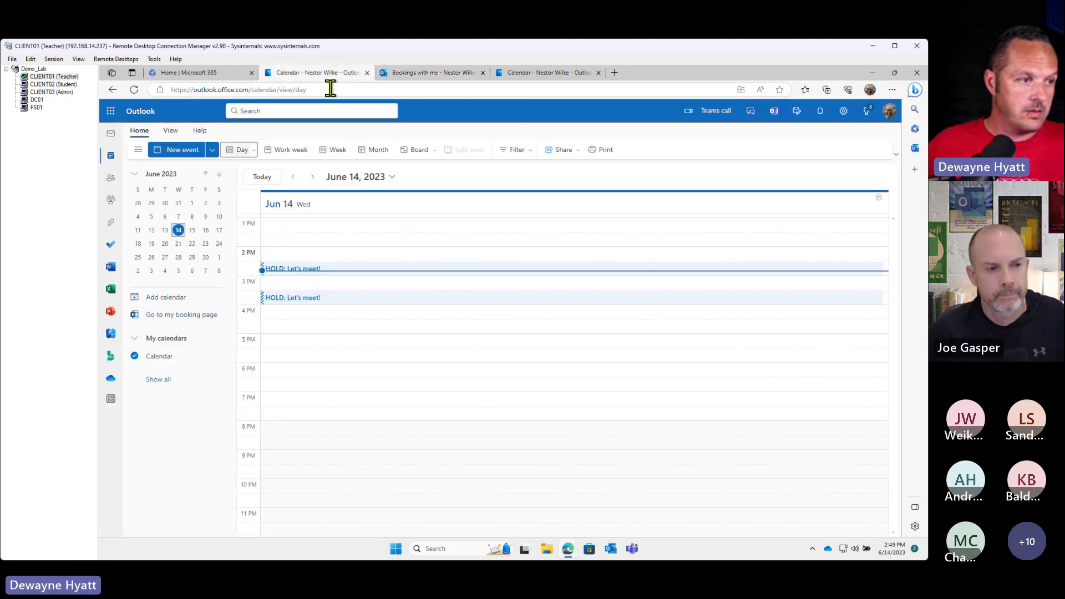
{"action": "left_click", "coordinate": [110, 135]}
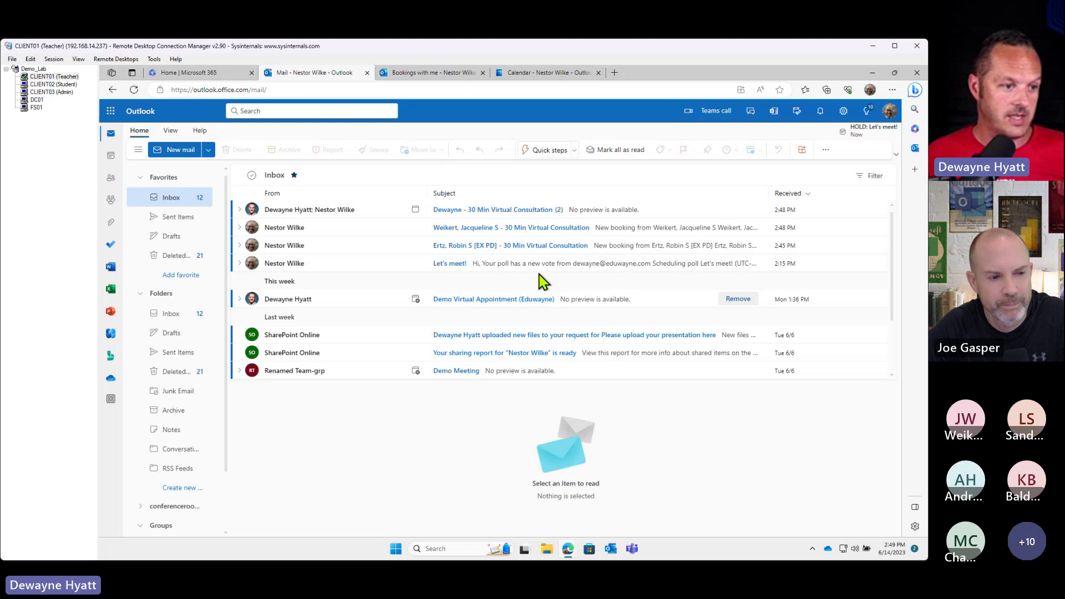
Open the 30 Min Virtual Consultation thread and read the attendee's Accepted message in an enlarged pop-out window.
{"action": "left_click", "coordinate": [541, 214]}
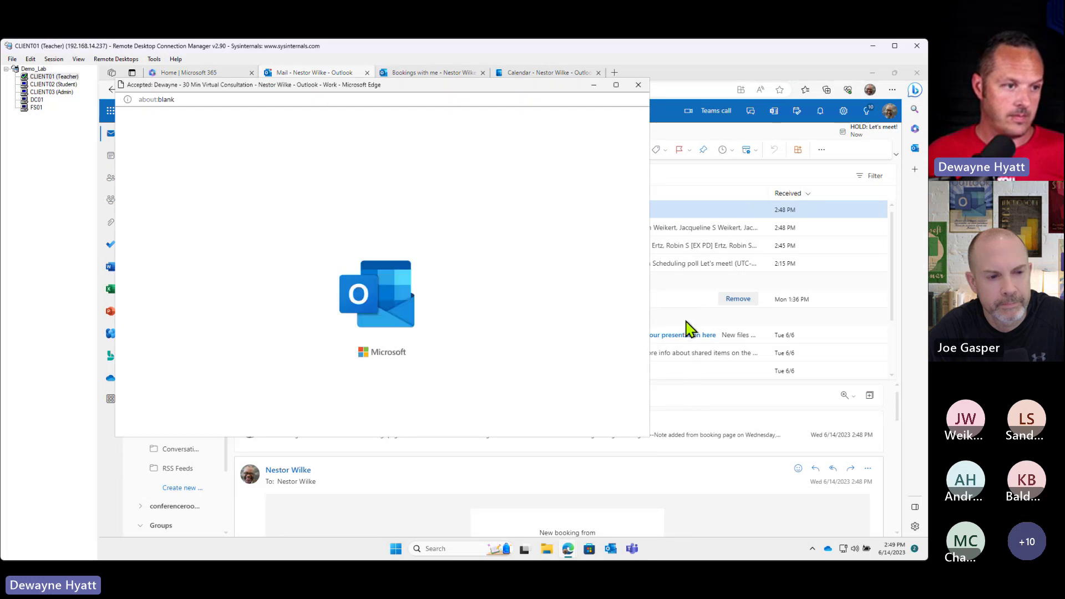
{"action": "left_click", "coordinate": [572, 98]}
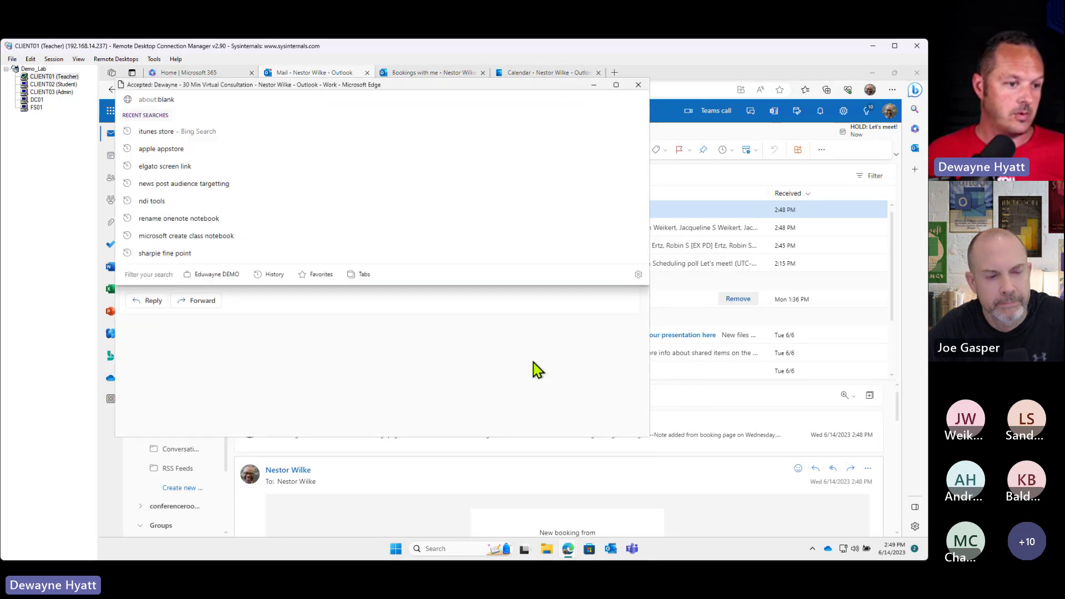
{"action": "left_click", "coordinate": [549, 322]}
{"action": "left_click_drag", "start_coordinate": [534, 90], "coordinate": [612, 104]}
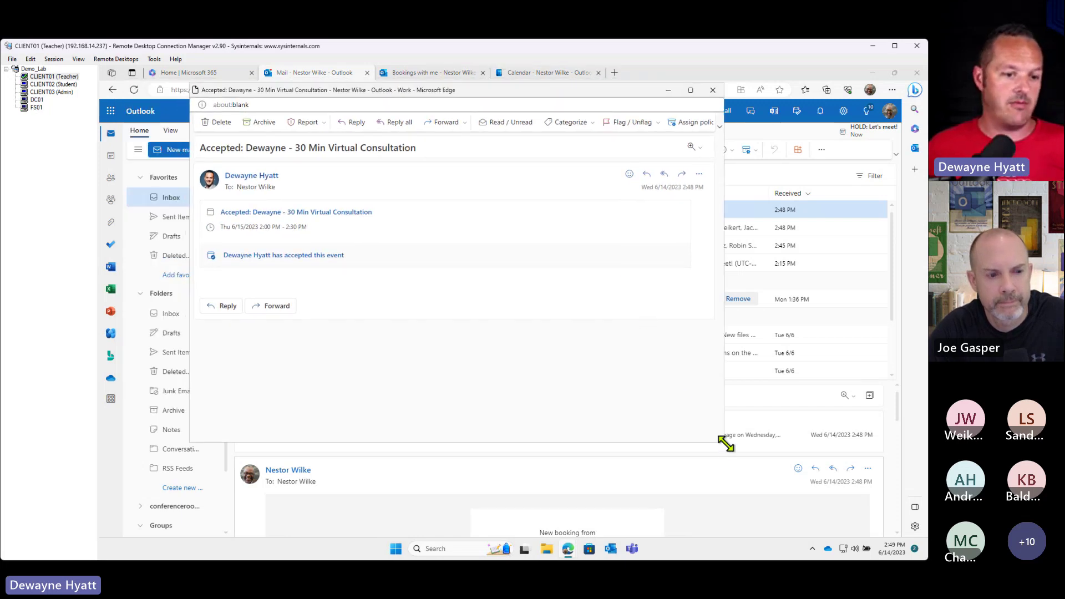
{"action": "left_click_drag", "start_coordinate": [725, 443], "coordinate": [841, 523]}
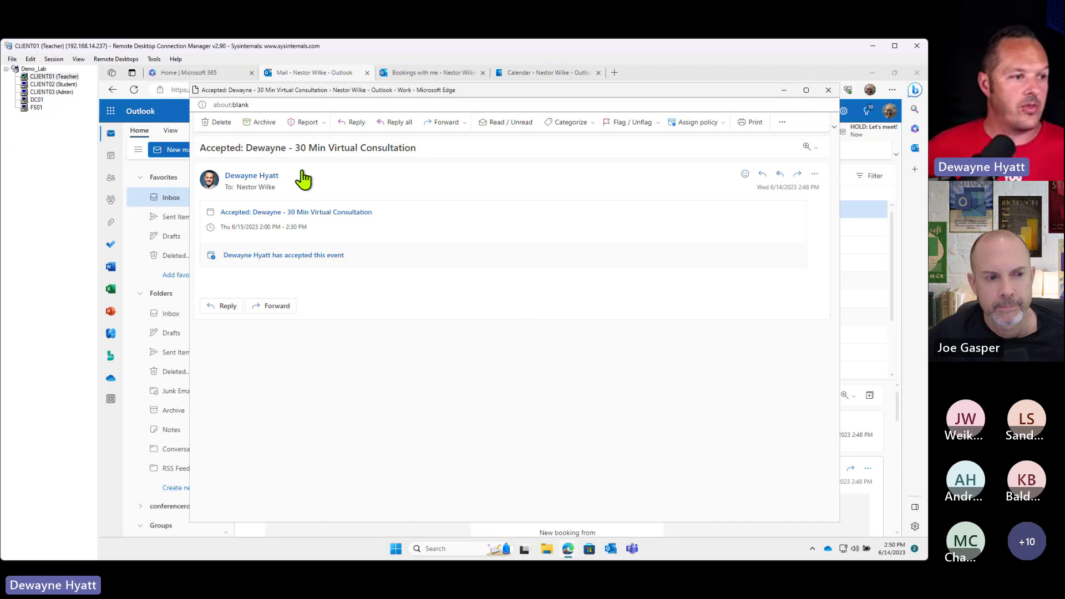
{"action": "left_click_drag", "start_coordinate": [247, 147], "coordinate": [404, 149]}
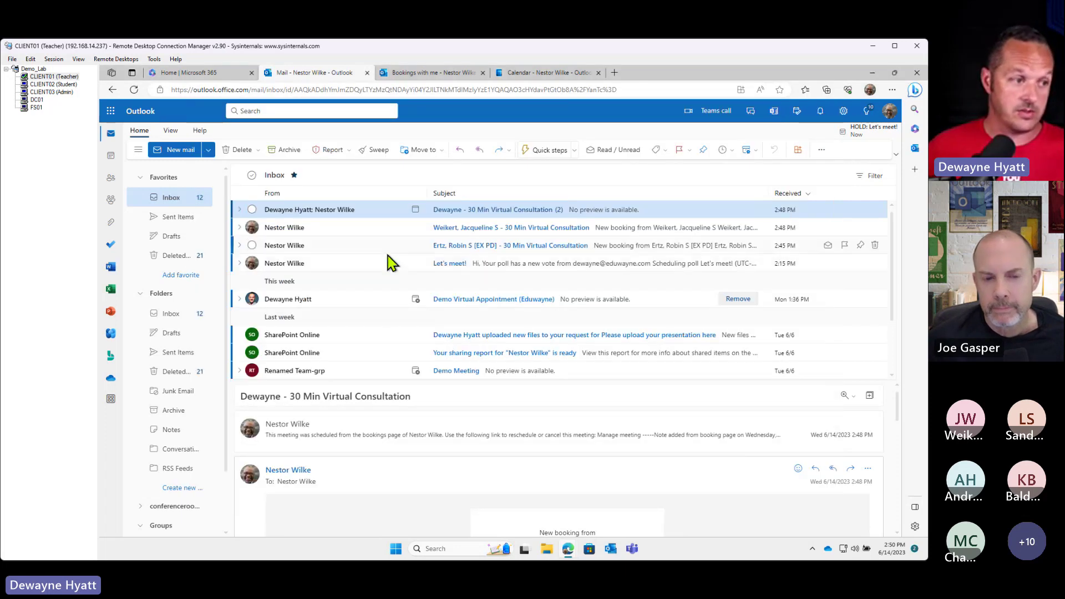
Confirm Thursday June 15's accepted consultation in the June 12–16 work week, then advance to June 19–23.
{"action": "left_click", "coordinate": [184, 201]}
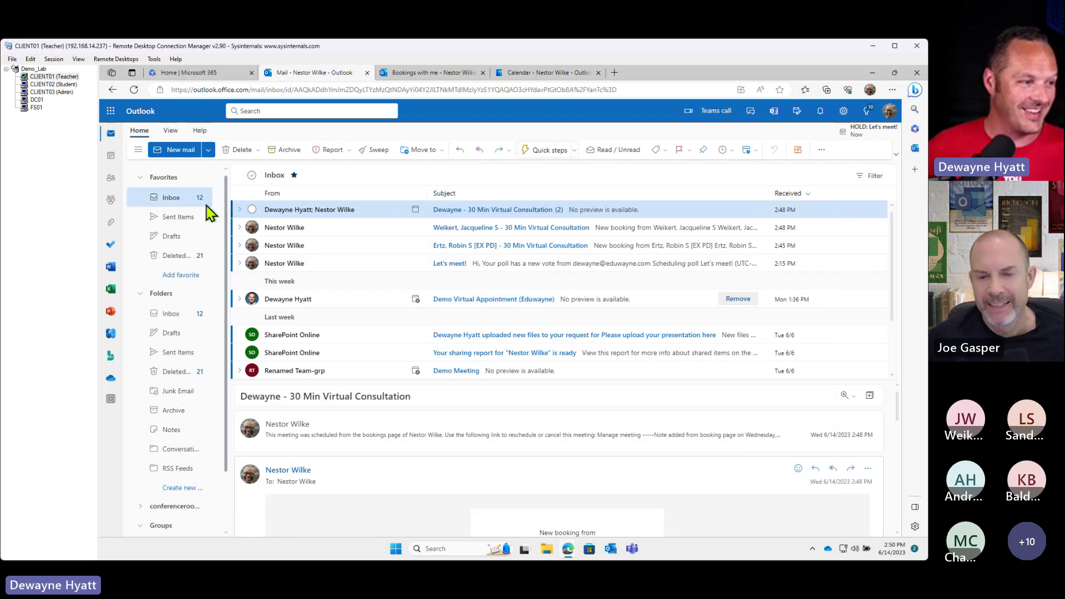
{"action": "left_click", "coordinate": [111, 156]}
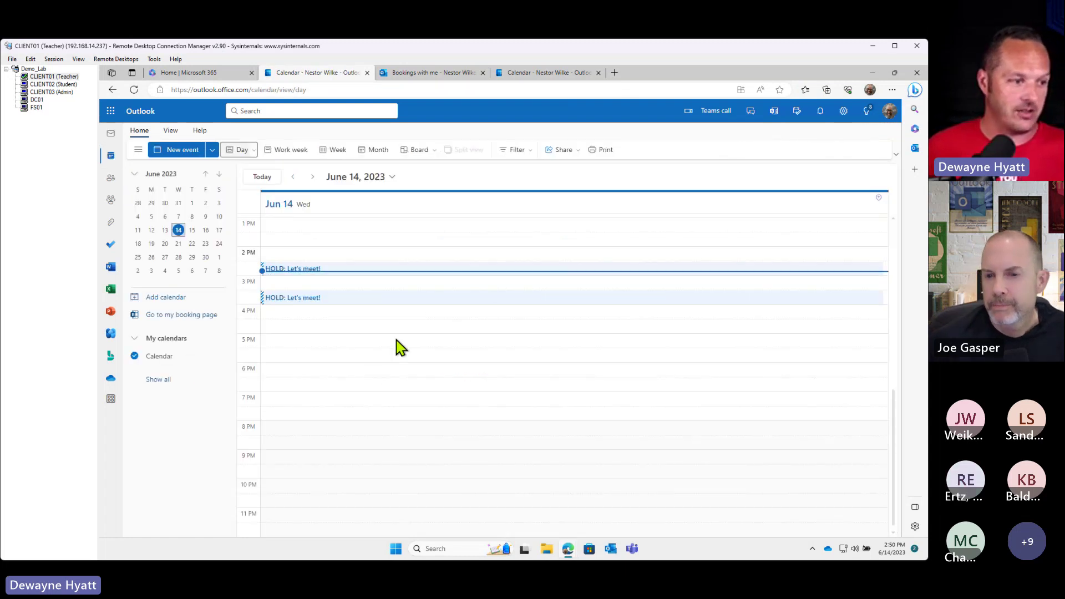
{"action": "left_click", "coordinate": [289, 150]}
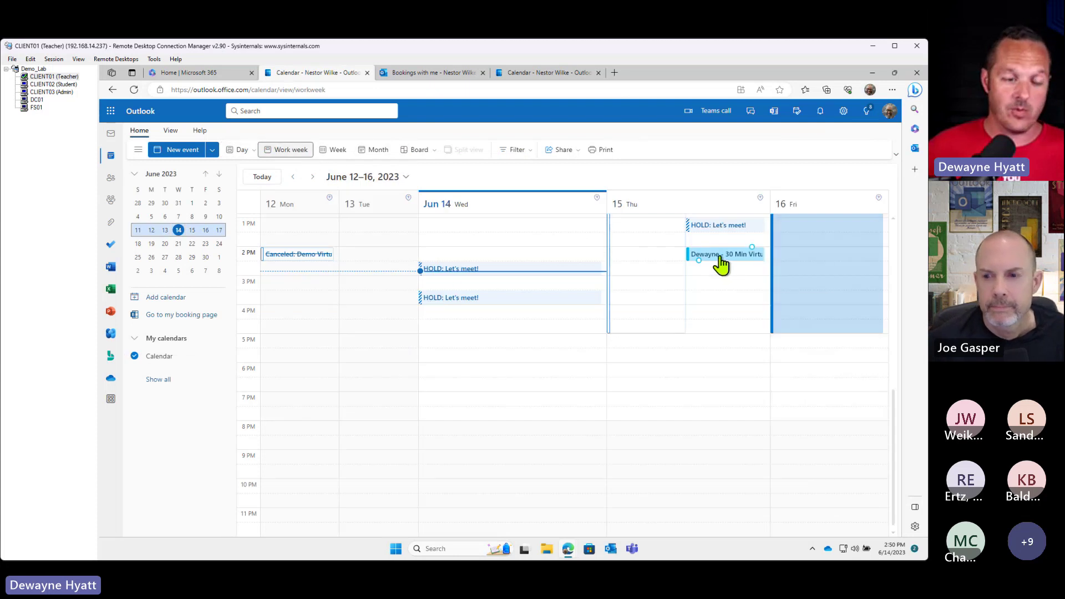
{"action": "left_click", "coordinate": [700, 256]}
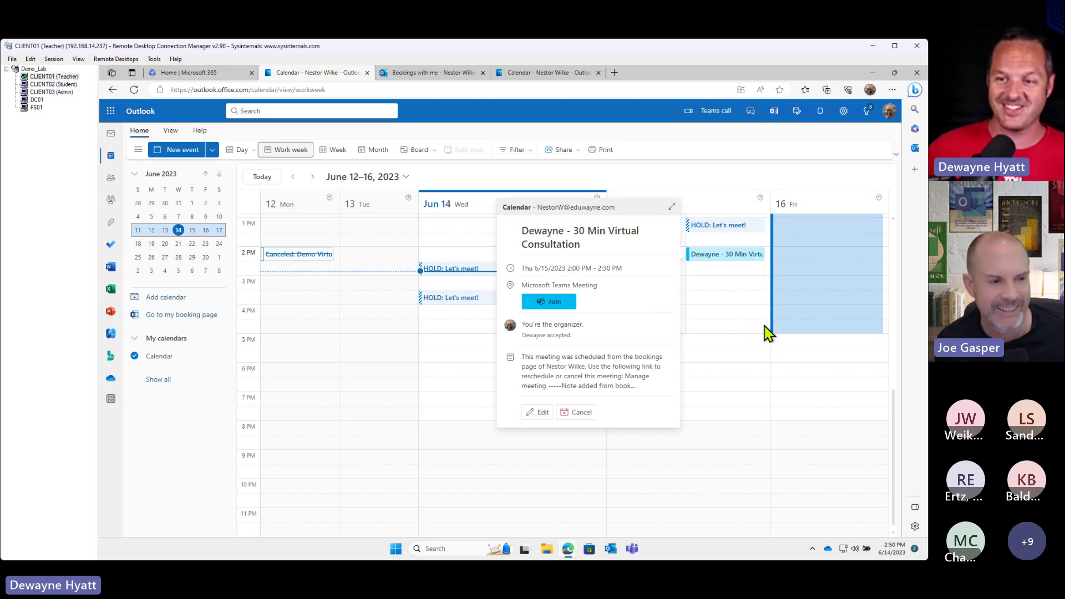
{"action": "left_click", "coordinate": [731, 298]}
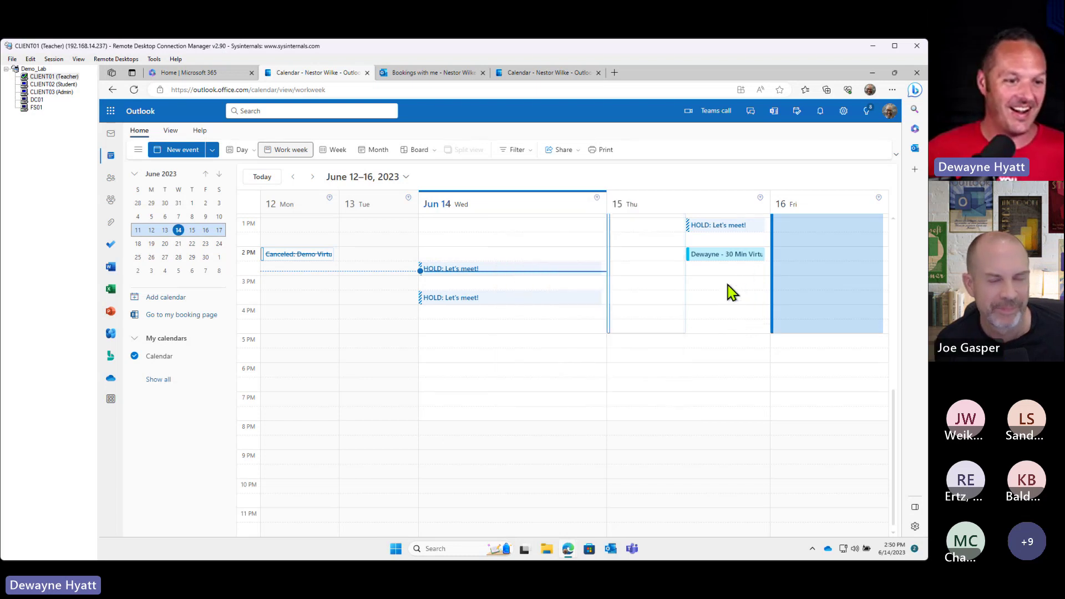
{"action": "scroll", "coordinate": [743, 283], "scroll_direction": "up", "scroll_amount": 2}
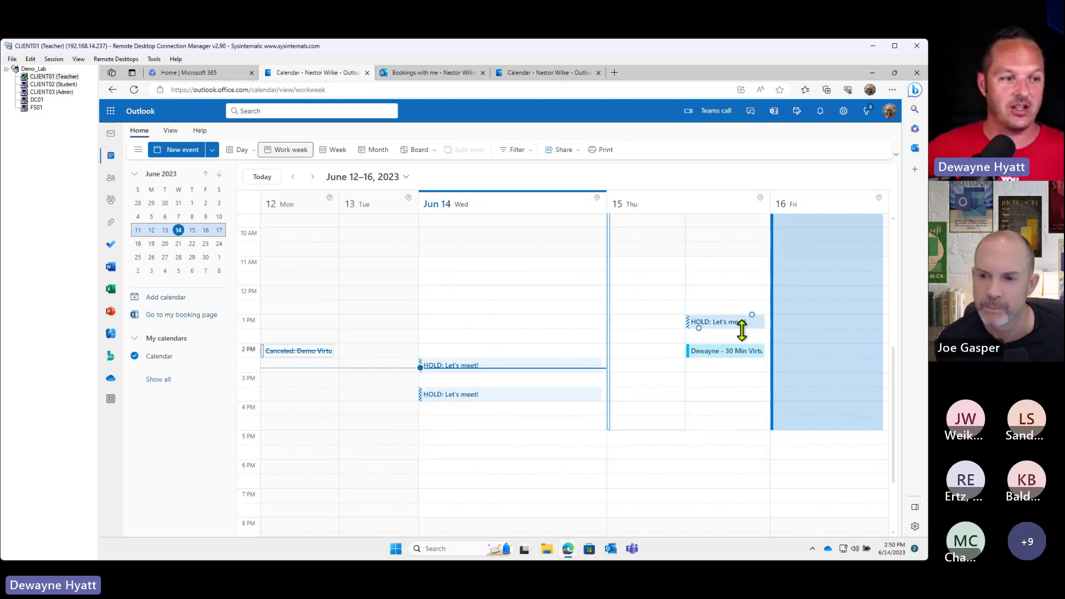
{"action": "left_click", "coordinate": [312, 176]}
Open the other client's booking email, then select the Wed June 28, 9:00 AM consultation in the June 26–30 week.
{"action": "left_click", "coordinate": [111, 134]}
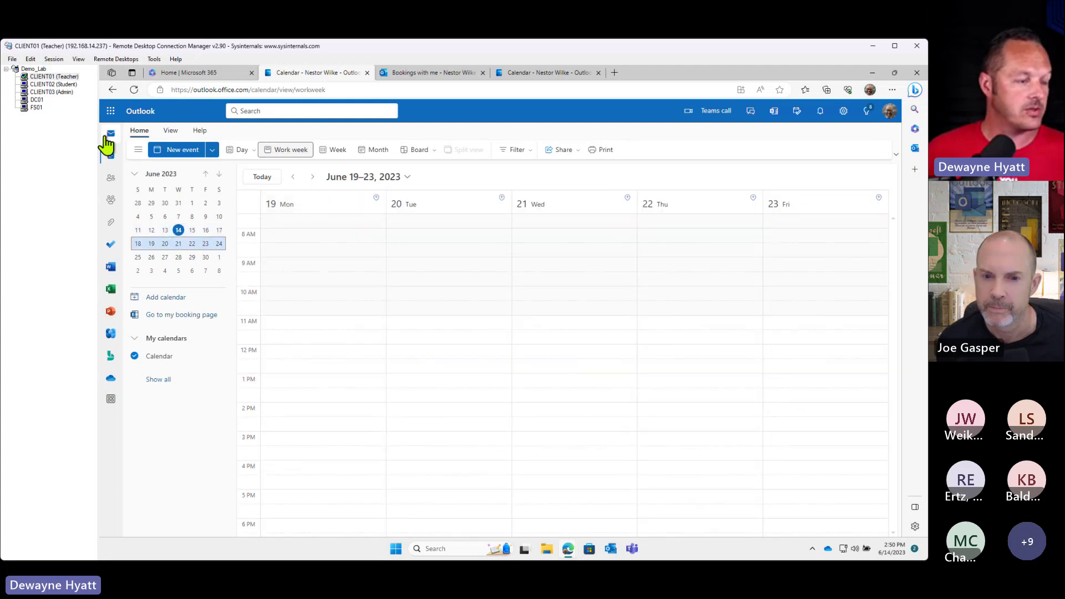
{"action": "left_click", "coordinate": [546, 228]}
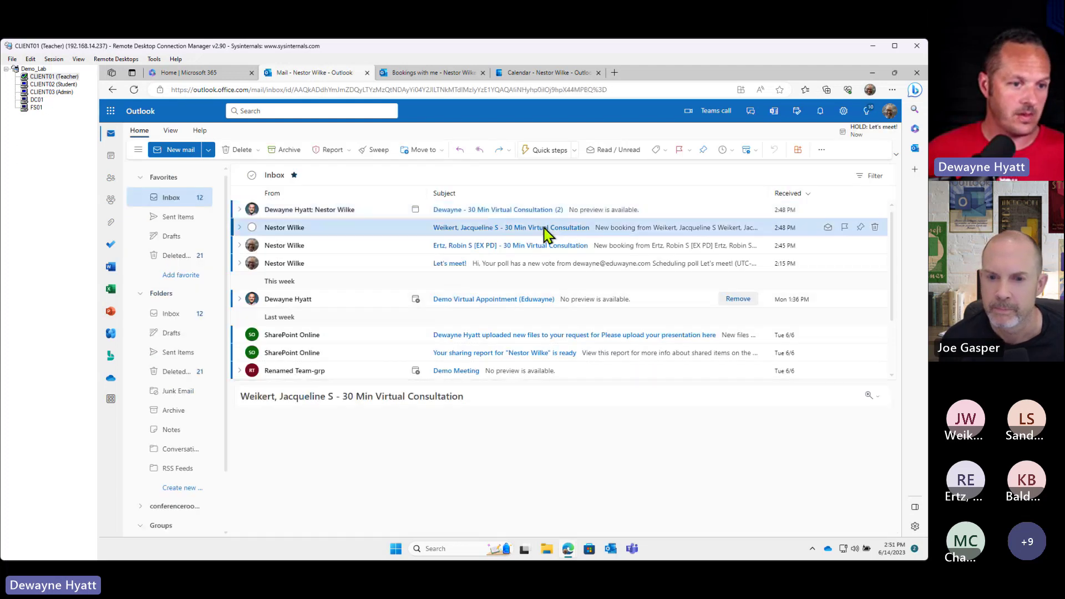
{"action": "scroll", "coordinate": [763, 460], "scroll_direction": "down", "scroll_amount": 2}
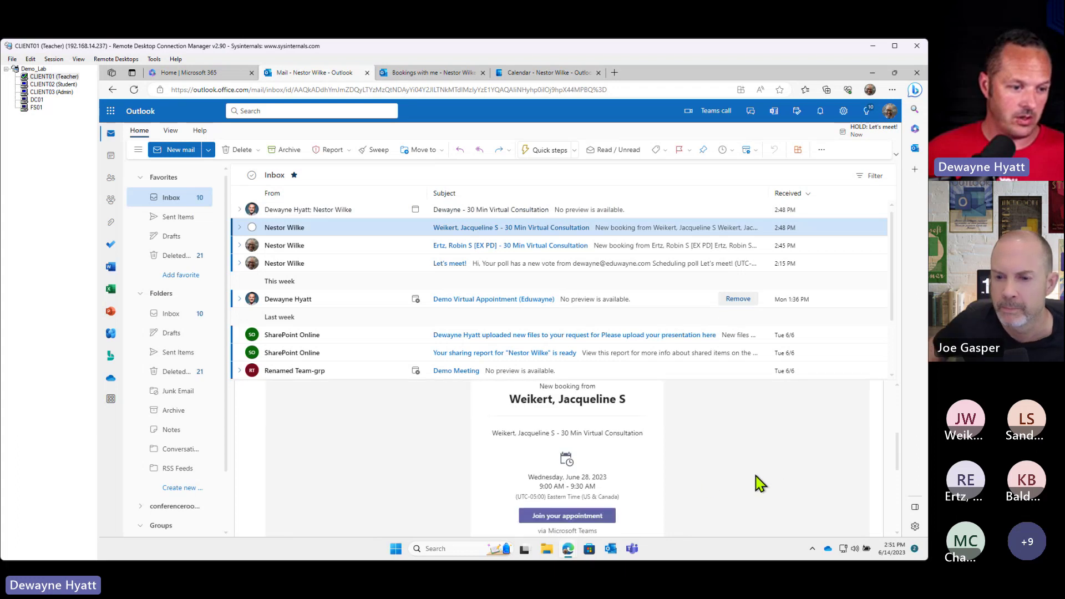
{"action": "left_click", "coordinate": [111, 156]}
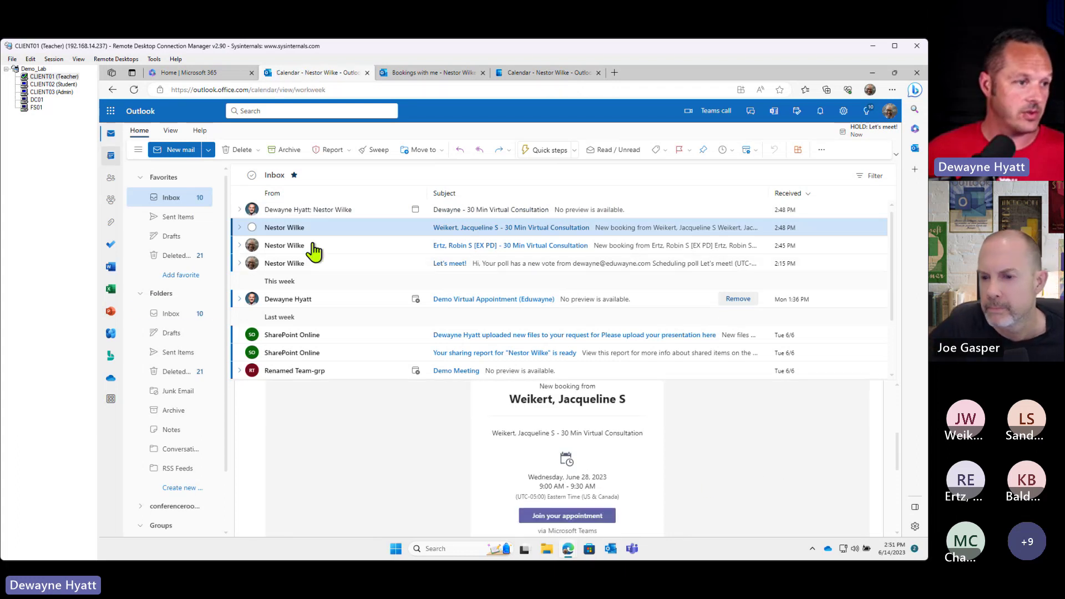
{"action": "left_click", "coordinate": [311, 178]}
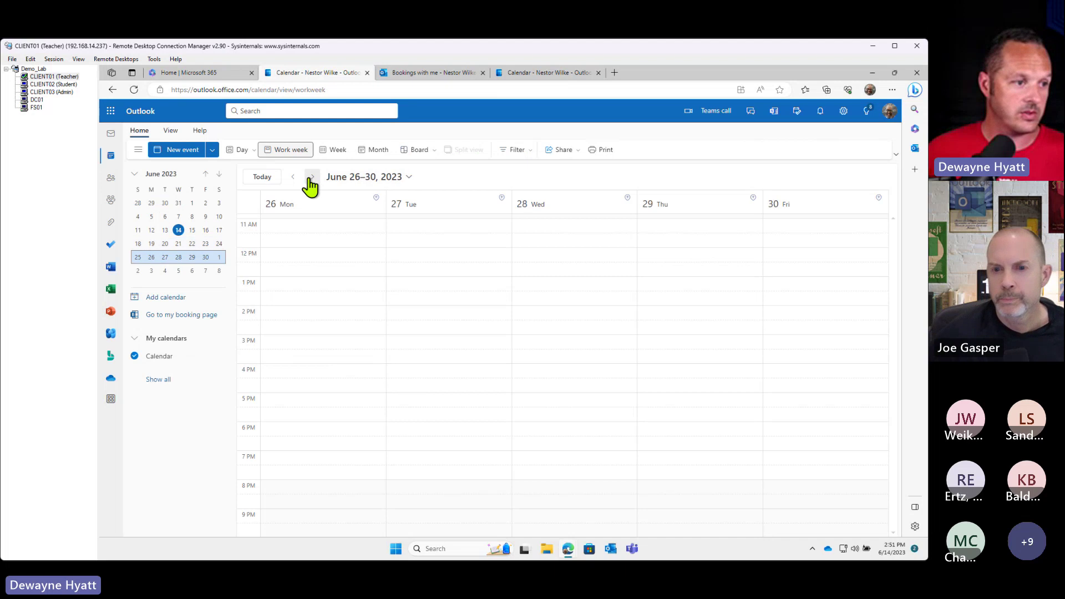
{"action": "scroll", "coordinate": [621, 366], "scroll_direction": "up", "scroll_amount": 1}
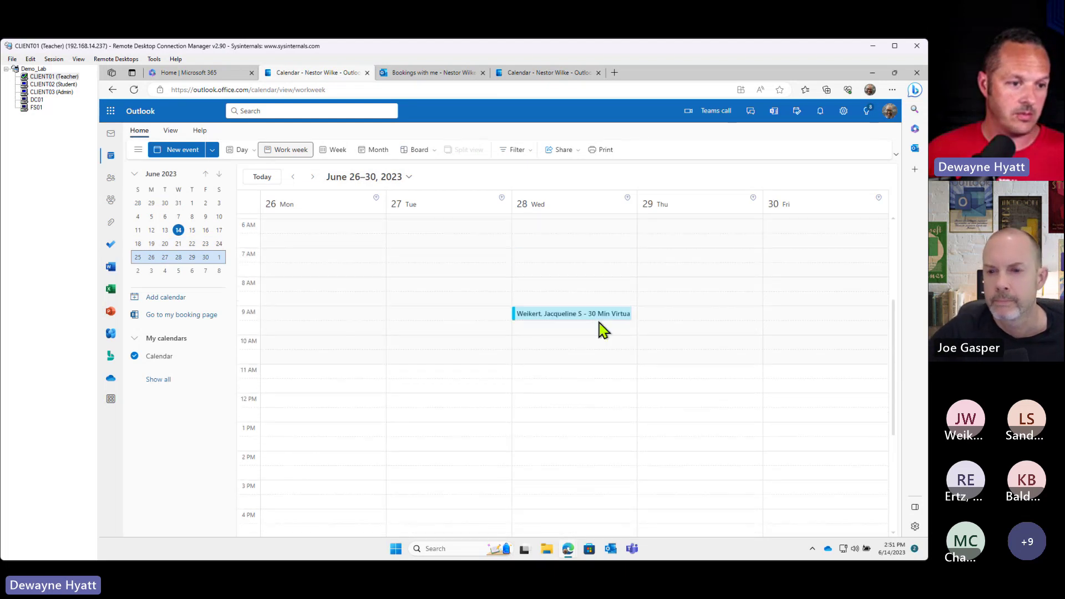
{"action": "left_click", "coordinate": [558, 322]}
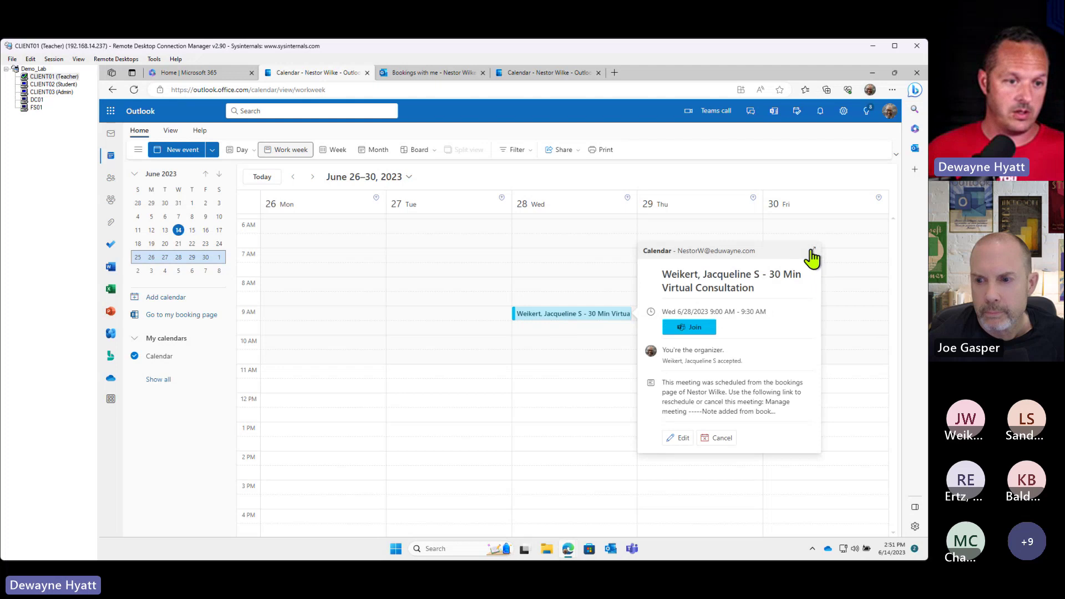
View the June 28 consultation's full details noting 'computer set up appt', then close them.
{"action": "left_click", "coordinate": [812, 253]}
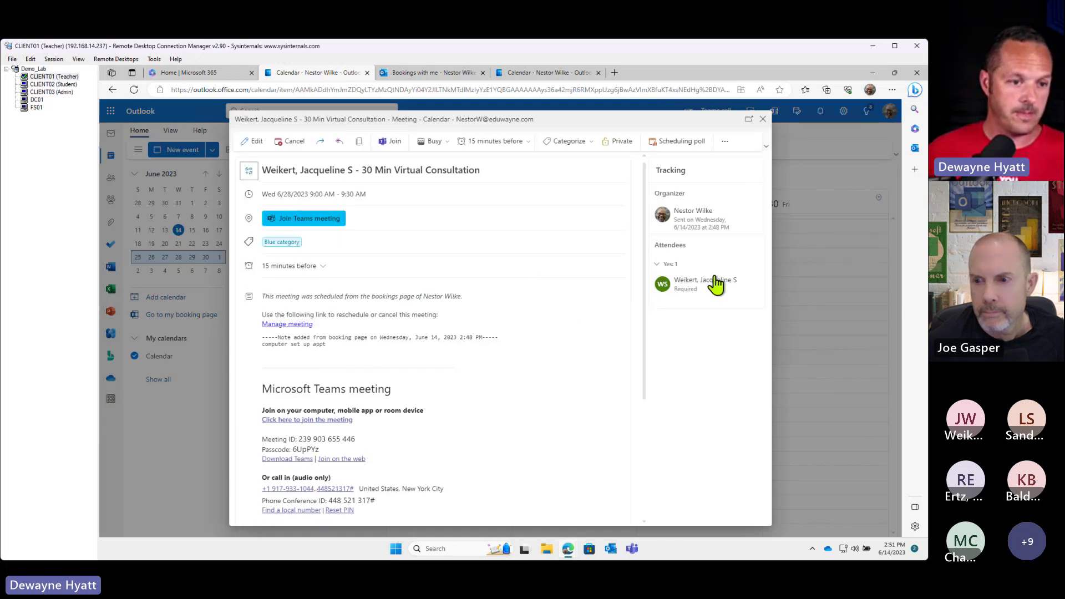
{"action": "mouse_move", "coordinate": [716, 285]}
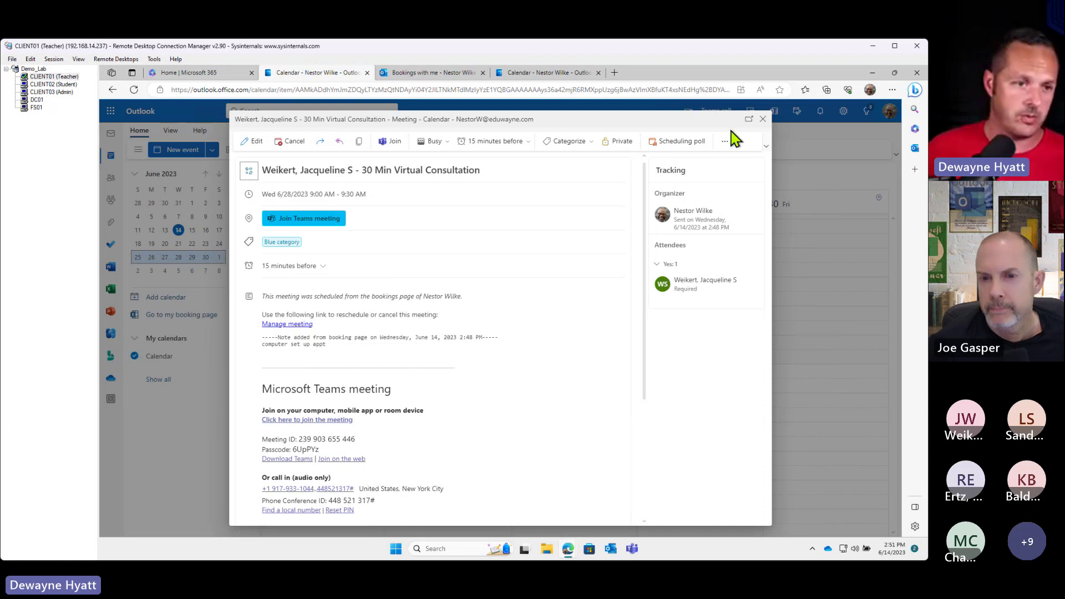
{"action": "left_click", "coordinate": [763, 119]}
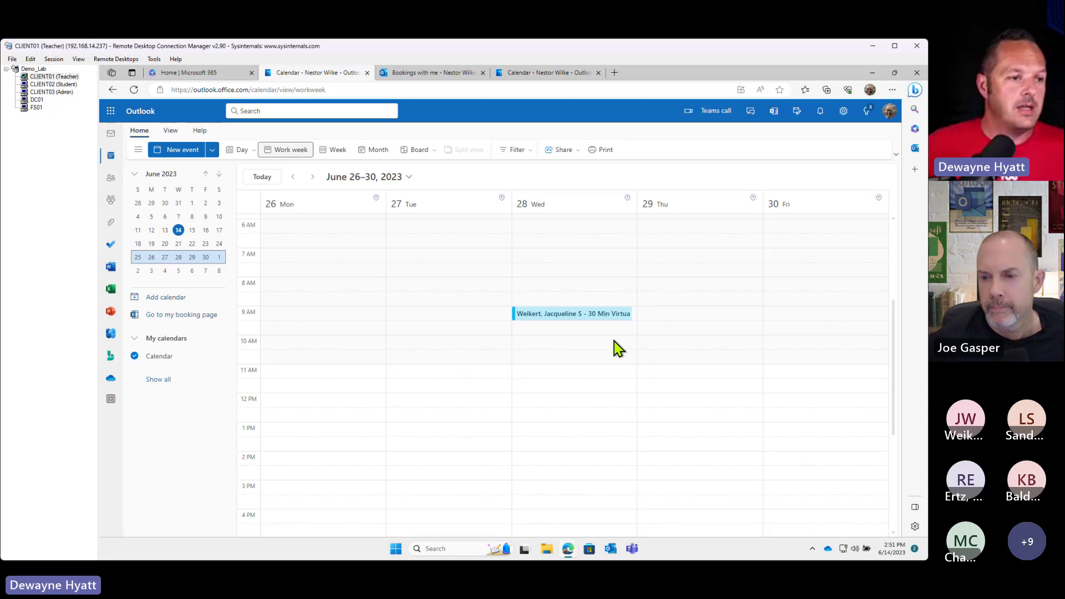
Open Add to email signature from the Bookings with me page's Share menu.
{"action": "left_click", "coordinate": [450, 75]}
{"action": "left_click", "coordinate": [695, 271]}
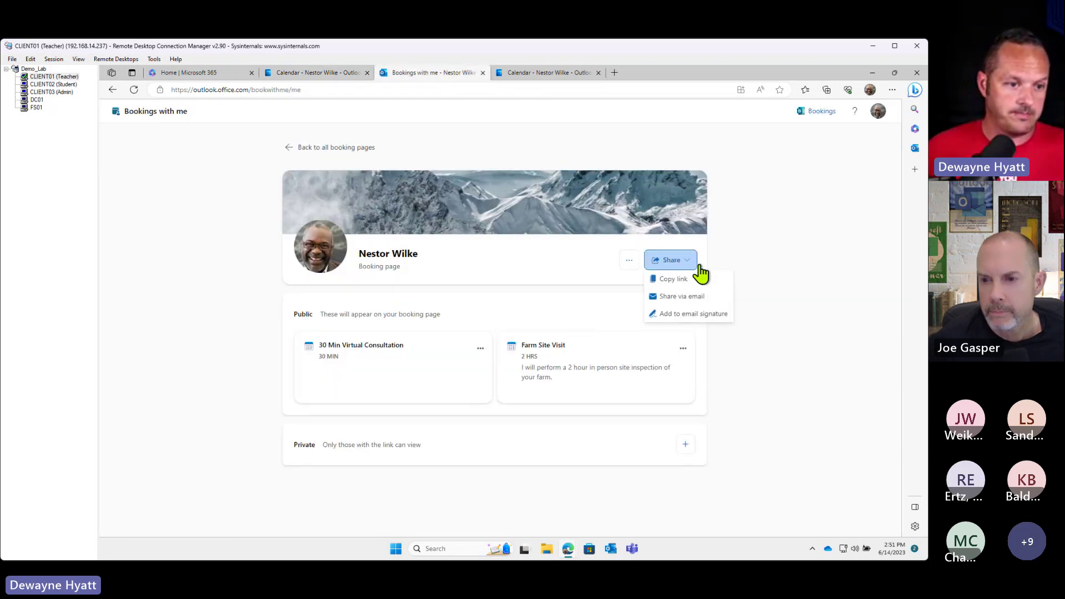
{"action": "left_click", "coordinate": [707, 316]}
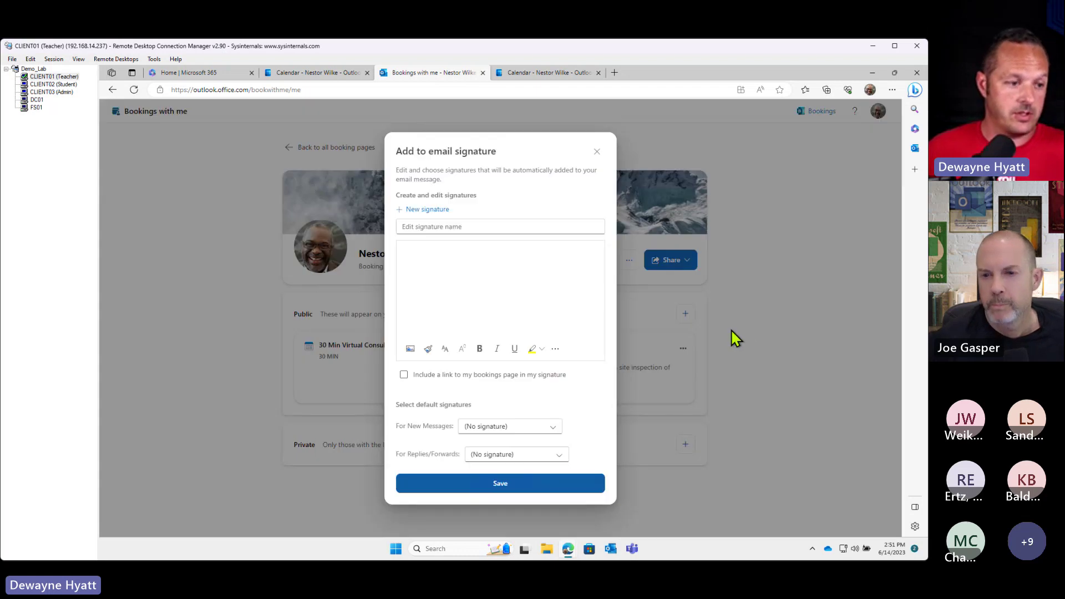
Write the signature body: 'Thanks,', the sender's name, and a 'Book Time' line.
{"action": "left_click", "coordinate": [461, 285]}
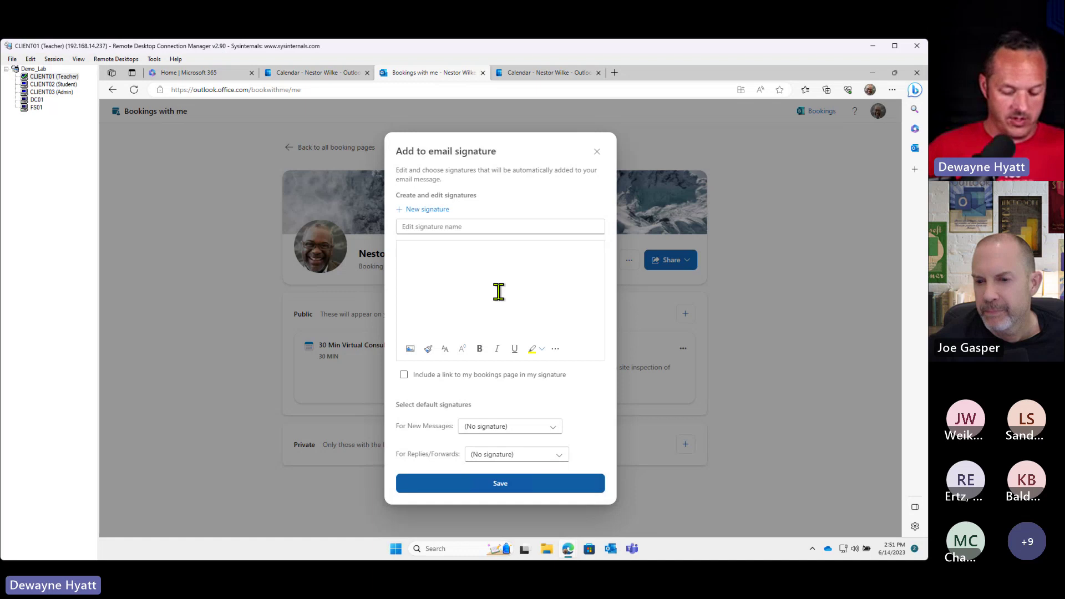
{"action": "type", "text": "Thanks,  "}
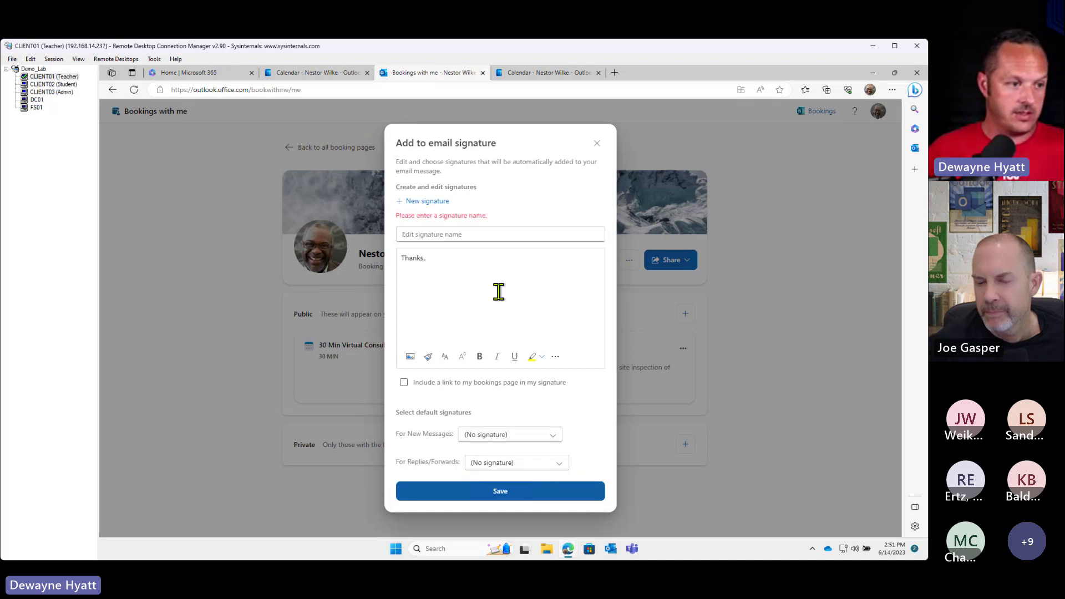
{"action": "type", "text": "Nestor Wilk"}
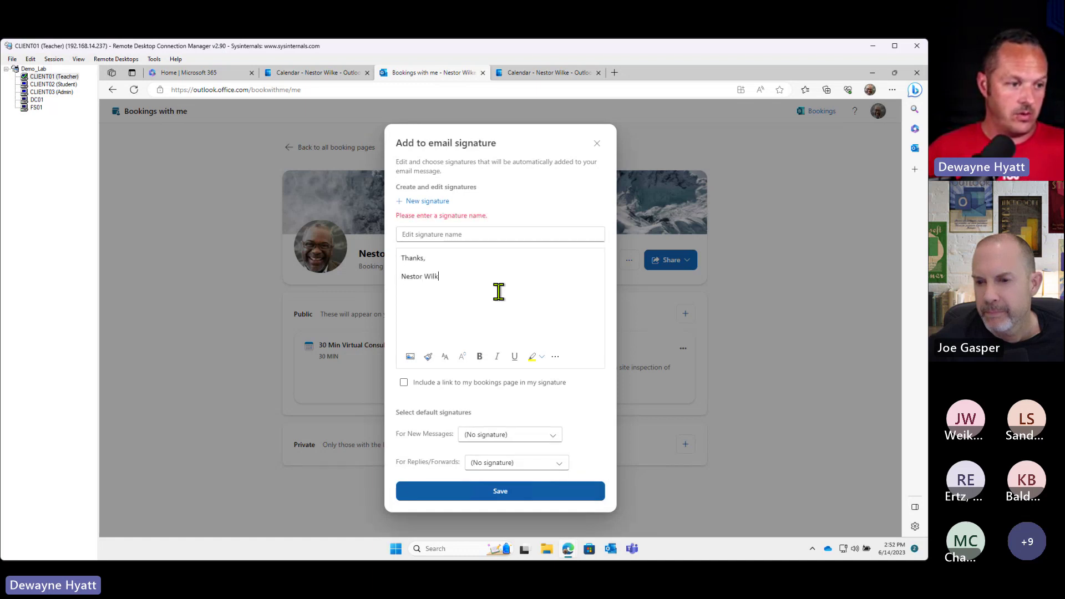
{"action": "type", "text": "e"}
{"action": "key", "text": "Return"}
{"action": "type", "text": "Book Time With"}
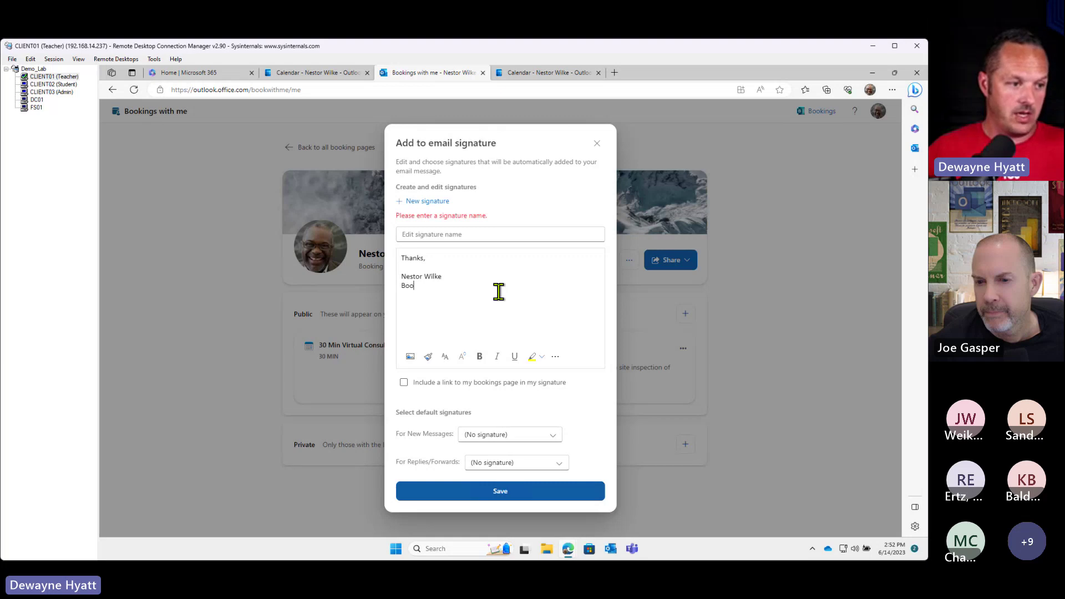
{"action": "key", "text": "BackSpace"}
{"action": "key", "text": "BackSpace"}
{"action": "key", "text": "BackSpace"}
{"action": "key", "text": "BackSpace"}
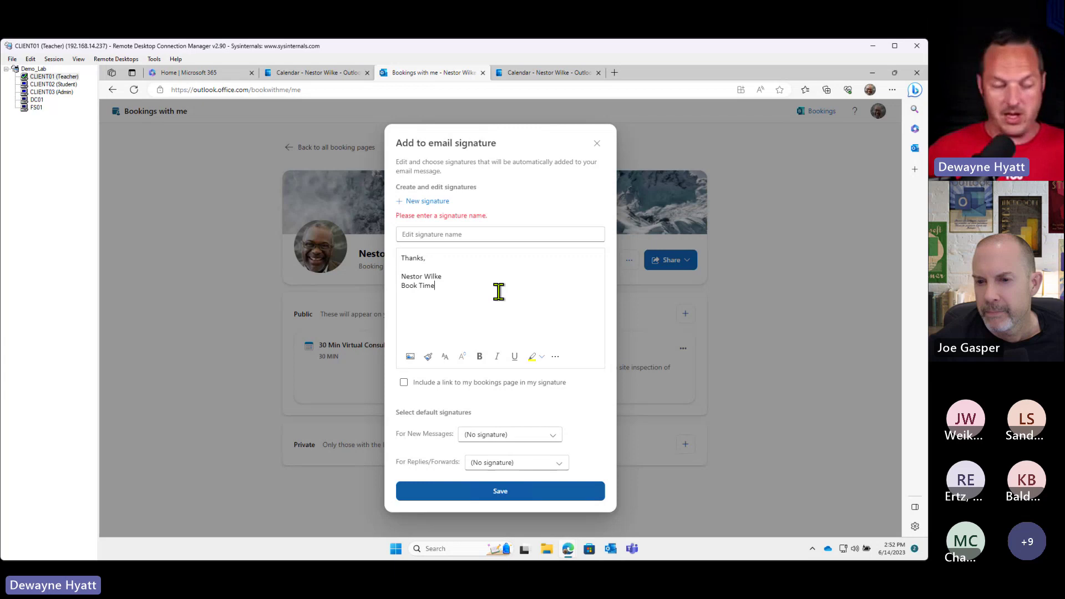
Name the signature 'Standard Sig' and select its Book Time line.
{"action": "left_click", "coordinate": [461, 233]}
{"action": "type", "text": "Stand"}
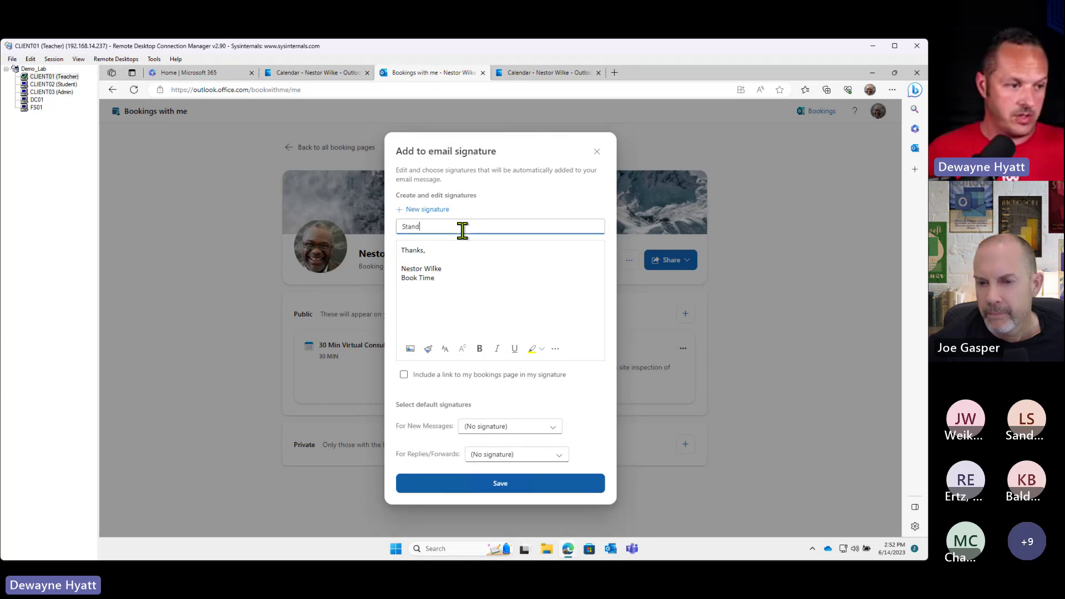
{"action": "type", "text": "ard Sig"}
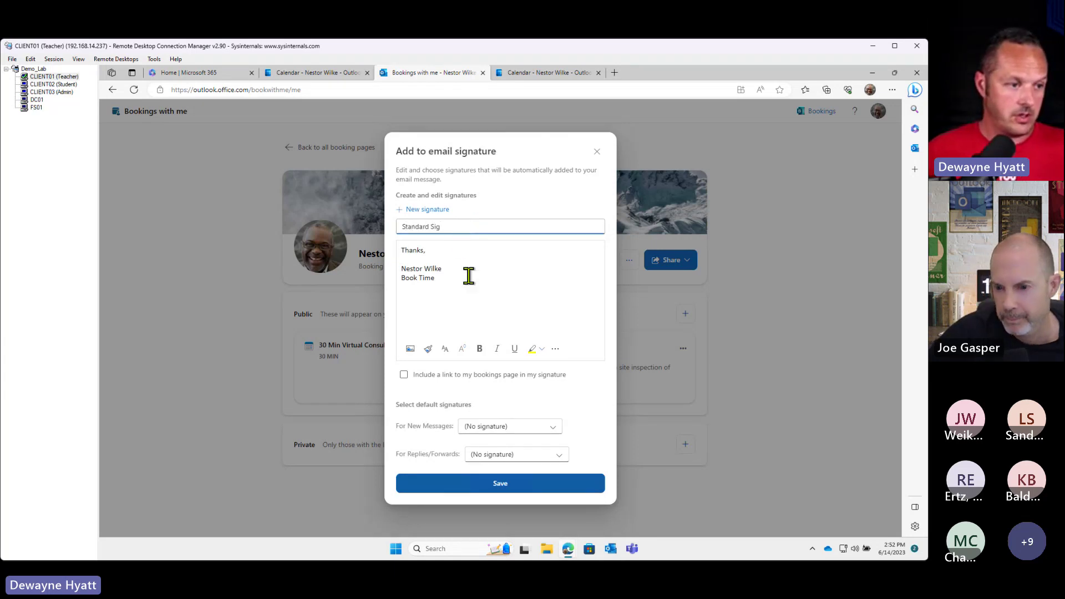
{"action": "left_click", "coordinate": [459, 278]}
{"action": "triple_click", "coordinate": [460, 279]}
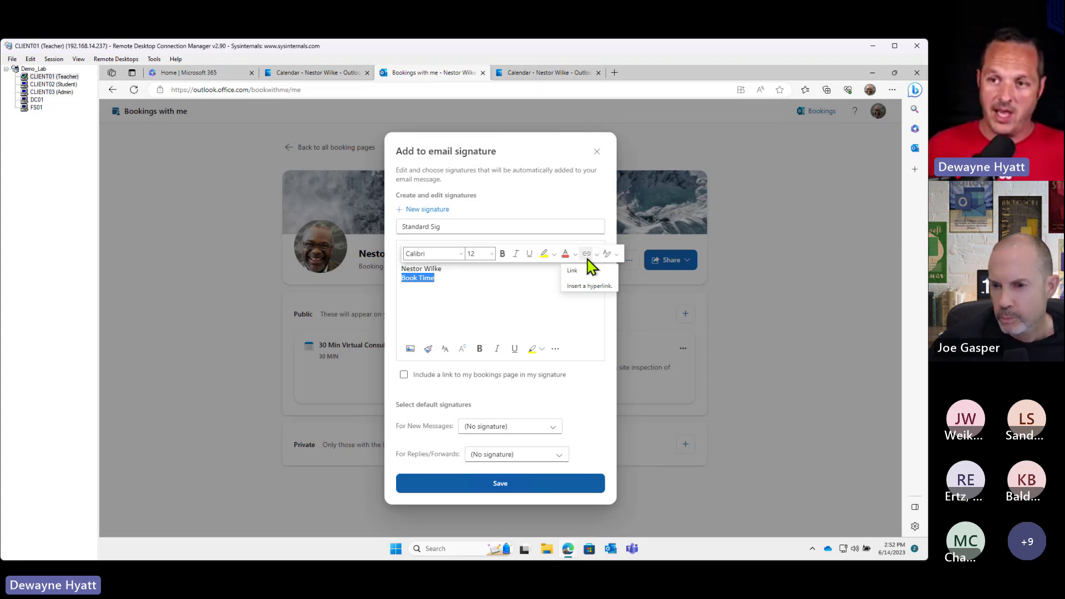
{"action": "left_click", "coordinate": [530, 306]}
{"action": "triple_click", "coordinate": [466, 283]}
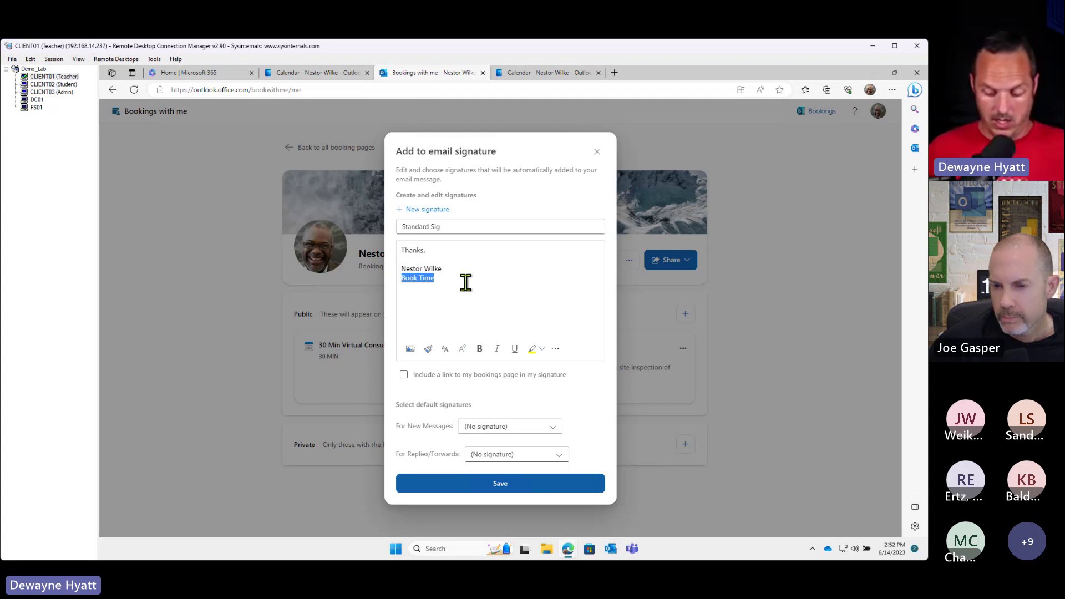
Start hyperlinking Book Time, then clear the entered address and cancel the link.
{"action": "key", "text": "ctrl+k"}
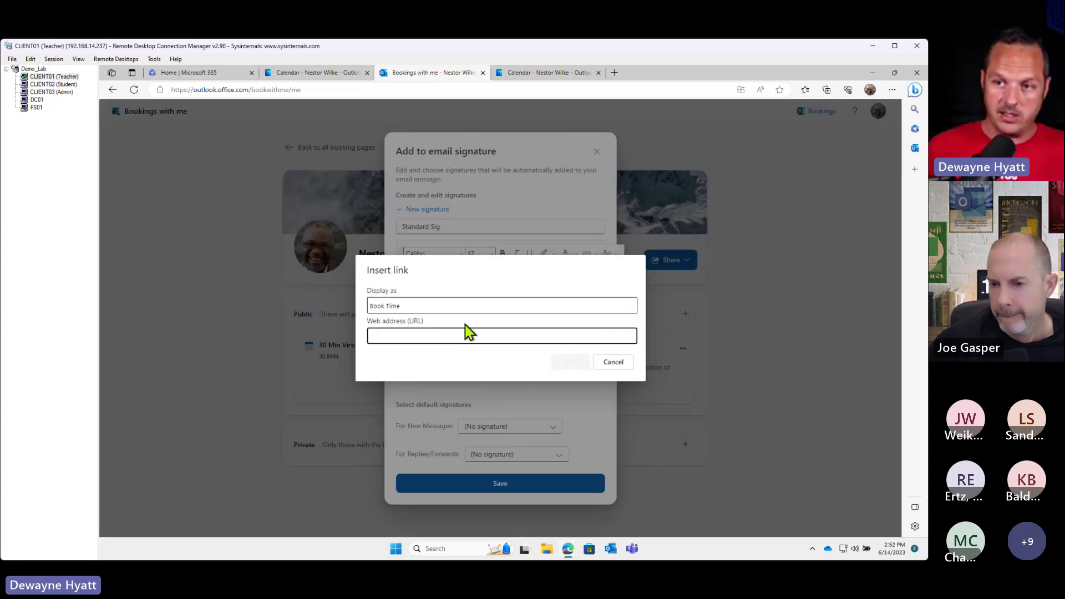
{"action": "left_click", "coordinate": [470, 336]}
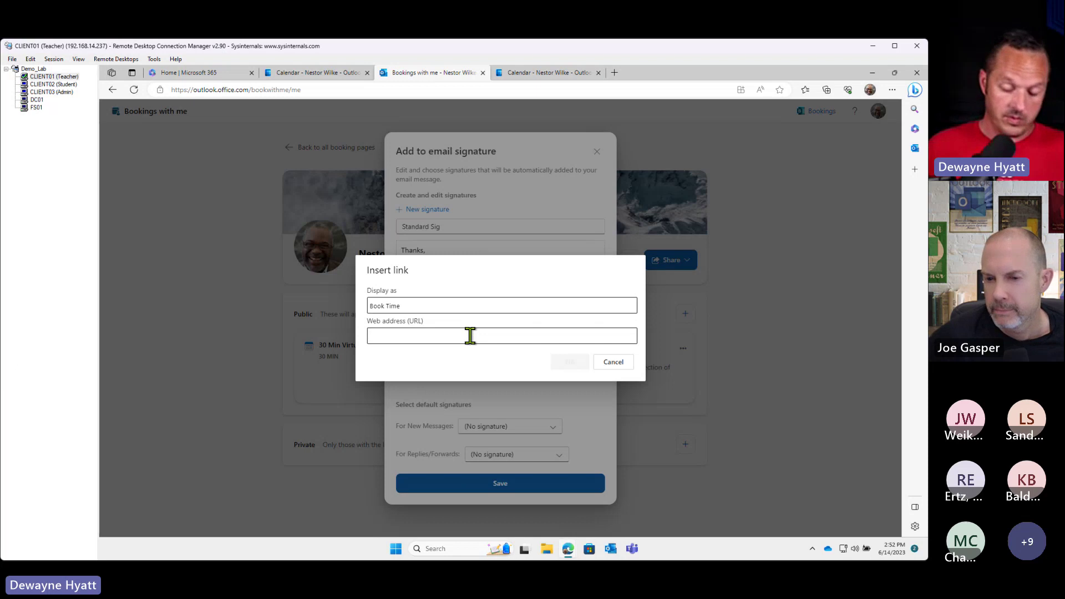
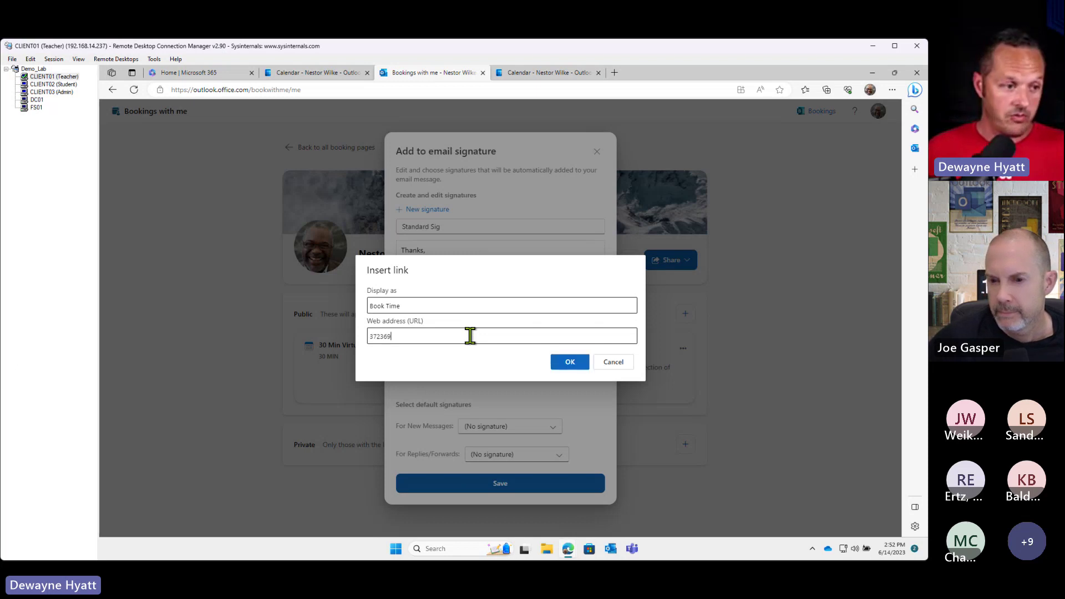
{"action": "key", "text": "ctrl+a"}
{"action": "key", "text": "BackSpace"}
{"action": "key", "text": "Escape"}
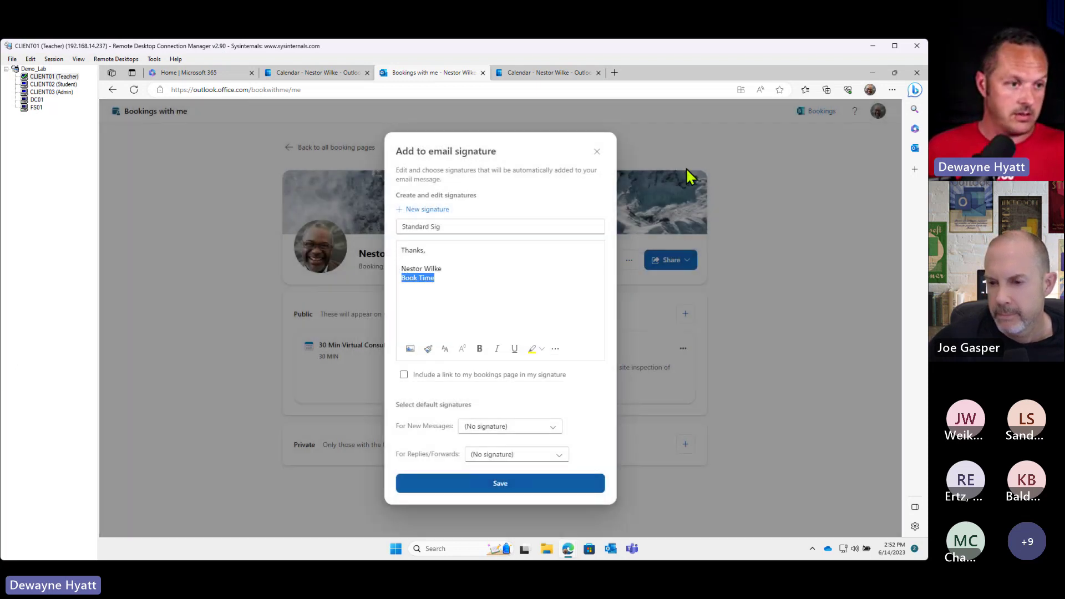
Keep the editor open, insert the bookings page link, and delete the Book Time line.
{"action": "left_click", "coordinate": [596, 153]}
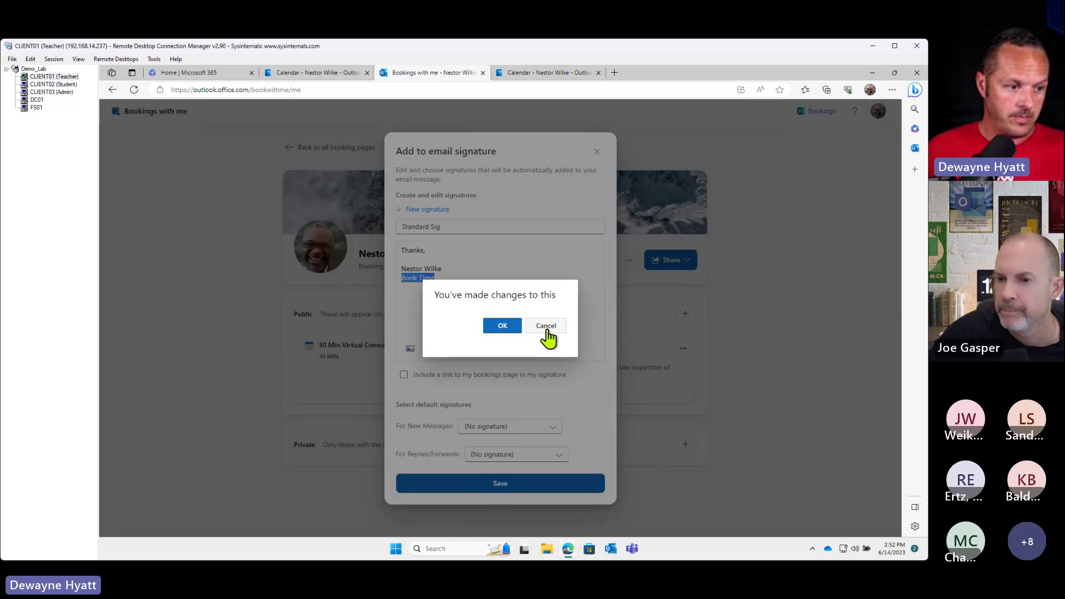
{"action": "left_click", "coordinate": [546, 328]}
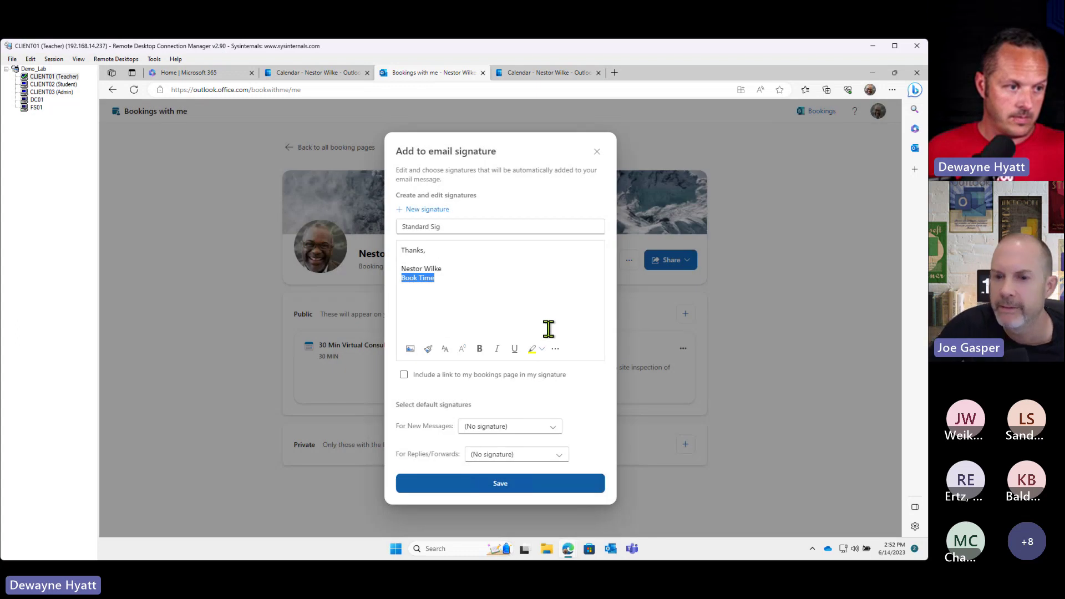
{"action": "left_click", "coordinate": [404, 375]}
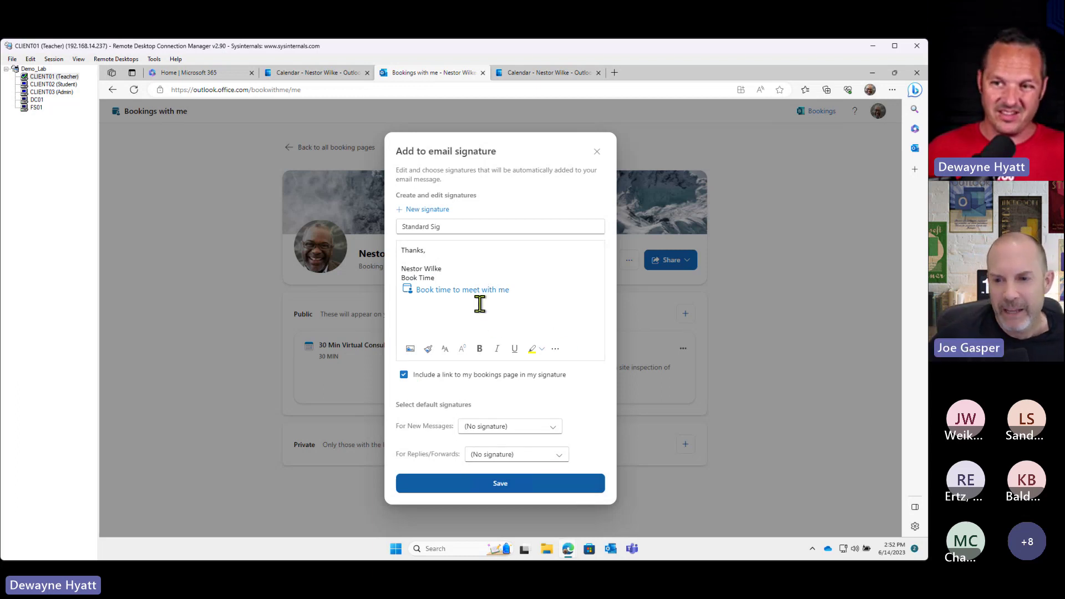
{"action": "left_click", "coordinate": [465, 279]}
{"action": "key", "text": "shift+Home"}
{"action": "key", "text": "BackSpace"}
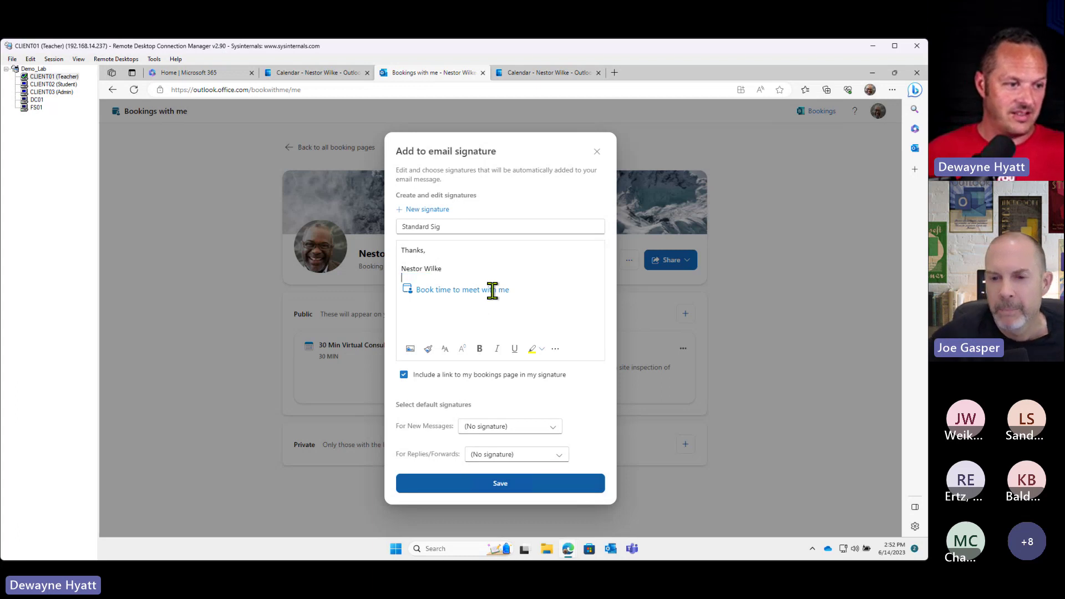
Remove and re-add the bookings page link, then close the editor discarding all changes.
{"action": "left_click", "coordinate": [493, 290]}
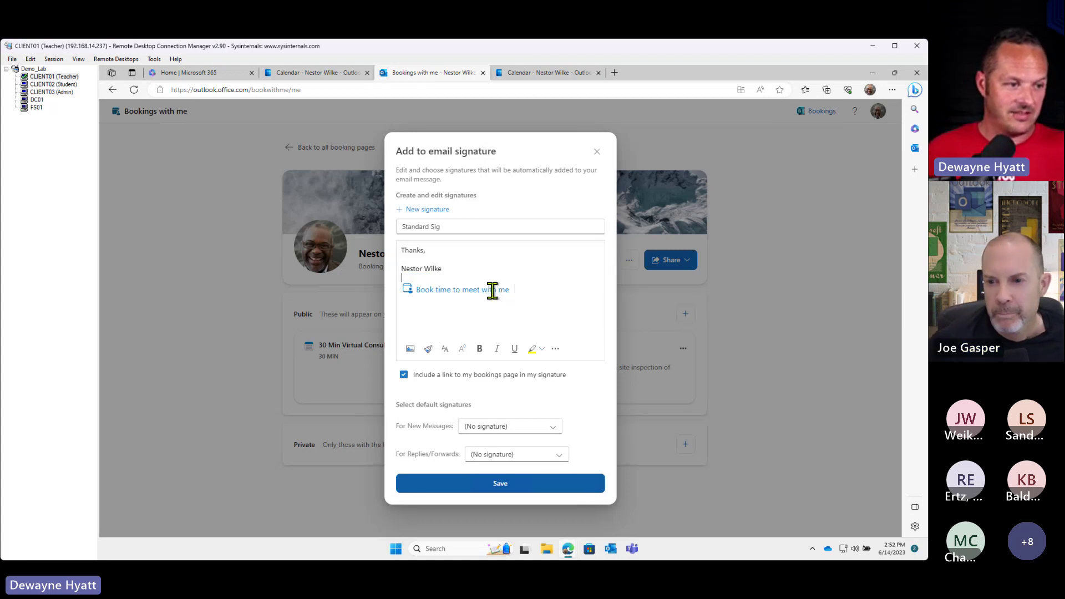
{"action": "left_click", "coordinate": [493, 289]}
{"action": "key", "text": "BackSpace"}
{"action": "key", "text": "BackSpace"}
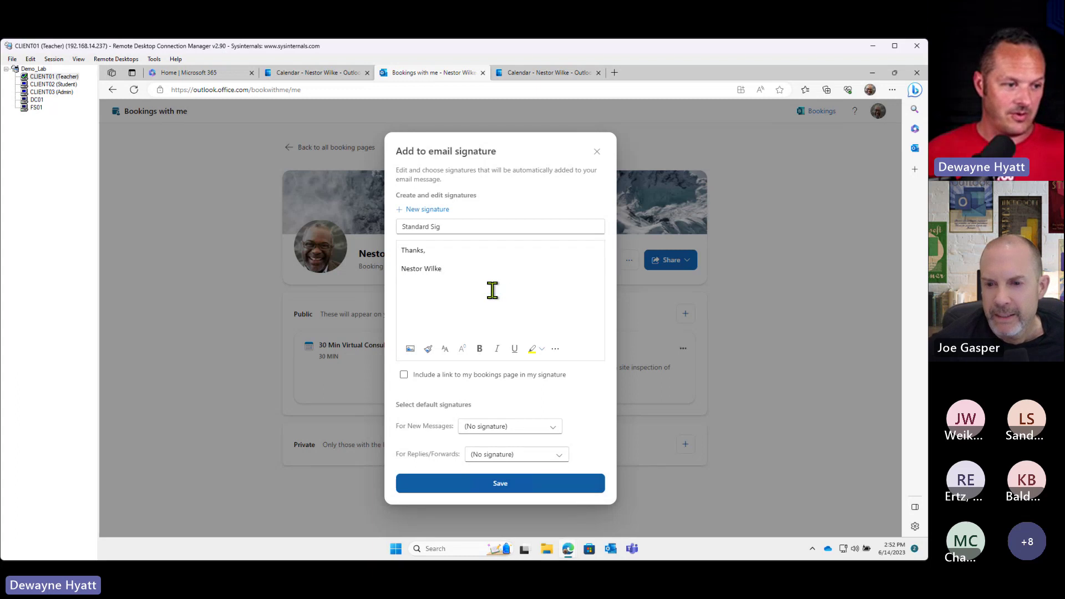
{"action": "left_click", "coordinate": [404, 375]}
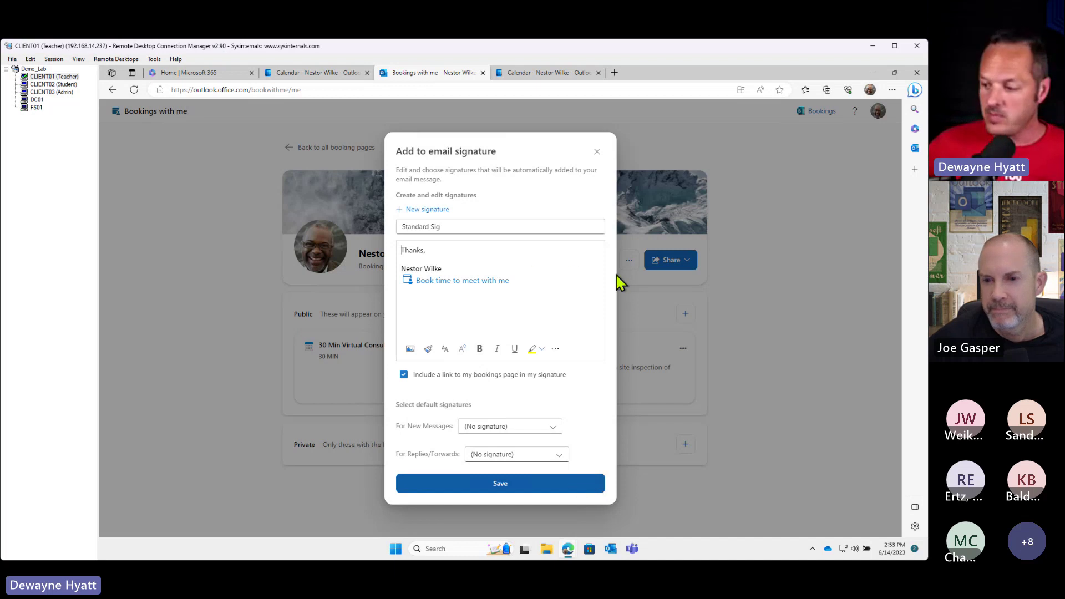
{"action": "left_click", "coordinate": [597, 152]}
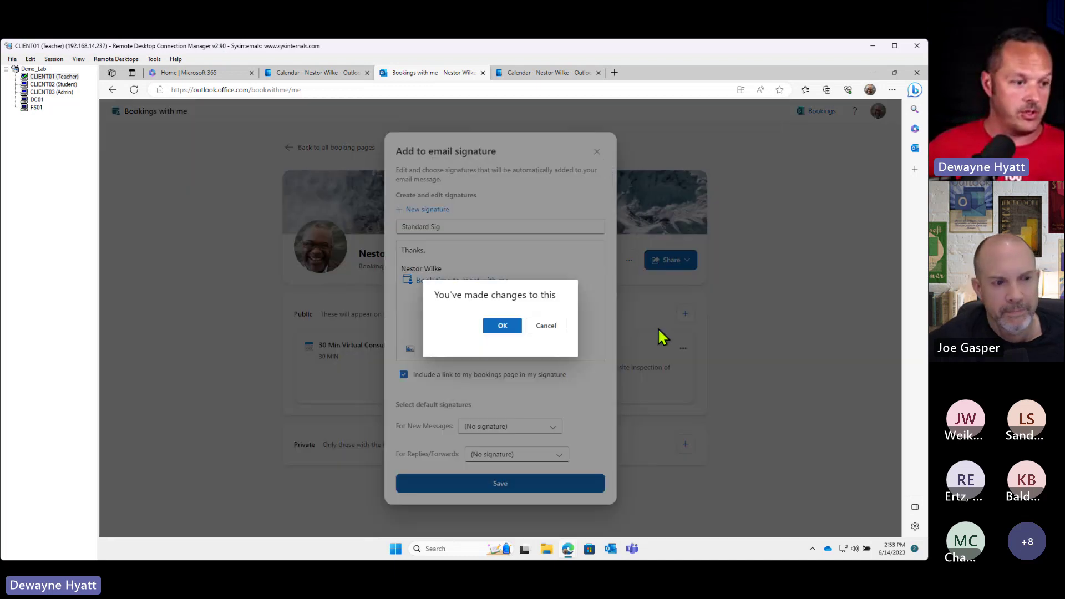
{"action": "left_click", "coordinate": [506, 327]}
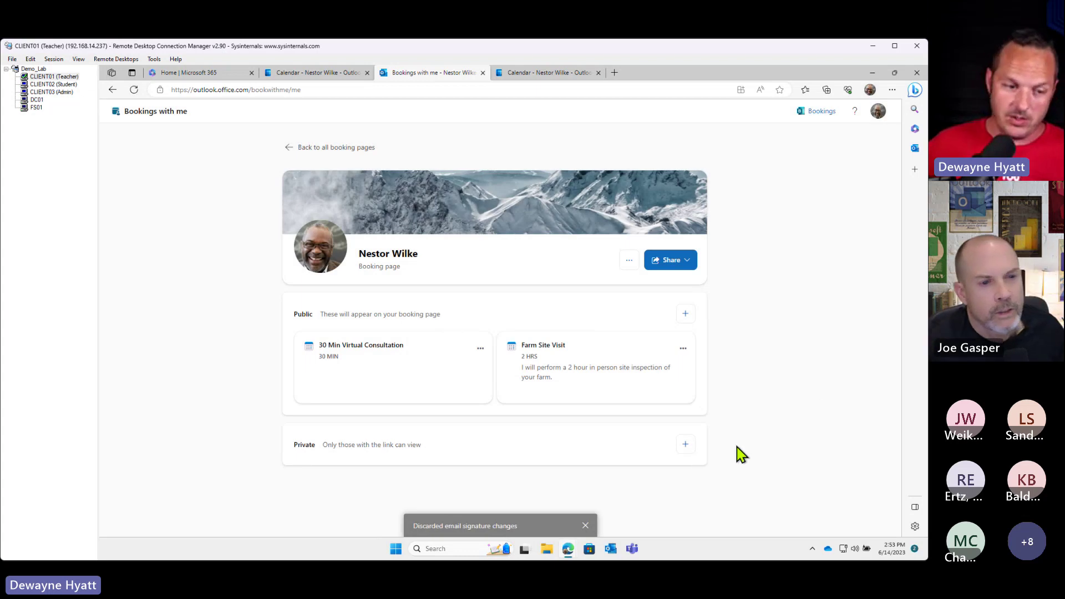
Create a private meeting type titled 'Super Secret Consultation' and save it.
{"action": "left_click", "coordinate": [686, 446]}
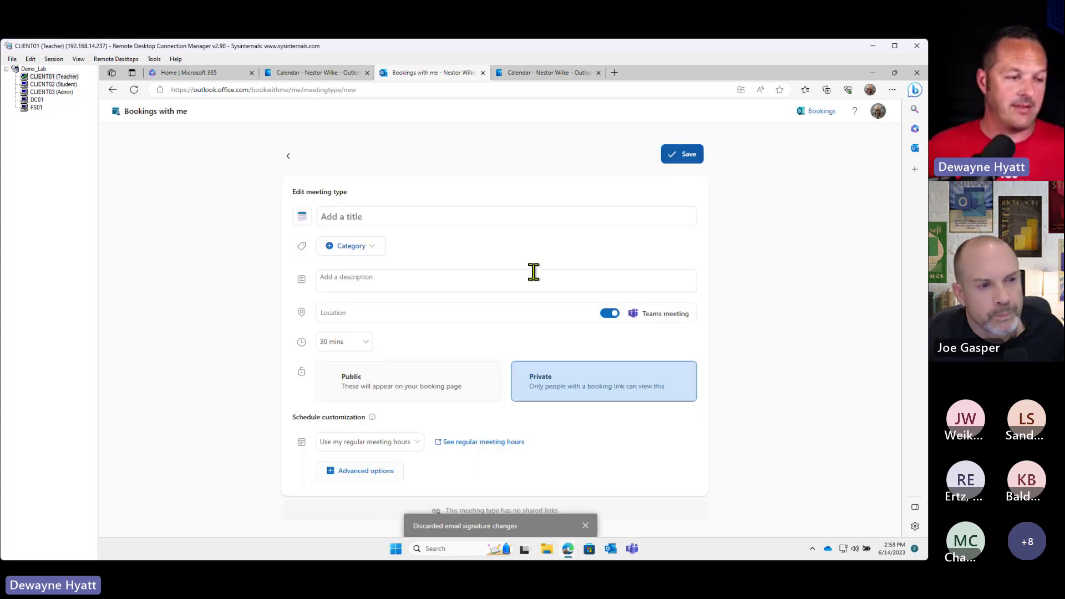
{"action": "left_click", "coordinate": [367, 217]}
{"action": "type", "text": "S"}
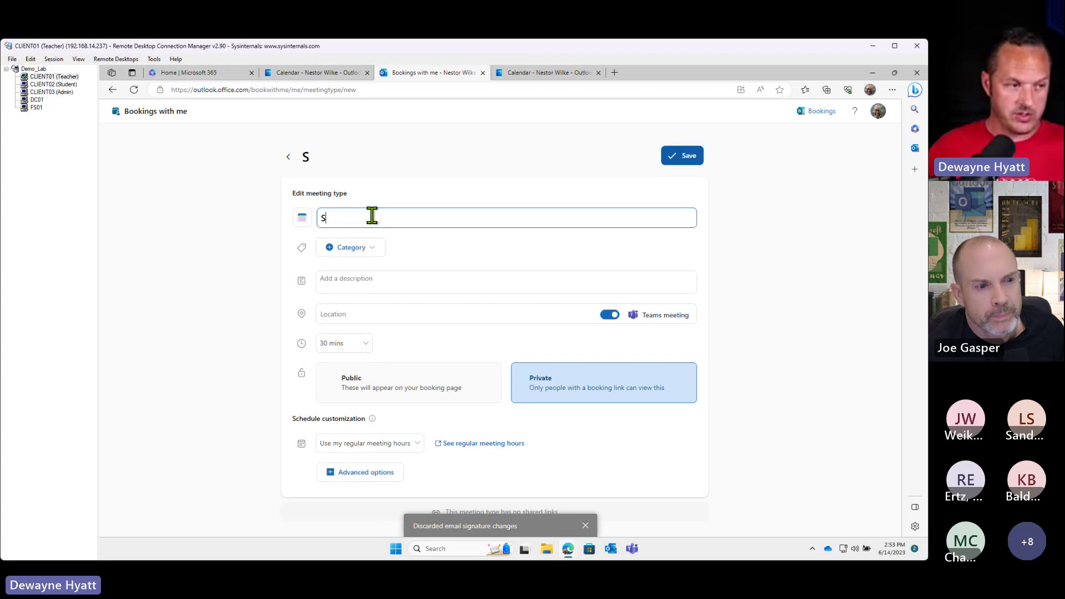
{"action": "type", "text": "uper Secret Con"}
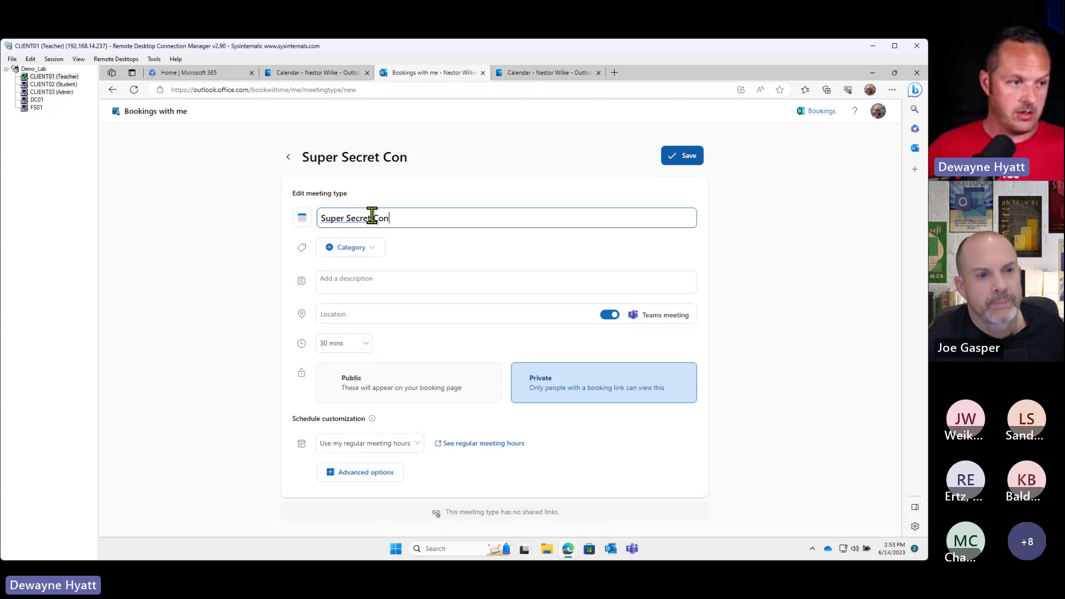
{"action": "type", "text": "sultation"}
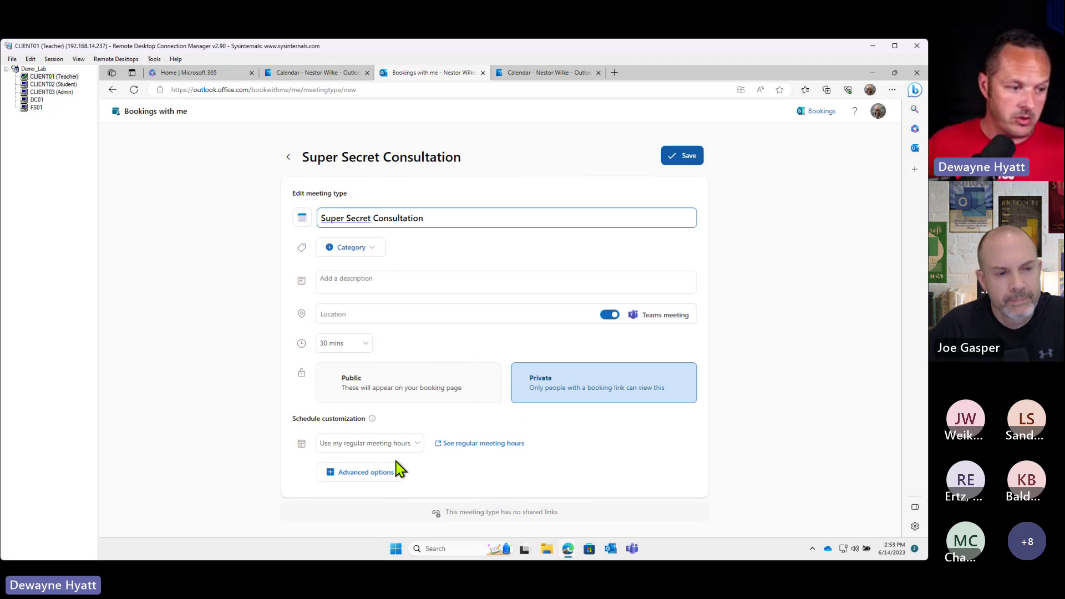
{"action": "left_click", "coordinate": [686, 158]}
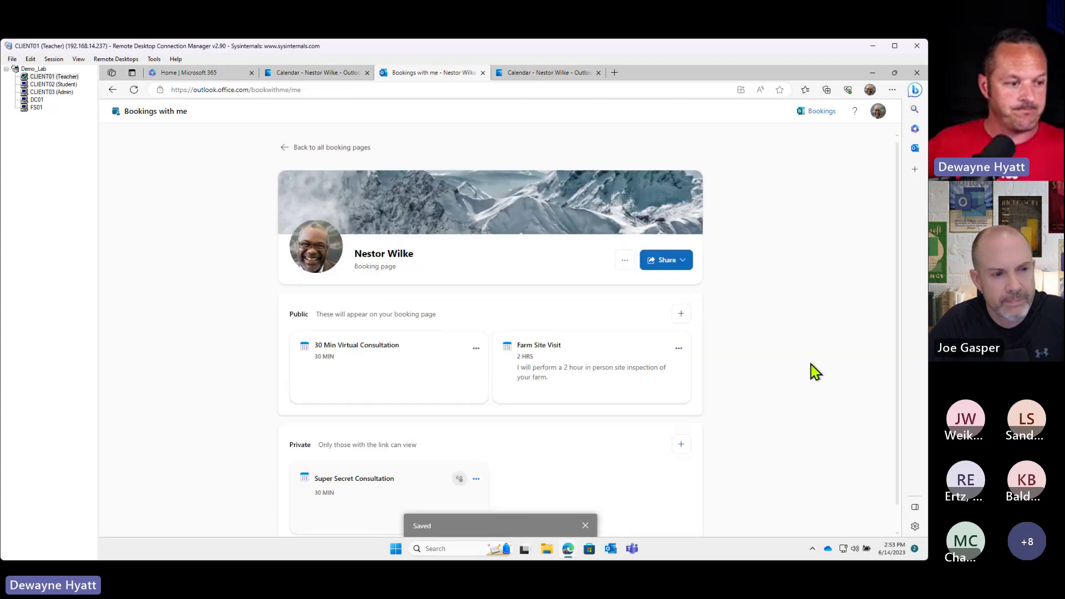
{"action": "scroll", "coordinate": [811, 373], "scroll_direction": "down", "scroll_amount": 1}
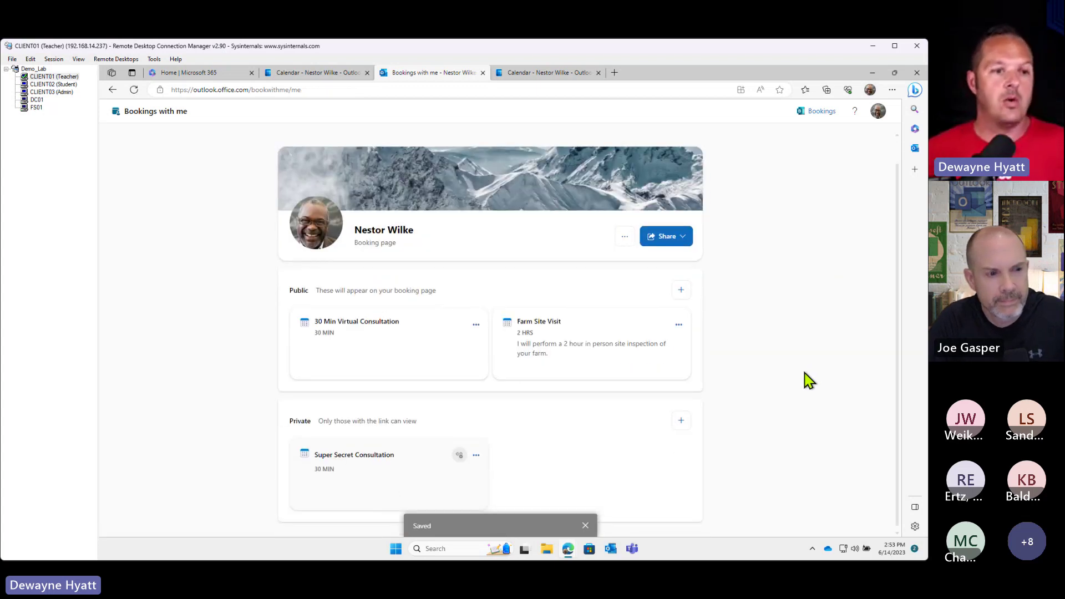
{"action": "mouse_move", "coordinate": [578, 555]}
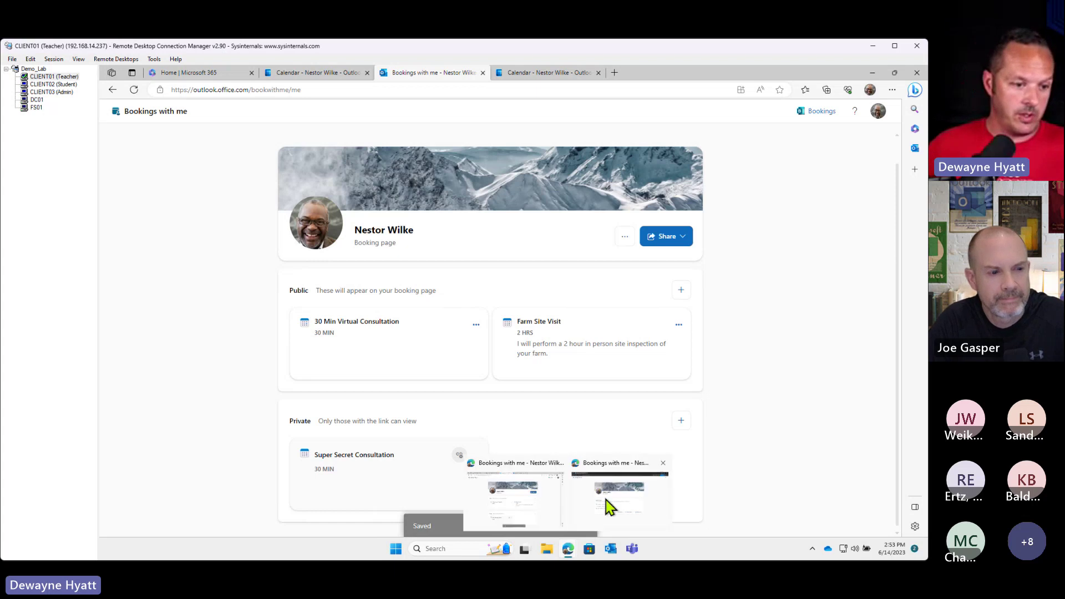
{"action": "left_click", "coordinate": [607, 506]}
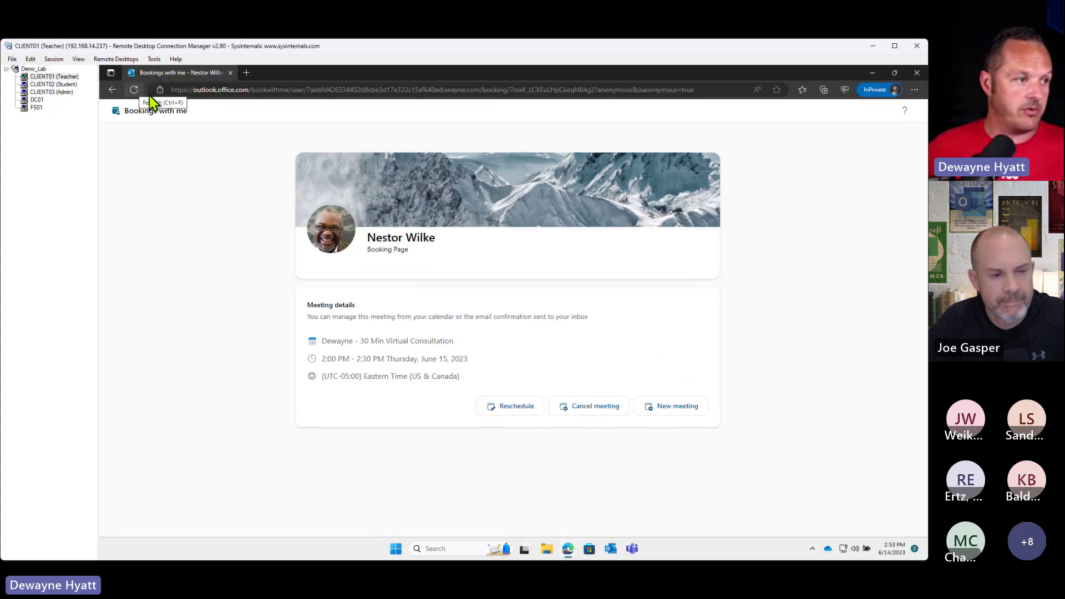
{"action": "left_click", "coordinate": [114, 90]}
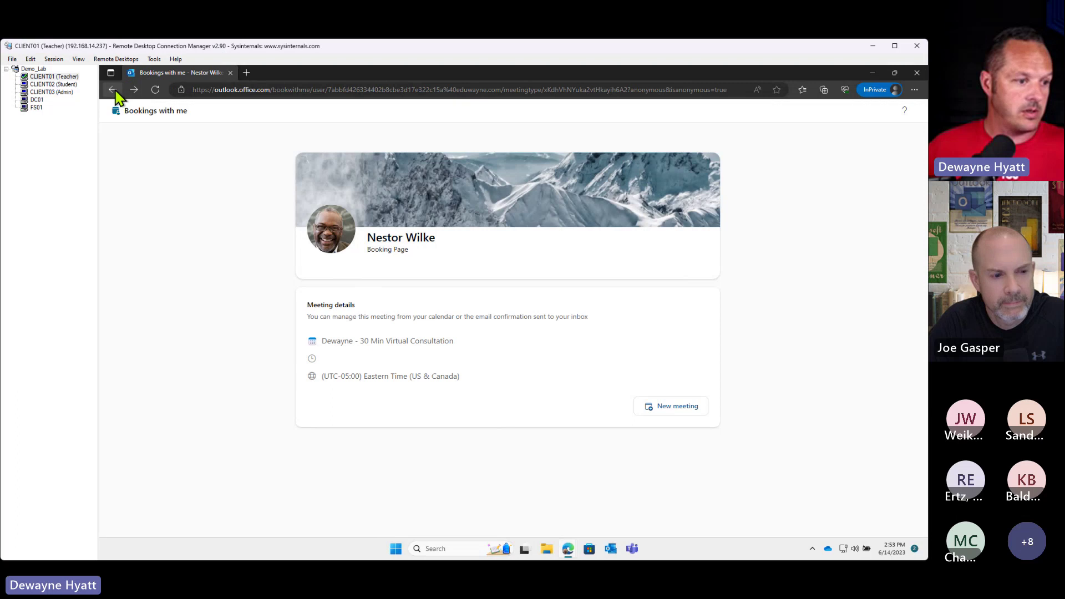
{"action": "left_click", "coordinate": [580, 91]}
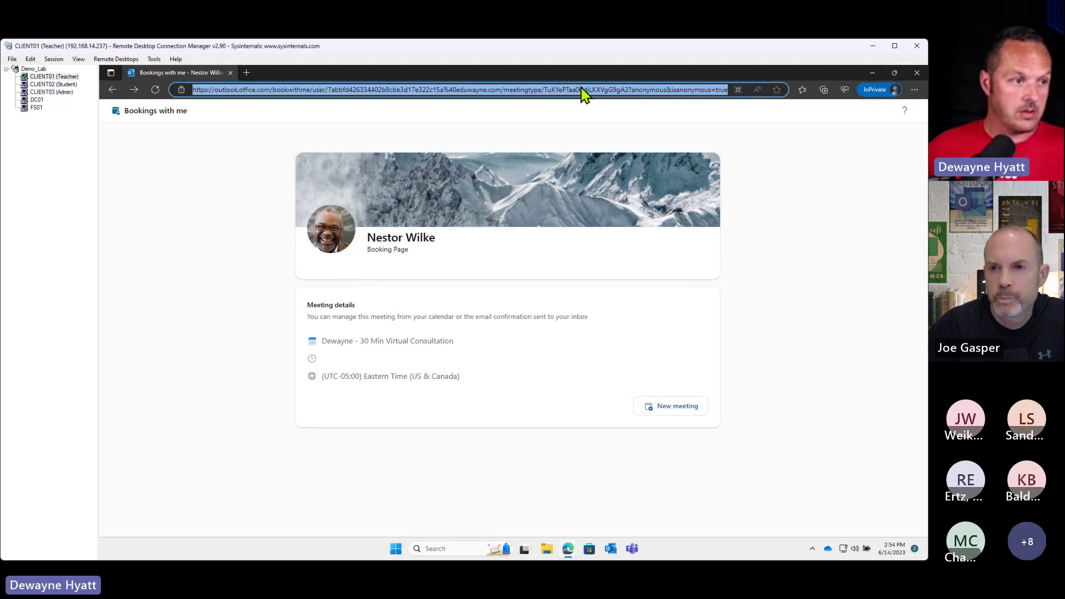
{"action": "left_click", "coordinate": [701, 91]}
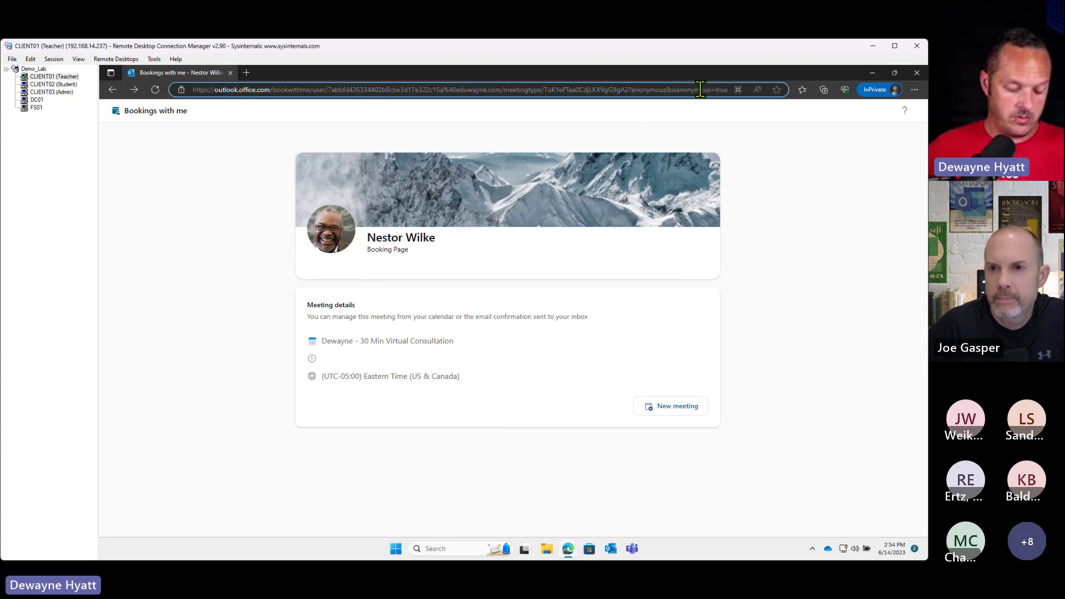
{"action": "key", "text": "ctrl+a"}
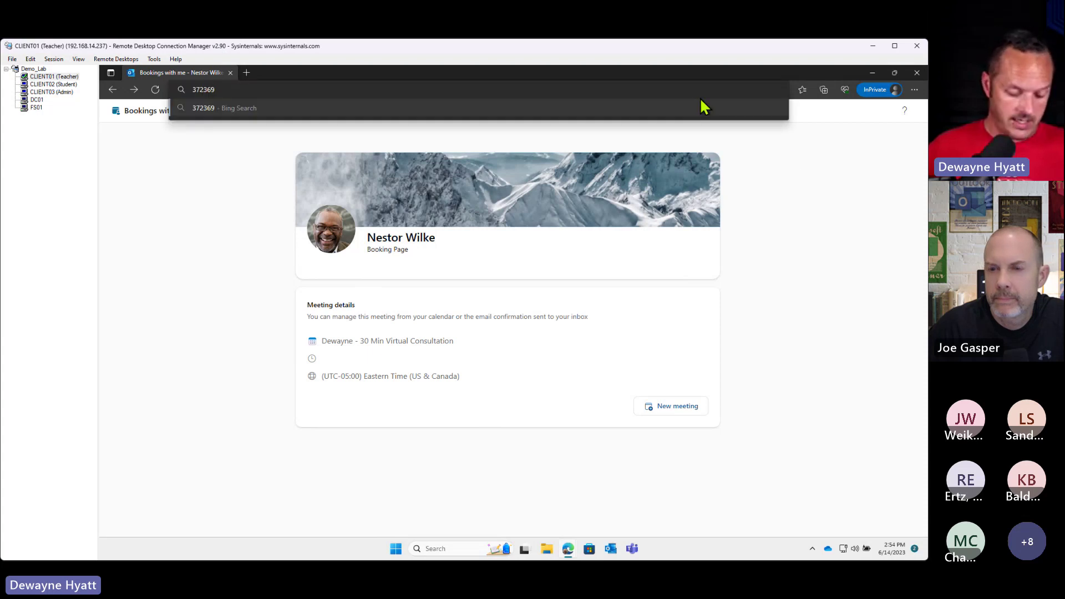
{"action": "key", "text": "Escape"}
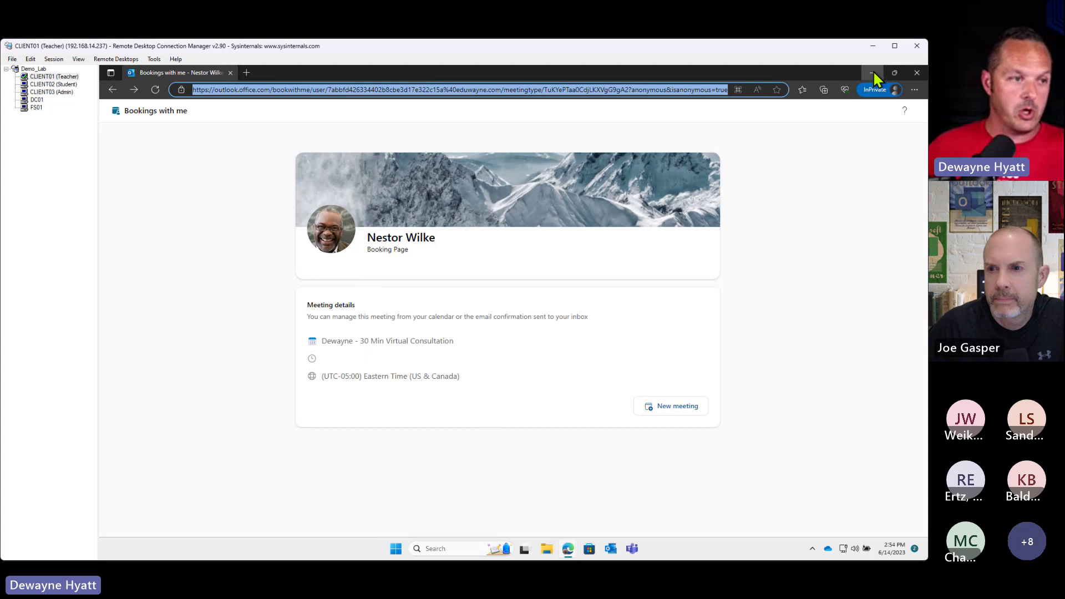
{"action": "left_click", "coordinate": [872, 72]}
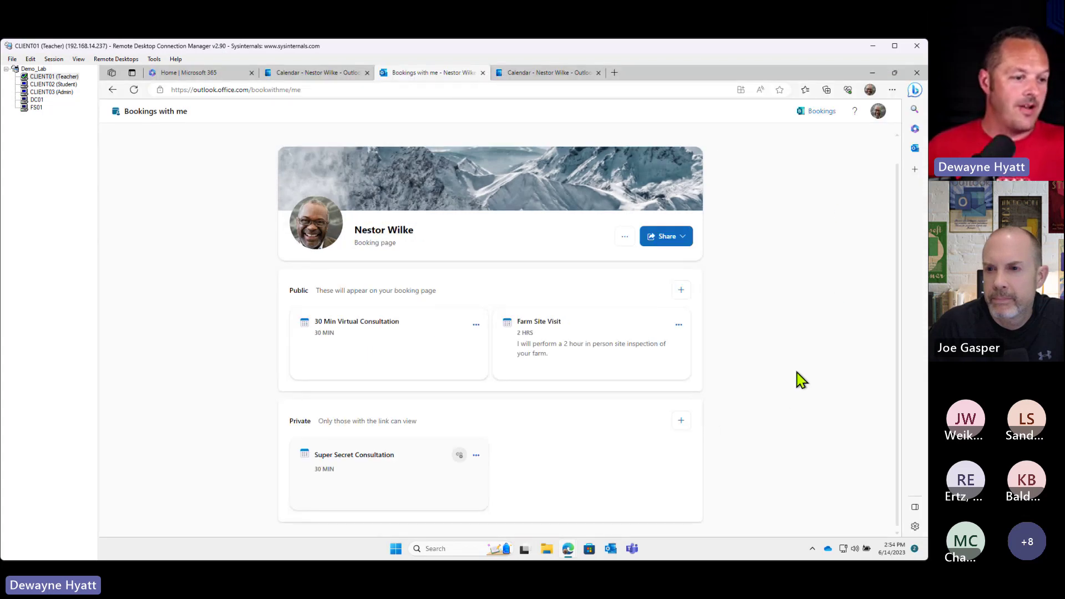
Copy a single-use link from the Super Secret Consultation card's options menu.
{"action": "left_click", "coordinate": [476, 455]}
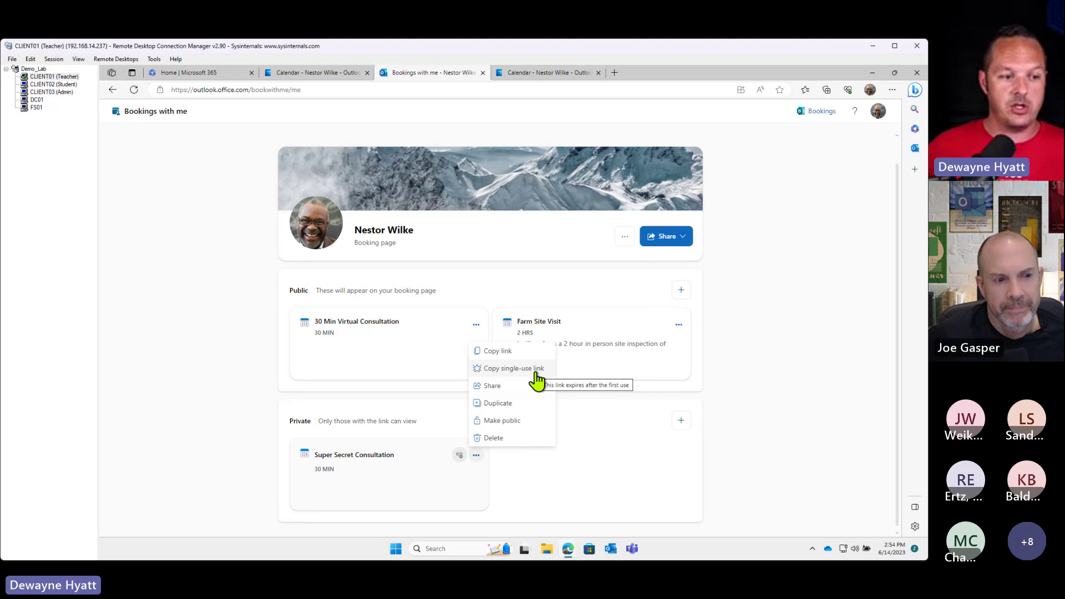
{"action": "left_click", "coordinate": [536, 372]}
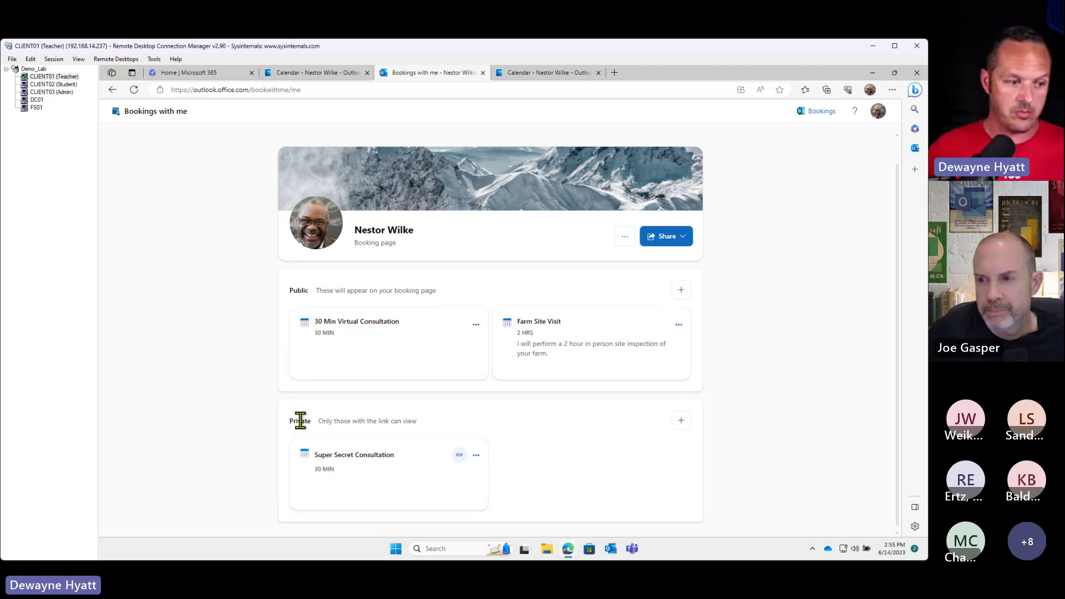
{"action": "left_click", "coordinate": [476, 457]}
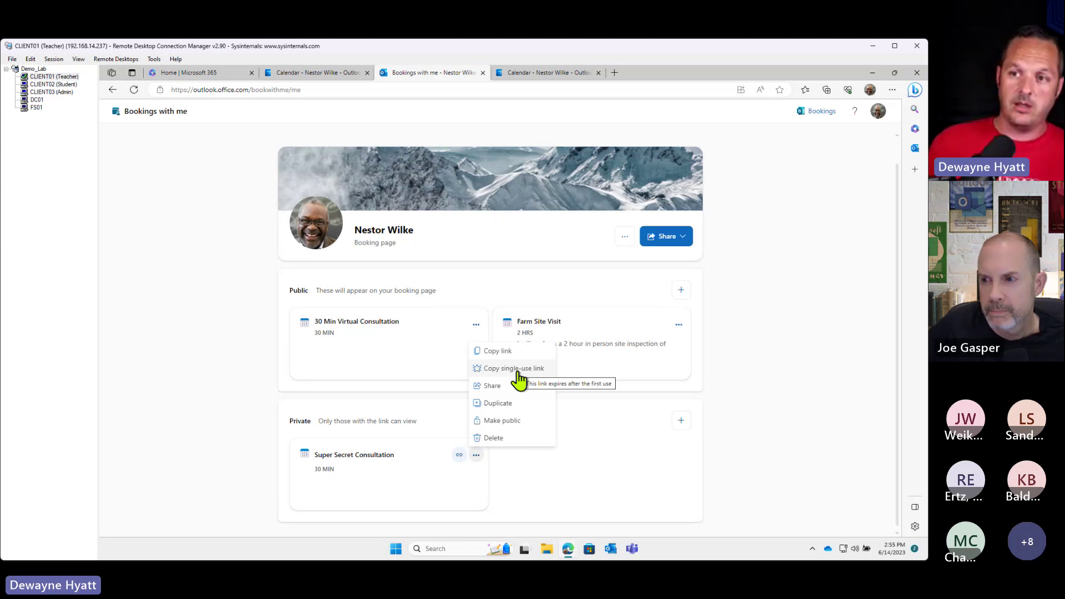
{"action": "left_click", "coordinate": [679, 325]}
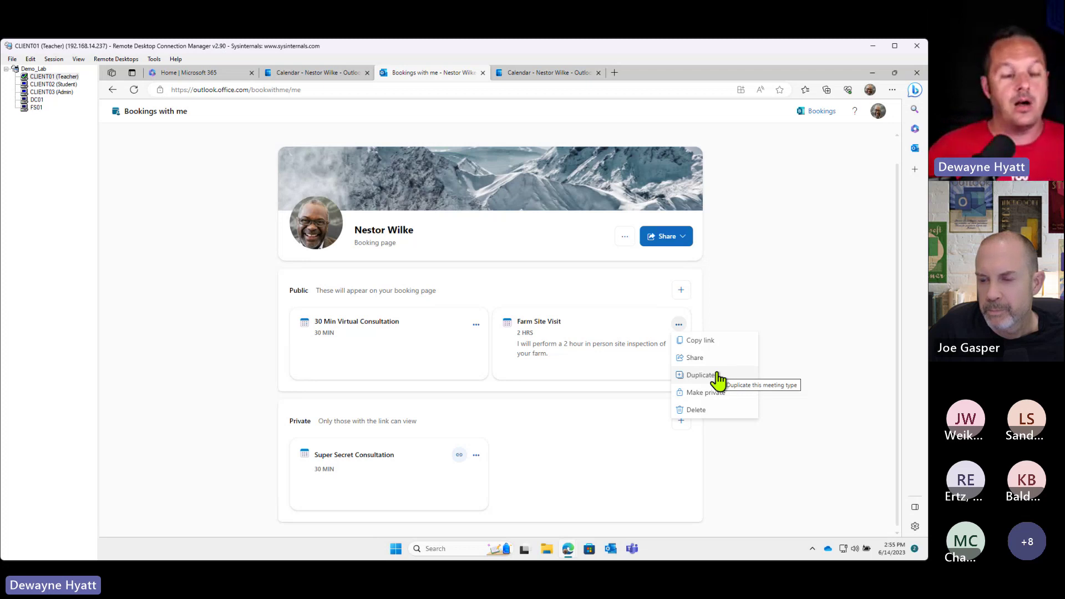
{"action": "left_click", "coordinate": [803, 270]}
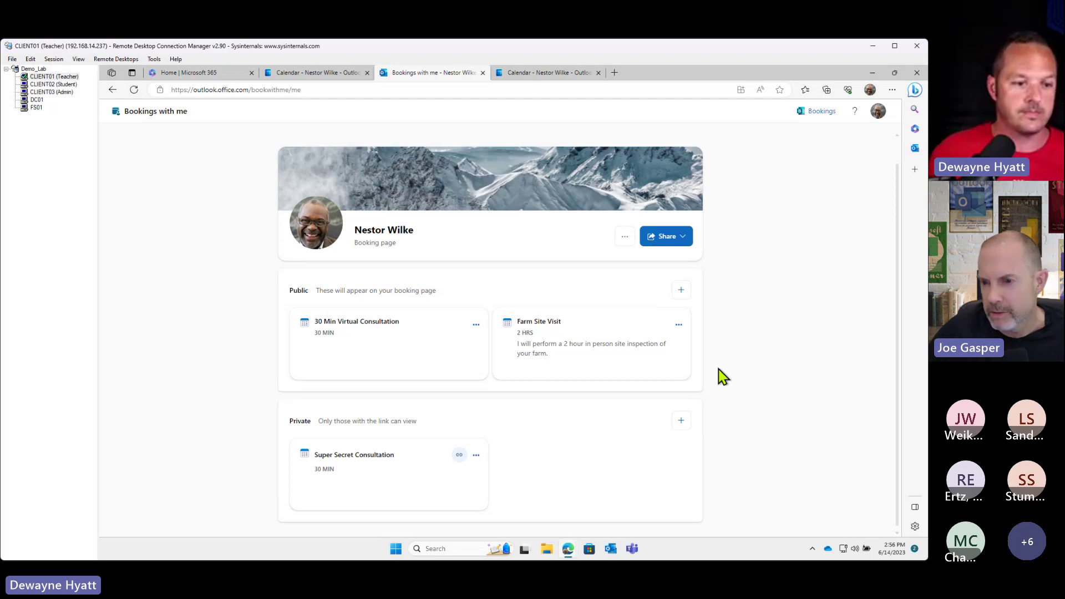
Copy the Farm Site Visit booking link and open the Add to email signature editor.
{"action": "left_click", "coordinate": [679, 325]}
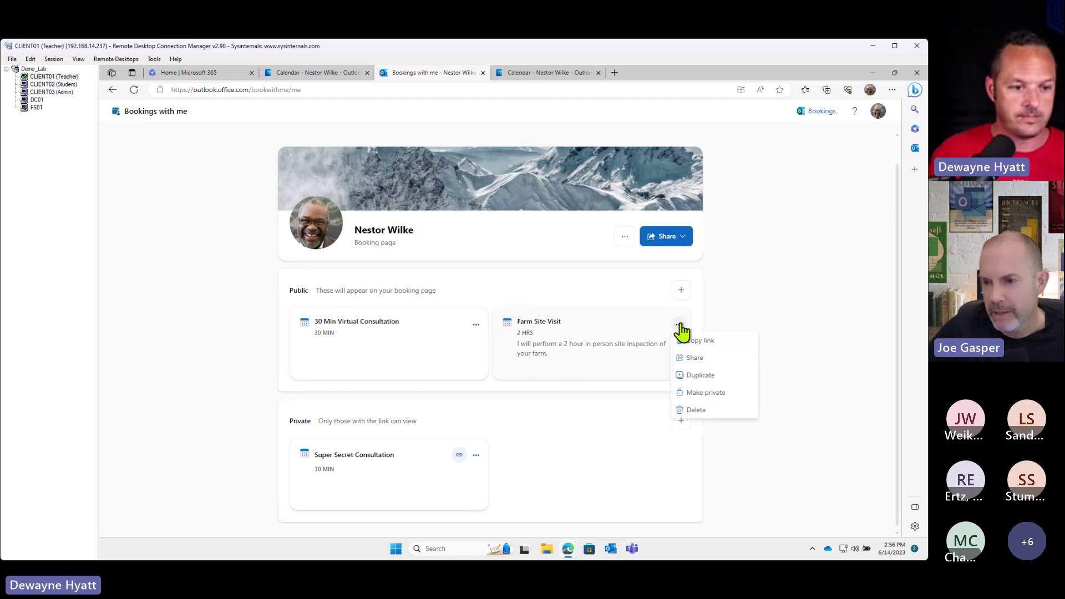
{"action": "left_click", "coordinate": [727, 344]}
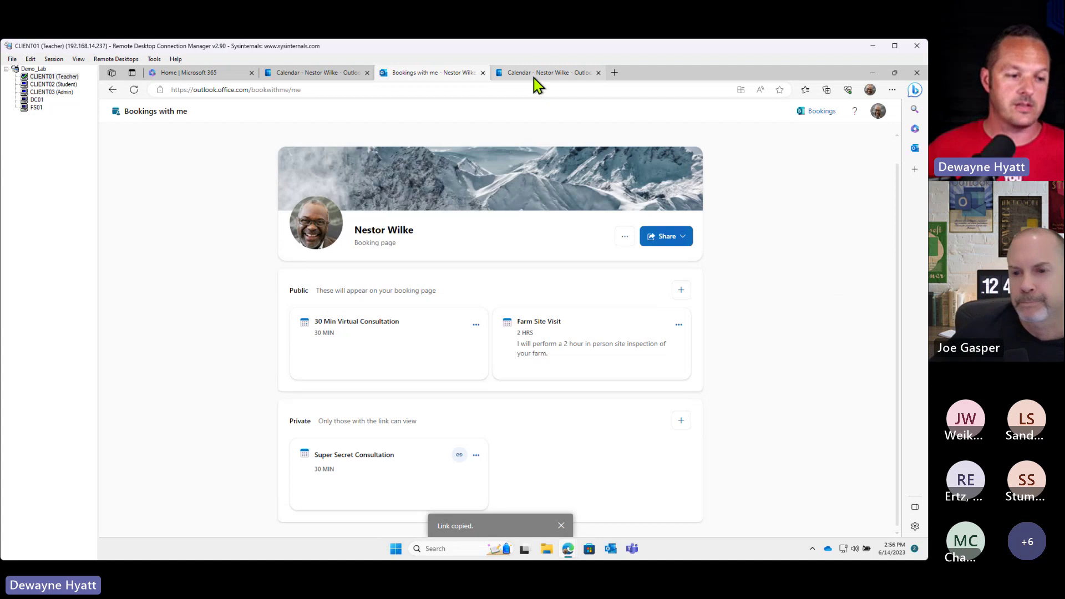
{"action": "left_click", "coordinate": [688, 238]}
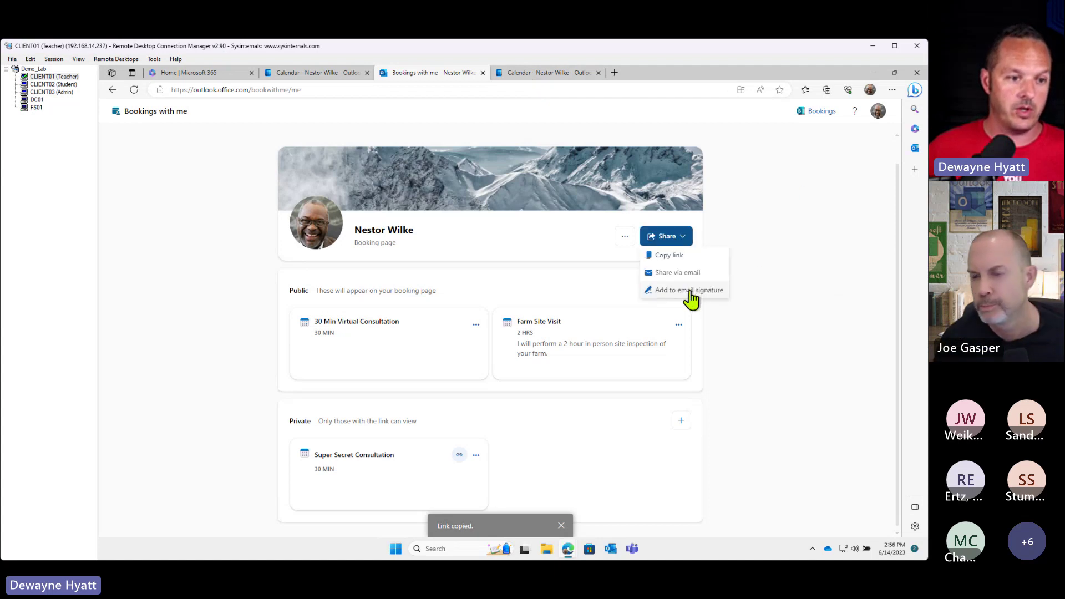
{"action": "left_click", "coordinate": [687, 290]}
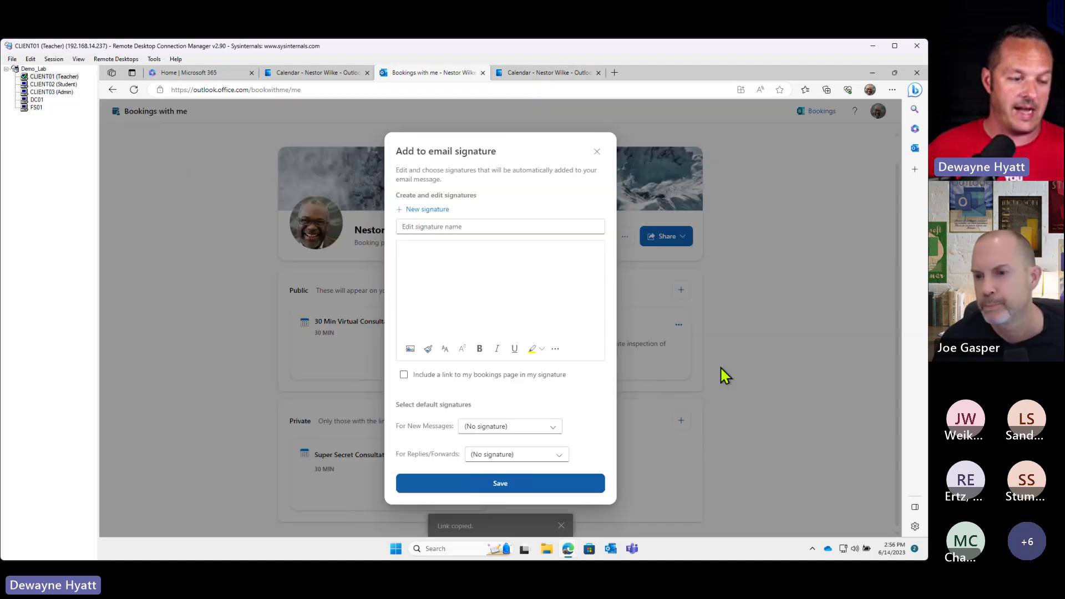
Name the signature 'Standard Sig' with body 'Thanks,', the sender's first name, and 'Book a Farm visit'.
{"action": "left_click", "coordinate": [452, 226]}
{"action": "type", "text": "Standard Sig"}
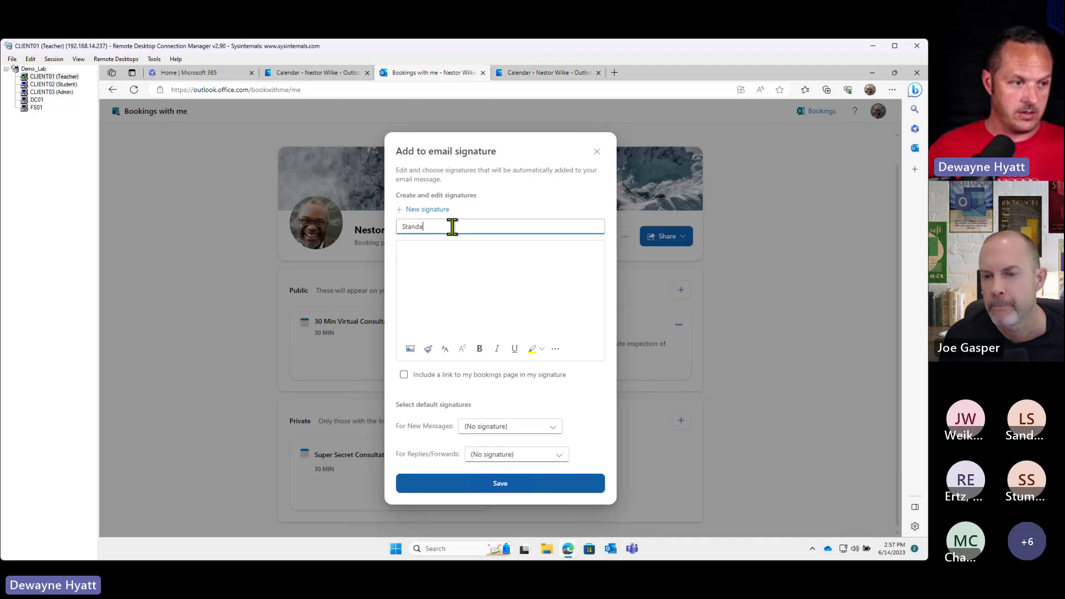
{"action": "key", "text": "Tab"}
{"action": "type", "text": "Thanks"}
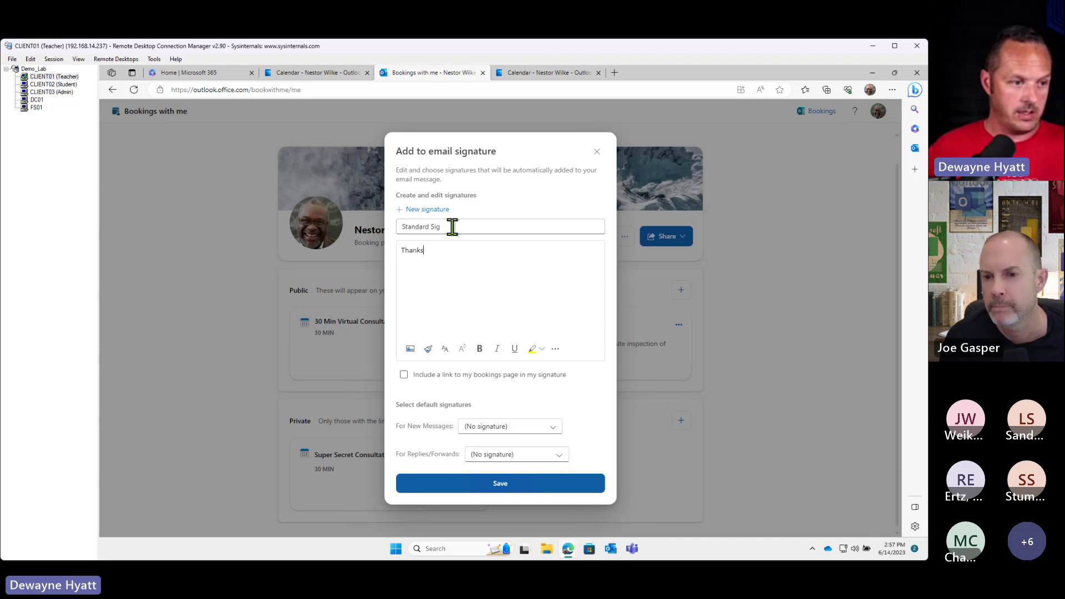
{"action": "type", "text": ","}
{"action": "key", "text": "Return"}
{"action": "key", "text": "Return"}
{"action": "type", "text": "Nestor"}
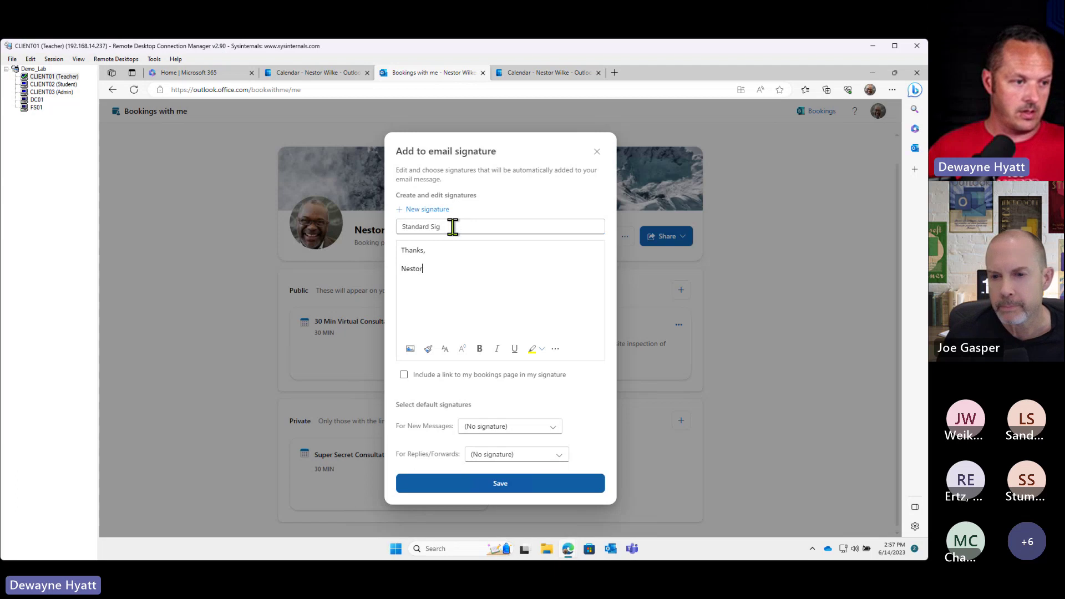
{"action": "key", "text": "Return"}
{"action": "type", "text": "Book a F"}
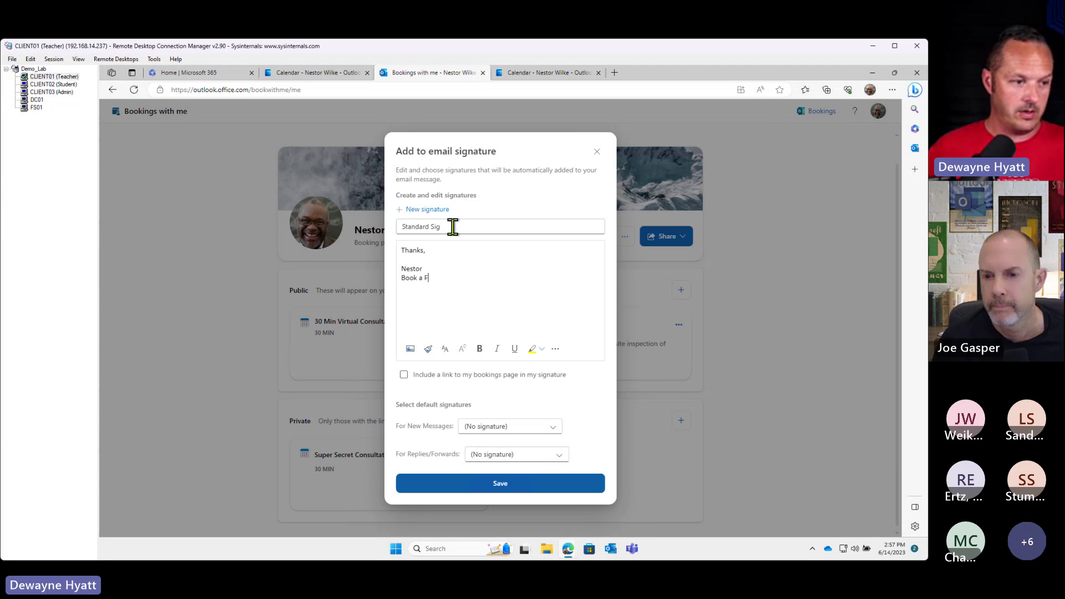
{"action": "type", "text": "arm visit"}
Link the 'Book a Farm visit' line to the pasted Farm Site Visit booking address.
{"action": "key", "text": "shift+Home"}
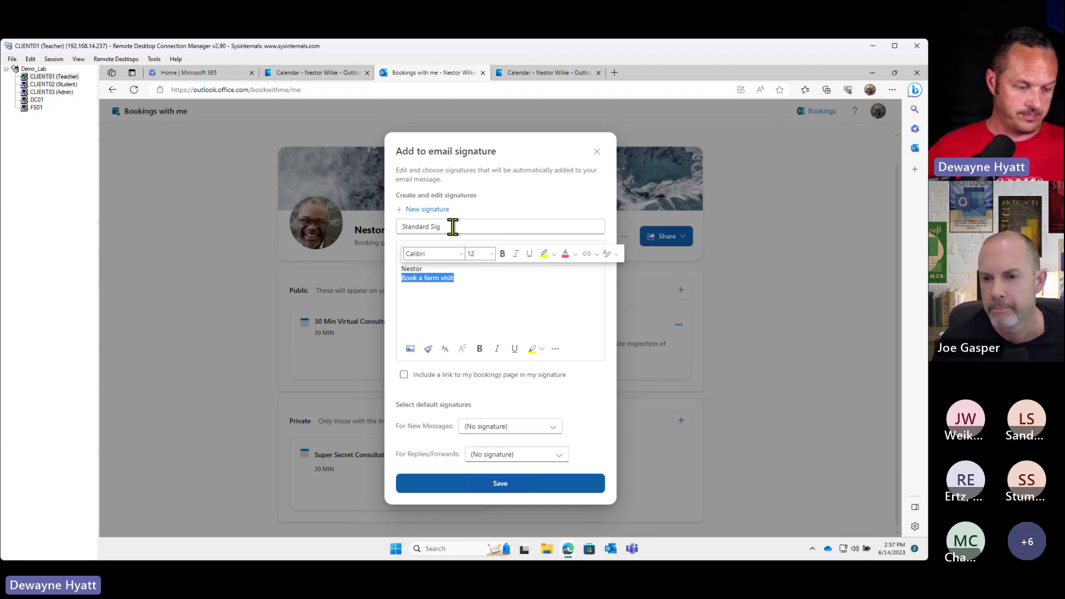
{"action": "key", "text": "ctrl+k"}
{"action": "key", "text": "ctrl+v"}
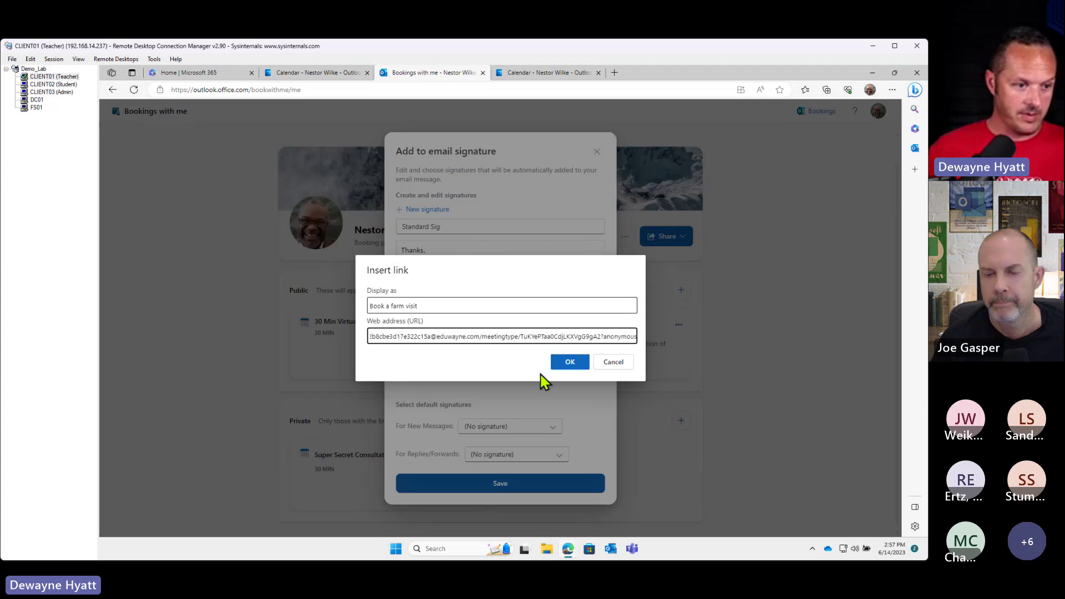
{"action": "left_click", "coordinate": [574, 365]}
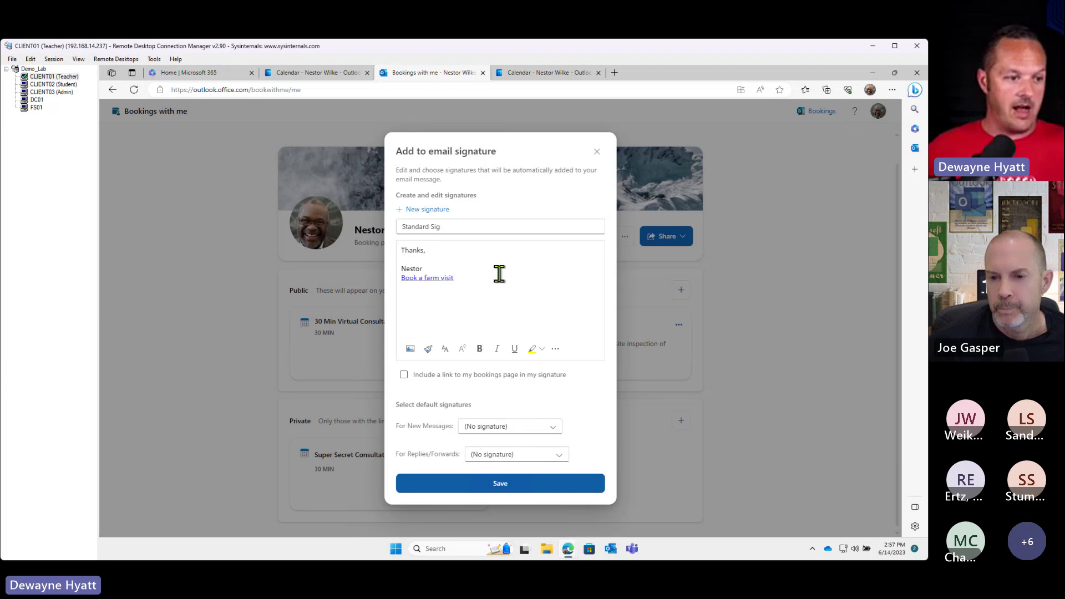
Add a 'Book a virtual consult' line below the farm visit link.
{"action": "key", "text": "Return"}
{"action": "type", "text": "Book a "}
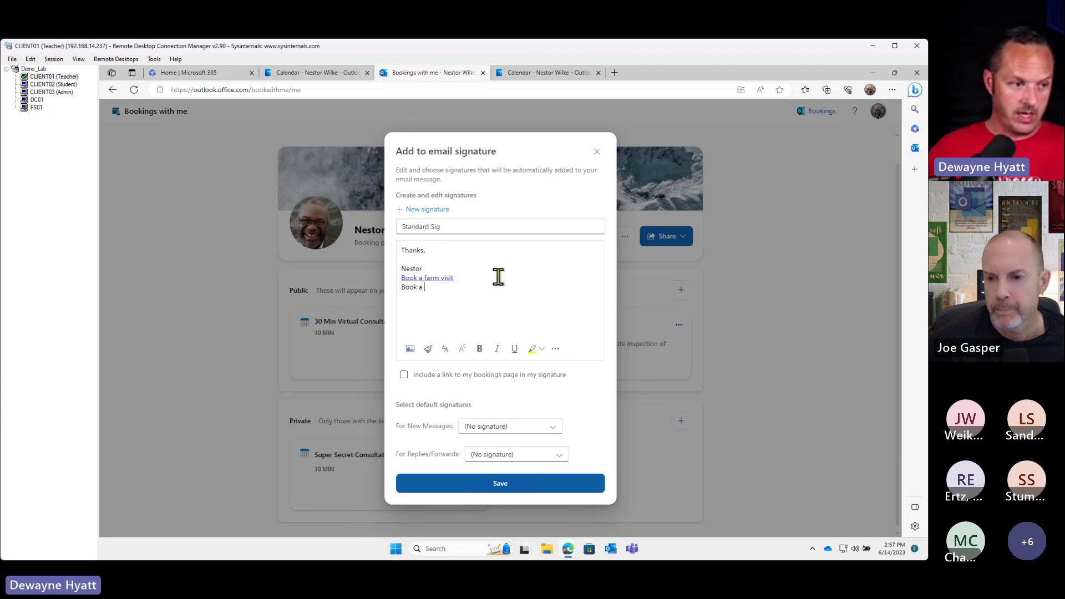
{"action": "type", "text": "virtual consult"}
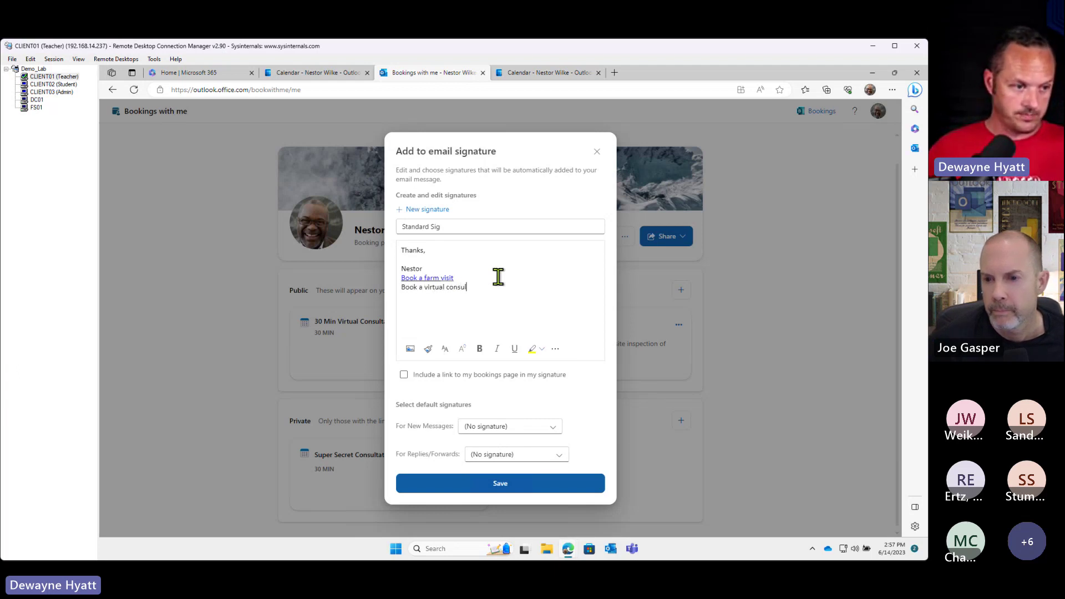
{"action": "key", "text": "Return"}
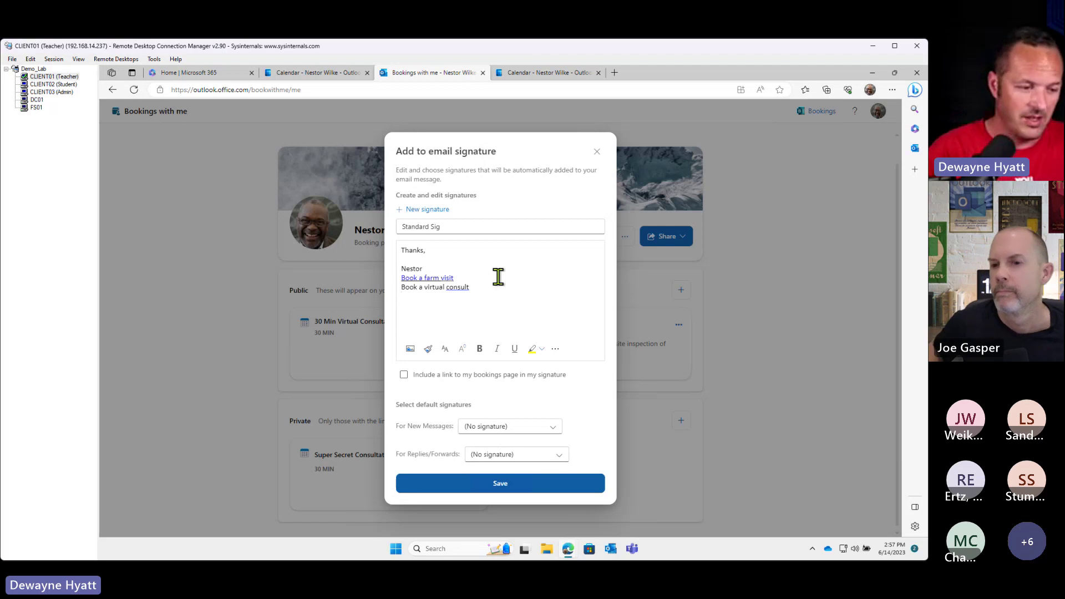
{"action": "key", "text": "Return"}
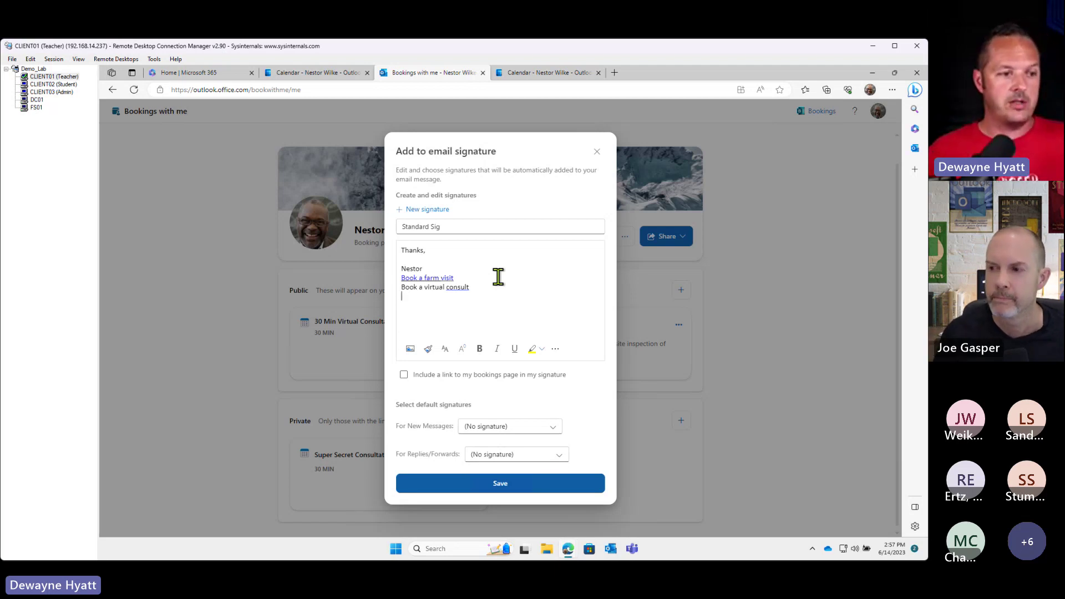